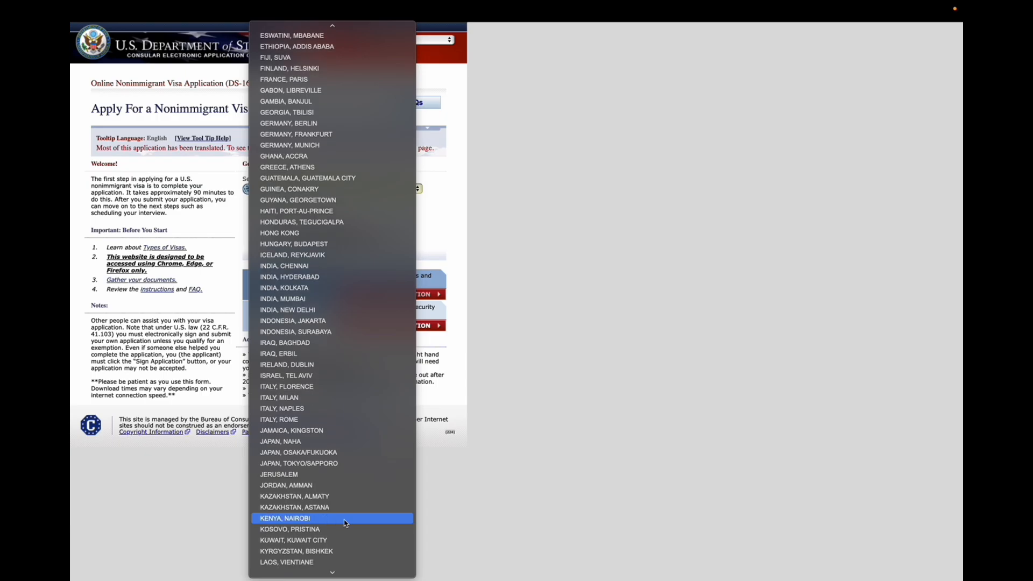
Choose NEPAL, KATHMANDU as the location where the visa application will be made
{"action": "scroll", "coordinate": [339, 559], "scroll_direction": "down", "scroll_amount": 8}
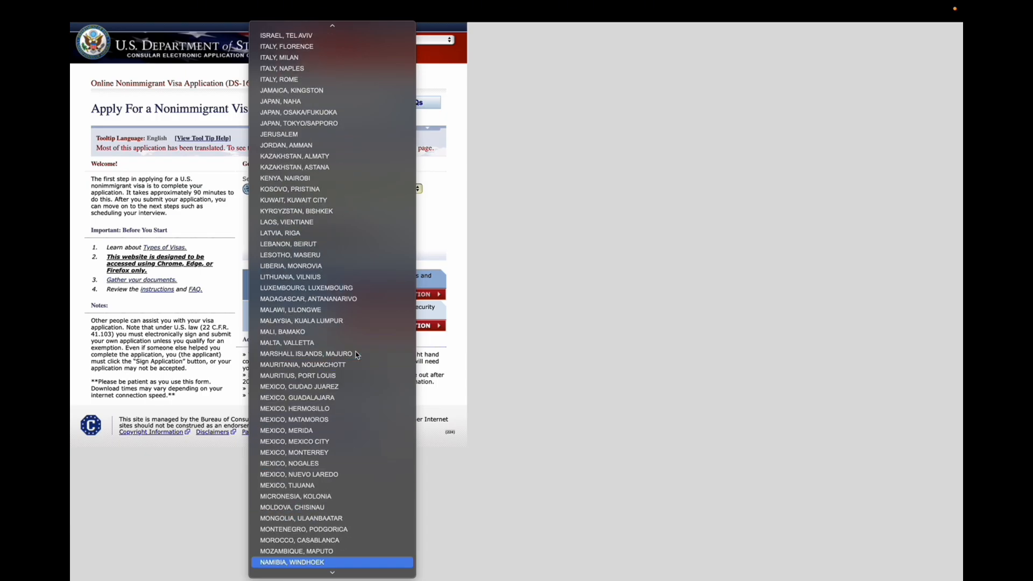
{"action": "scroll", "coordinate": [339, 538], "scroll_direction": "down", "scroll_amount": 3}
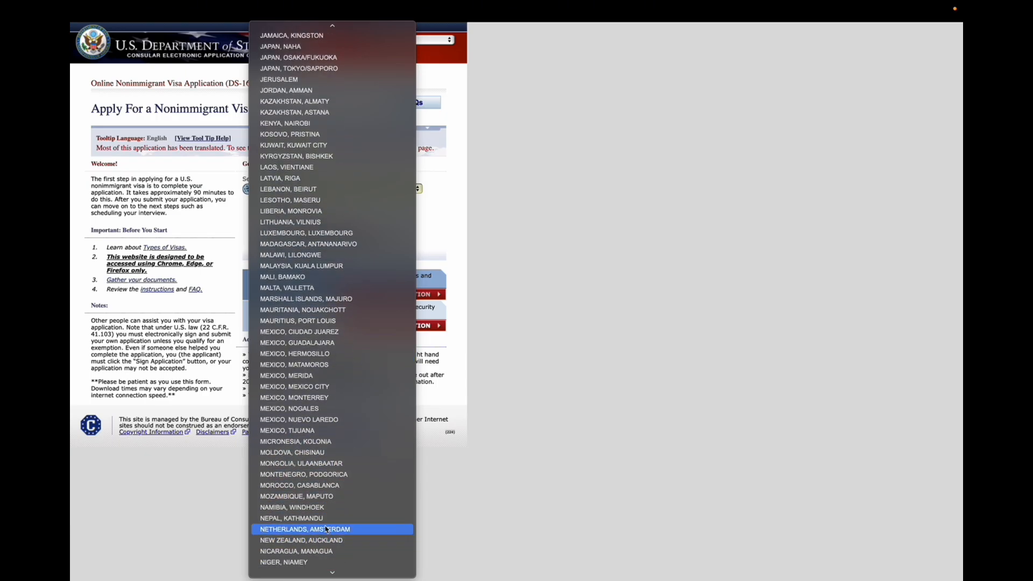
{"action": "left_click", "coordinate": [319, 519]}
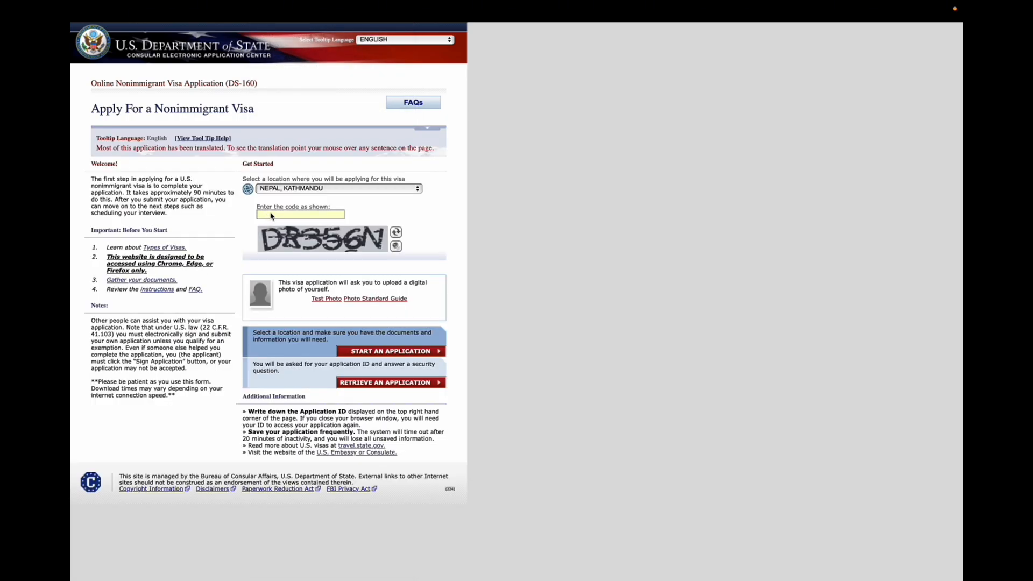
Enter the displayed security code and start a new application
{"action": "type", "text": "DR356N"}
{"action": "left_click", "coordinate": [408, 353]}
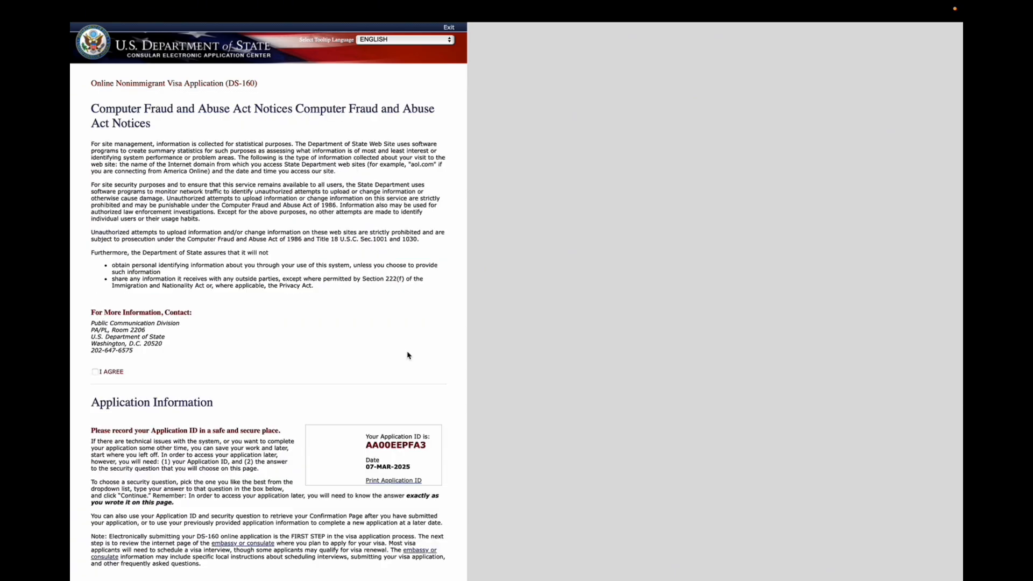
Highlight the Application ID for recording and tick the I AGREE box on the notices page
{"action": "left_click_drag", "start_coordinate": [427, 448], "coordinate": [369, 450]}
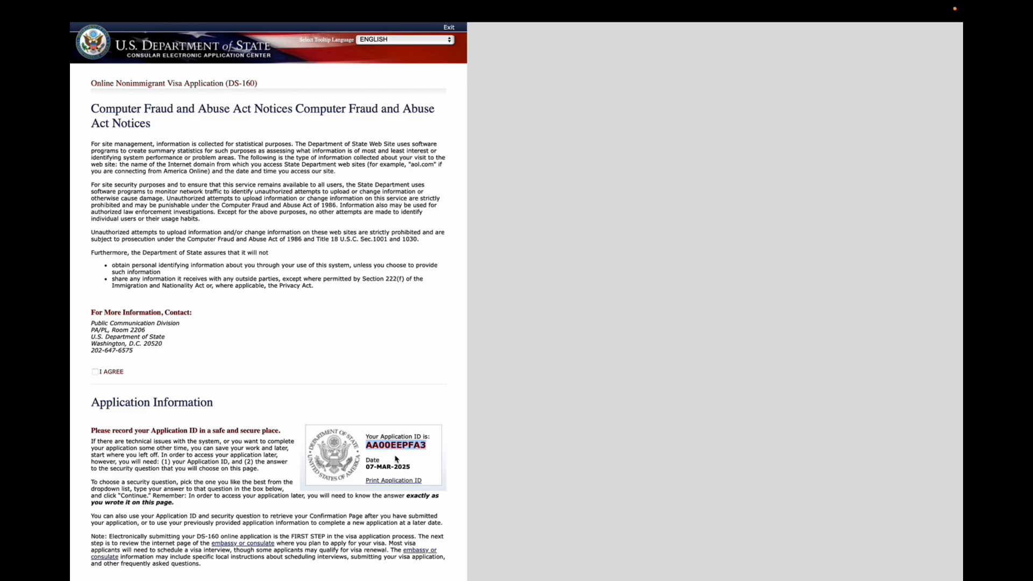
{"action": "left_click", "coordinate": [319, 401]}
{"action": "left_click", "coordinate": [95, 372]}
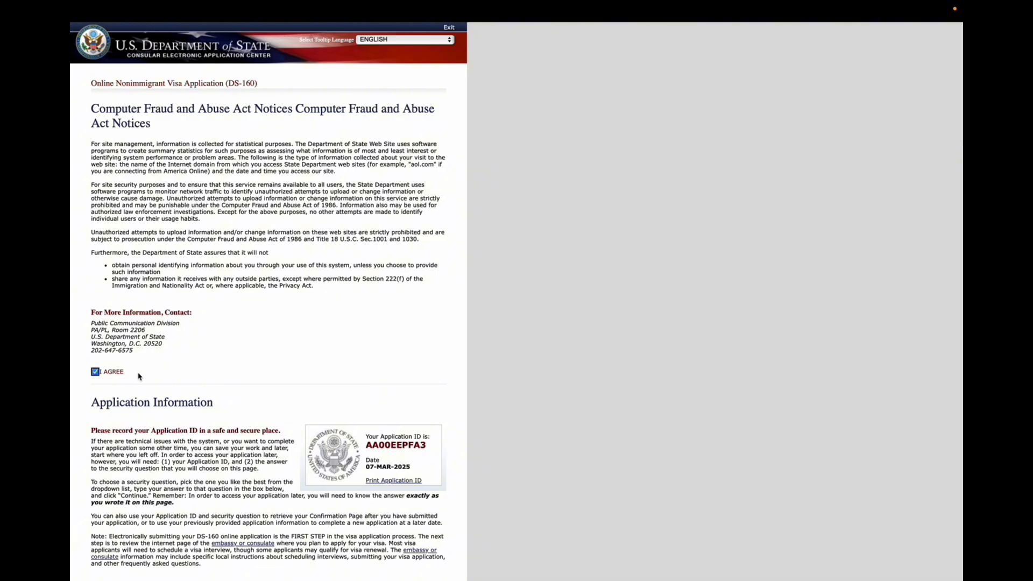
Set the security question to IN WHAT CITY OR TOWN WAS YOUR FIRST JOB?
{"action": "scroll", "coordinate": [325, 402], "scroll_direction": "down", "scroll_amount": 3}
{"action": "scroll", "coordinate": [324, 403], "scroll_direction": "down", "scroll_amount": 3}
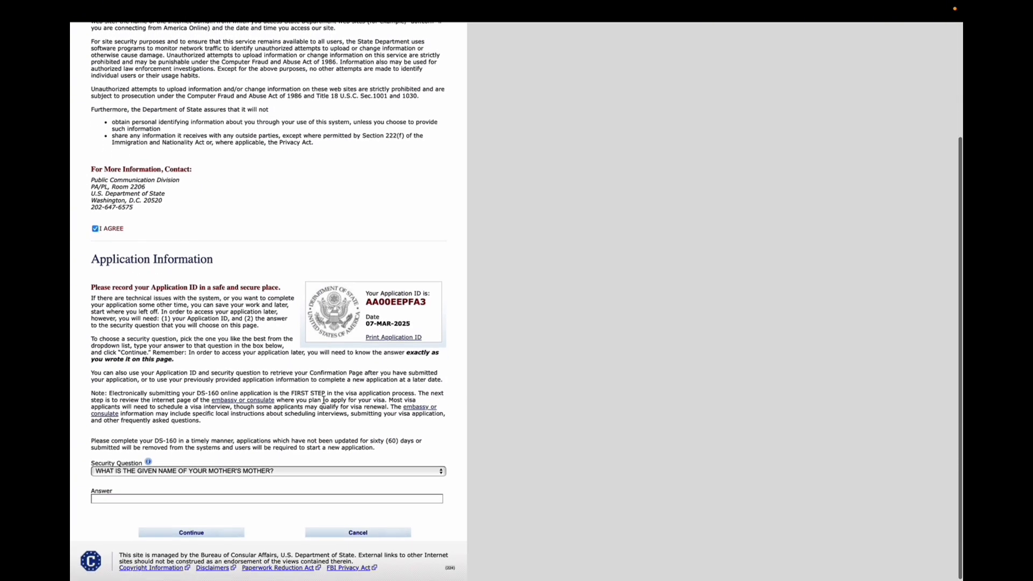
{"action": "left_click", "coordinate": [269, 470]}
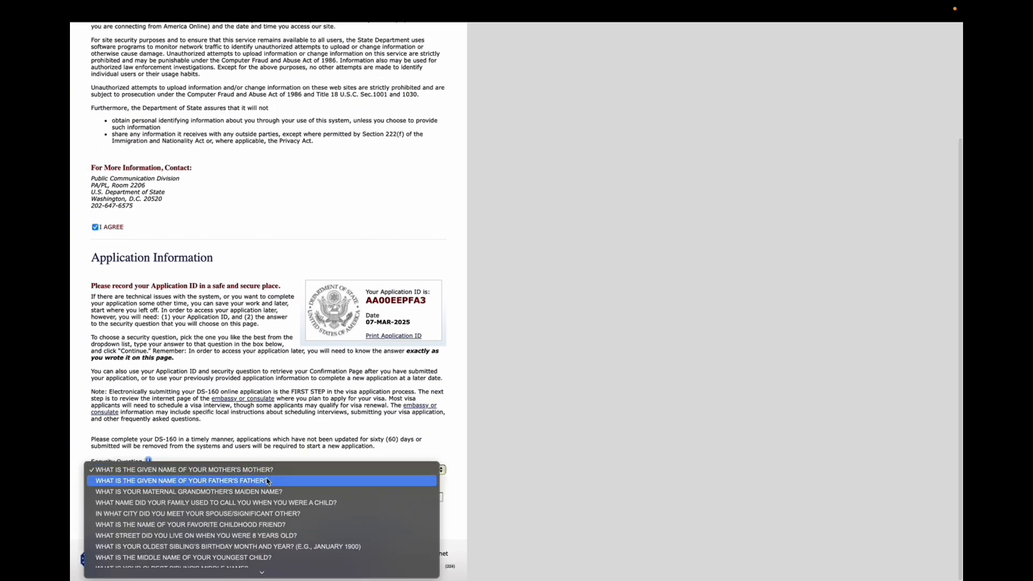
{"action": "scroll", "coordinate": [285, 484], "scroll_direction": "down", "scroll_amount": 3}
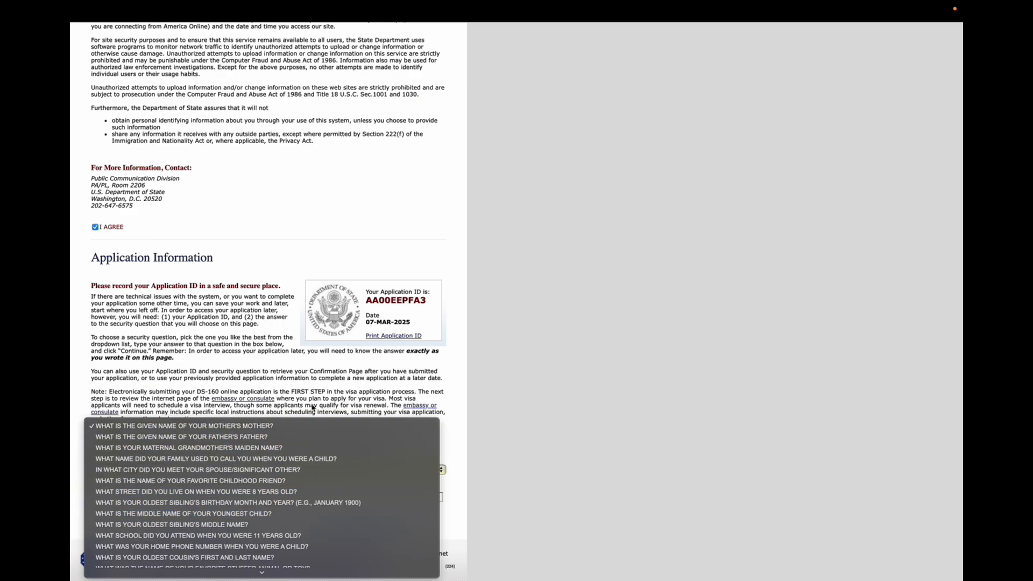
{"action": "scroll", "coordinate": [268, 564], "scroll_direction": "down", "scroll_amount": 3}
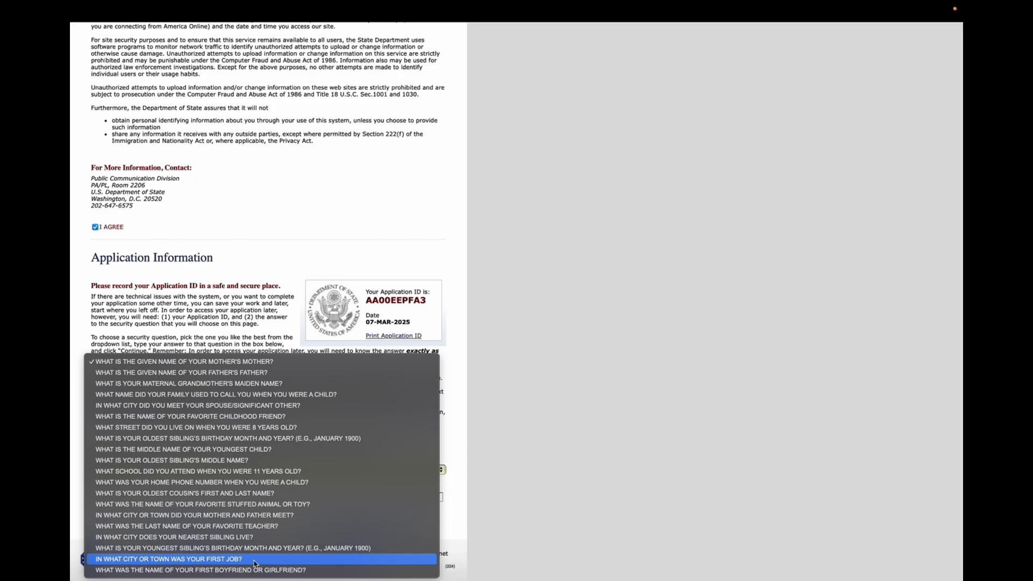
{"action": "left_click", "coordinate": [255, 564]}
Change the security question to IN WHAT CITY OR TOWN DID YOUR MOTHER AND FATHER MEET?, enter the secret answer, and continue
{"action": "left_click", "coordinate": [243, 474]}
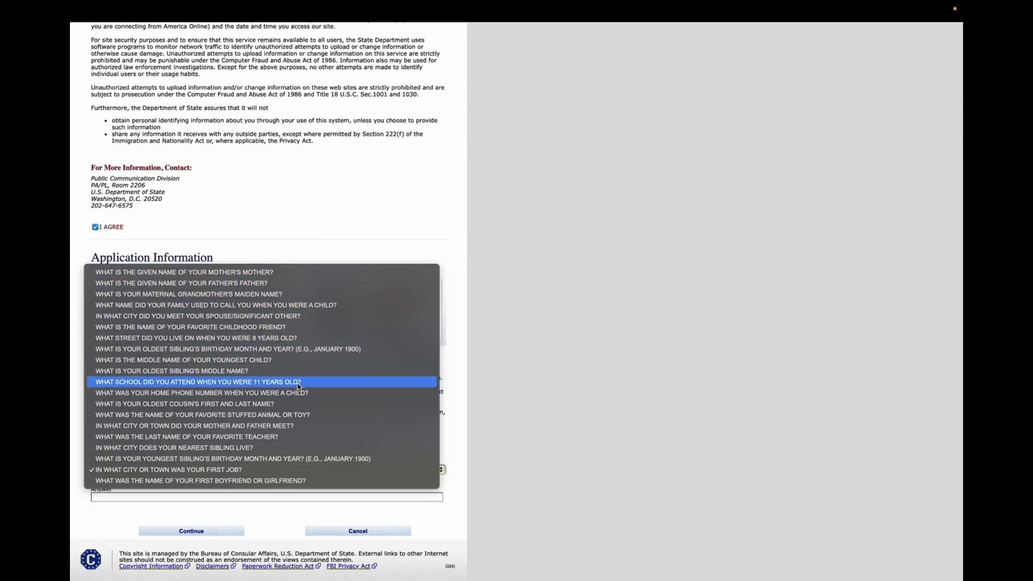
{"action": "left_click", "coordinate": [304, 428]}
{"action": "left_click", "coordinate": [201, 499]}
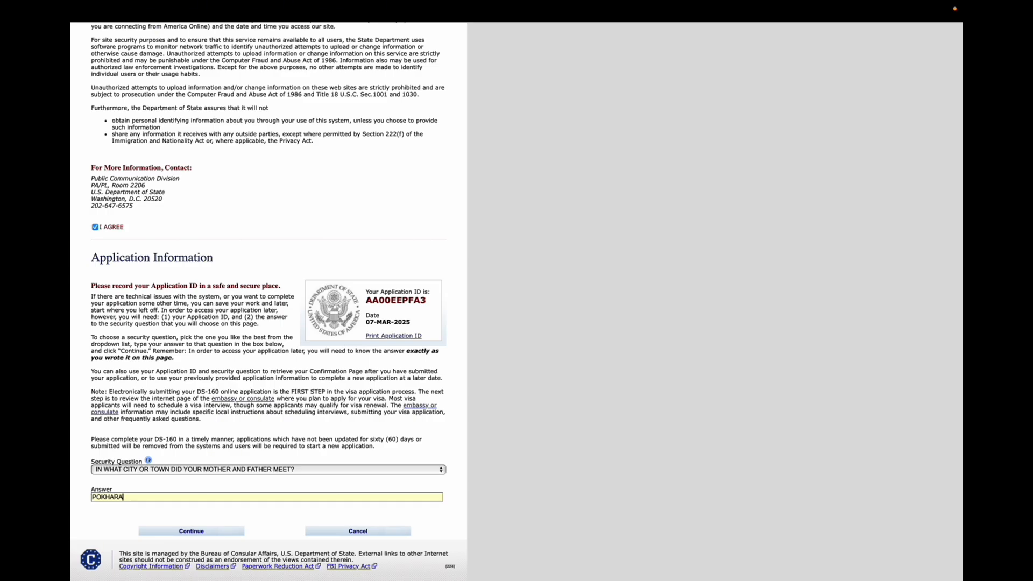
{"action": "left_click", "coordinate": [176, 533]}
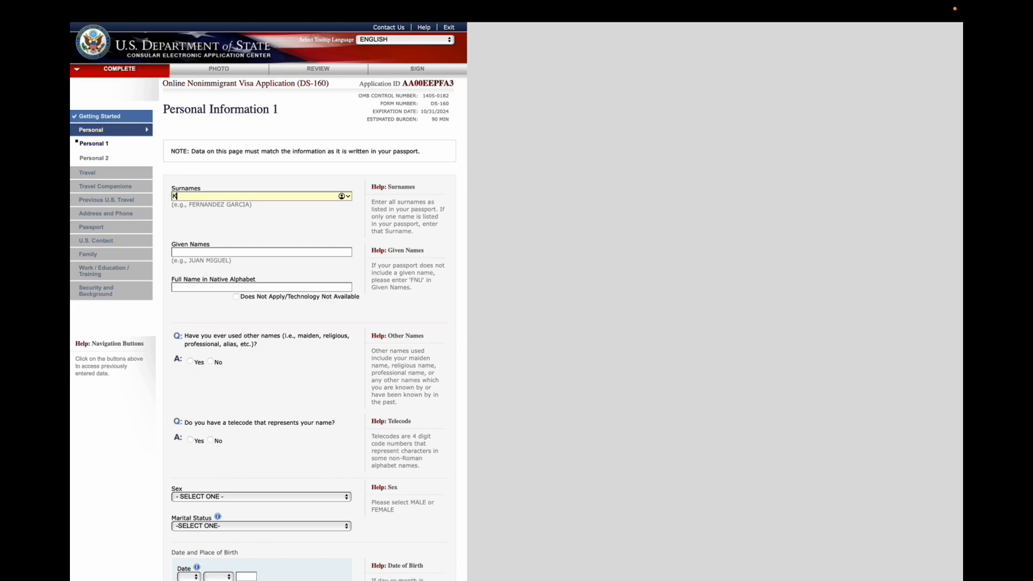
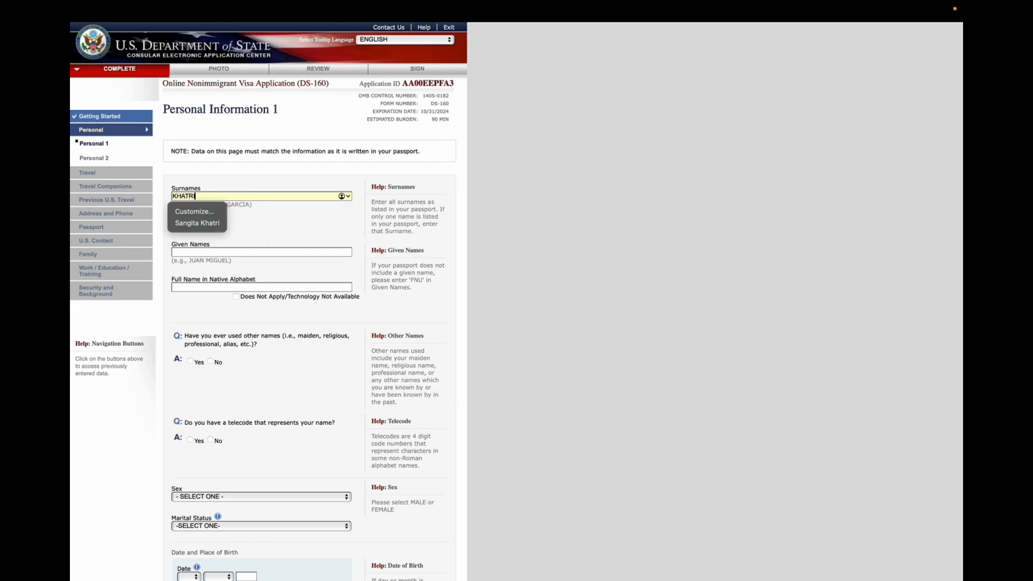
Fill in the applicant's surname and given names as written in the passport
{"action": "left_click", "coordinate": [220, 254]}
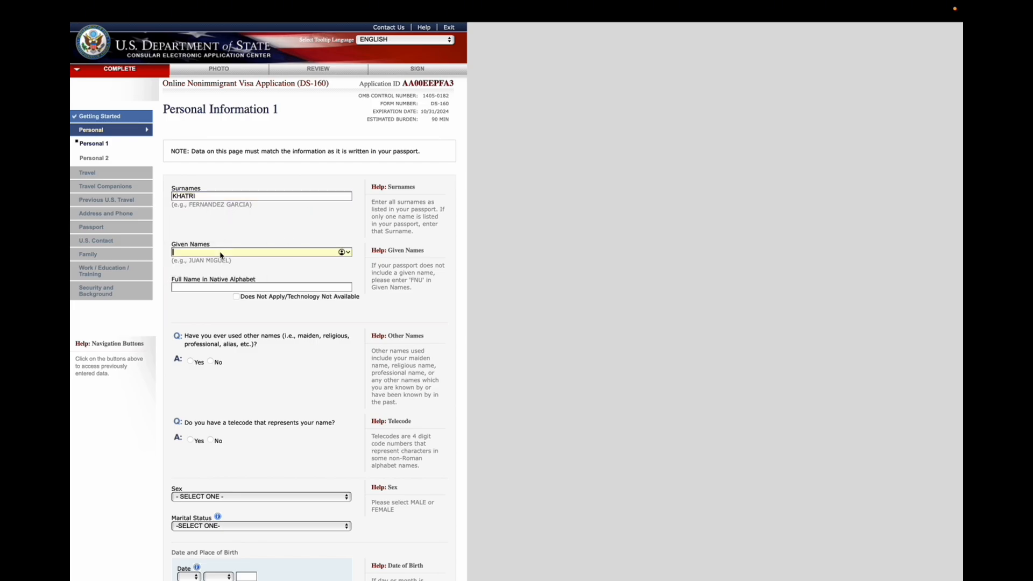
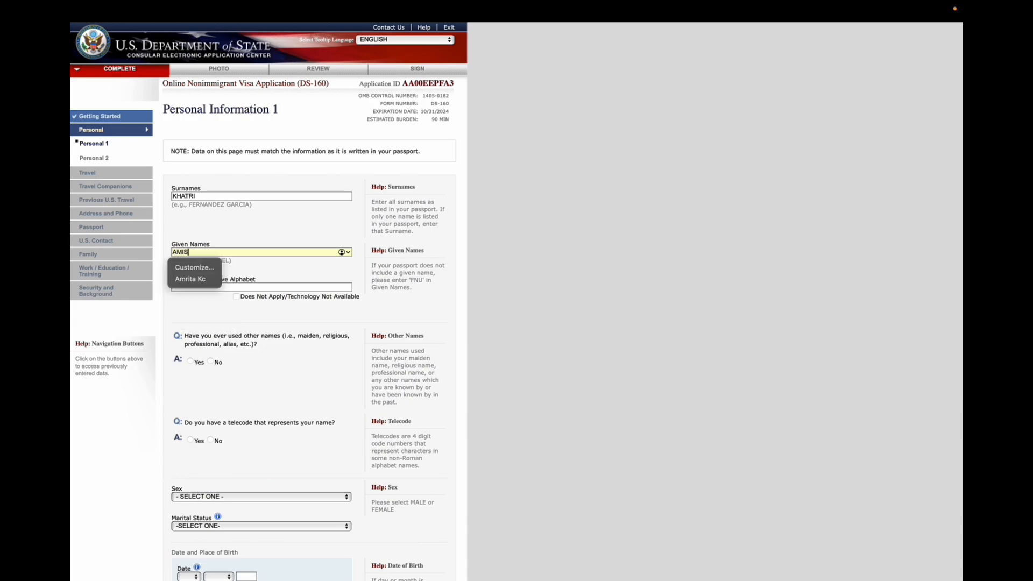
{"action": "left_click", "coordinate": [241, 263]}
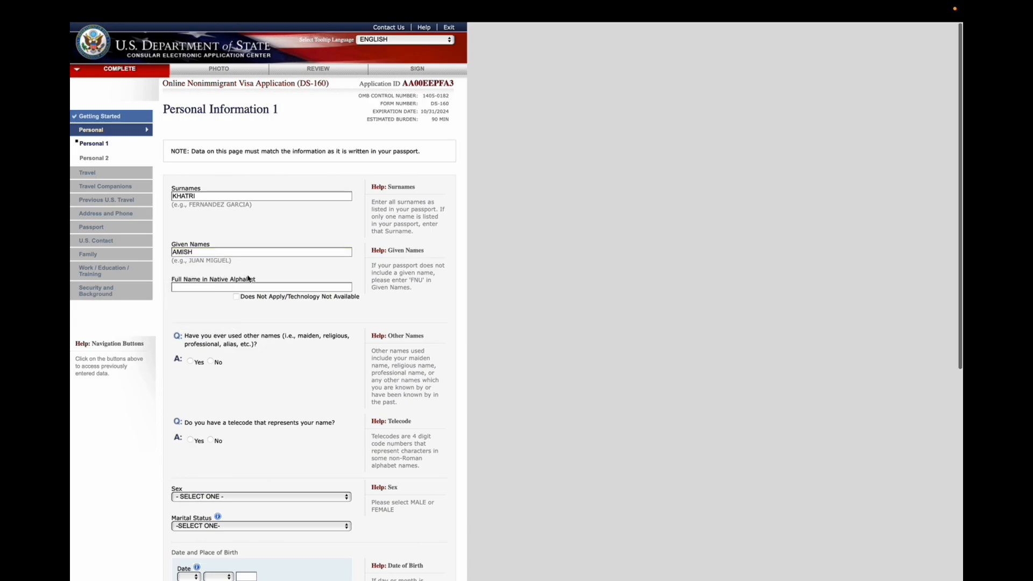
Mark the full name in native alphabet as Does Not Apply
{"action": "scroll", "coordinate": [249, 276], "scroll_direction": "down", "scroll_amount": 1}
{"action": "left_click", "coordinate": [231, 267]}
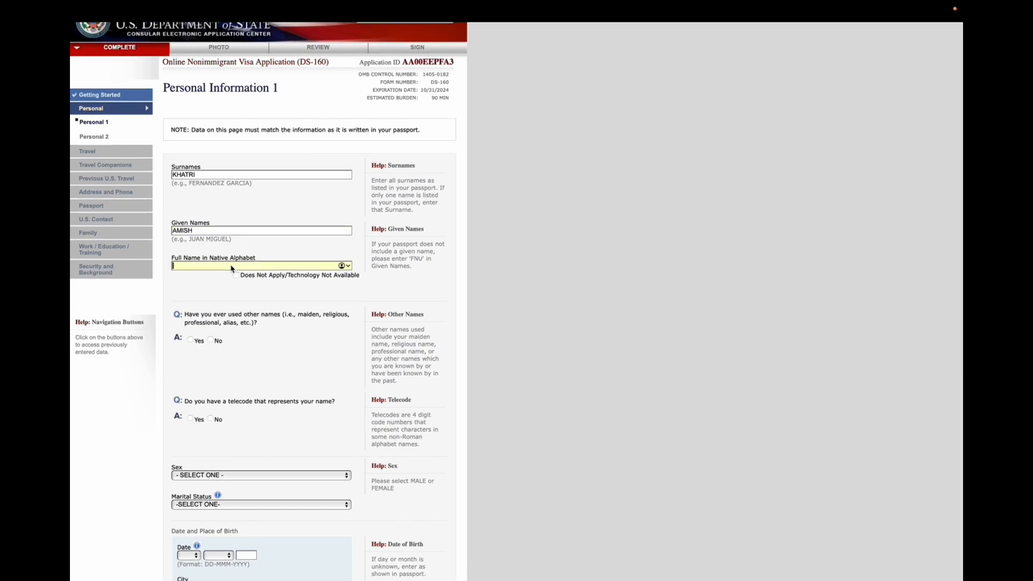
{"action": "left_click", "coordinate": [236, 275]}
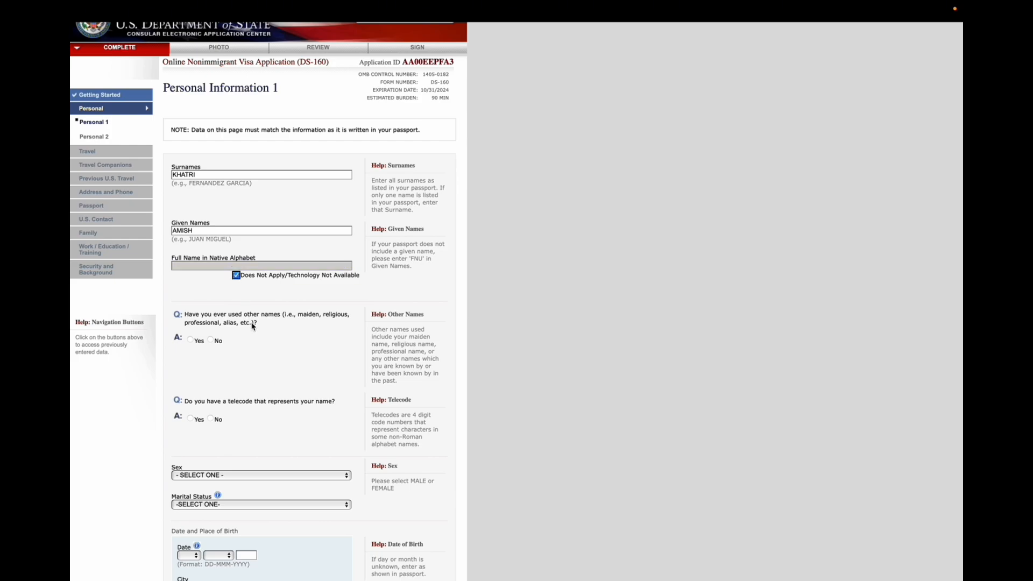
Answer No to both the other-names question and the telecode question
{"action": "scroll", "coordinate": [252, 326], "scroll_direction": "down", "scroll_amount": 1}
{"action": "scroll", "coordinate": [255, 323], "scroll_direction": "down", "scroll_amount": 1}
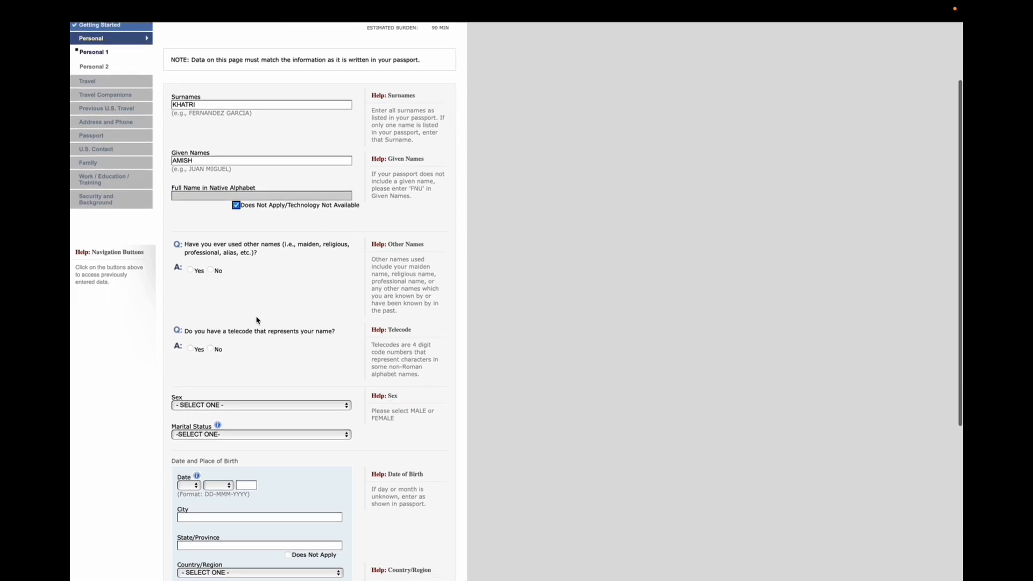
{"action": "scroll", "coordinate": [256, 320], "scroll_direction": "down", "scroll_amount": 1}
{"action": "left_click", "coordinate": [212, 257]}
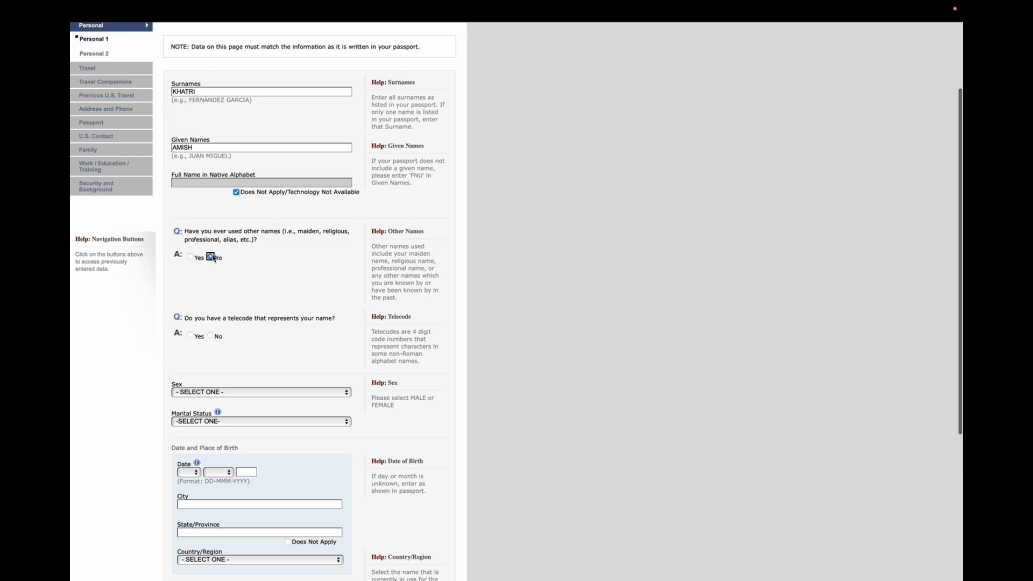
{"action": "scroll", "coordinate": [228, 352], "scroll_direction": "down", "scroll_amount": 1}
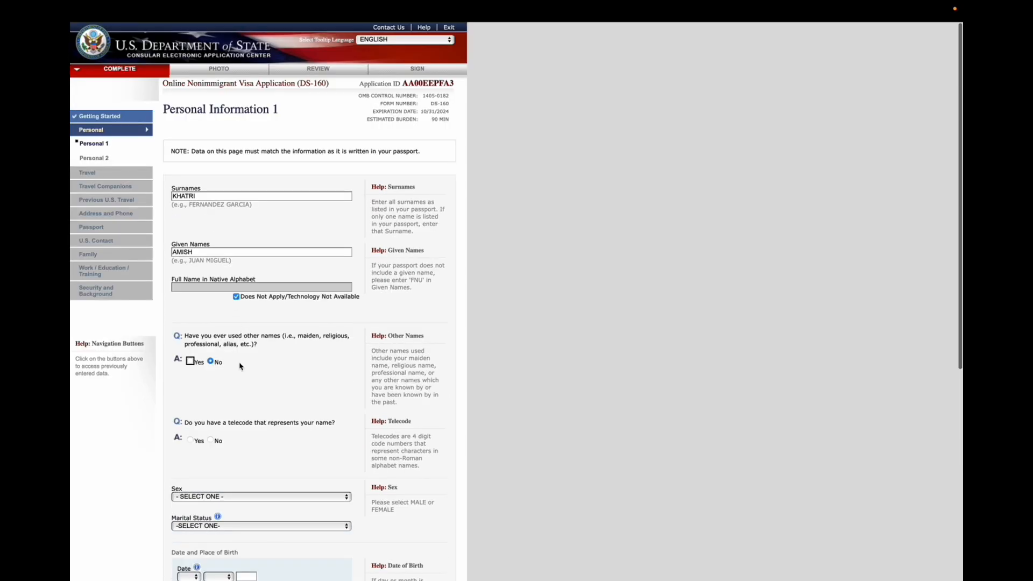
{"action": "scroll", "coordinate": [240, 367], "scroll_direction": "down", "scroll_amount": 3}
{"action": "left_click", "coordinate": [210, 328]}
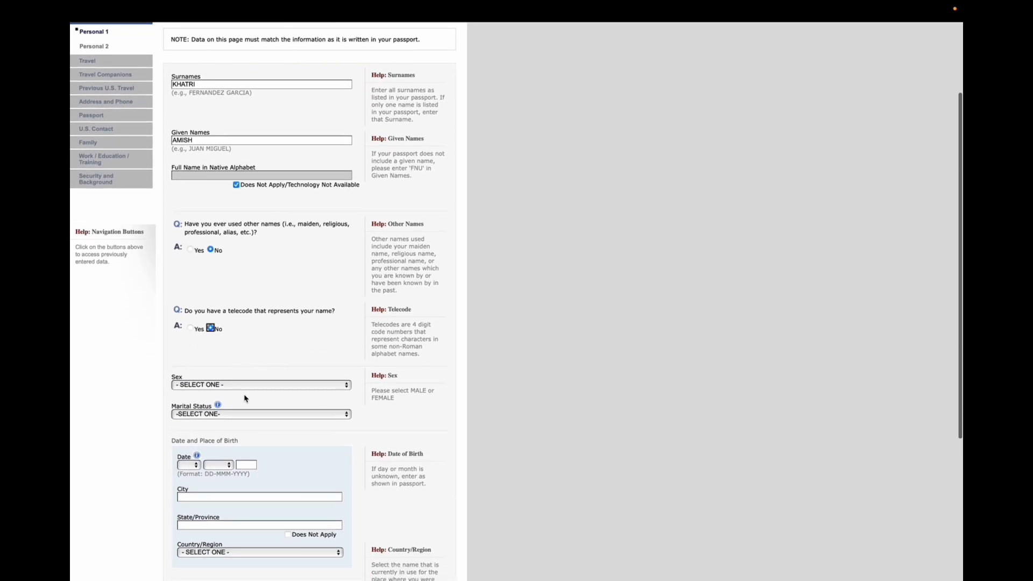
Set sex to MALE and marital status to SINGLE
{"action": "scroll", "coordinate": [253, 403], "scroll_direction": "down", "scroll_amount": 3}
{"action": "left_click", "coordinate": [253, 353]}
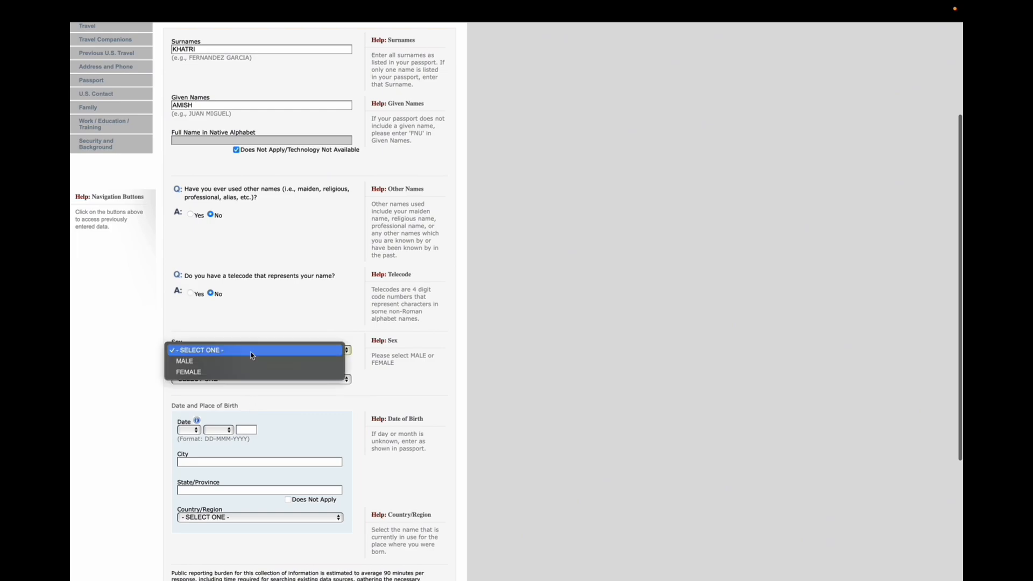
{"action": "left_click", "coordinate": [228, 361]}
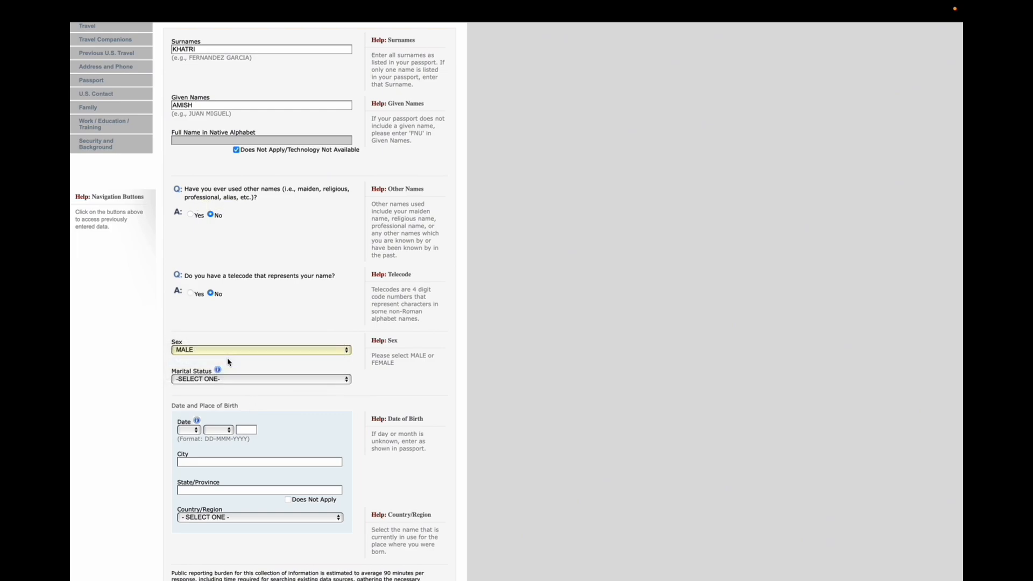
{"action": "scroll", "coordinate": [231, 360], "scroll_direction": "down", "scroll_amount": 2}
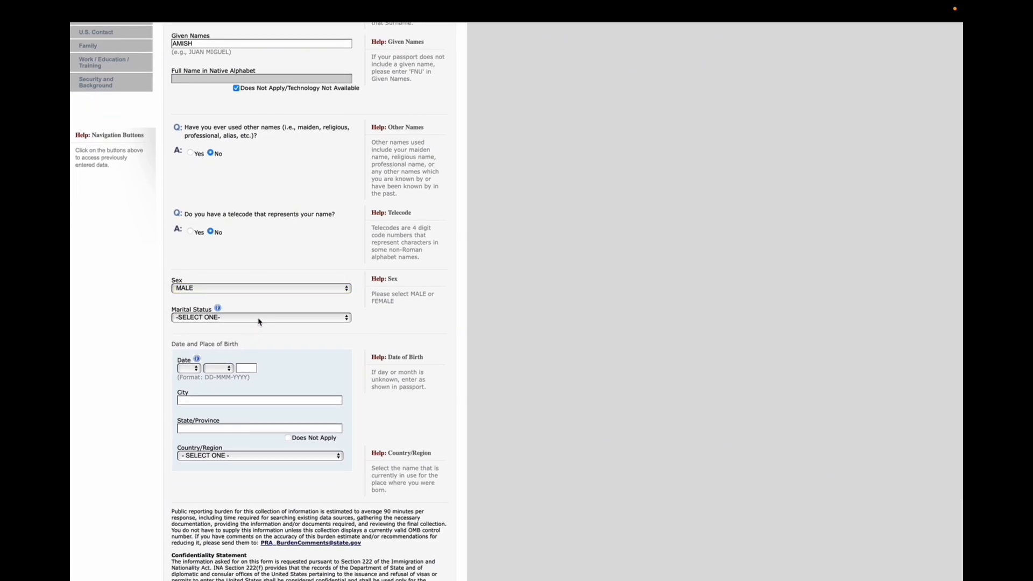
{"action": "left_click", "coordinate": [258, 320]}
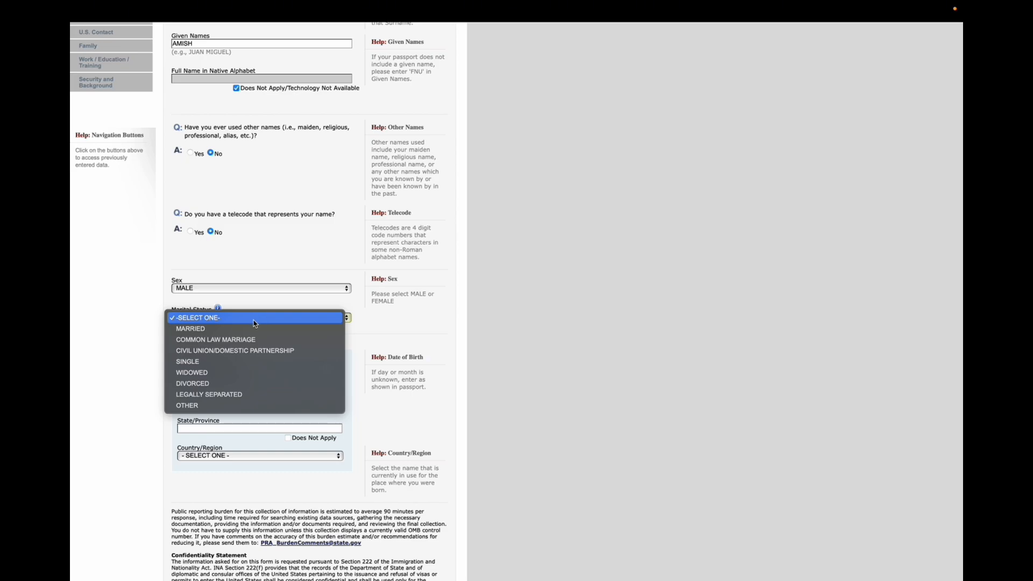
{"action": "left_click", "coordinate": [240, 362]}
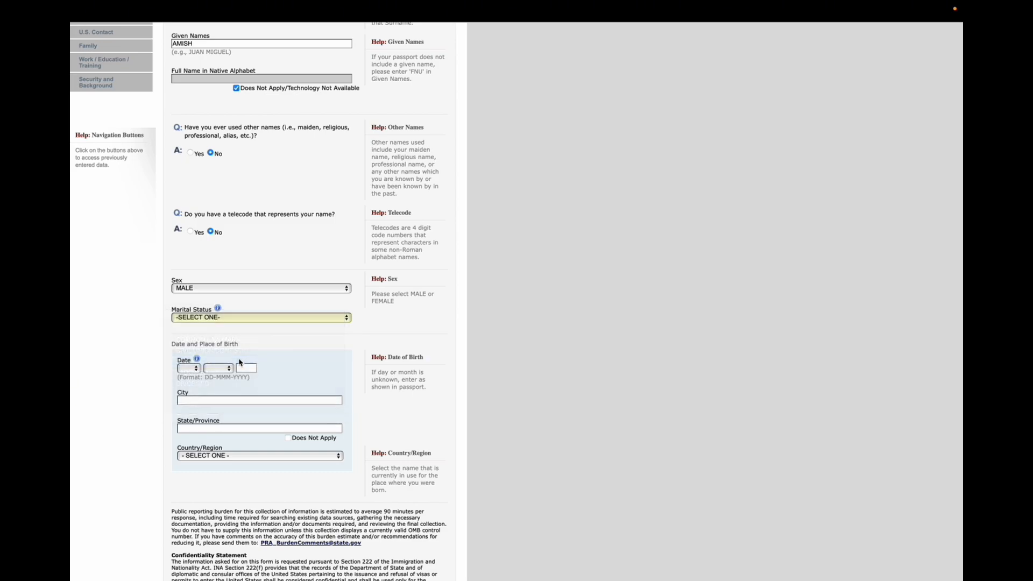
Enter the applicant's date of birth using the day, month and year fields
{"action": "scroll", "coordinate": [260, 359], "scroll_direction": "up", "scroll_amount": 3}
{"action": "scroll", "coordinate": [258, 360], "scroll_direction": "down", "scroll_amount": 1}
{"action": "scroll", "coordinate": [259, 361], "scroll_direction": "down", "scroll_amount": 2}
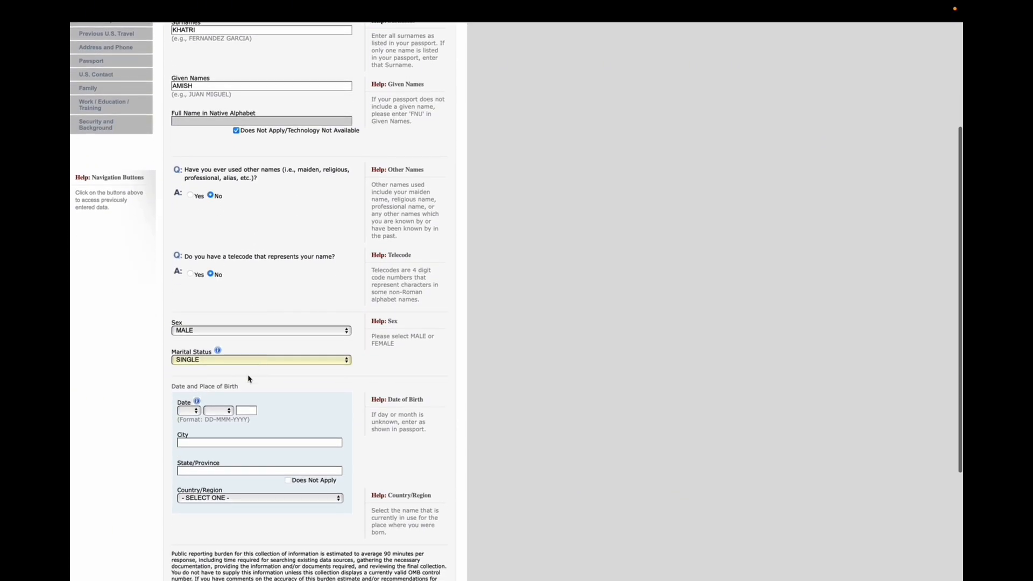
{"action": "left_click", "coordinate": [196, 411]}
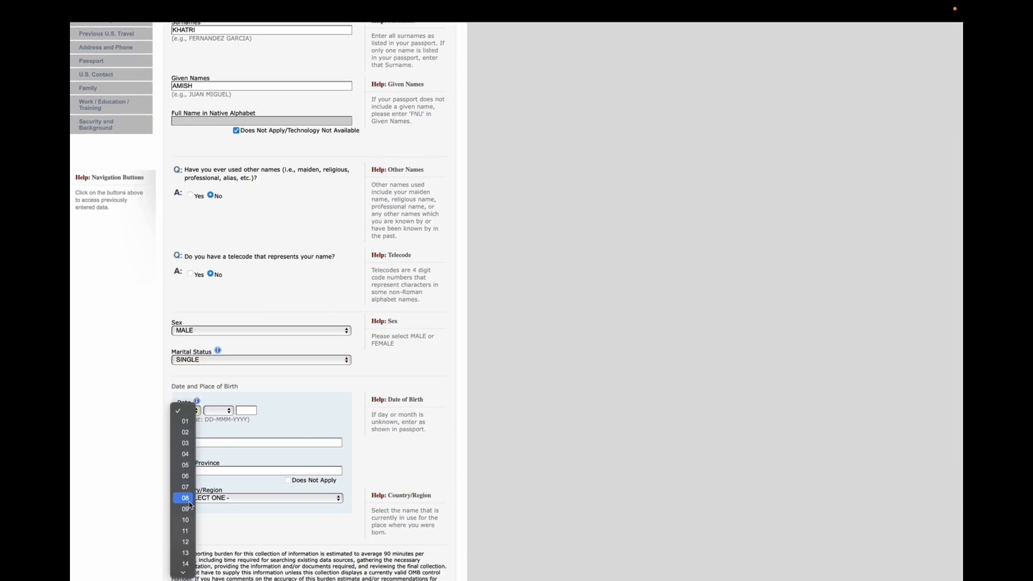
{"action": "scroll", "coordinate": [189, 500], "scroll_direction": "down", "scroll_amount": 5}
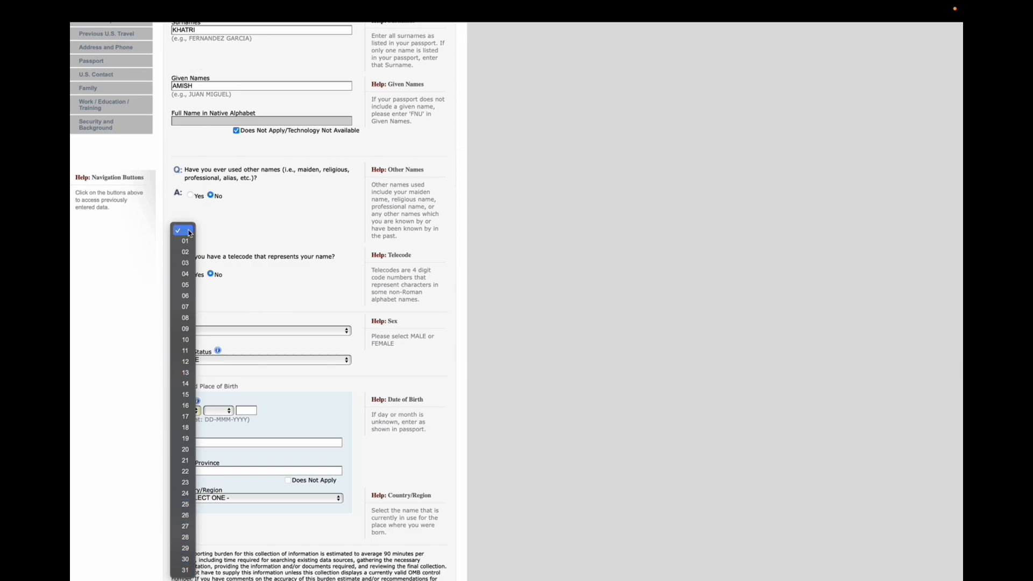
{"action": "left_click", "coordinate": [184, 240]}
{"action": "left_click", "coordinate": [220, 411]}
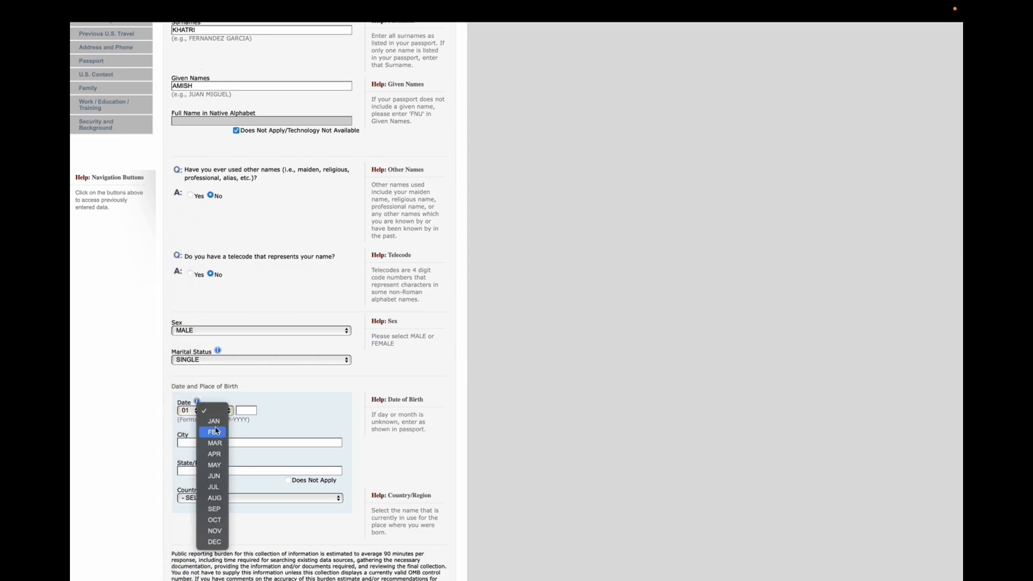
{"action": "left_click", "coordinate": [214, 421]}
{"action": "left_click", "coordinate": [243, 413]}
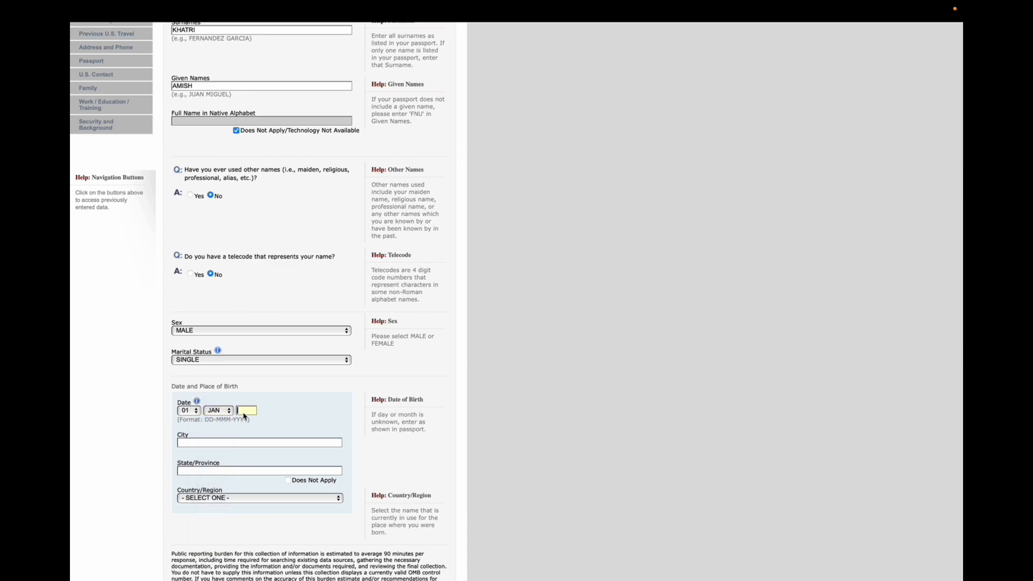
{"action": "type", "text": "2006"}
Enter POKHARA as the birth city and GANDAKI as the state/province
{"action": "scroll", "coordinate": [300, 422], "scroll_direction": "down", "scroll_amount": 2}
{"action": "left_click", "coordinate": [221, 400]}
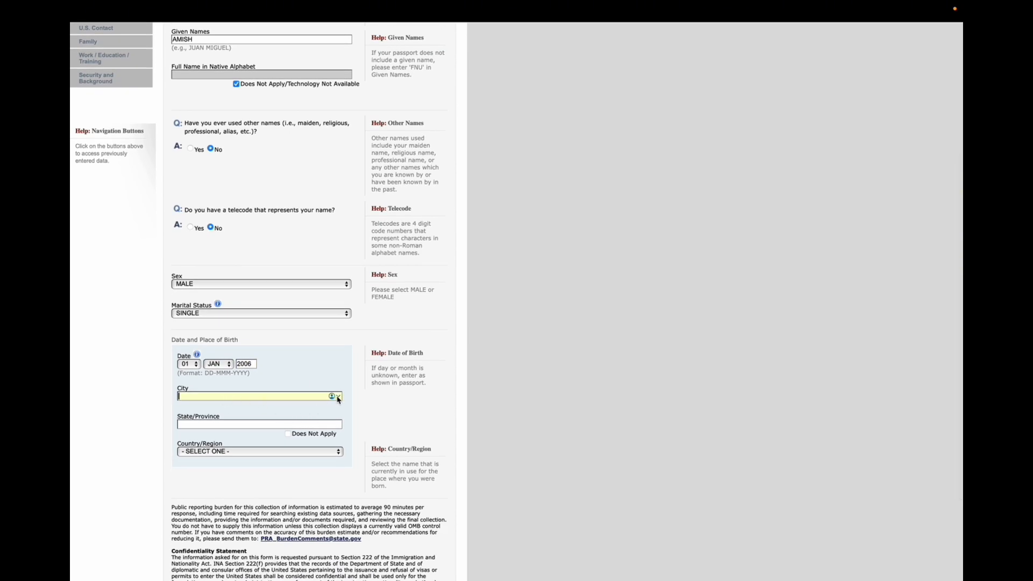
{"action": "type", "text": "POKHARA"}
{"action": "left_click", "coordinate": [252, 425]}
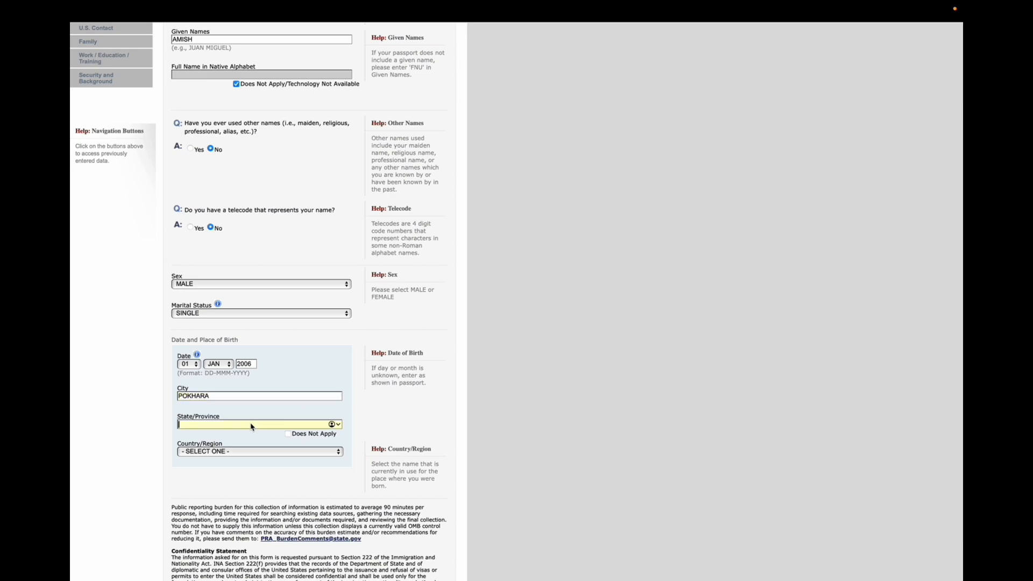
{"action": "type", "text": "GANDAKI"}
{"action": "scroll", "coordinate": [258, 376], "scroll_direction": "down", "scroll_amount": 2}
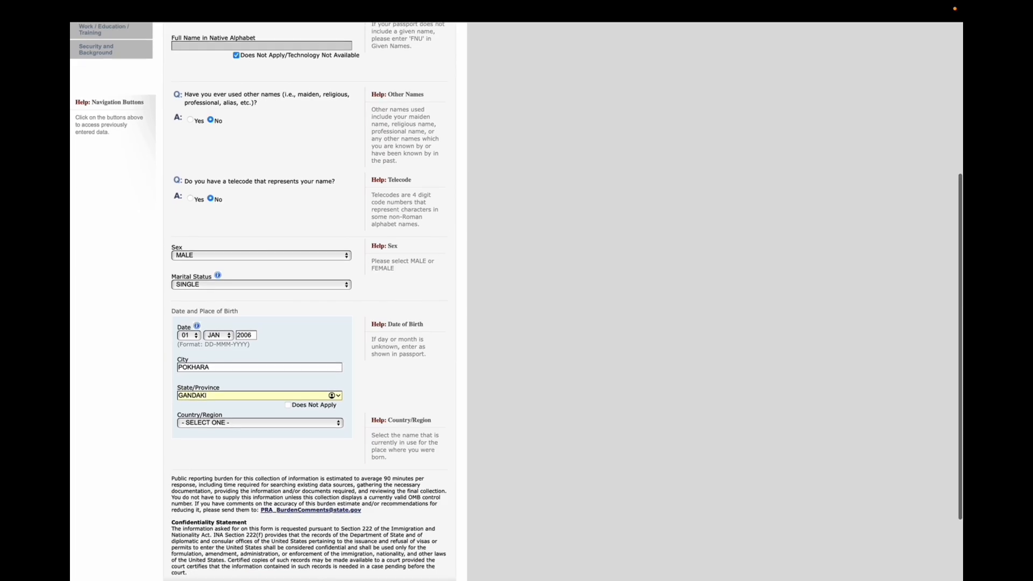
Set the country/region of birth to NEPAL
{"action": "left_click", "coordinate": [234, 409]}
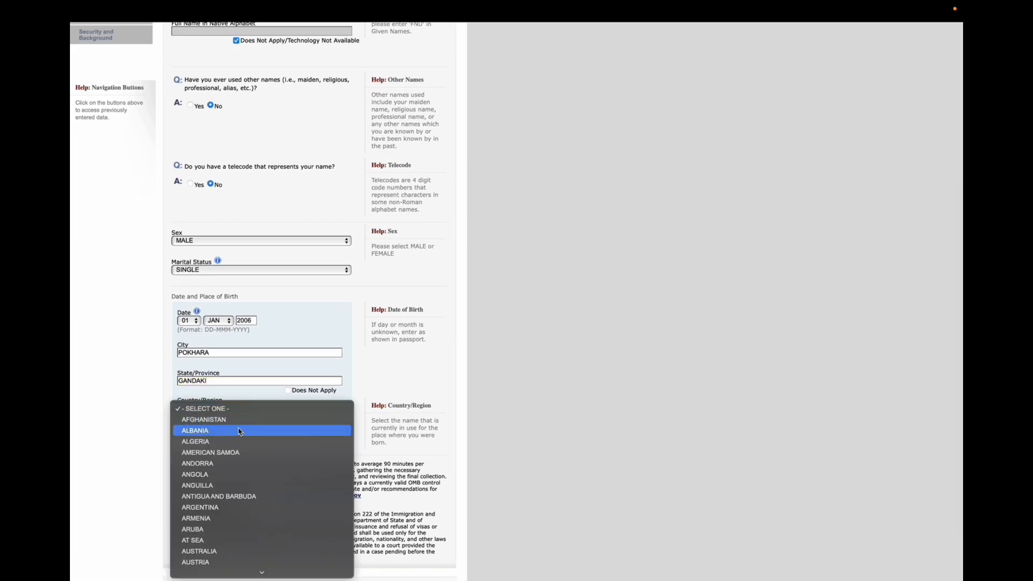
{"action": "left_click", "coordinate": [239, 402]}
{"action": "scroll", "coordinate": [249, 401], "scroll_direction": "down", "scroll_amount": 3}
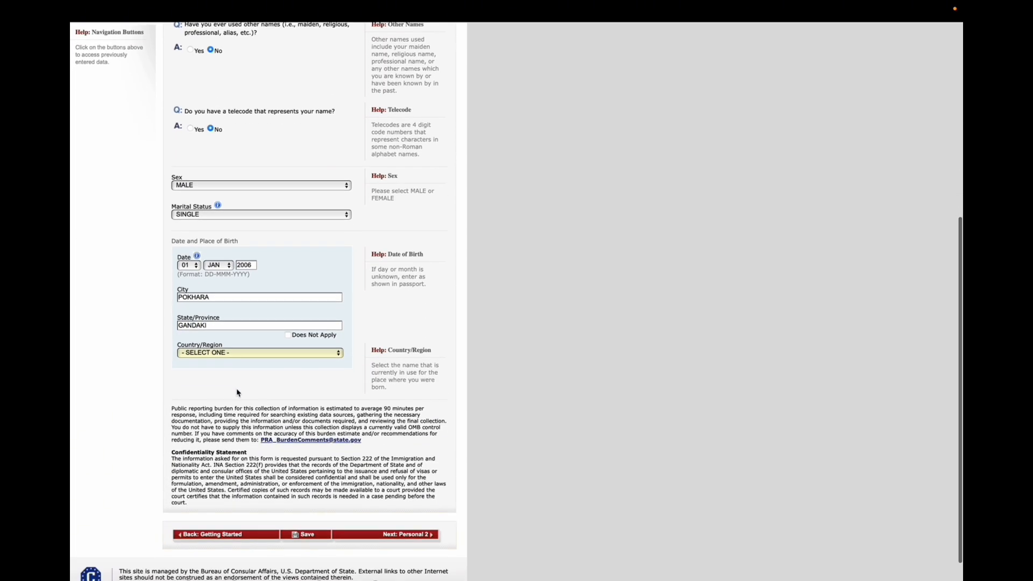
{"action": "left_click", "coordinate": [250, 352]}
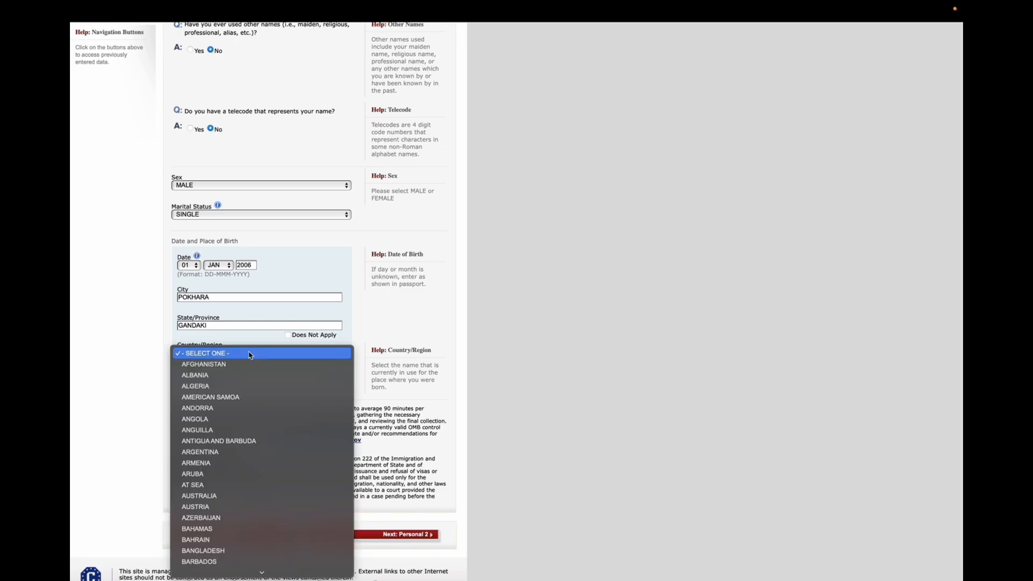
{"action": "key", "text": "n"}
{"action": "key", "text": "e"}
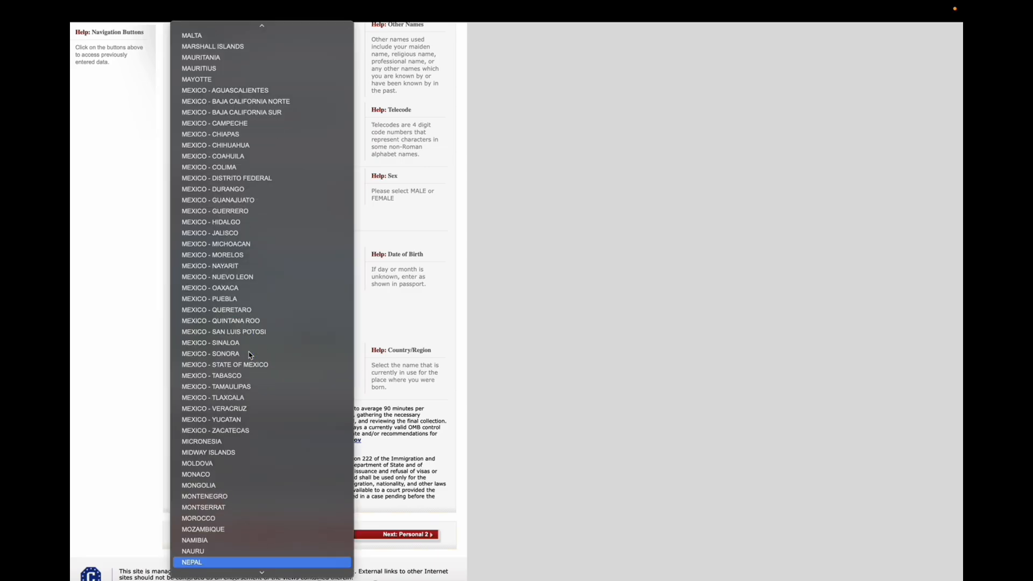
{"action": "key", "text": "Return"}
{"action": "scroll", "coordinate": [249, 353], "scroll_direction": "down", "scroll_amount": 2}
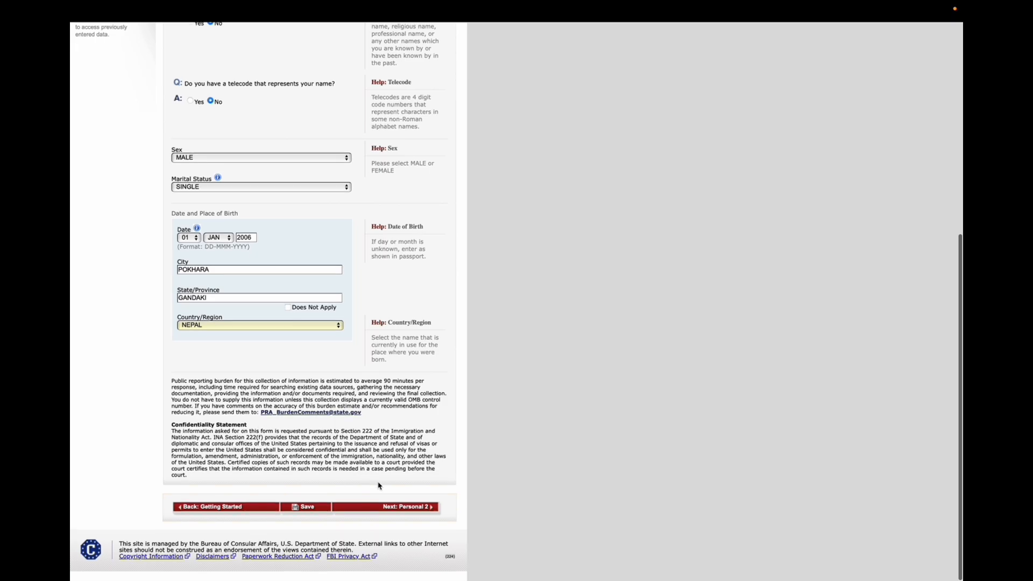
Save the Personal Information 1 page and continue to Personal Information 2
{"action": "left_click", "coordinate": [311, 505]}
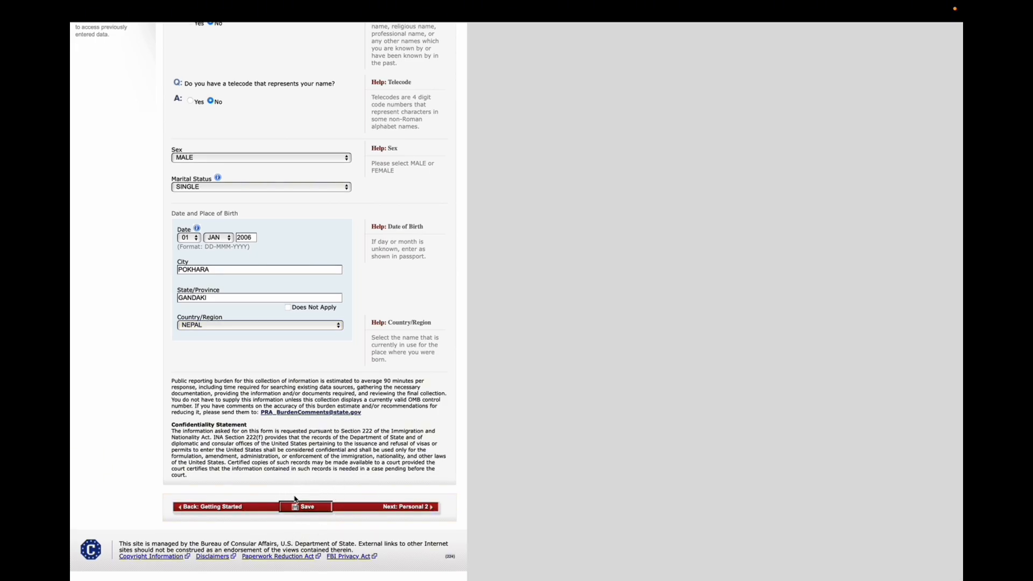
{"action": "left_click", "coordinate": [243, 201]}
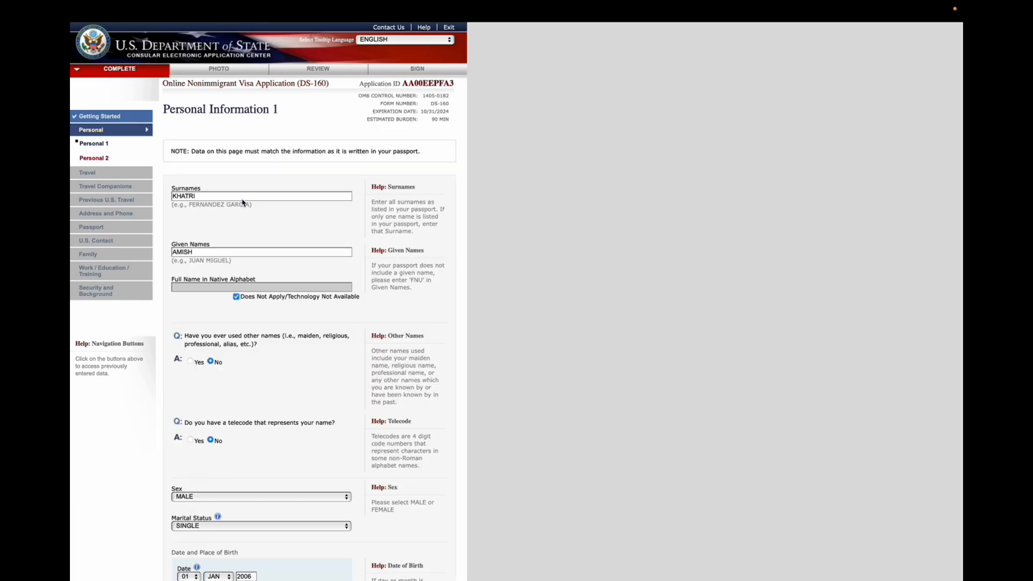
{"action": "scroll", "coordinate": [270, 369], "scroll_direction": "down", "scroll_amount": 10}
{"action": "left_click", "coordinate": [407, 507]}
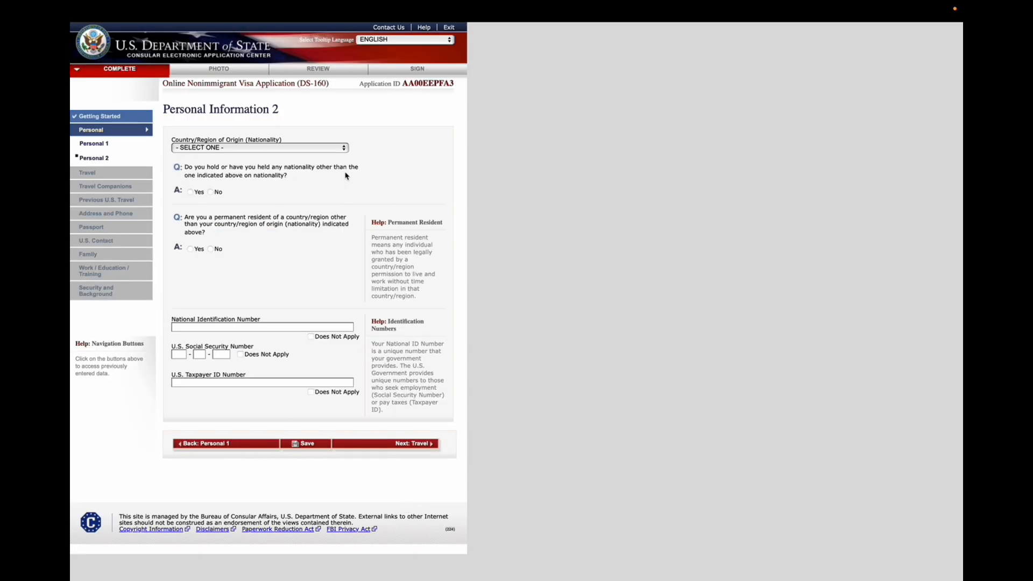
Set nationality to NEPAL and answer No to the other-nationality and permanent-resident questions
{"action": "left_click", "coordinate": [327, 153]}
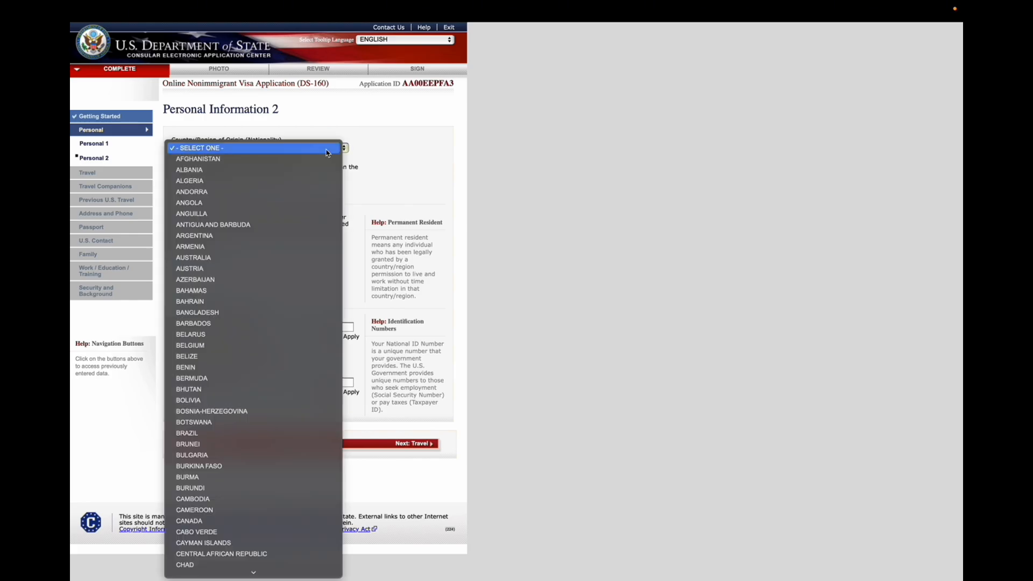
{"action": "key", "text": "n"}
{"action": "key", "text": "e"}
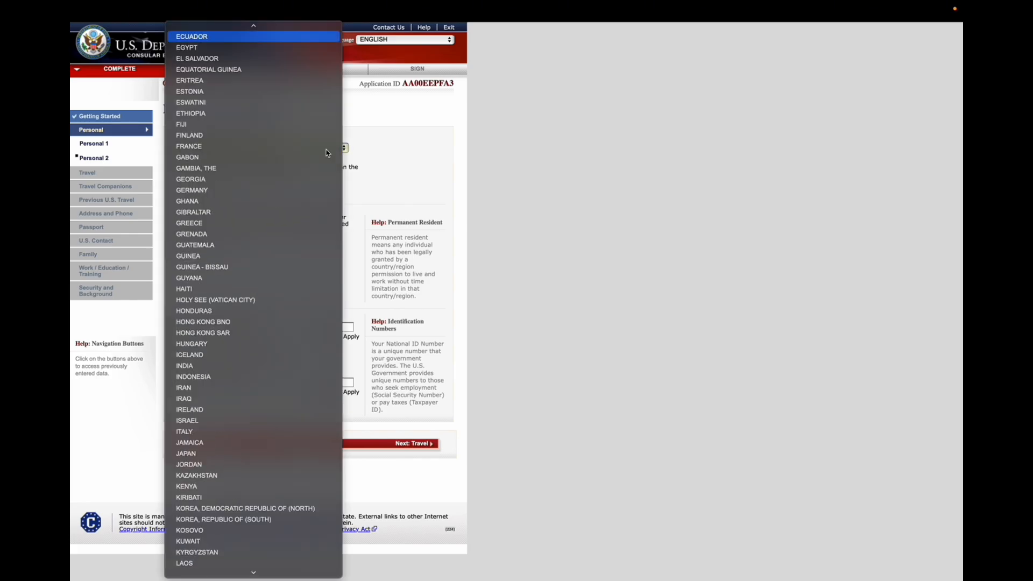
{"action": "key", "text": "n"}
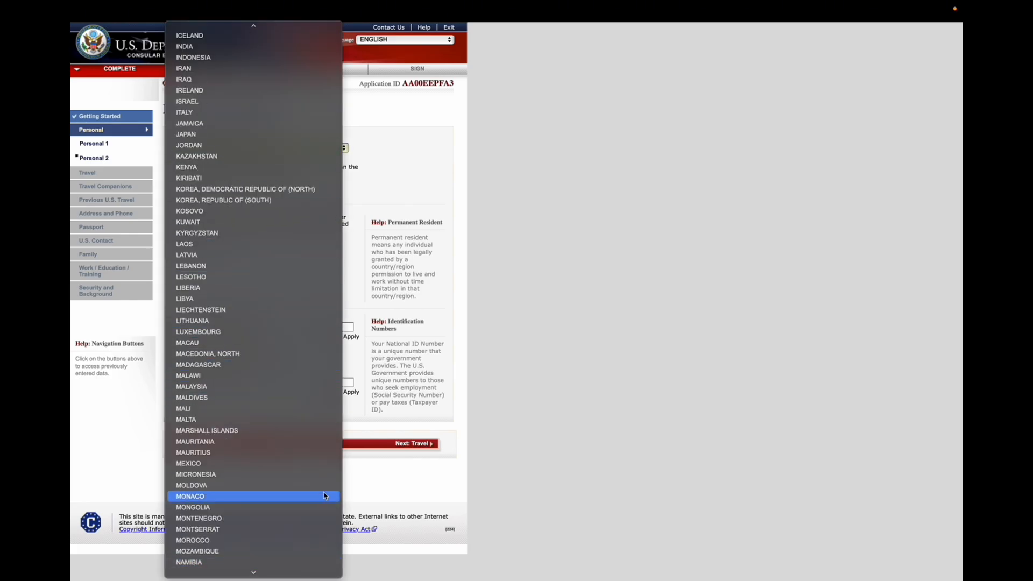
{"action": "scroll", "coordinate": [317, 554], "scroll_direction": "down", "scroll_amount": 1}
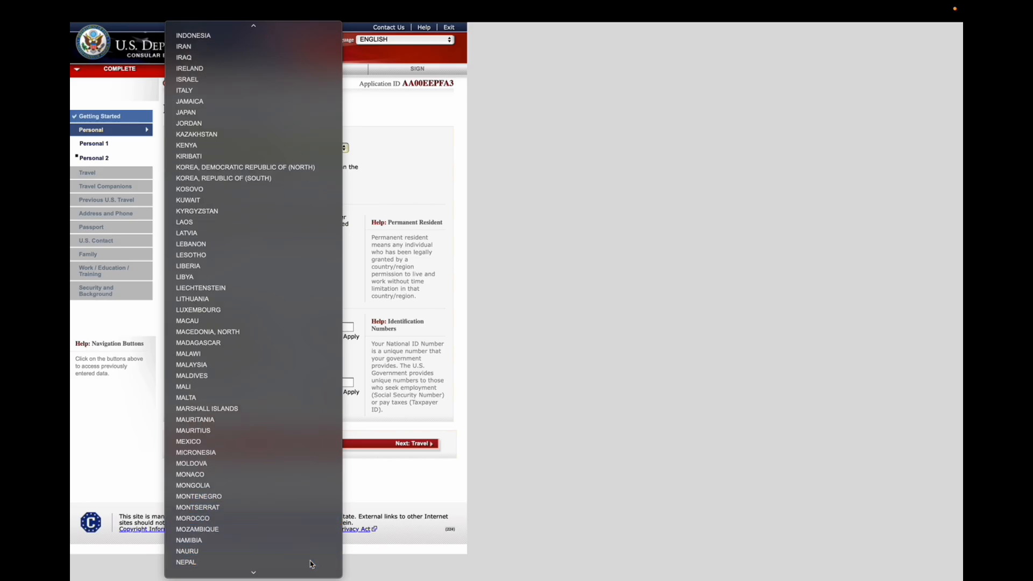
{"action": "left_click", "coordinate": [311, 561]}
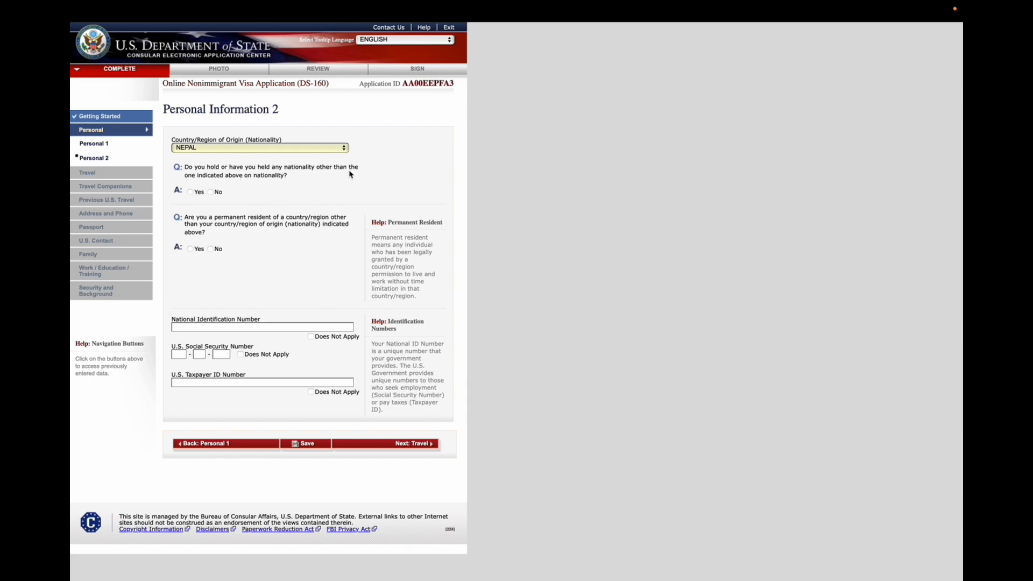
{"action": "left_click", "coordinate": [211, 192]}
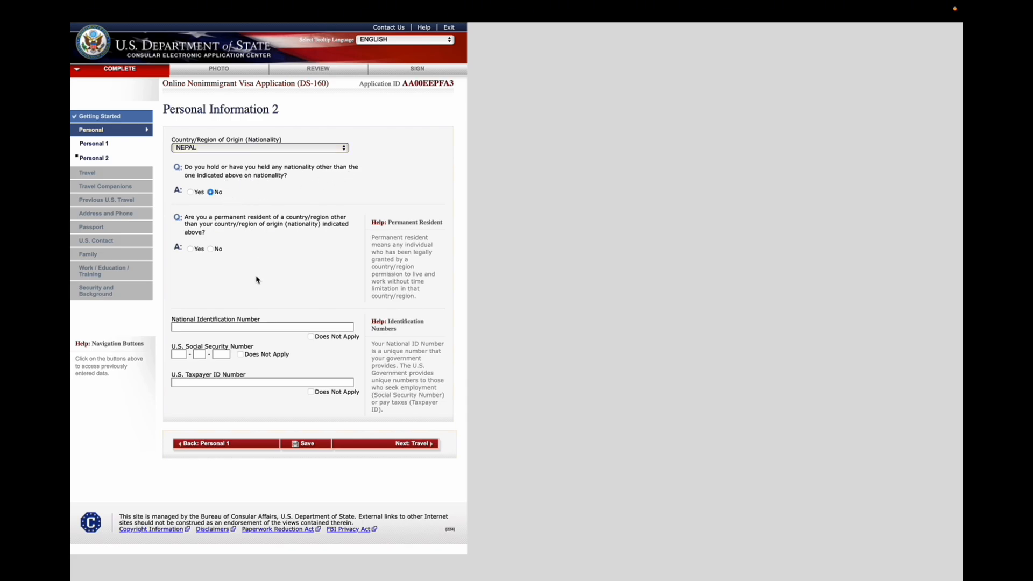
{"action": "left_click", "coordinate": [211, 249]}
Mark the National Identification Number, U.S. Social Security Number and U.S. Taxpayer ID Number as Does Not Apply
{"action": "left_click", "coordinate": [241, 328]}
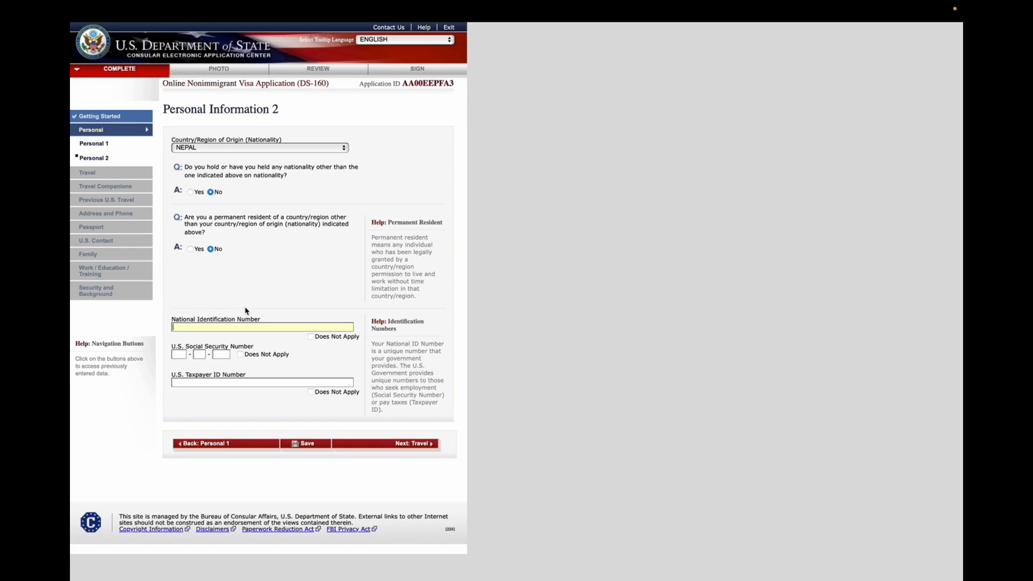
{"action": "left_click", "coordinate": [311, 337]}
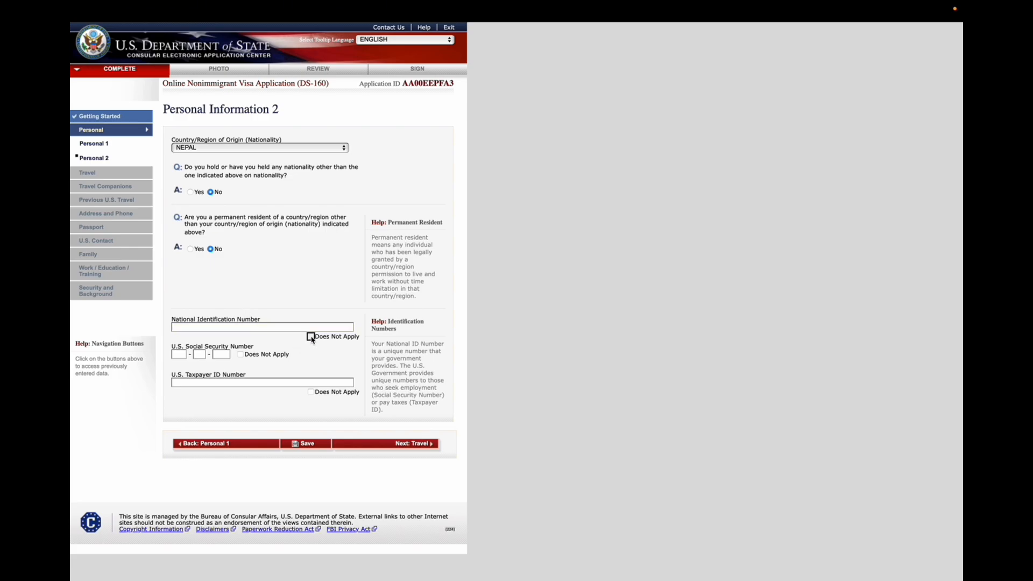
{"action": "left_click", "coordinate": [181, 355]}
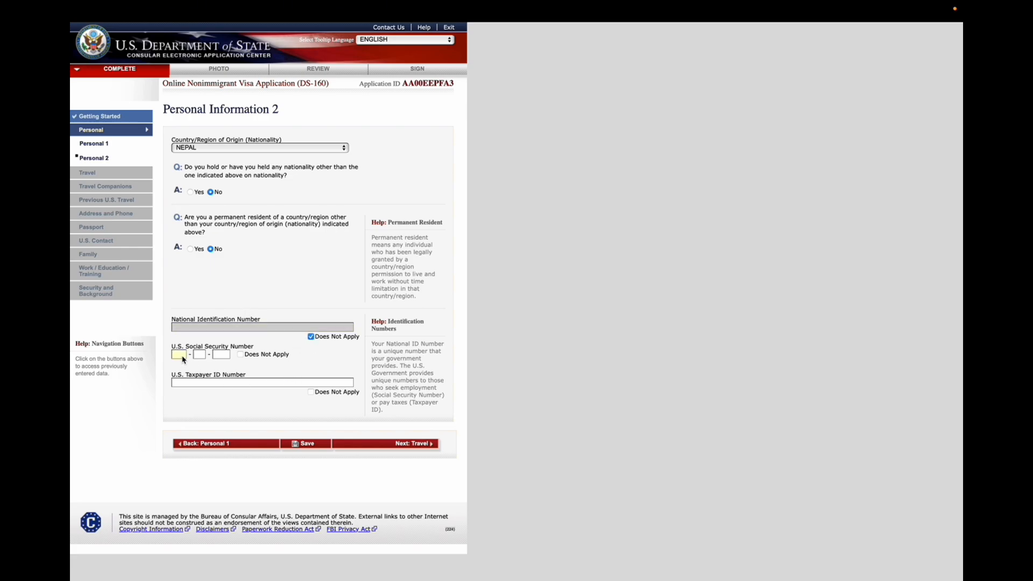
{"action": "left_click", "coordinate": [240, 354]}
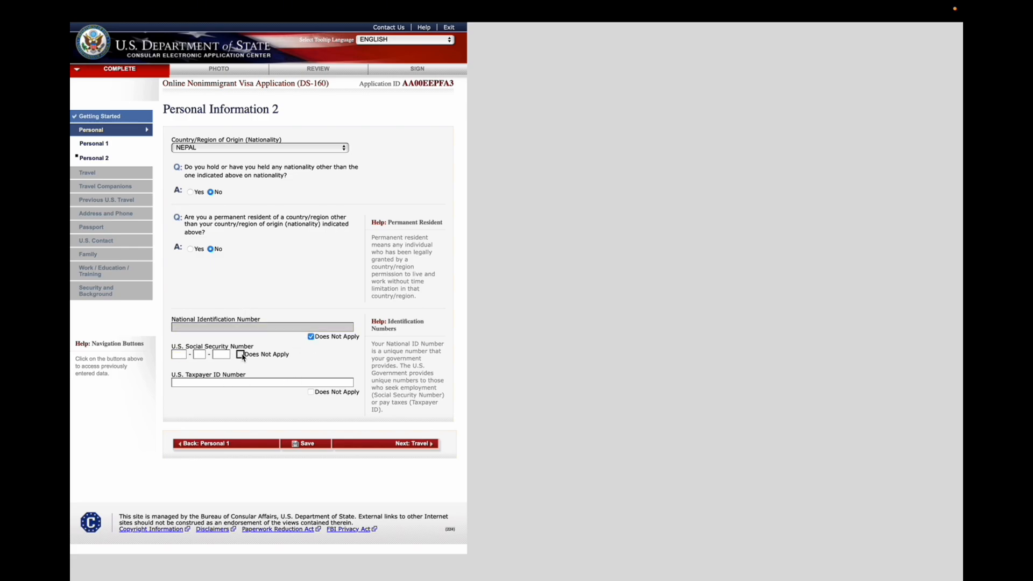
{"action": "left_click", "coordinate": [315, 393]}
Save the Personal Information 2 page and continue to Travel Information
{"action": "left_click", "coordinate": [309, 445]}
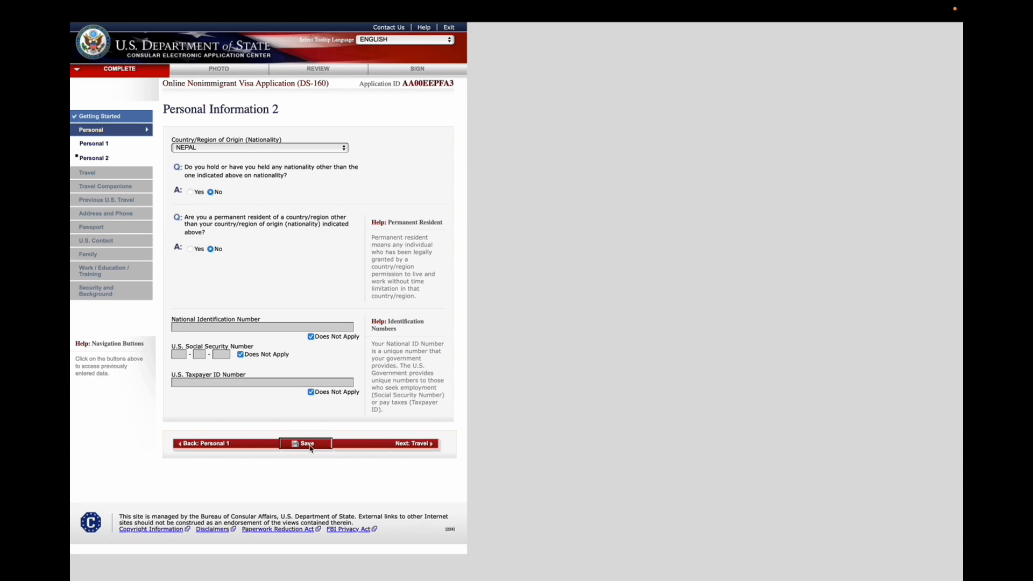
{"action": "left_click", "coordinate": [229, 208]}
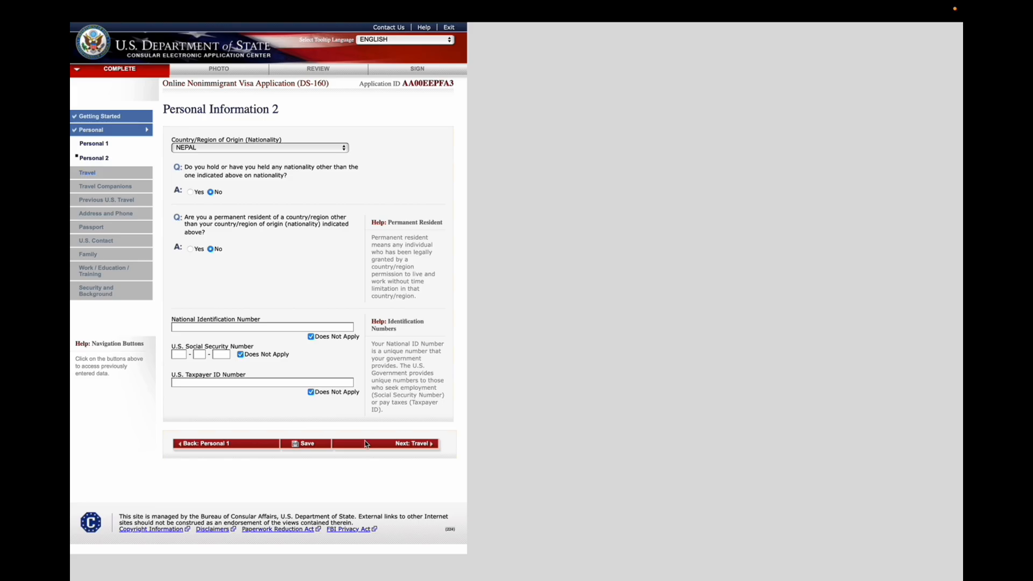
{"action": "left_click", "coordinate": [366, 445]}
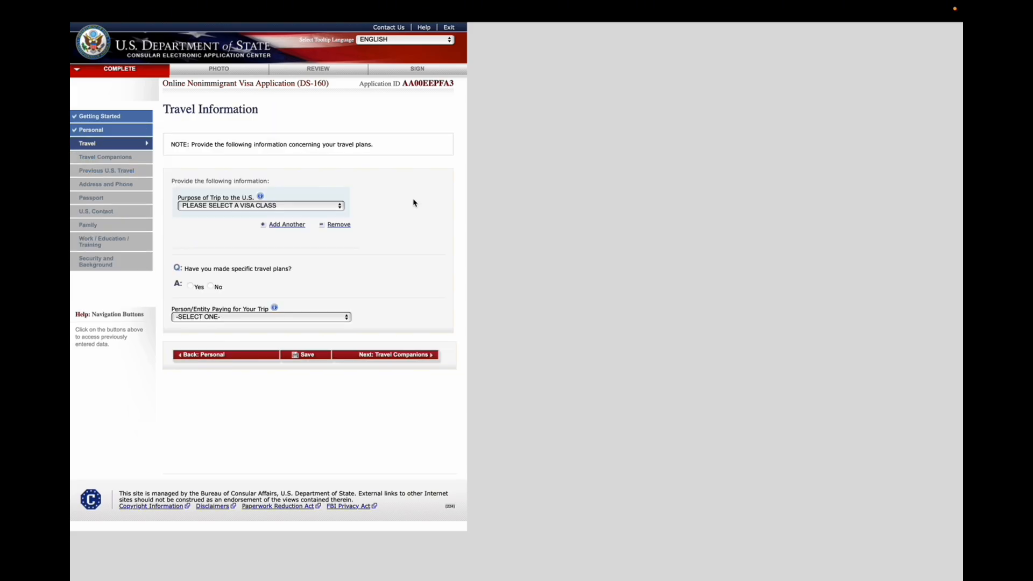
Set the trip purpose to ACADEMIC OR LANGUAGE STUDENT (F) and answer No to specific travel plans
{"action": "left_click", "coordinate": [315, 207]}
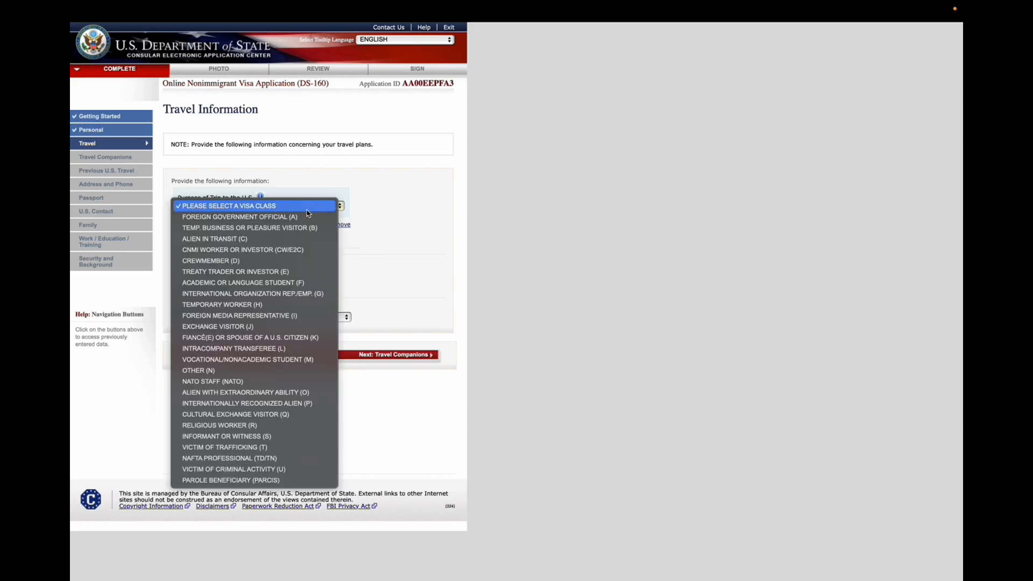
{"action": "left_click", "coordinate": [306, 284]}
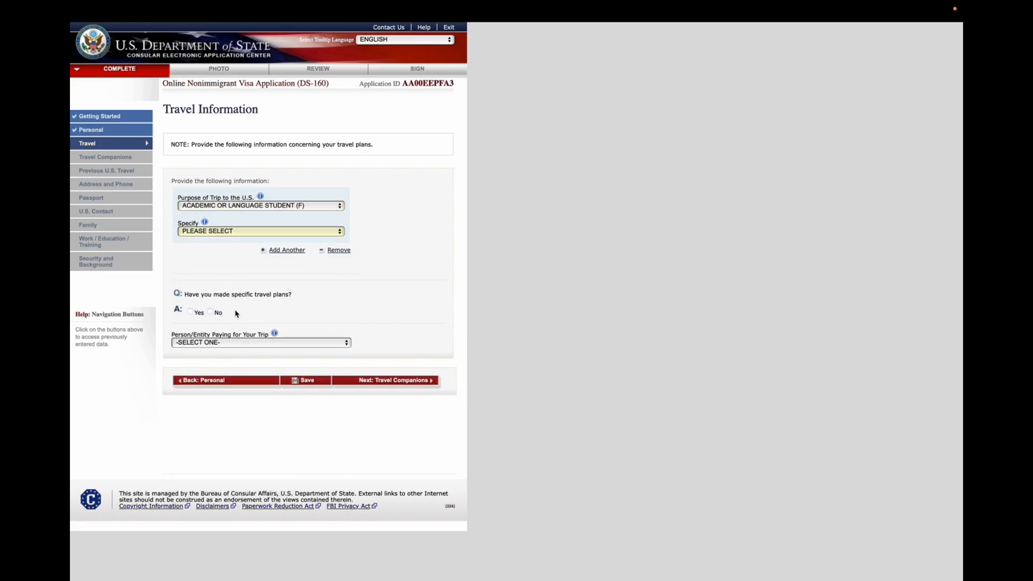
{"action": "left_click", "coordinate": [210, 311]}
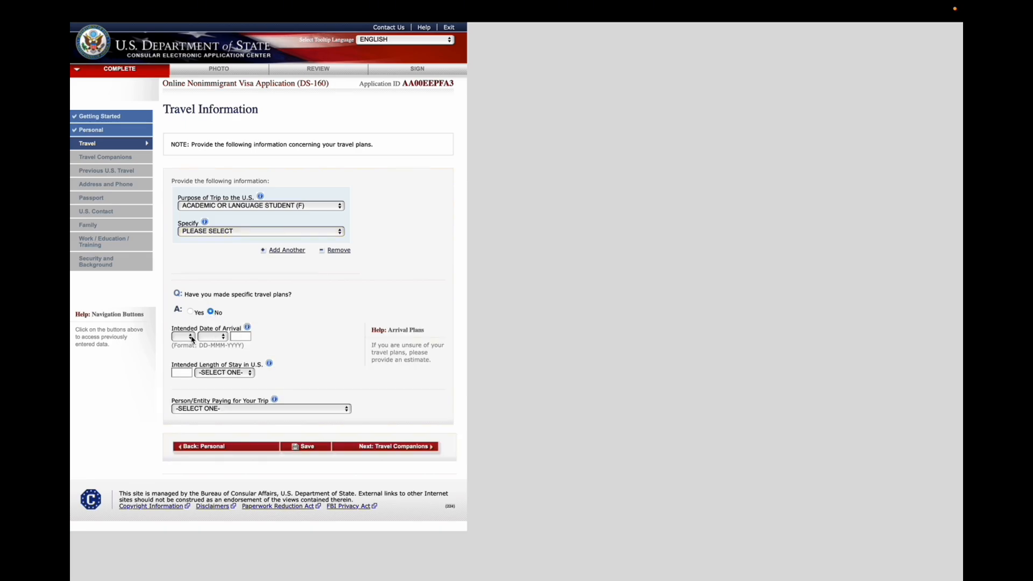
Set the intended date of arrival to 15 AUG 2025
{"action": "left_click", "coordinate": [191, 338]}
{"action": "scroll", "coordinate": [181, 465], "scroll_direction": "down", "scroll_amount": 5}
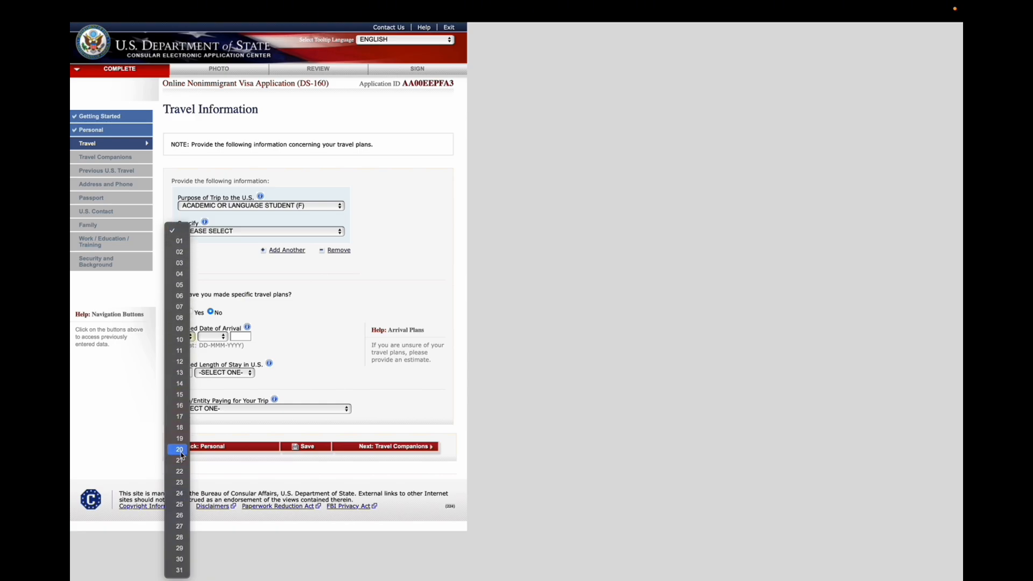
{"action": "left_click", "coordinate": [179, 394]}
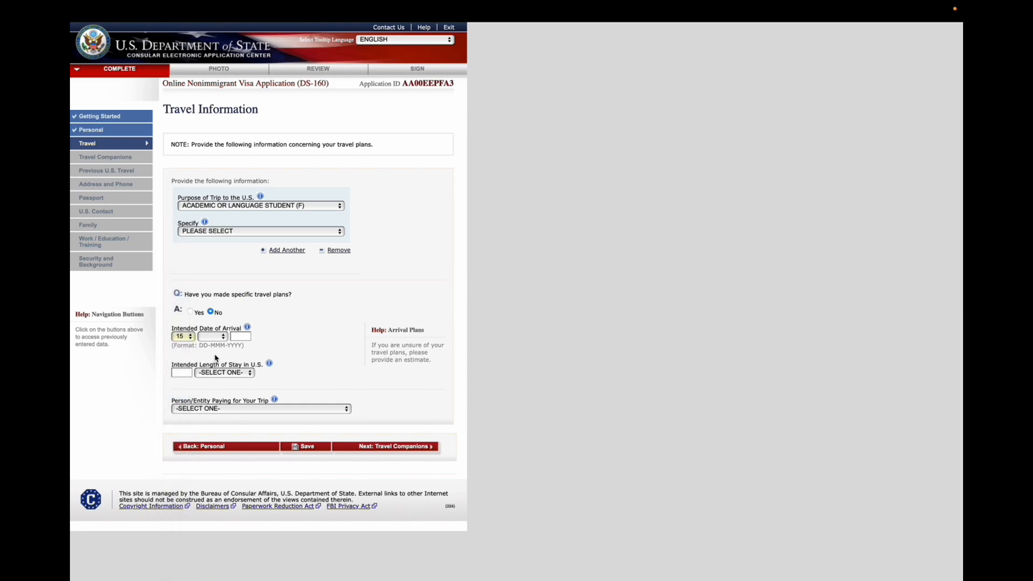
{"action": "left_click", "coordinate": [222, 337]}
{"action": "left_click", "coordinate": [209, 423]}
{"action": "left_click", "coordinate": [241, 334]}
{"action": "type", "text": "2025"}
Set the intended length of stay in the U.S. to 4 YEAR(S)
{"action": "left_click", "coordinate": [232, 372]}
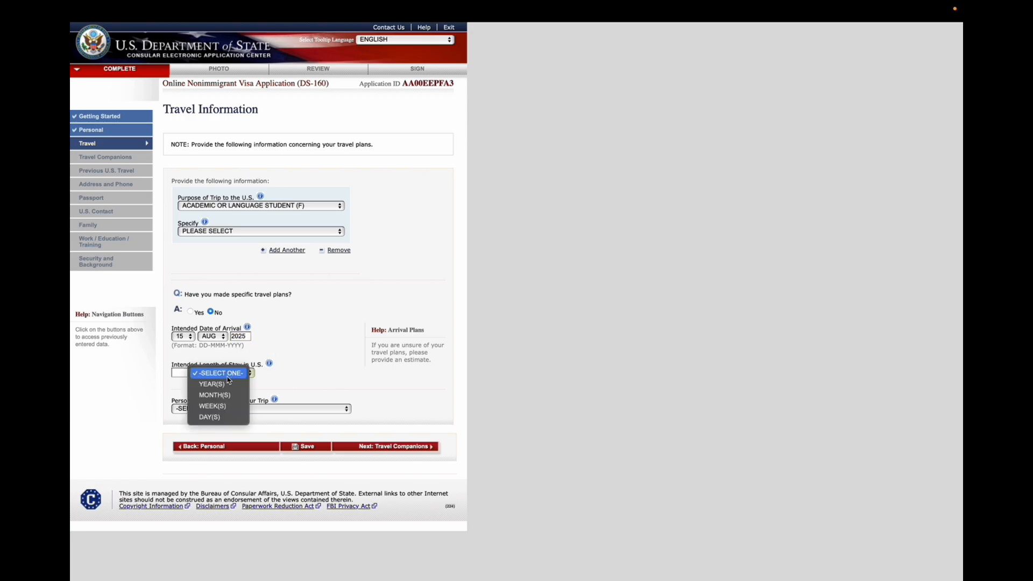
{"action": "left_click", "coordinate": [219, 385]}
{"action": "left_click", "coordinate": [189, 373]}
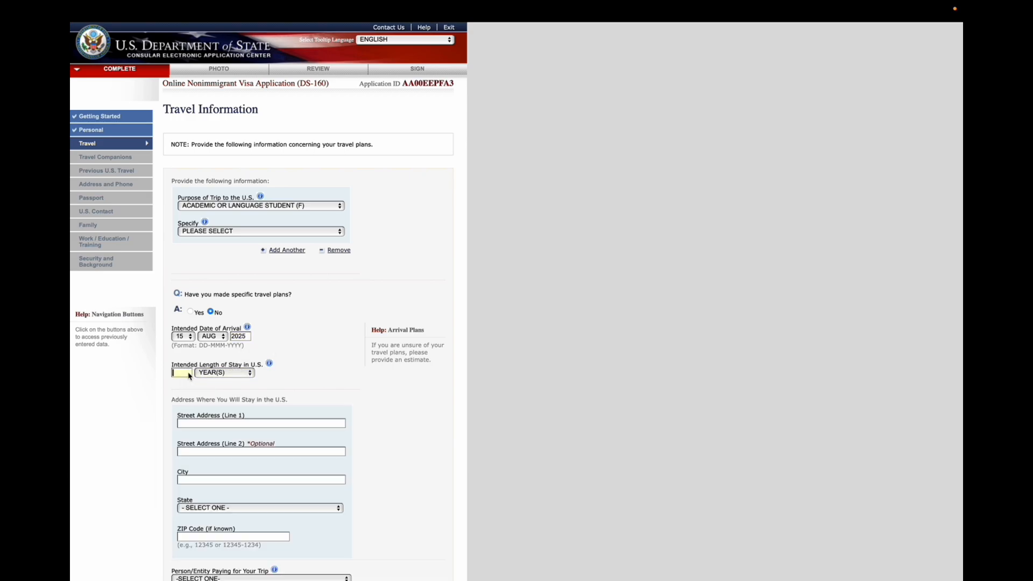
{"action": "type", "text": "4"}
{"action": "scroll", "coordinate": [256, 415], "scroll_direction": "down", "scroll_amount": 1}
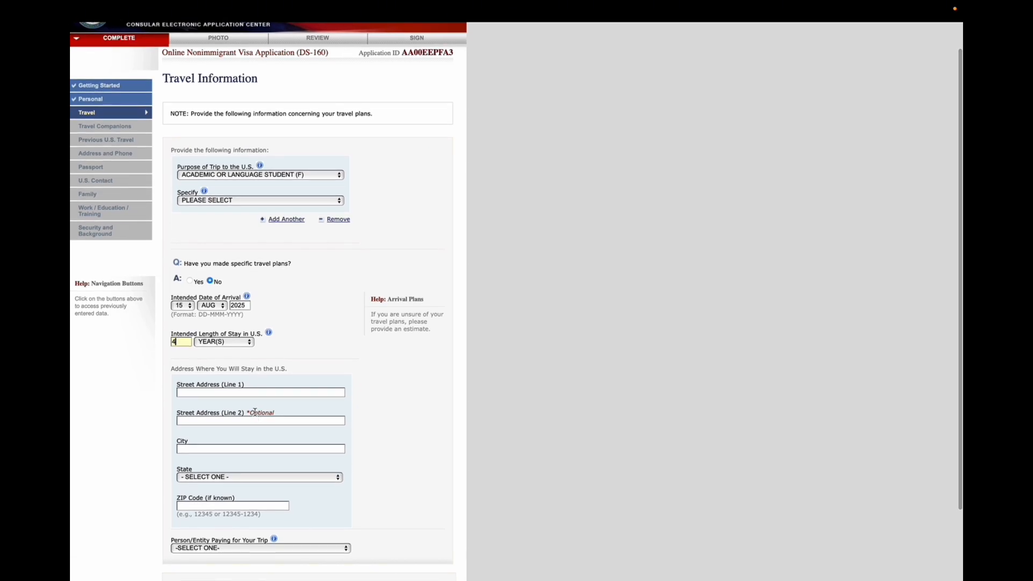
Paste the U.S. stay street address into Street Address Line 1 and enter MADISON as the city
{"action": "left_click", "coordinate": [265, 393]}
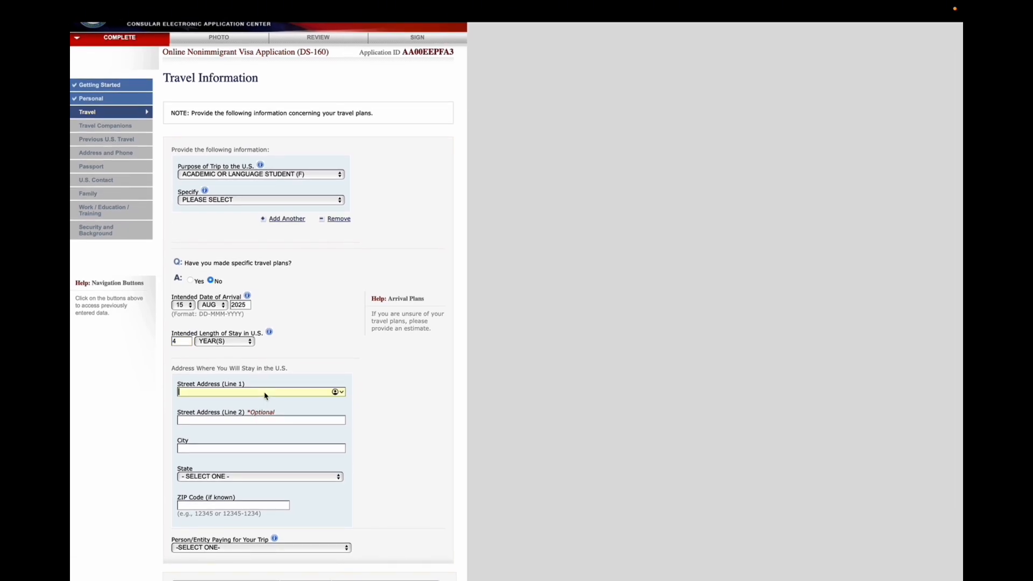
{"action": "scroll", "coordinate": [373, 366], "scroll_direction": "down", "scroll_amount": 2}
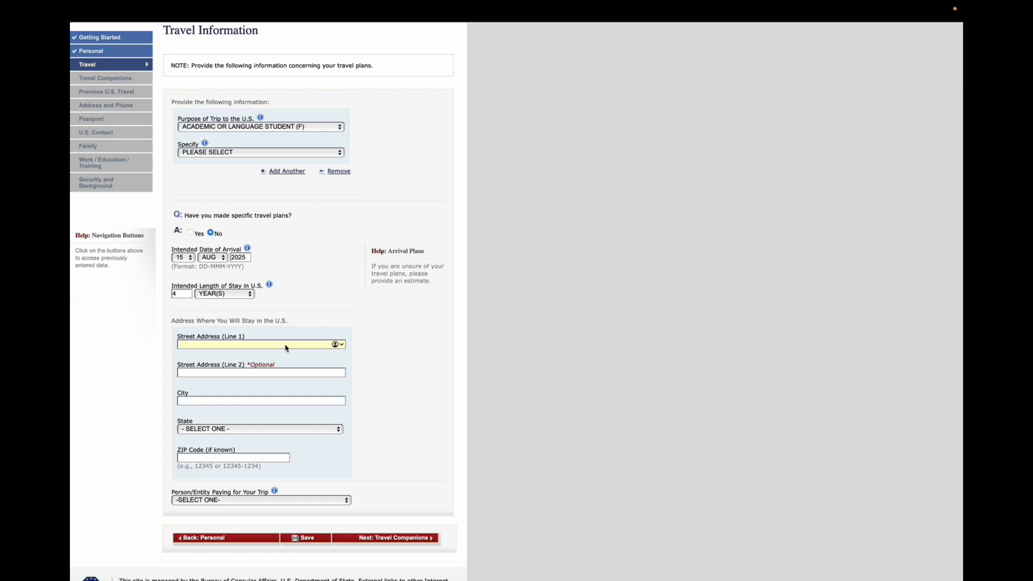
{"action": "scroll", "coordinate": [285, 347], "scroll_direction": "down", "scroll_amount": 1}
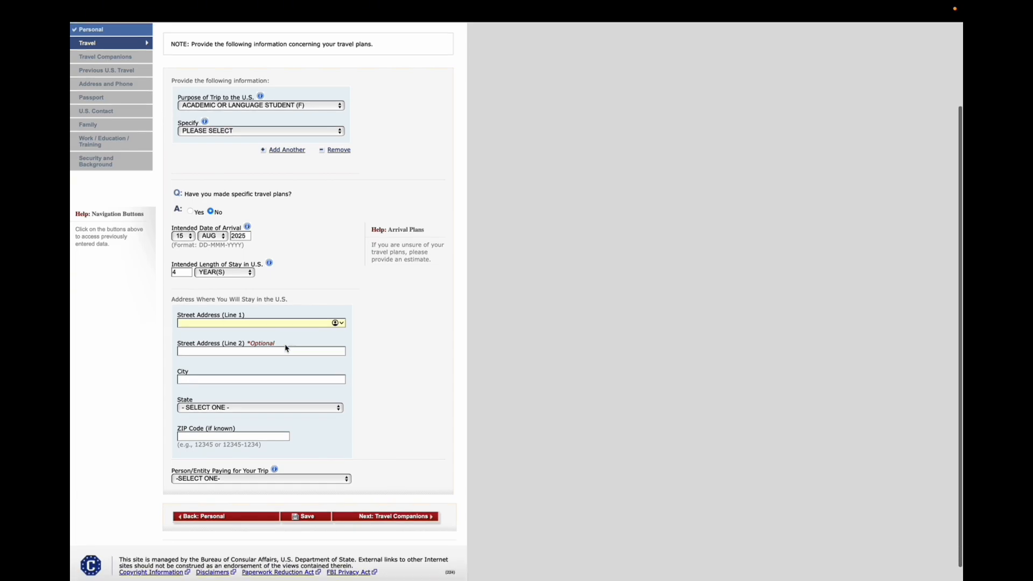
{"action": "type", "text": "820 N. WASHINGTON AVE.,MADISON, SD 57042"}
{"action": "left_click", "coordinate": [240, 363]}
{"action": "type", "text": "MADISON"}
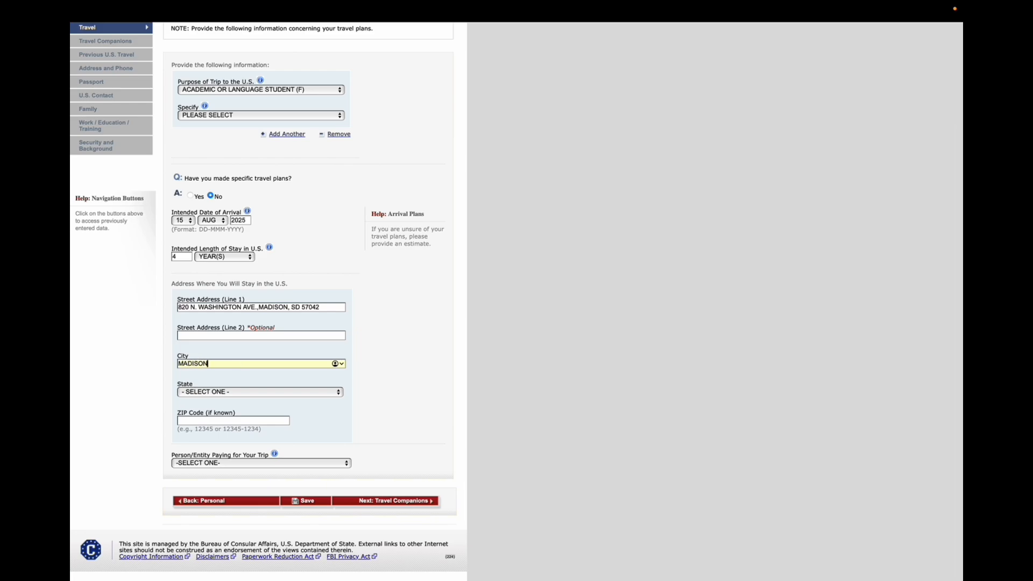
Select SOUTH DAKOTA as the state and OTHER PERSON as the party paying for the trip
{"action": "left_click", "coordinate": [223, 397]}
{"action": "scroll", "coordinate": [221, 554], "scroll_direction": "down", "scroll_amount": 10}
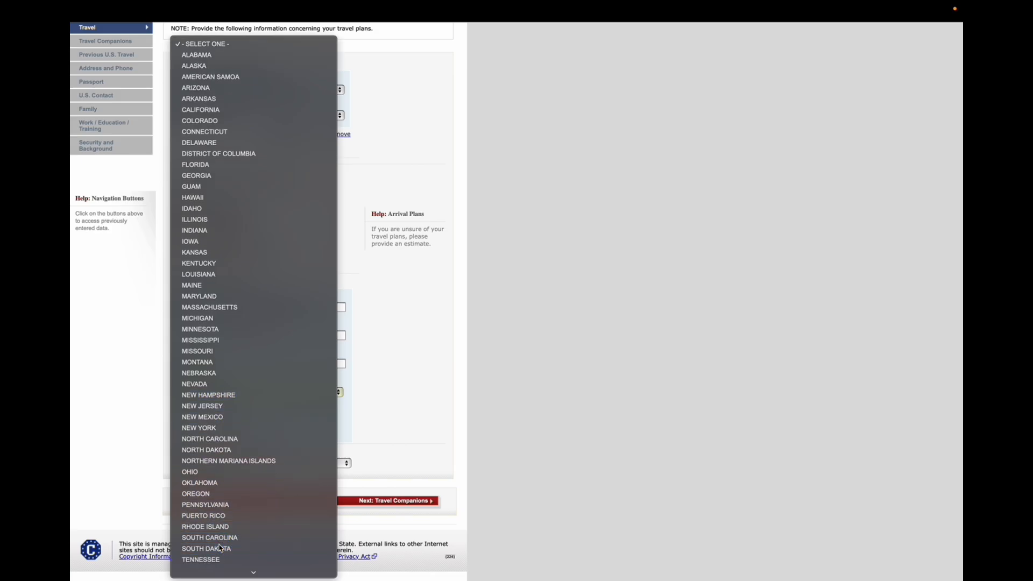
{"action": "left_click", "coordinate": [221, 548]}
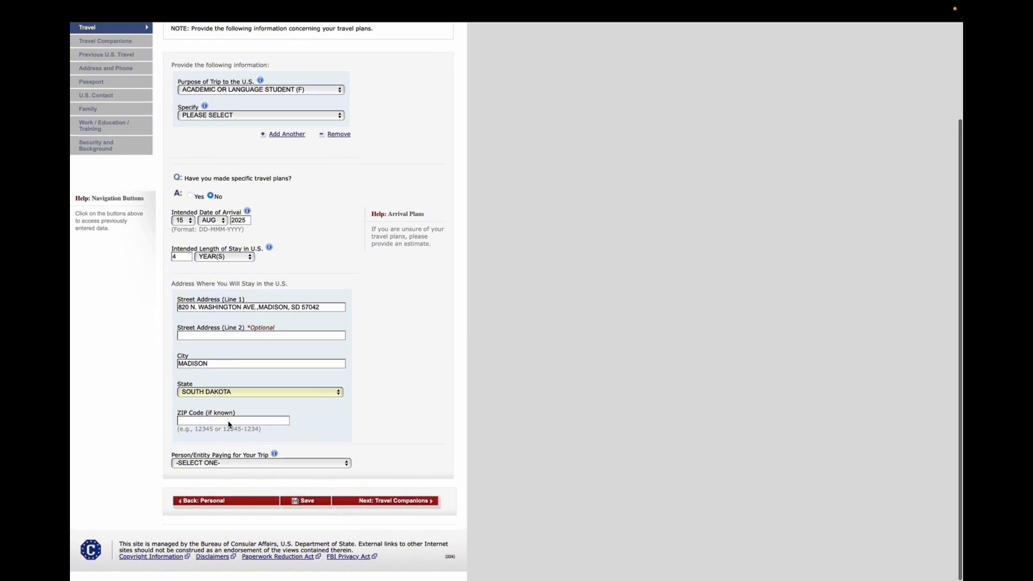
{"action": "left_click", "coordinate": [235, 463]}
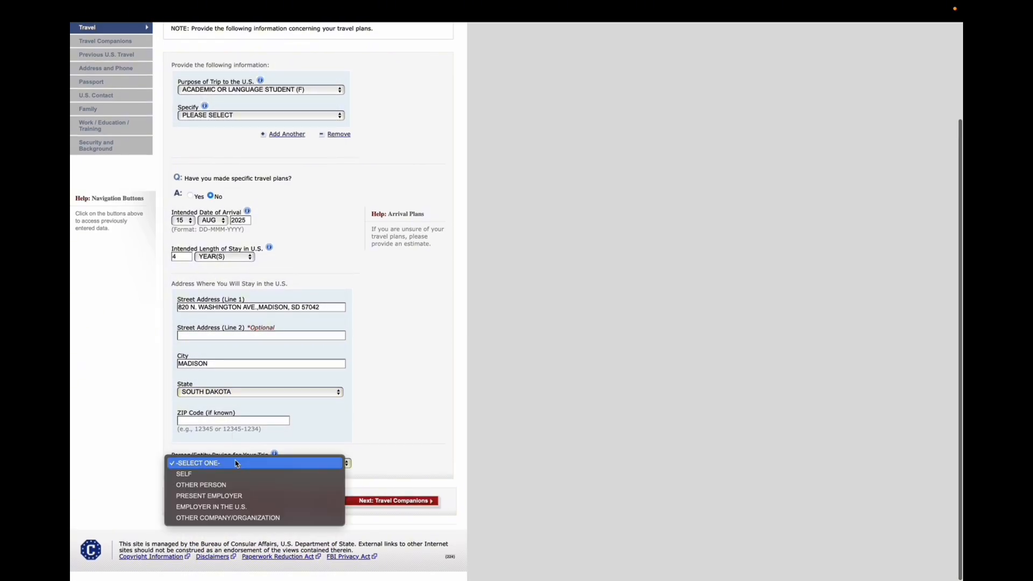
{"action": "left_click", "coordinate": [216, 485]}
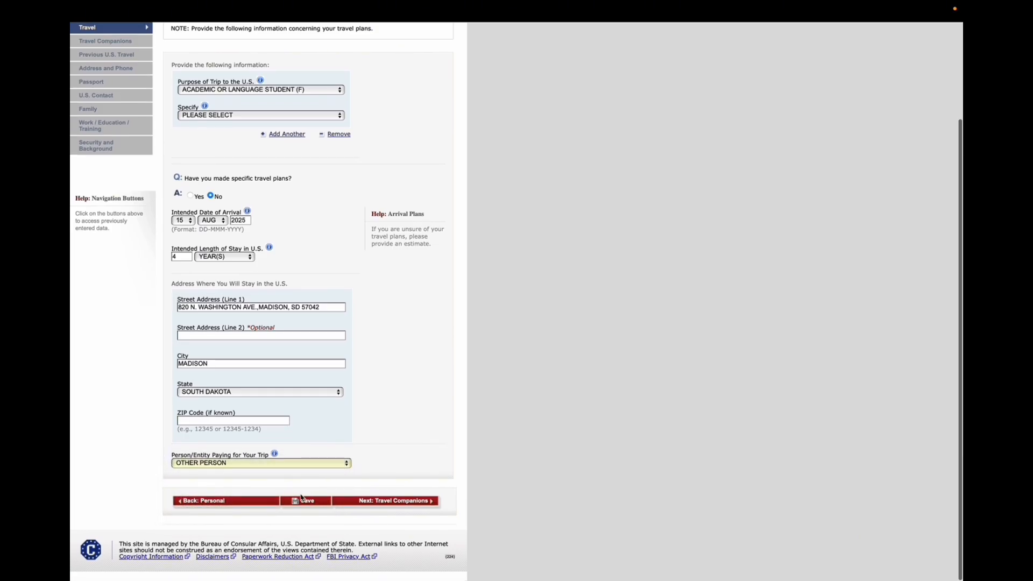
{"action": "left_click", "coordinate": [301, 506]}
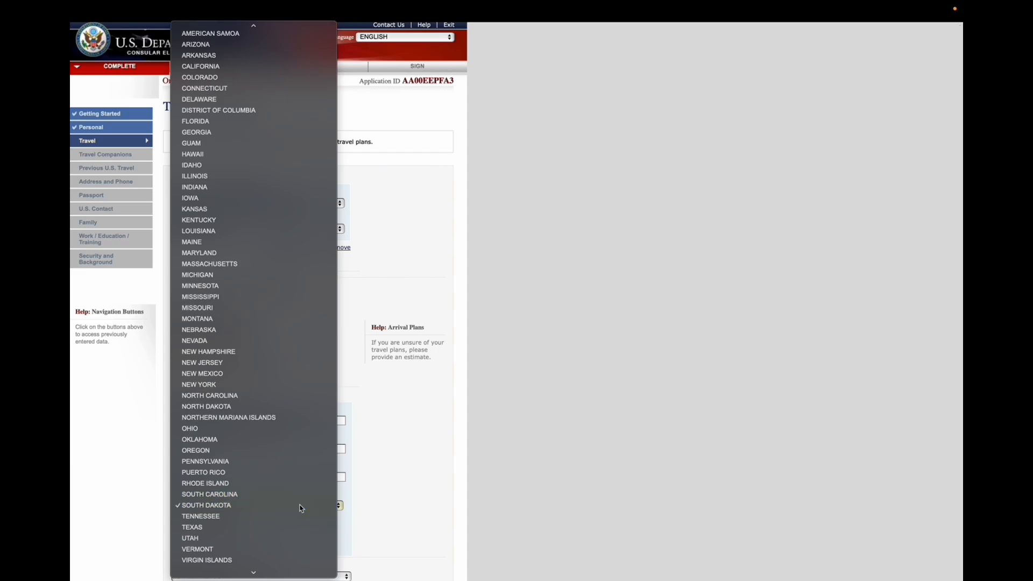
{"action": "left_click", "coordinate": [301, 507]}
{"action": "scroll", "coordinate": [318, 512], "scroll_direction": "down", "scroll_amount": 6}
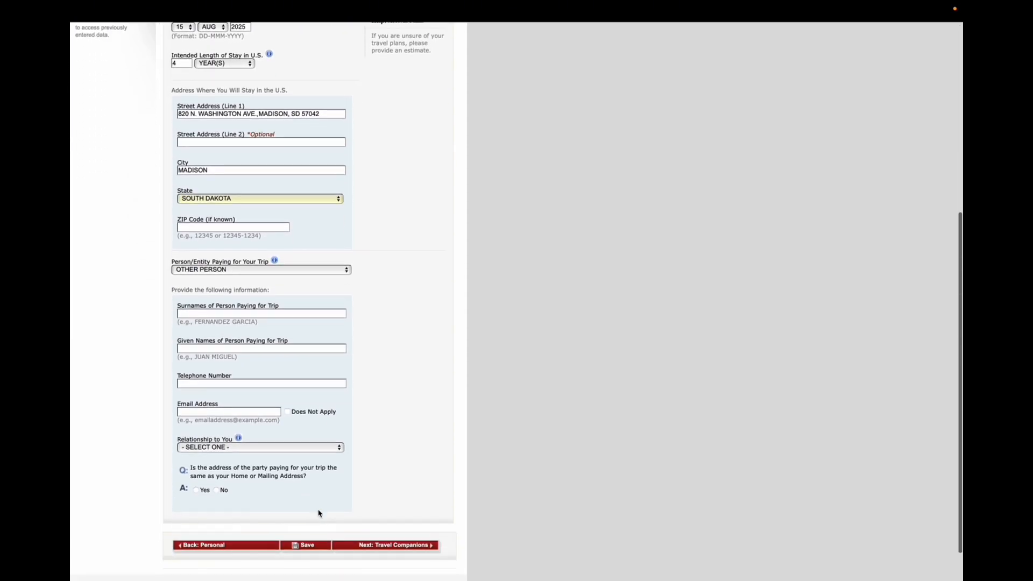
Enter the payer's surname and given names in the person-paying-for-trip fields
{"action": "left_click", "coordinate": [264, 316]}
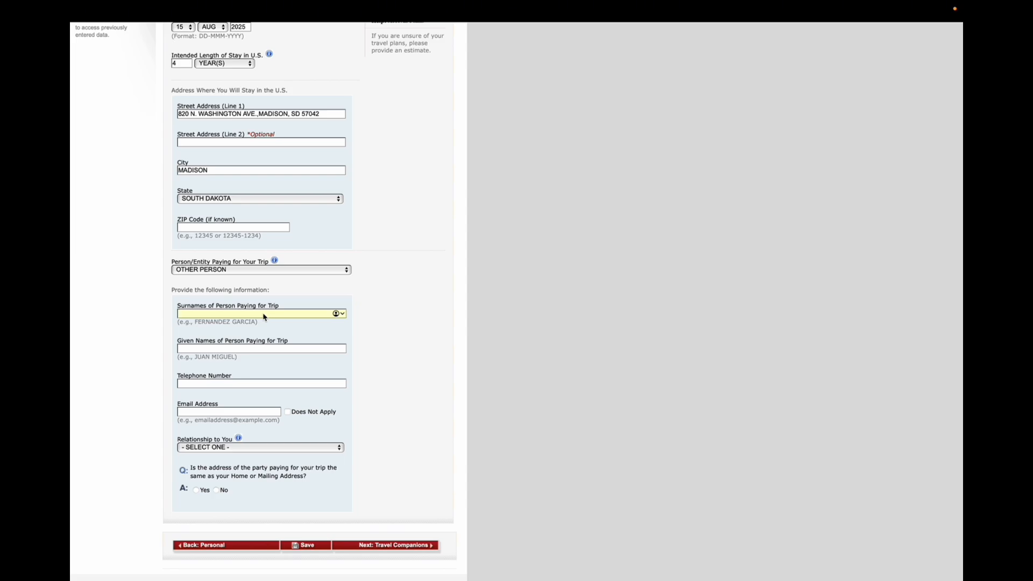
{"action": "key", "text": "ctrl+a"}
{"action": "key", "text": "BackSpace"}
{"action": "key", "text": "Tab"}
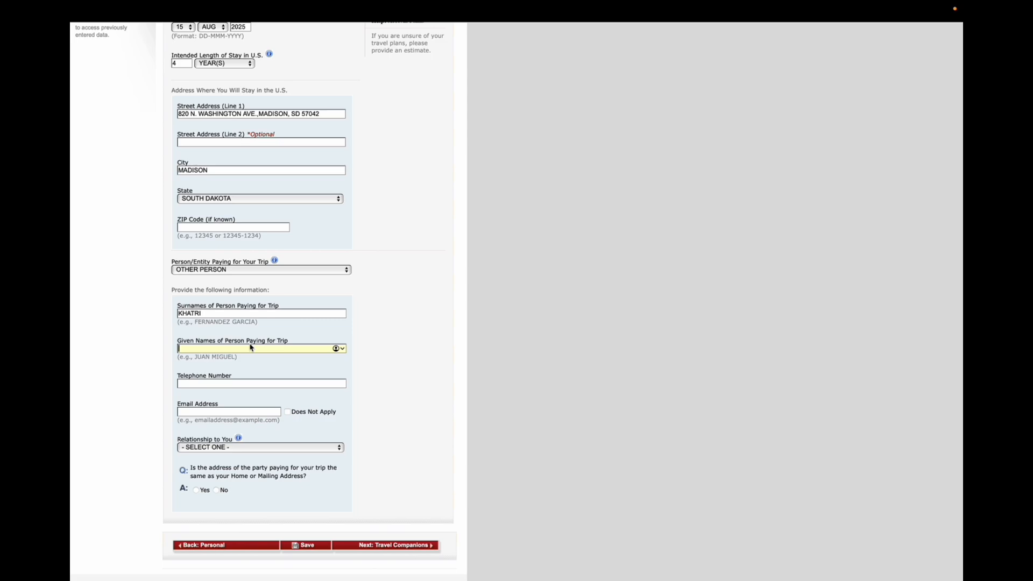
Enter the payer's telephone number and mark the payer's email address as Does Not Apply
{"action": "scroll", "coordinate": [245, 410], "scroll_direction": "down", "scroll_amount": 1}
{"action": "left_click", "coordinate": [243, 375]}
{"action": "type", "text": "123"}
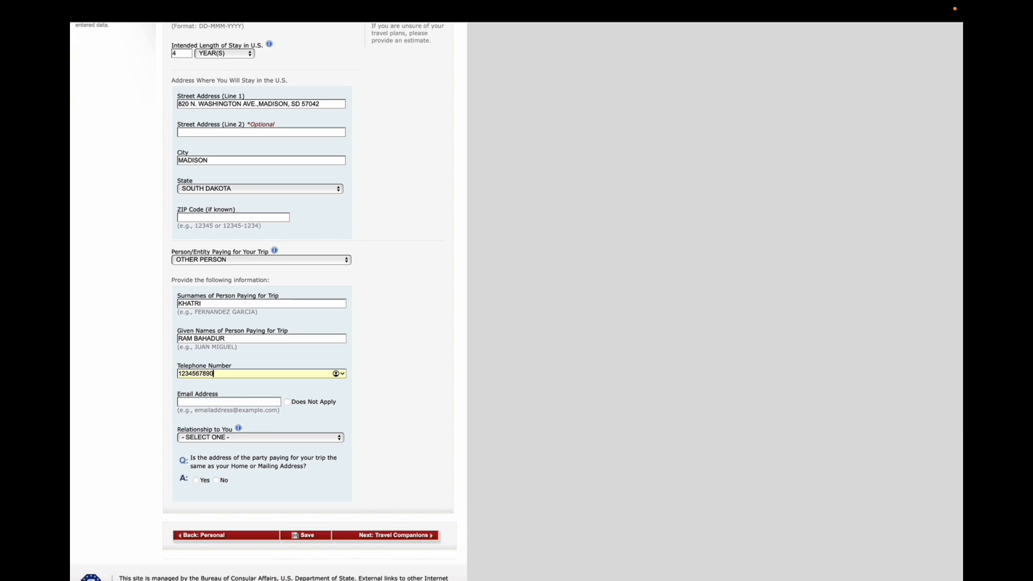
{"action": "left_click", "coordinate": [248, 403]}
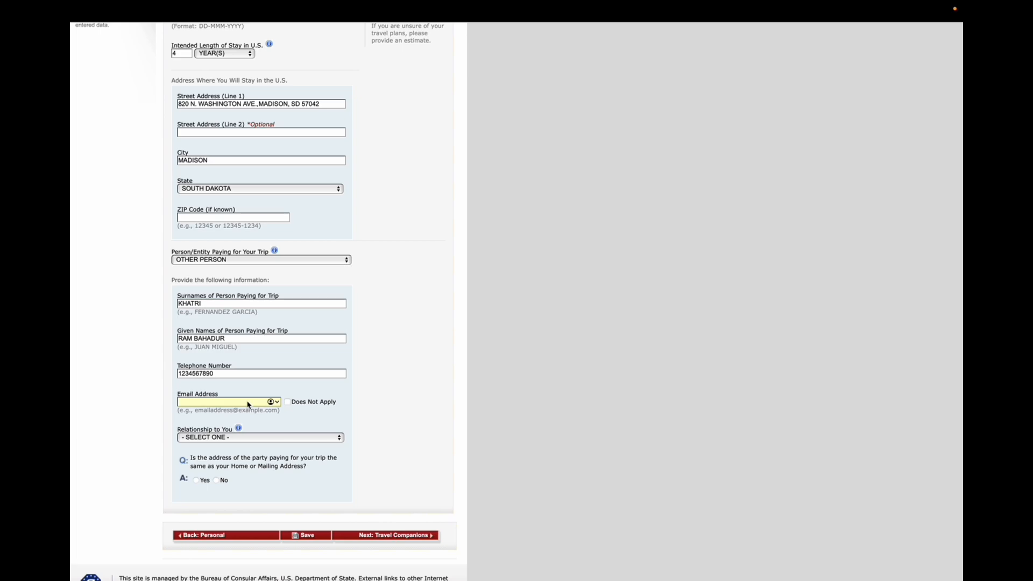
{"action": "type", "text": "abc@gmail.com"}
{"action": "left_click", "coordinate": [288, 401]}
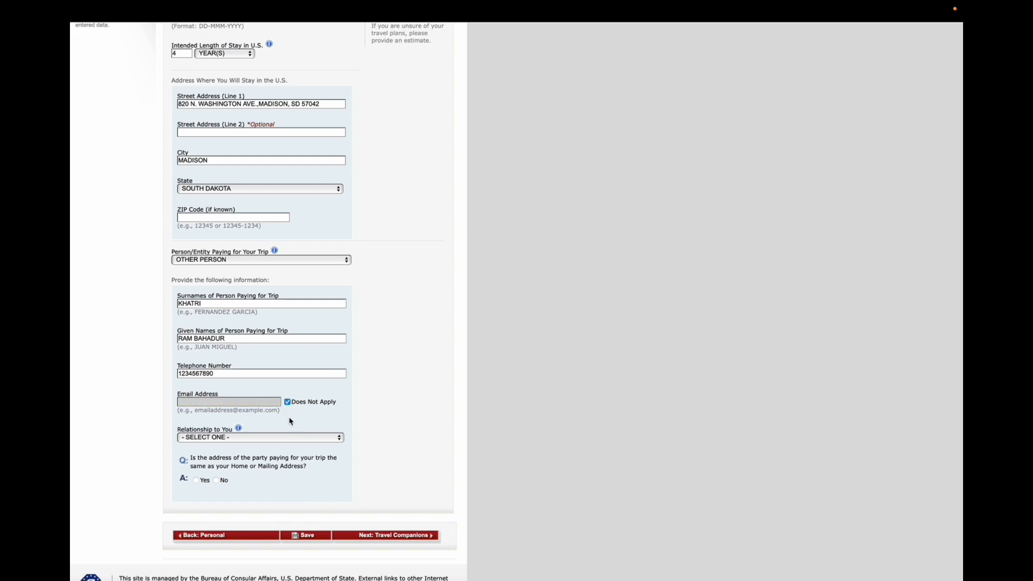
Set the payer's relationship to PARENT and answer Yes that the payer's address matches your home address
{"action": "left_click", "coordinate": [266, 436]}
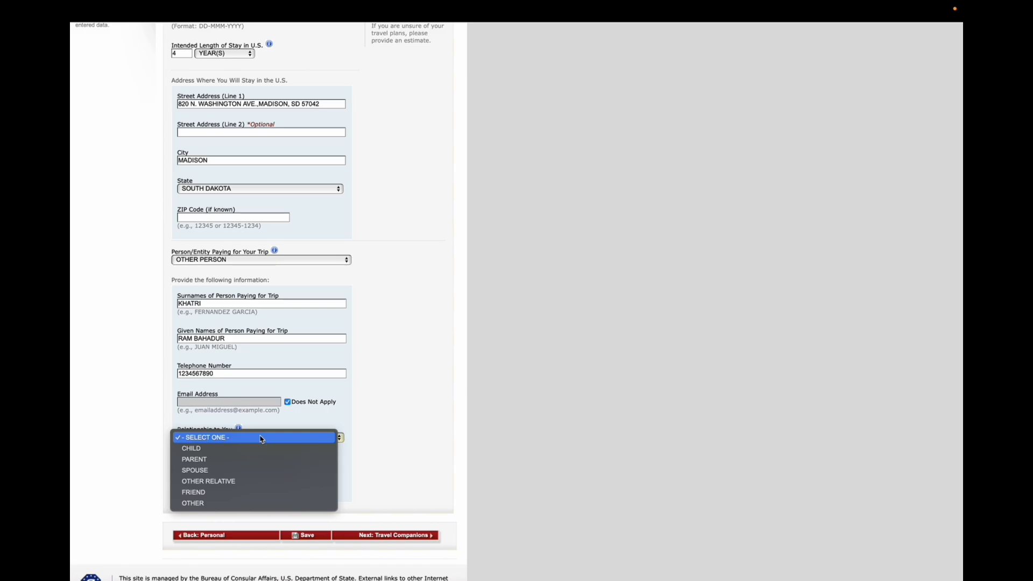
{"action": "left_click", "coordinate": [231, 459]}
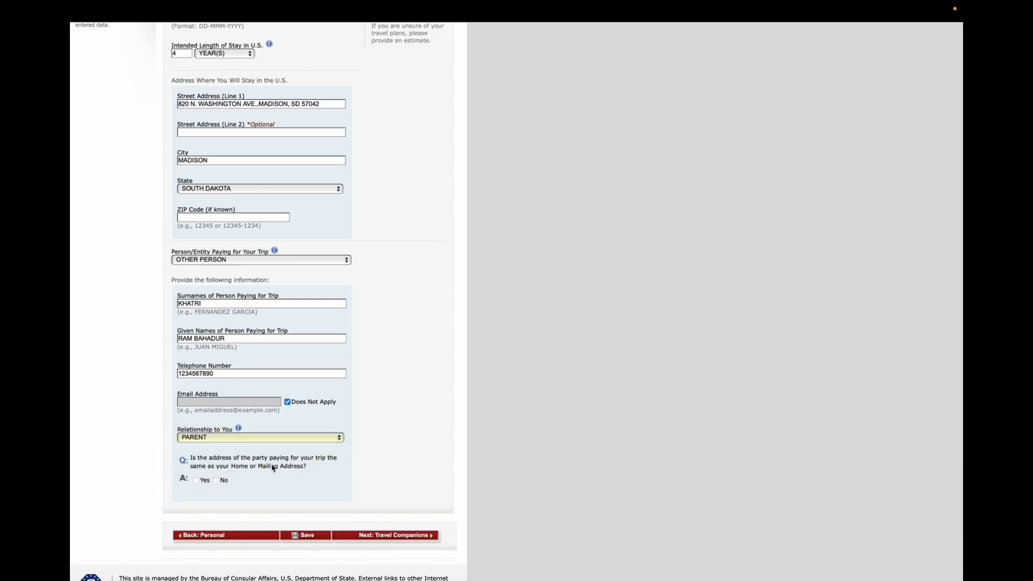
{"action": "left_click", "coordinate": [196, 480]}
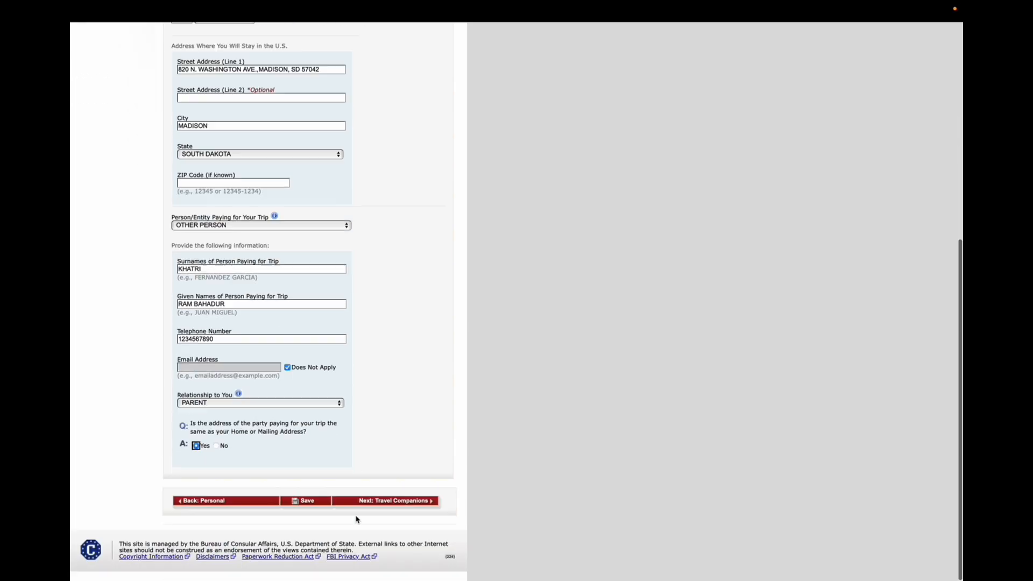
Try to save the travel information page and proceed to Travel Companions
{"action": "left_click", "coordinate": [309, 502]}
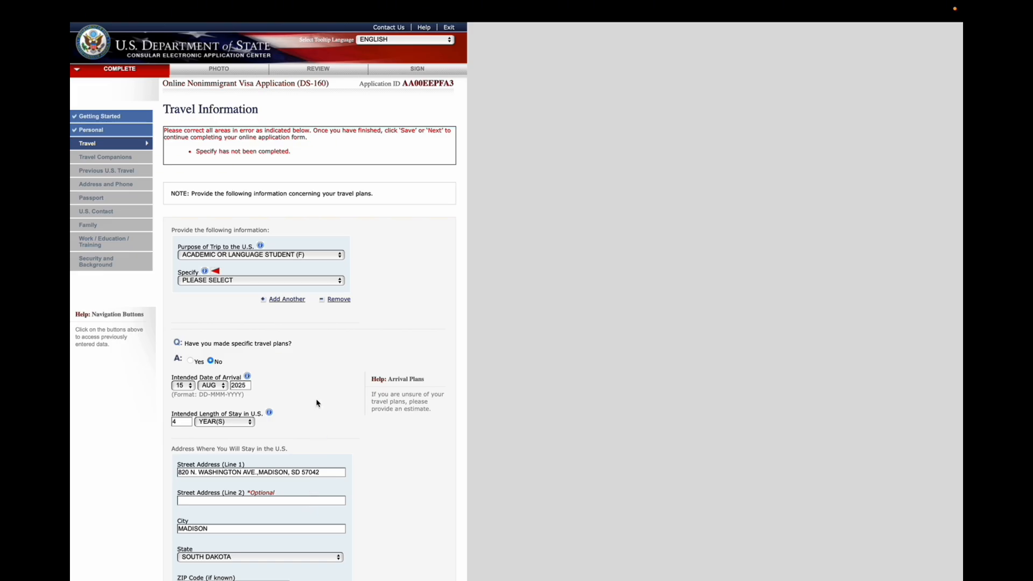
{"action": "scroll", "coordinate": [320, 404], "scroll_direction": "down", "scroll_amount": 8}
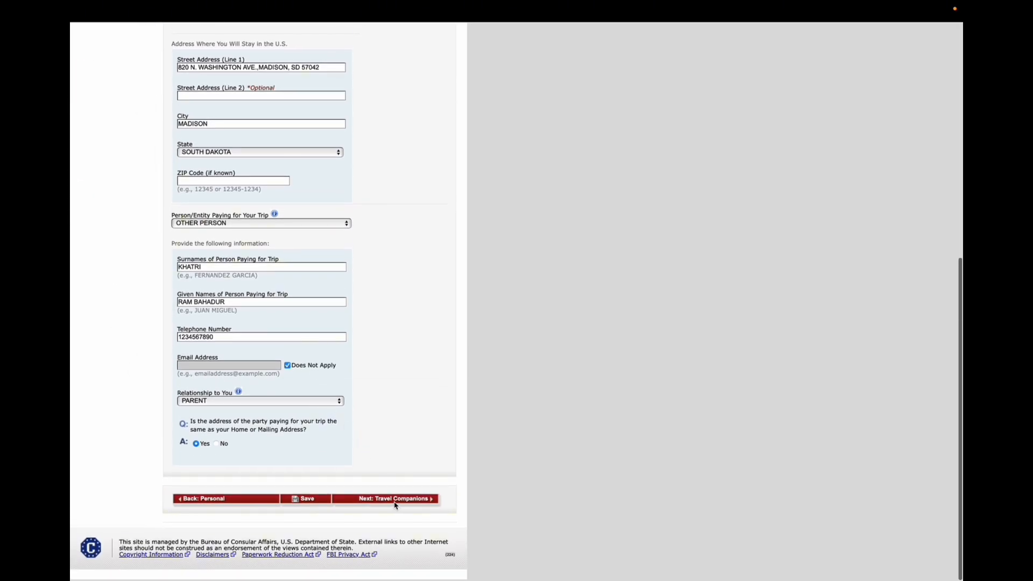
{"action": "left_click", "coordinate": [396, 504]}
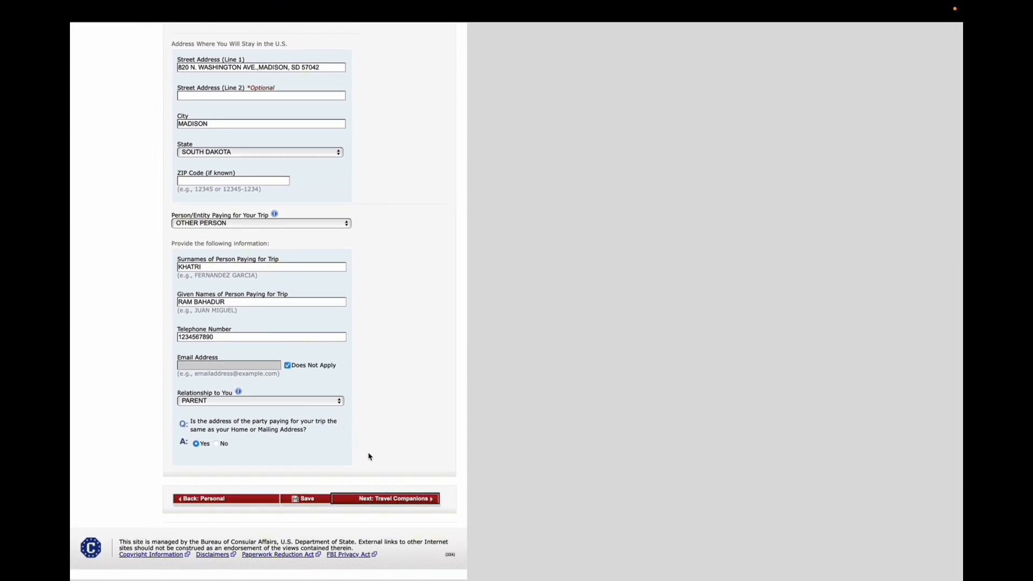
Set the trip purpose specification to STUDENT (F1)
{"action": "scroll", "coordinate": [366, 417], "scroll_direction": "up", "scroll_amount": 5}
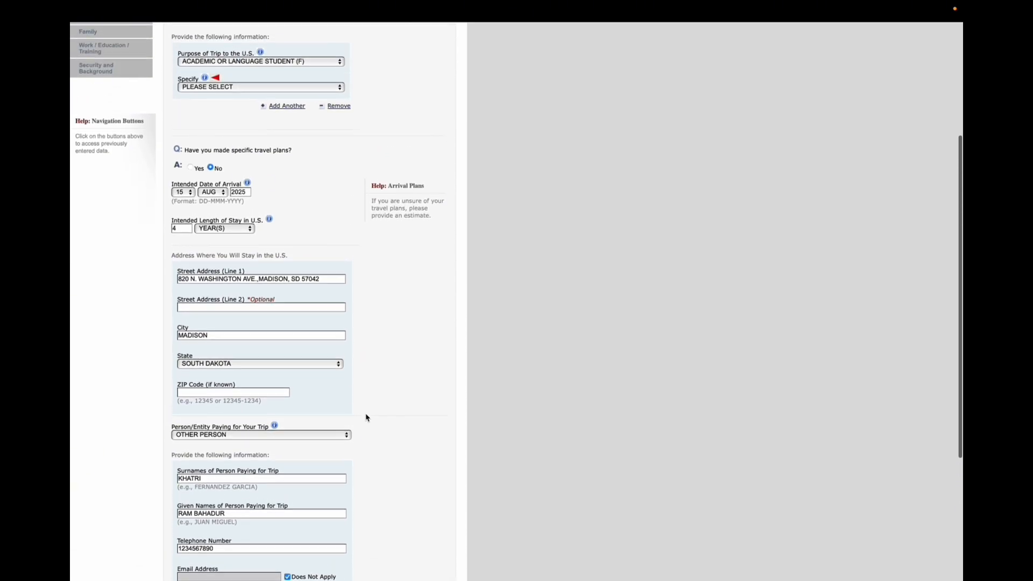
{"action": "left_click", "coordinate": [286, 105]}
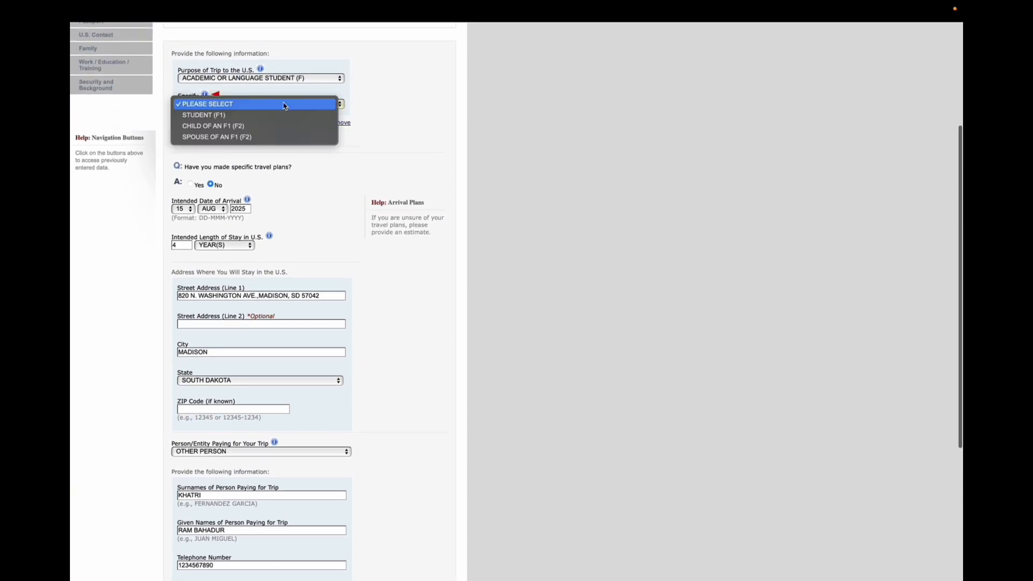
{"action": "left_click", "coordinate": [260, 115]}
{"action": "scroll", "coordinate": [285, 229], "scroll_direction": "up", "scroll_amount": 4}
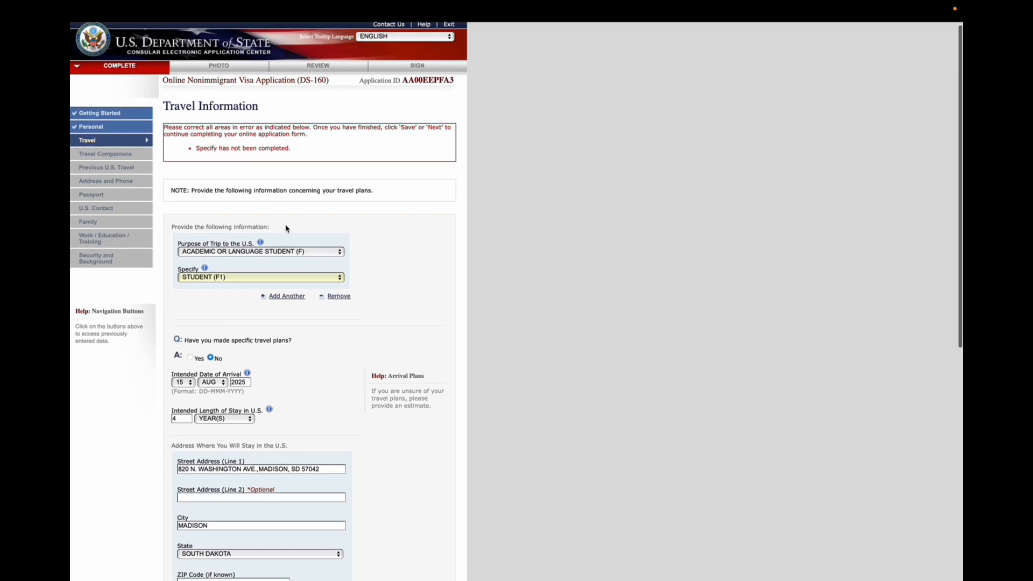
Save the travel information, continue the application, and proceed to the Travel Companions page
{"action": "scroll", "coordinate": [286, 229], "scroll_direction": "down", "scroll_amount": 8}
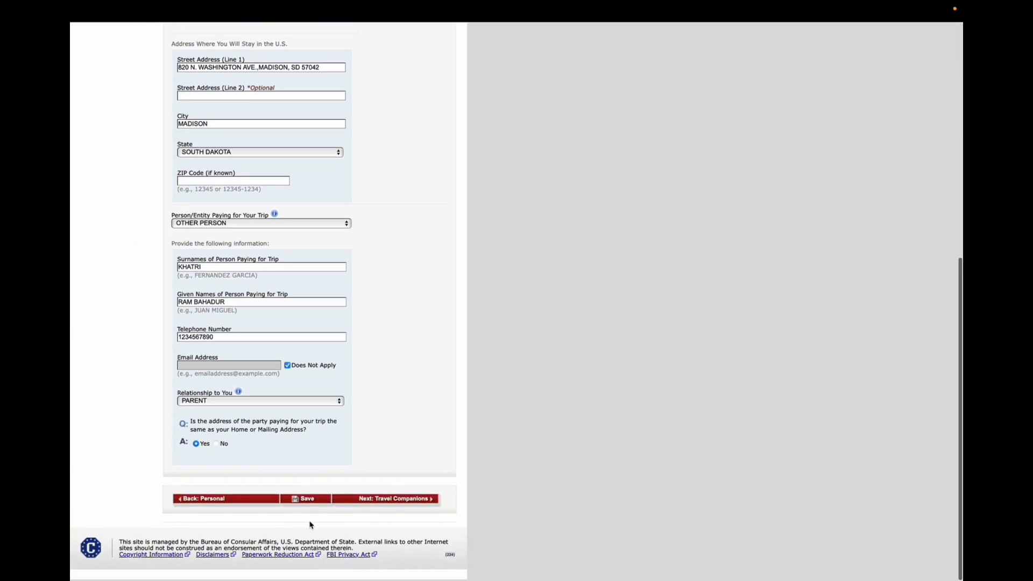
{"action": "left_click", "coordinate": [307, 500]}
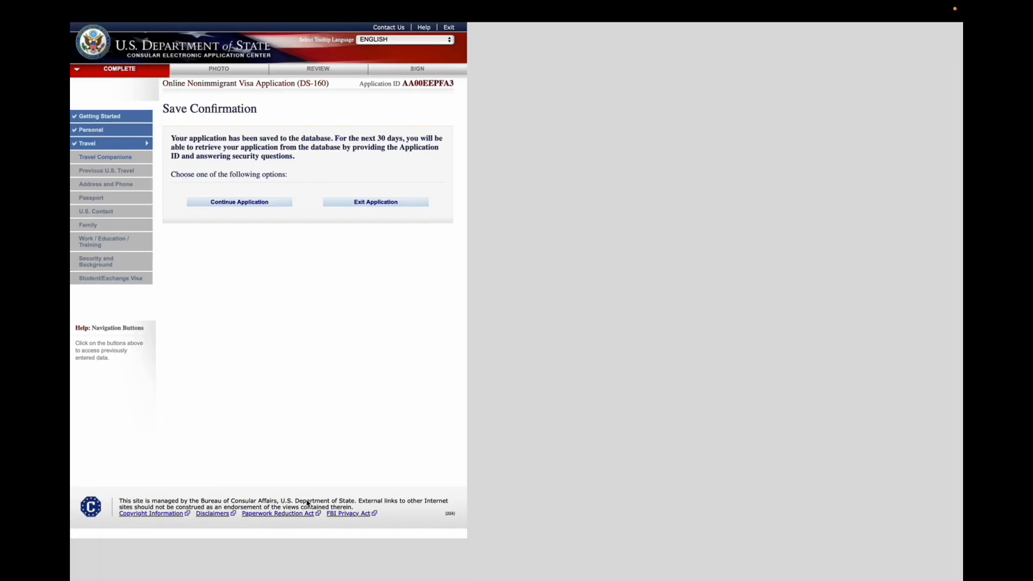
{"action": "left_click", "coordinate": [246, 203]}
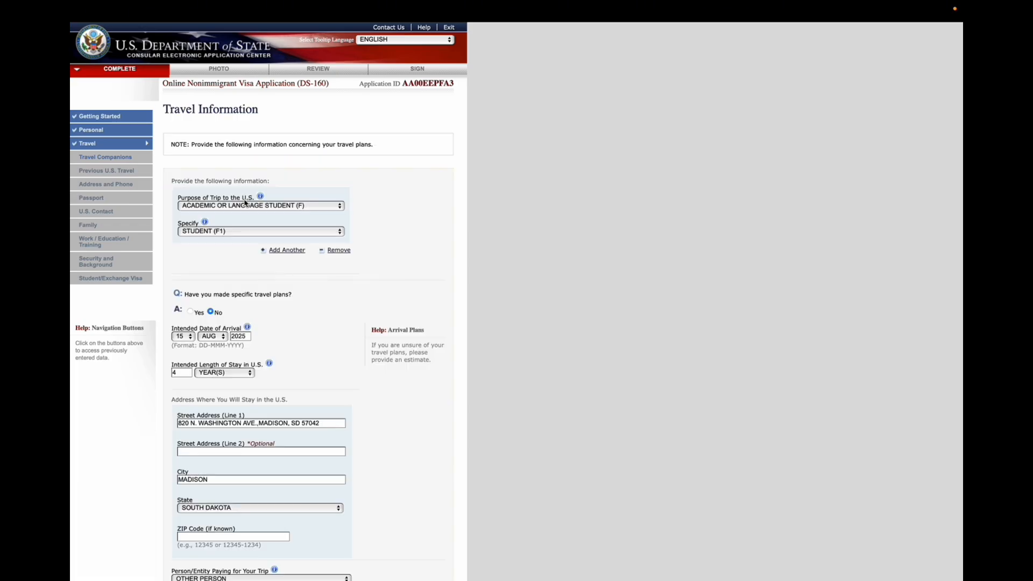
{"action": "scroll", "coordinate": [278, 409], "scroll_direction": "down", "scroll_amount": 10}
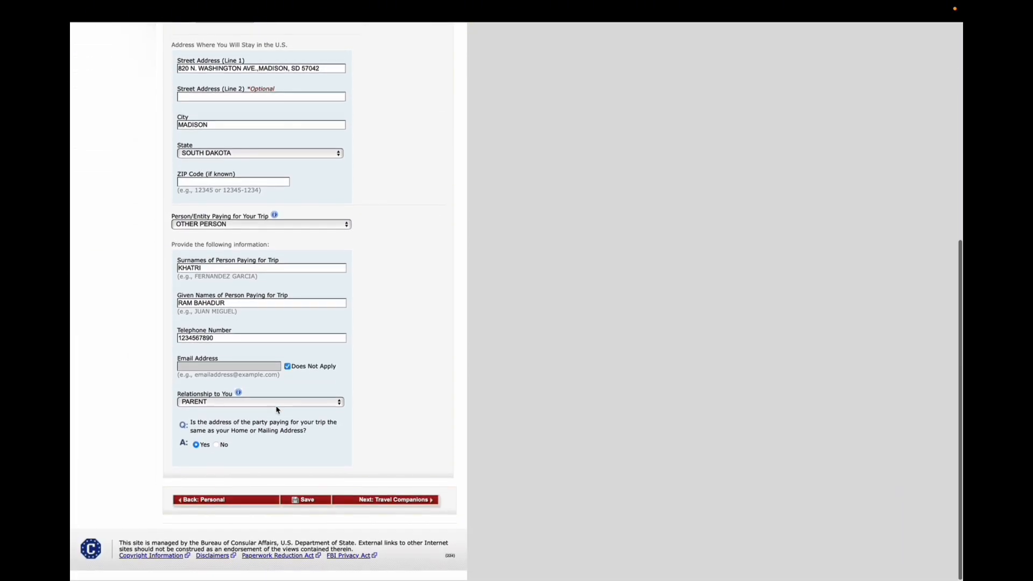
{"action": "left_click", "coordinate": [380, 503]}
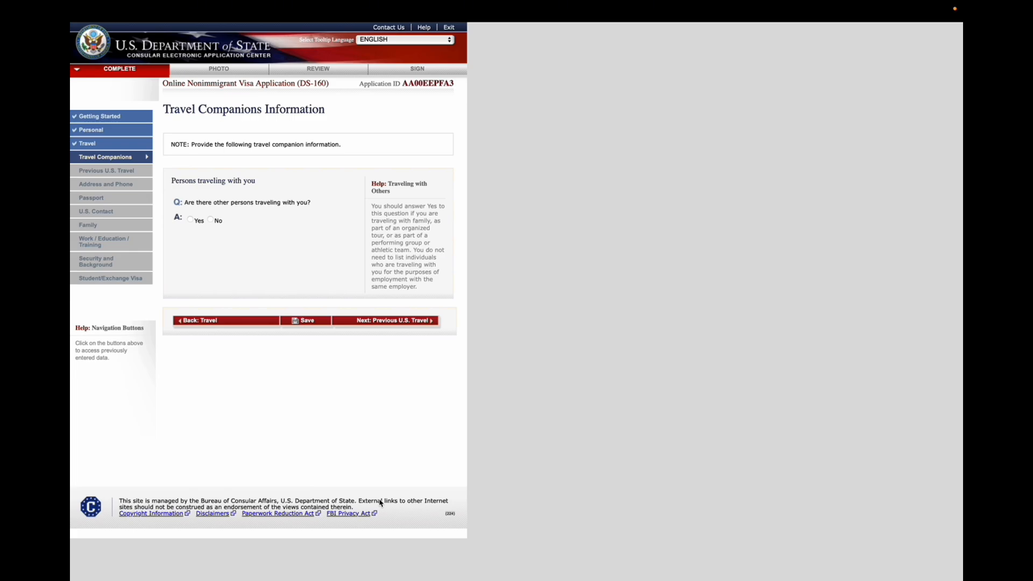
Answer No to other persons traveling with you, save, and continue to Previous U.S. Travel
{"action": "left_click", "coordinate": [211, 220]}
{"action": "left_click", "coordinate": [309, 322]}
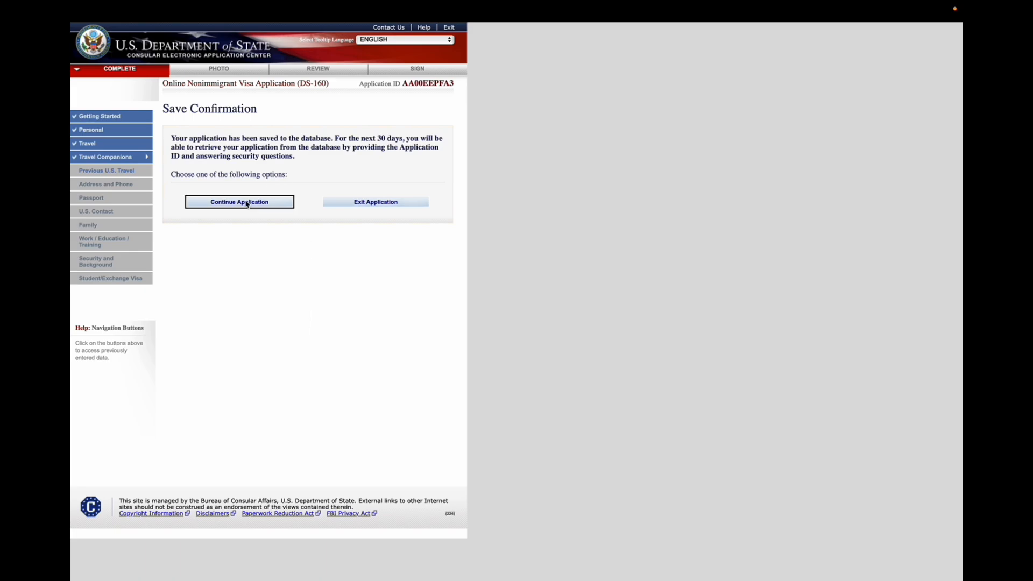
{"action": "left_click", "coordinate": [247, 202]}
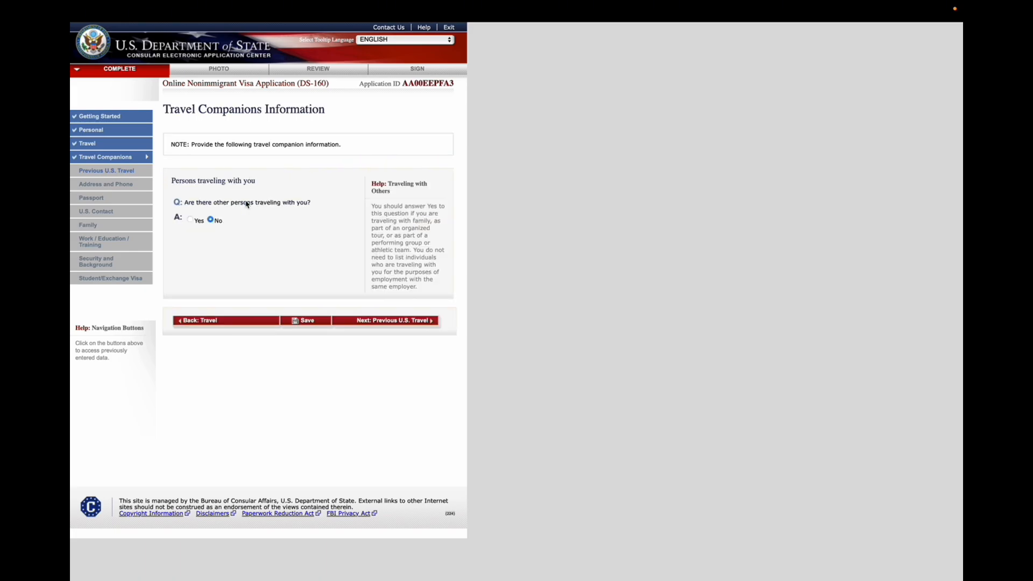
{"action": "left_click", "coordinate": [378, 323]}
Answer No to all four previous U.S. travel questions, save, and continue to Address and Phone
{"action": "left_click", "coordinate": [210, 209]}
{"action": "left_click", "coordinate": [211, 258]}
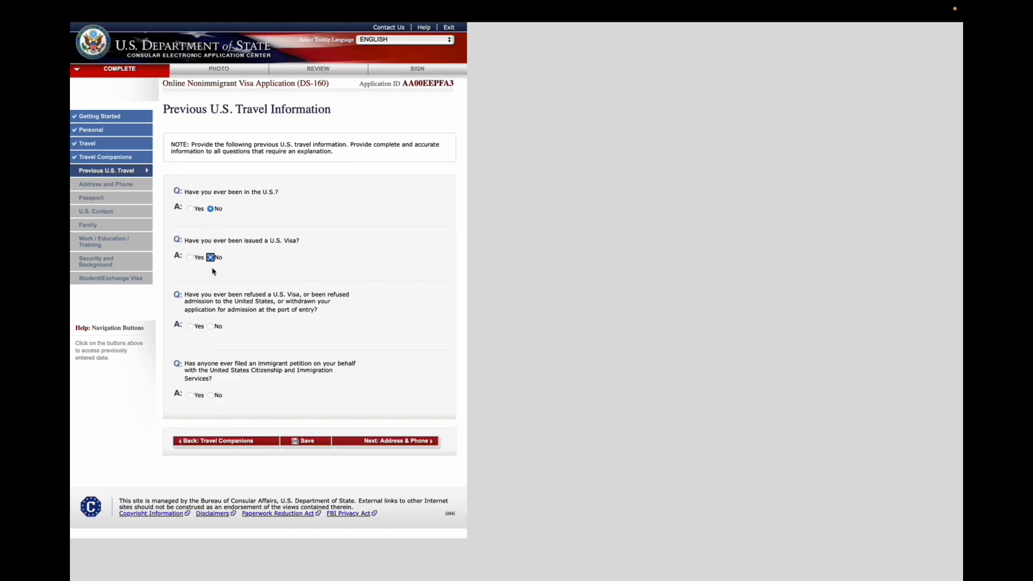
{"action": "left_click", "coordinate": [213, 327]}
{"action": "left_click", "coordinate": [212, 396]}
{"action": "left_click", "coordinate": [315, 443]}
{"action": "left_click", "coordinate": [244, 208]}
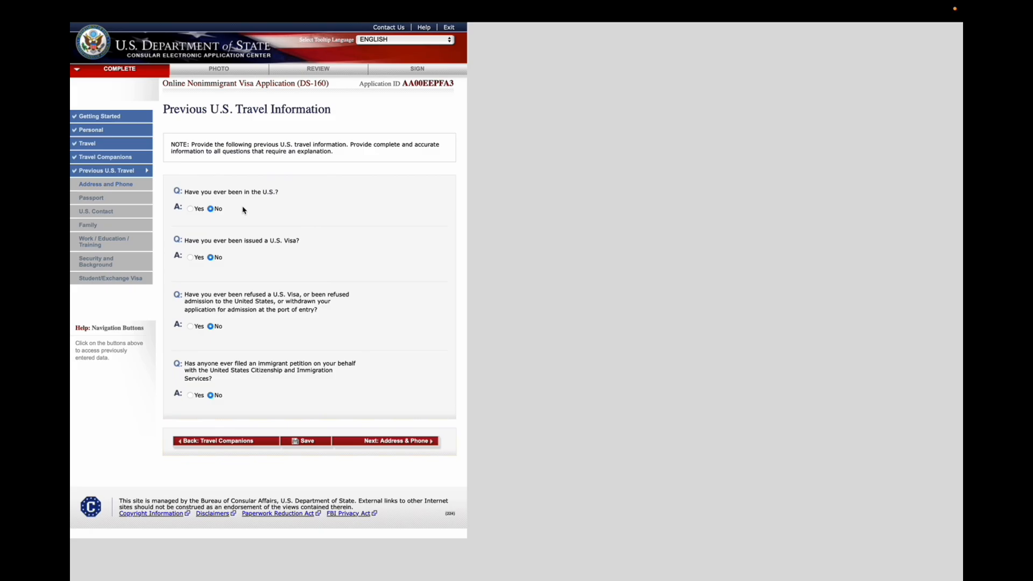
{"action": "left_click", "coordinate": [386, 441]}
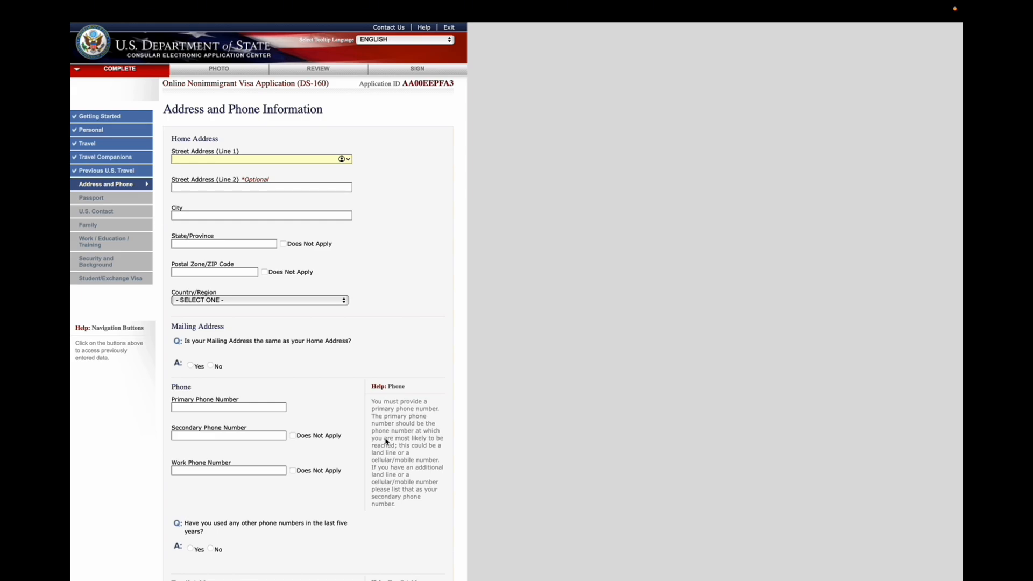
Enter the home address in Street Address Line 2 and POKHARA as the city
{"action": "left_click", "coordinate": [321, 188]}
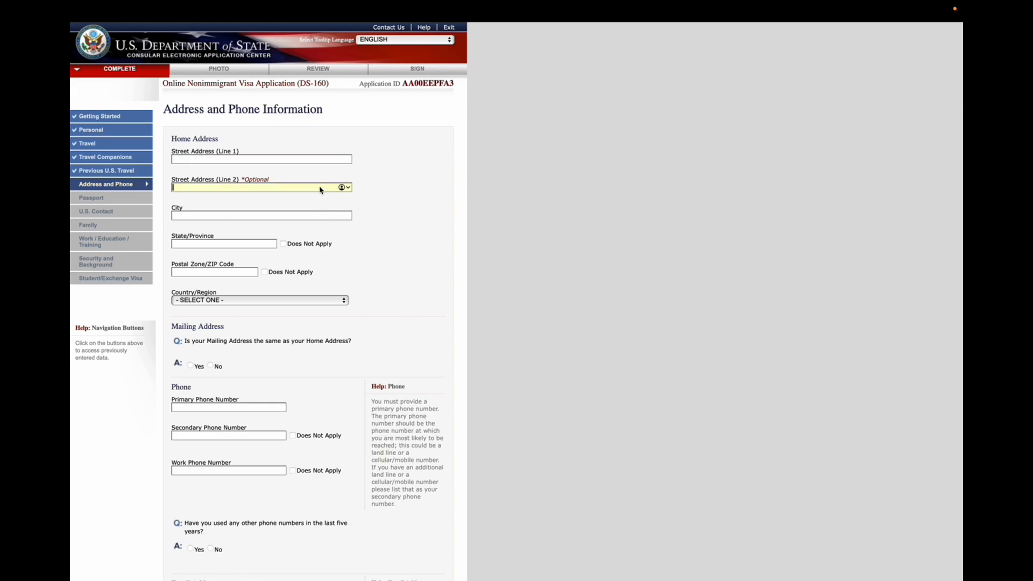
{"action": "type", "text": "POKHARA-NEPAL"}
{"action": "left_click", "coordinate": [259, 216]}
{"action": "type", "text": "POKHARA"}
Mark the home State/Province and Postal Zone/ZIP Code as Does Not Apply
{"action": "left_click", "coordinate": [234, 244]}
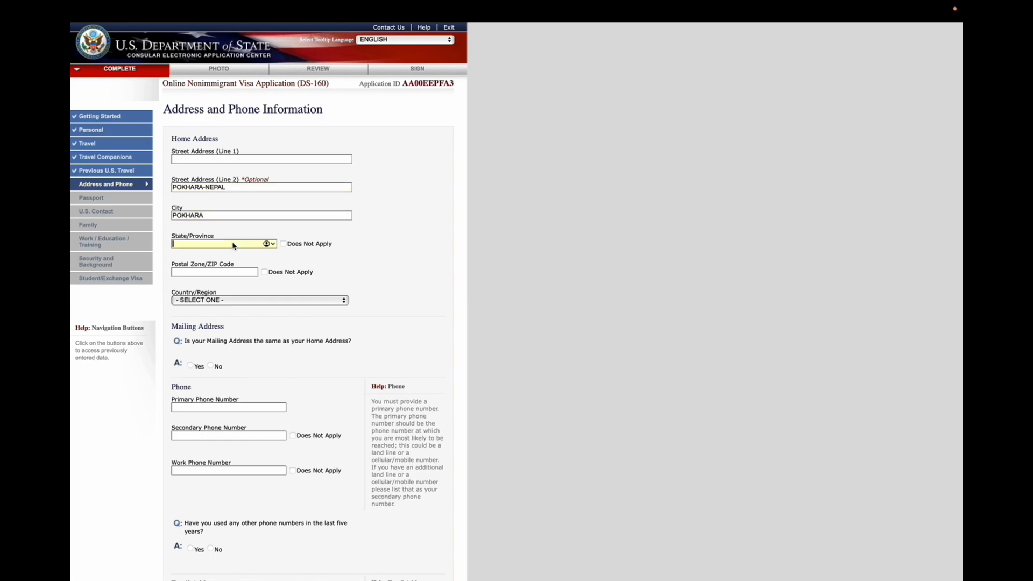
{"action": "type", "text": "GANDAKI"}
{"action": "left_click", "coordinate": [208, 273]}
{"action": "left_click", "coordinate": [264, 274]}
{"action": "left_click", "coordinate": [264, 272]}
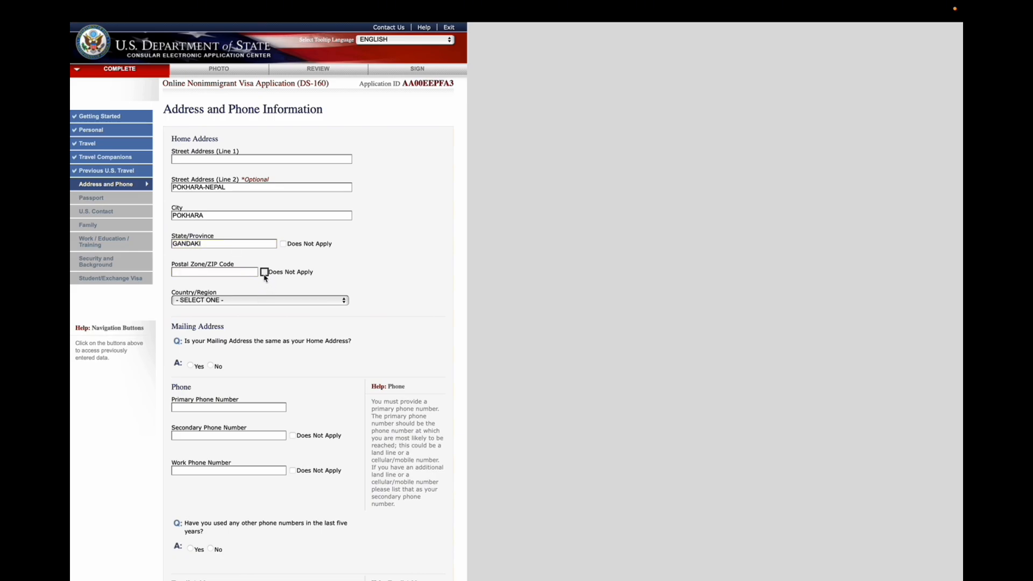
{"action": "left_click", "coordinate": [283, 243]}
Select NEPAL as the home country and answer Yes that the mailing address matches the home address
{"action": "left_click", "coordinate": [244, 305]}
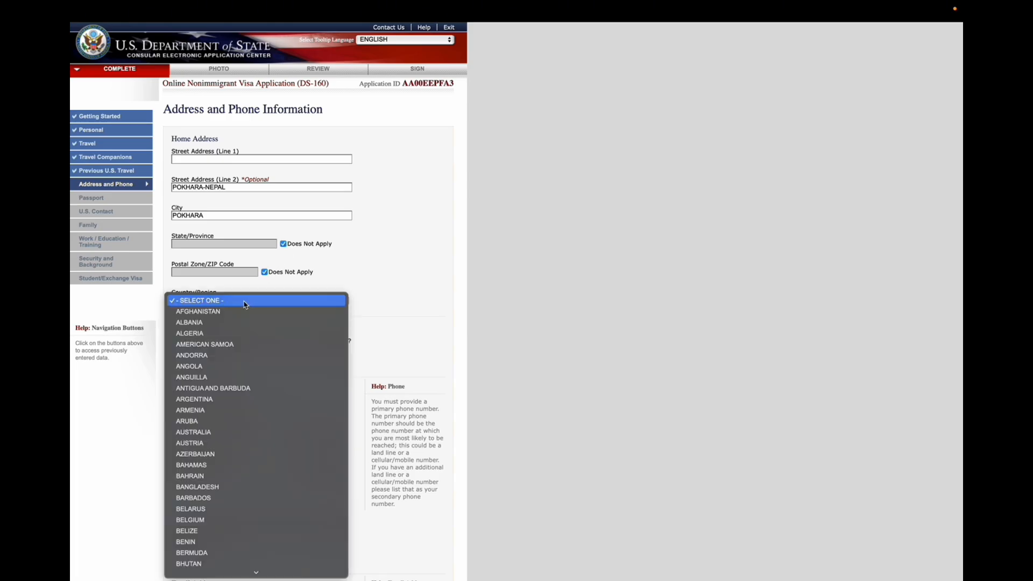
{"action": "type", "text": "nepal"}
{"action": "key", "text": "Return"}
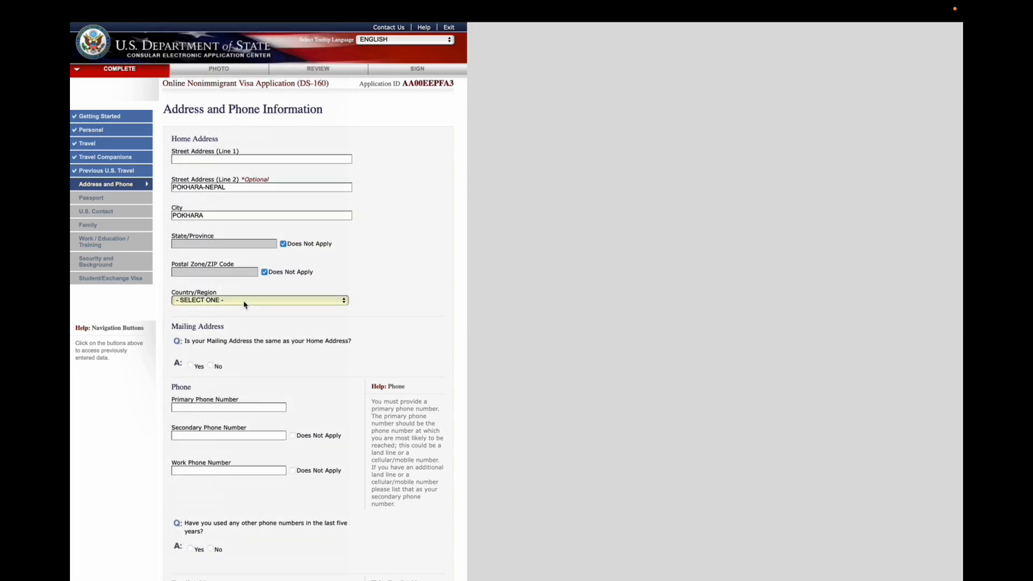
{"action": "scroll", "coordinate": [244, 305], "scroll_direction": "down", "scroll_amount": 3}
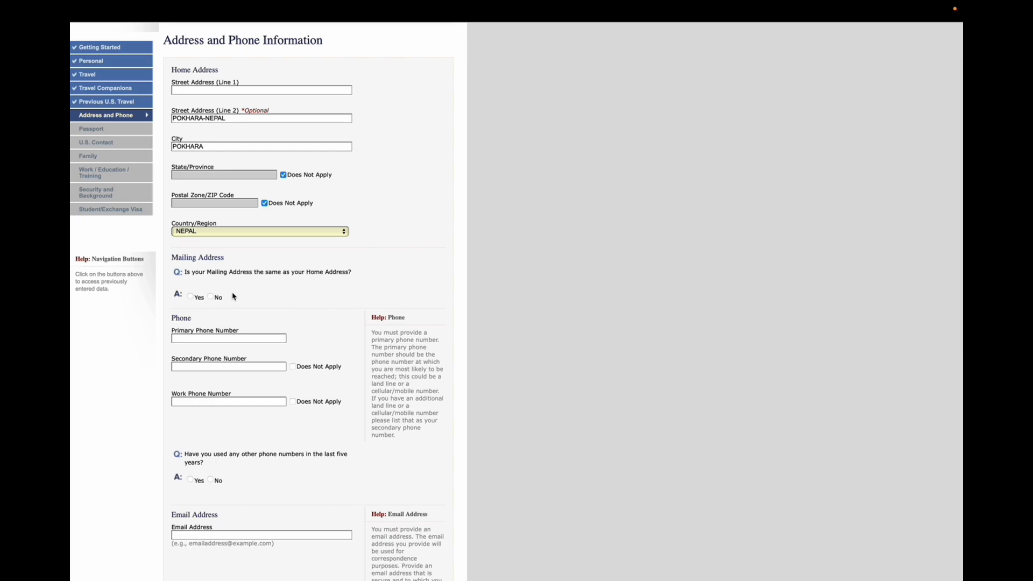
{"action": "left_click", "coordinate": [191, 296]}
Mark secondary and work phone numbers as Does Not Apply and enter the primary phone number
{"action": "scroll", "coordinate": [235, 306], "scroll_direction": "down", "scroll_amount": 1}
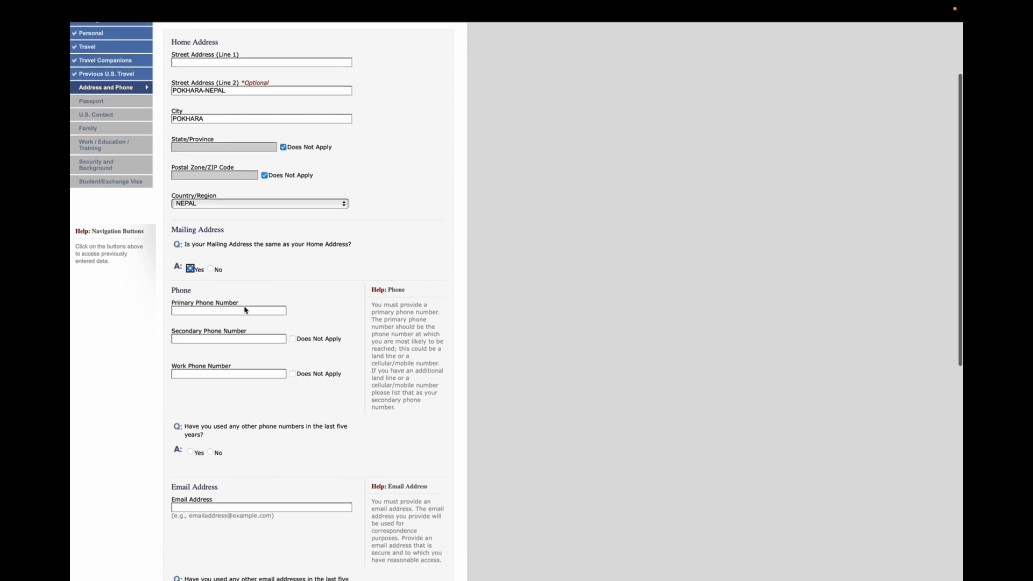
{"action": "scroll", "coordinate": [286, 311], "scroll_direction": "up", "scroll_amount": 3}
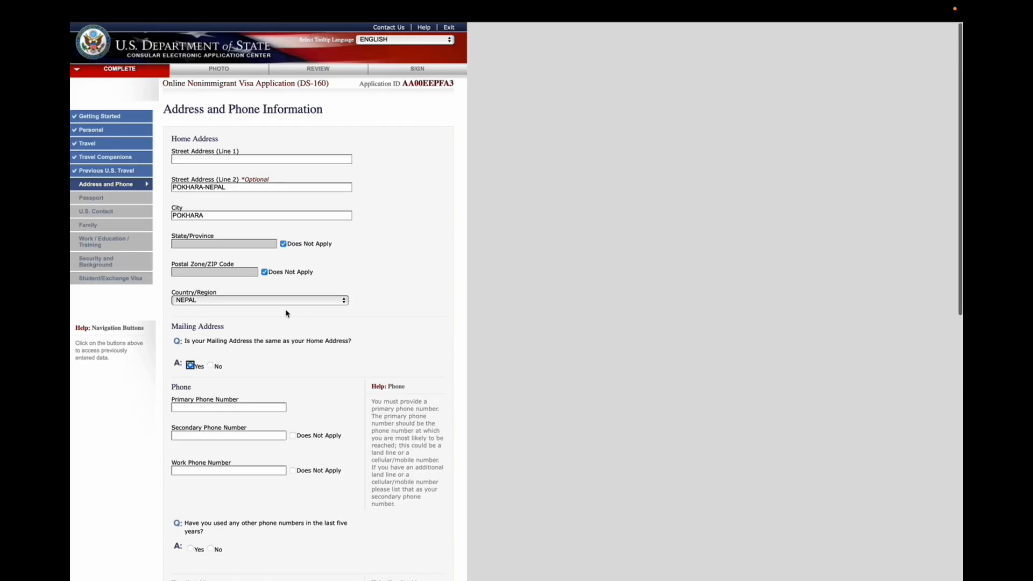
{"action": "left_click", "coordinate": [292, 435]}
{"action": "left_click", "coordinate": [292, 470]}
{"action": "left_click", "coordinate": [234, 407]}
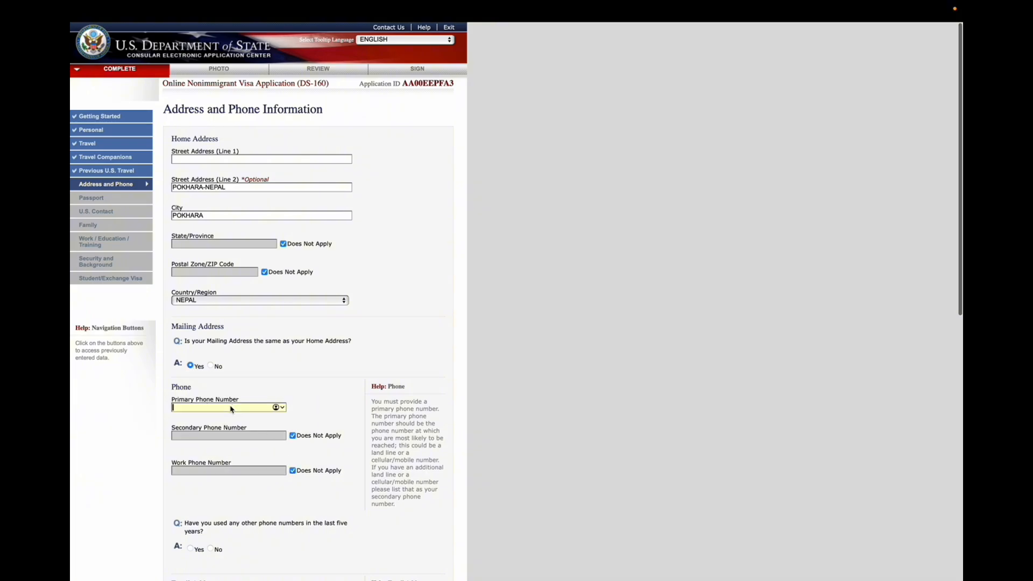
{"action": "type", "text": "12345"}
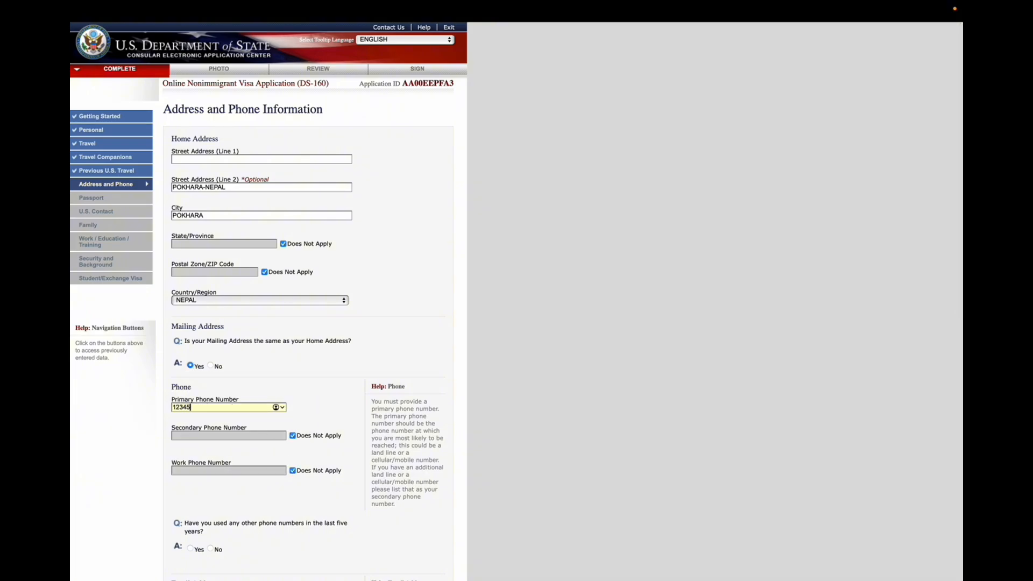
{"action": "type", "text": "67890"}
Answer No to having used other phone numbers in the last five years
{"action": "scroll", "coordinate": [335, 430], "scroll_direction": "down", "scroll_amount": 3}
{"action": "scroll", "coordinate": [335, 430], "scroll_direction": "down", "scroll_amount": 3}
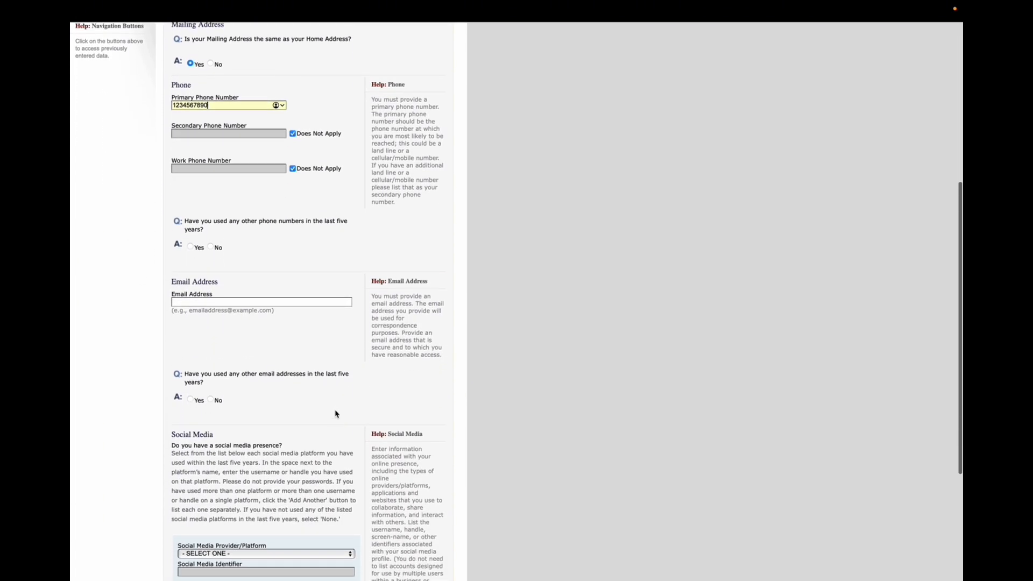
{"action": "left_click", "coordinate": [211, 247]}
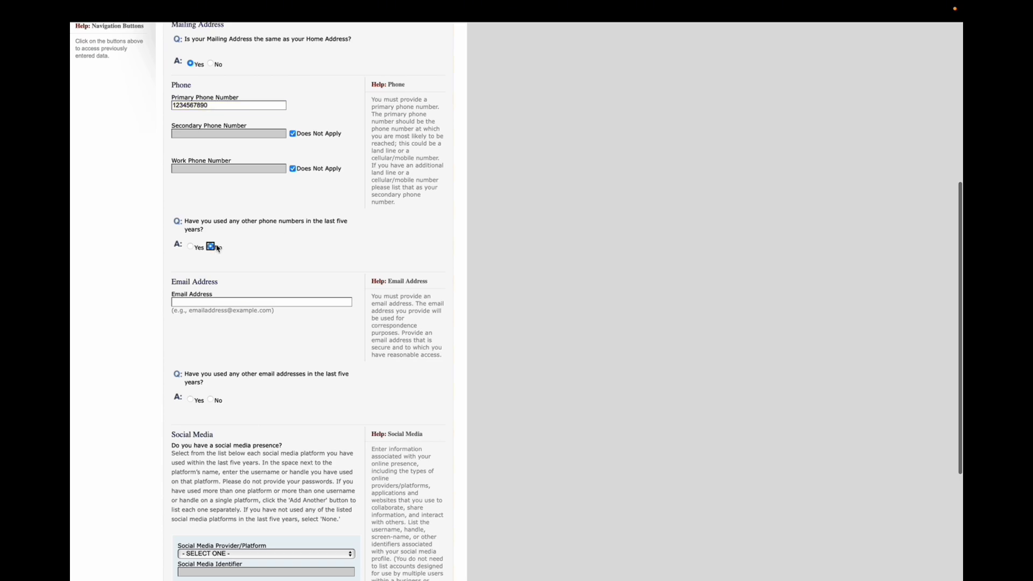
{"action": "left_click", "coordinate": [198, 247]}
{"action": "left_click", "coordinate": [212, 247]}
Enter the applicant's email address in the Email Address field
{"action": "scroll", "coordinate": [226, 282], "scroll_direction": "down", "scroll_amount": 1}
{"action": "left_click", "coordinate": [225, 282]}
{"action": "type", "text": "abcde"}
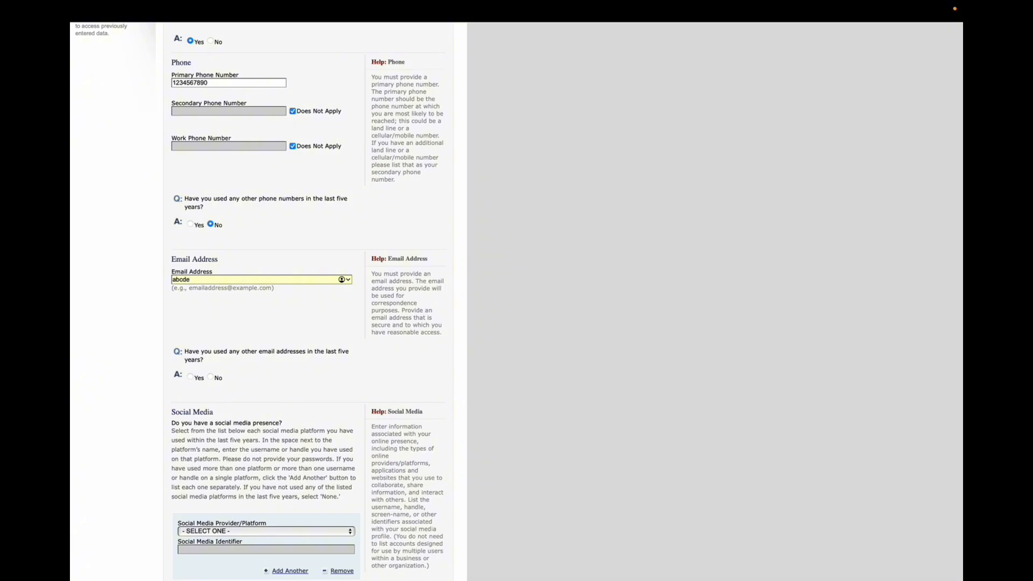
{"action": "type", "text": "@gmail.com"}
Answer No to other email addresses and select FACEBOOK as the social media platform
{"action": "scroll", "coordinate": [254, 354], "scroll_direction": "down", "scroll_amount": 1}
{"action": "left_click", "coordinate": [210, 342]}
{"action": "scroll", "coordinate": [242, 352], "scroll_direction": "down", "scroll_amount": 1}
{"action": "scroll", "coordinate": [242, 353], "scroll_direction": "down", "scroll_amount": 1}
{"action": "left_click", "coordinate": [244, 376]}
{"action": "left_click", "coordinate": [244, 412]}
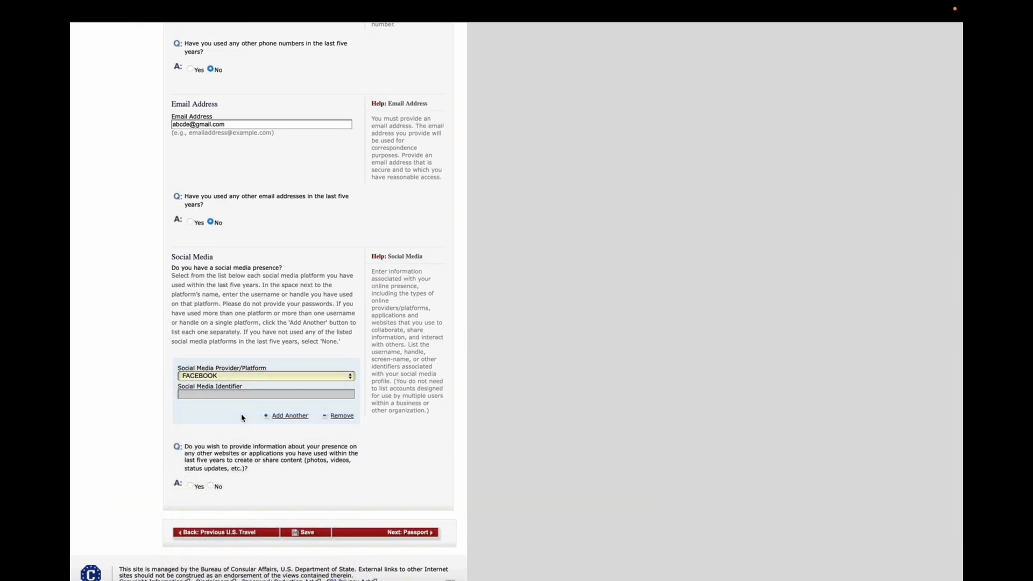
{"action": "scroll", "coordinate": [242, 408], "scroll_direction": "up", "scroll_amount": 5}
{"action": "key", "text": "super+shift+backslash"}
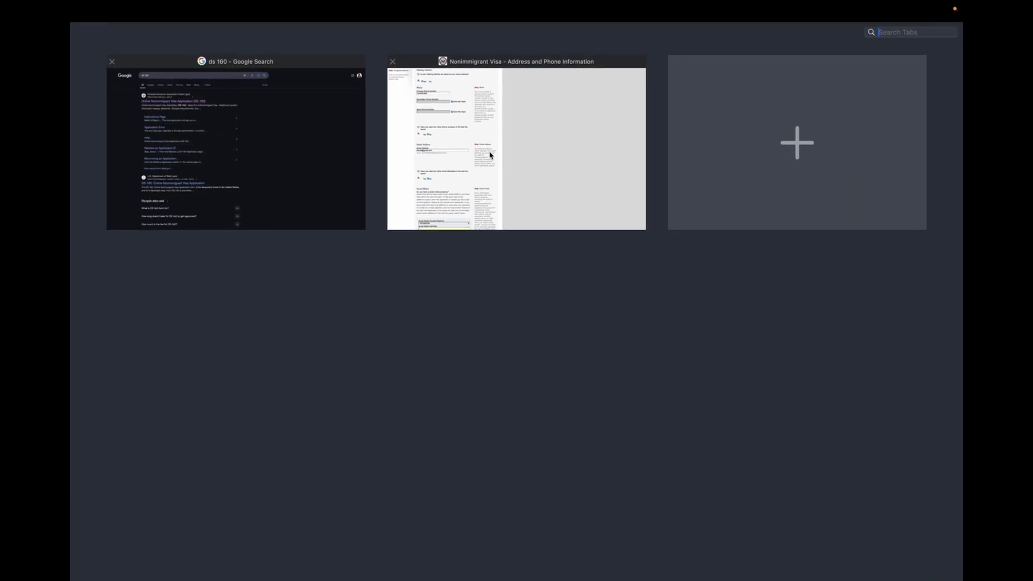
{"action": "left_click", "coordinate": [490, 156]}
{"action": "scroll", "coordinate": [301, 479], "scroll_direction": "down", "scroll_amount": 1}
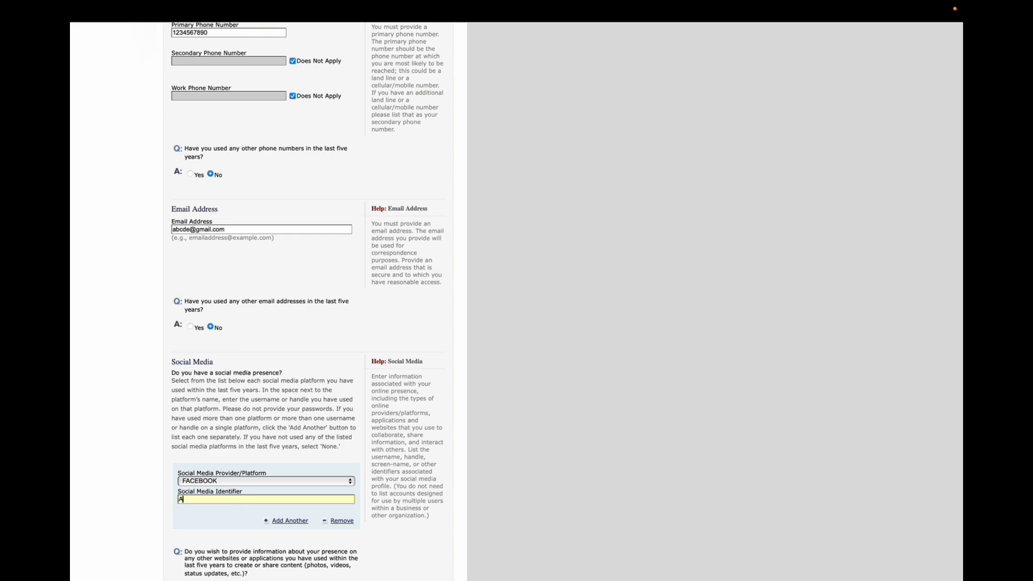
Complete the Facebook social media identifier as ABC DEF
{"action": "type", "text": "DEF"}
{"action": "scroll", "coordinate": [339, 545], "scroll_direction": "down", "scroll_amount": 1}
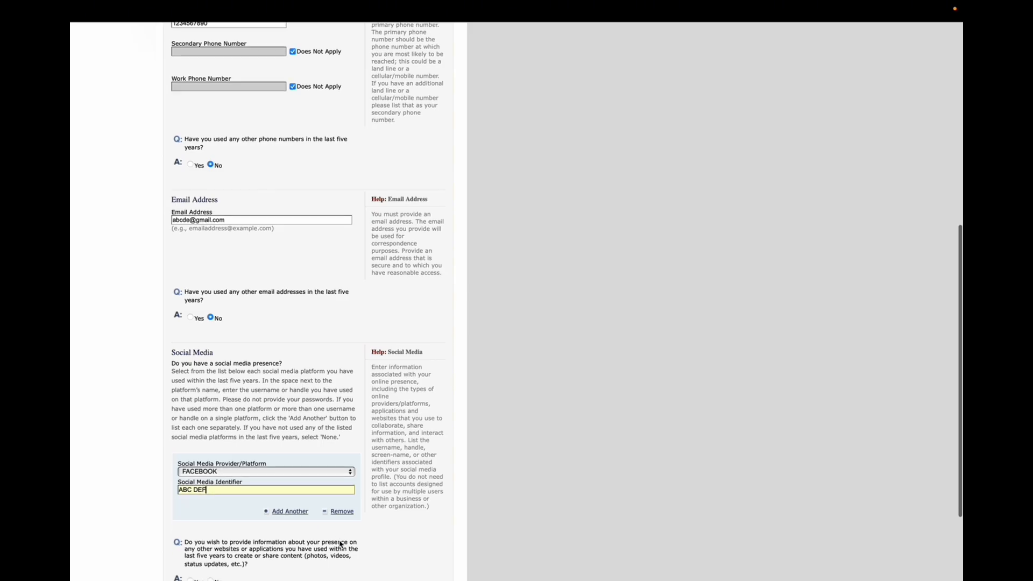
Answer No to providing other websites or applications, and continue to the Passport page
{"action": "left_click", "coordinate": [211, 528]}
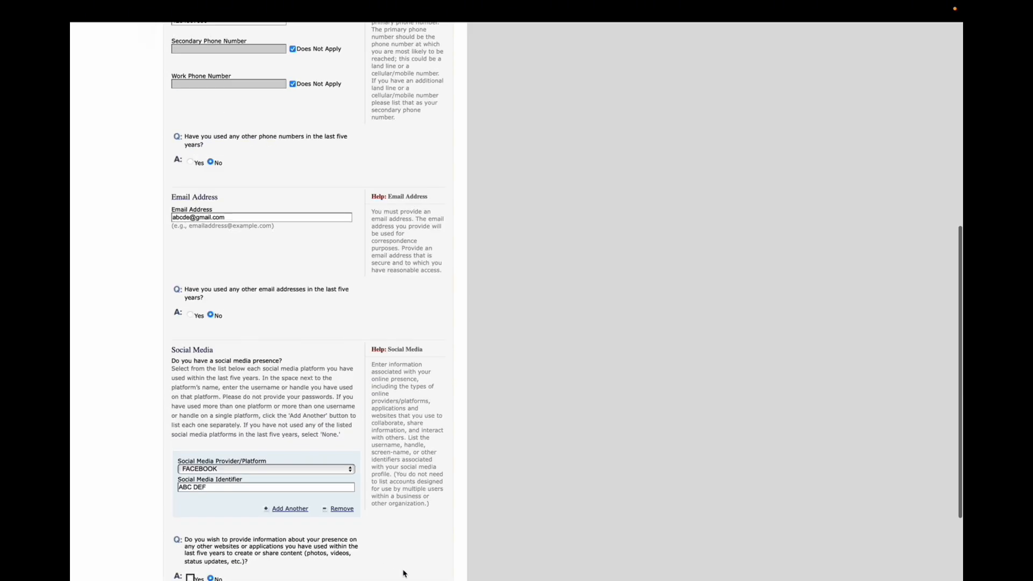
{"action": "scroll", "coordinate": [404, 543], "scroll_direction": "down", "scroll_amount": 2}
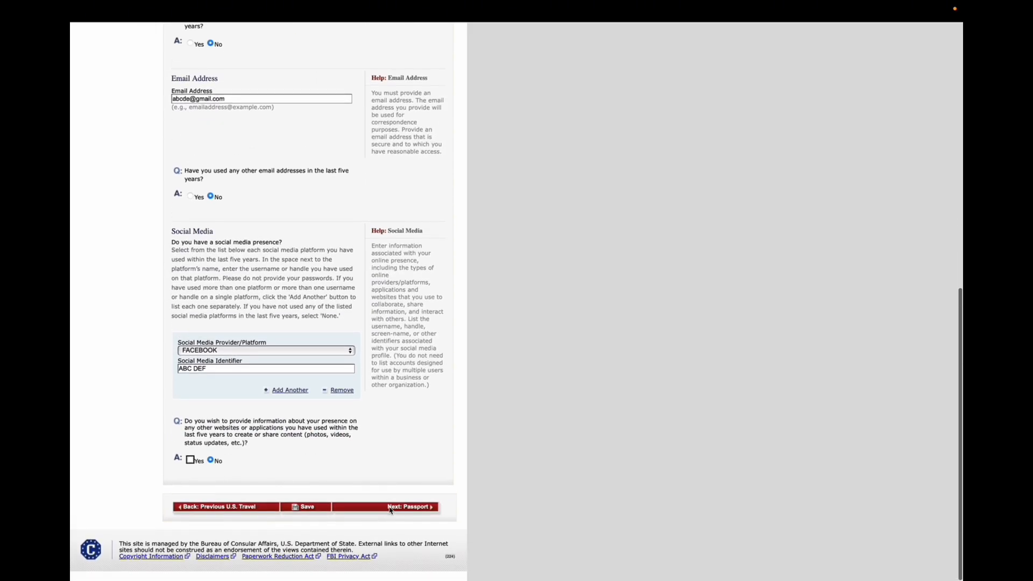
{"action": "left_click", "coordinate": [392, 508]}
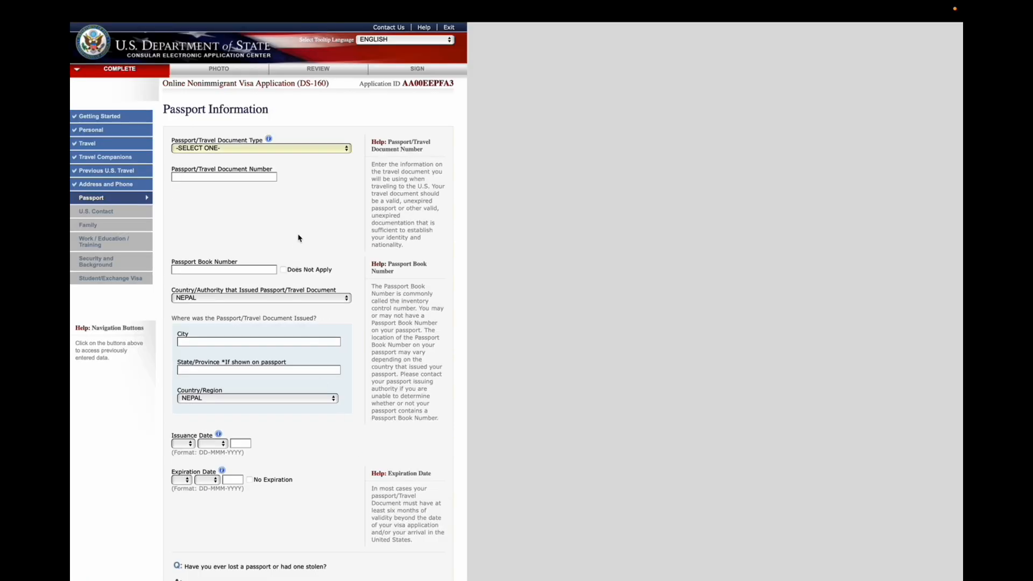
Set the passport document type to REGULAR and enter the applicant's passport number
{"action": "left_click", "coordinate": [275, 155]}
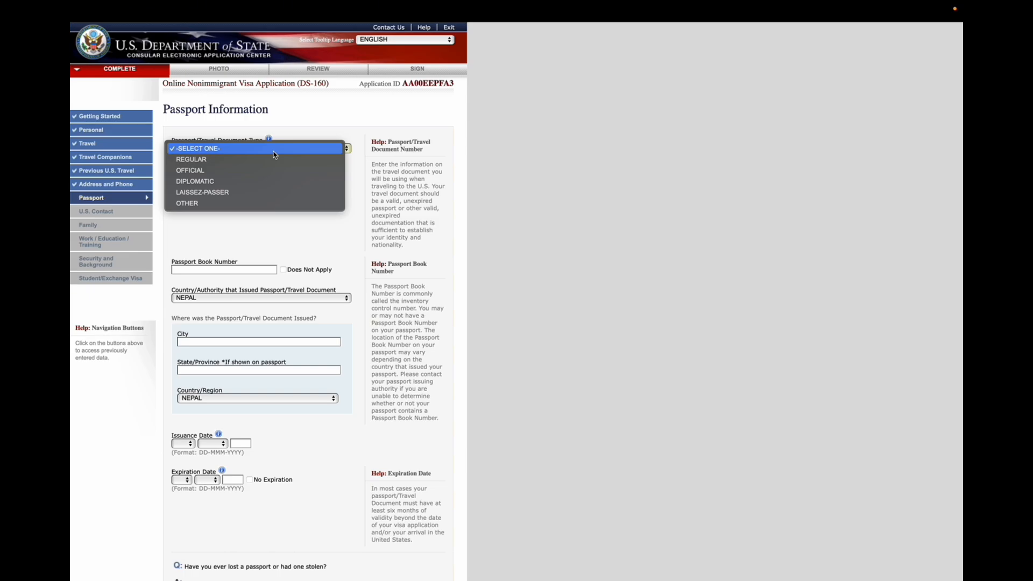
{"action": "left_click", "coordinate": [258, 165]}
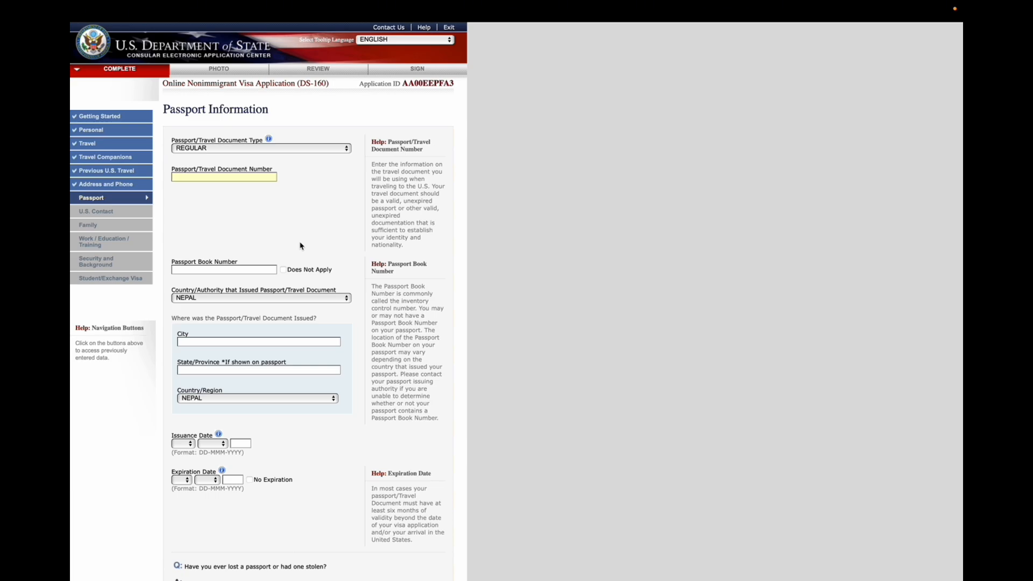
Mark the passport book number Does Not Apply and enter POKHARA, GANDAKI as the place of issue
{"action": "left_click", "coordinate": [283, 270]}
{"action": "left_click", "coordinate": [257, 342]}
{"action": "type", "text": "POKHARA"}
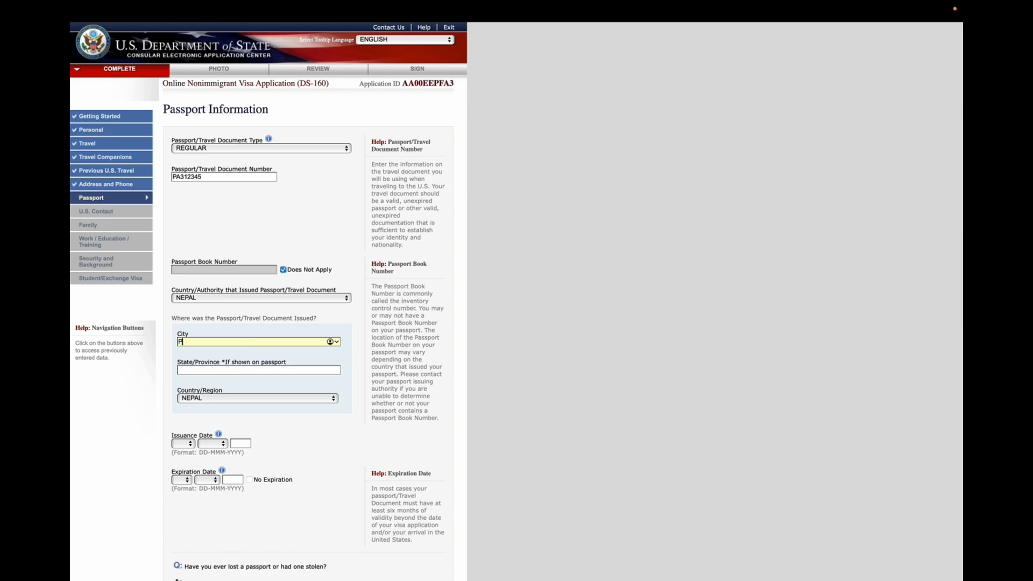
{"action": "left_click", "coordinate": [238, 371]}
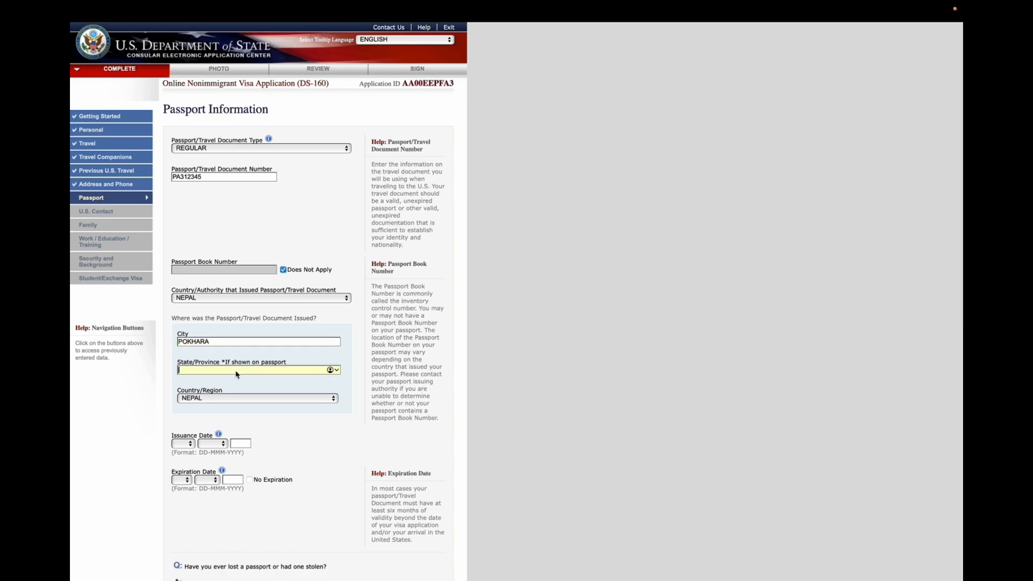
{"action": "type", "text": "GANDAK"}
{"action": "left_click", "coordinate": [268, 423]}
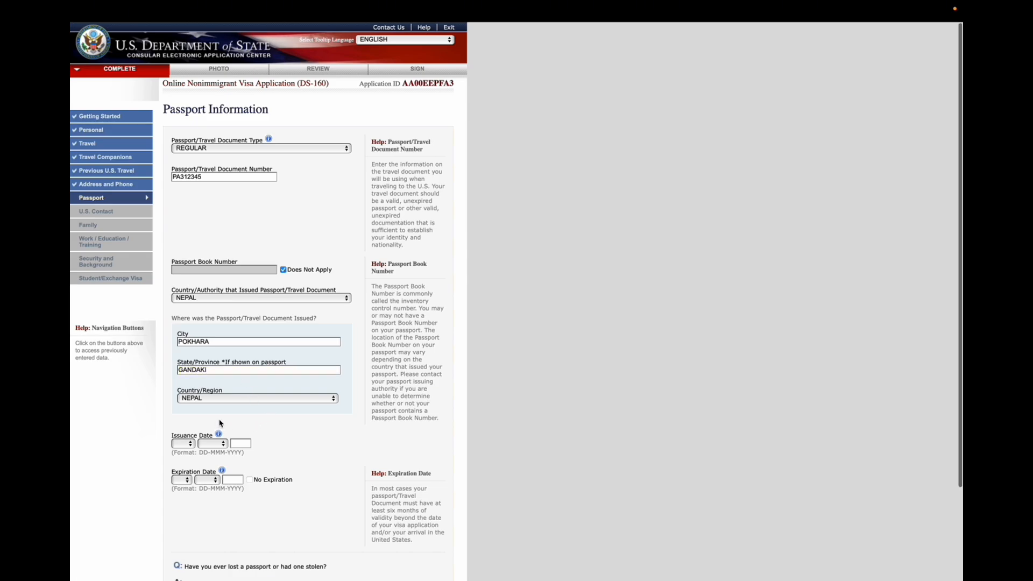
Set the passport issuance date to 31 JUL 2024
{"action": "scroll", "coordinate": [222, 427], "scroll_direction": "down", "scroll_amount": 1}
{"action": "scroll", "coordinate": [192, 412], "scroll_direction": "down", "scroll_amount": 1}
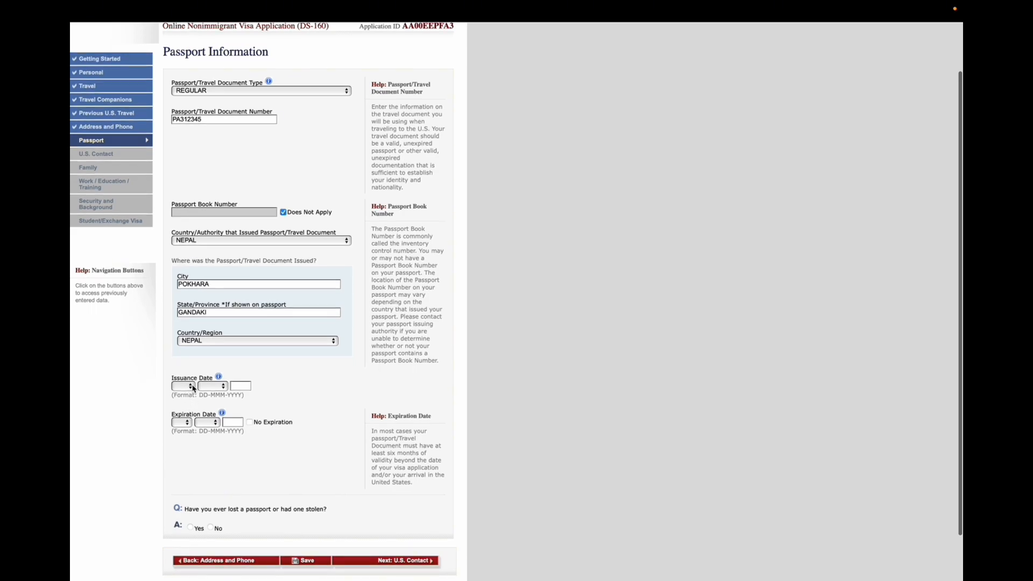
{"action": "left_click", "coordinate": [183, 386]}
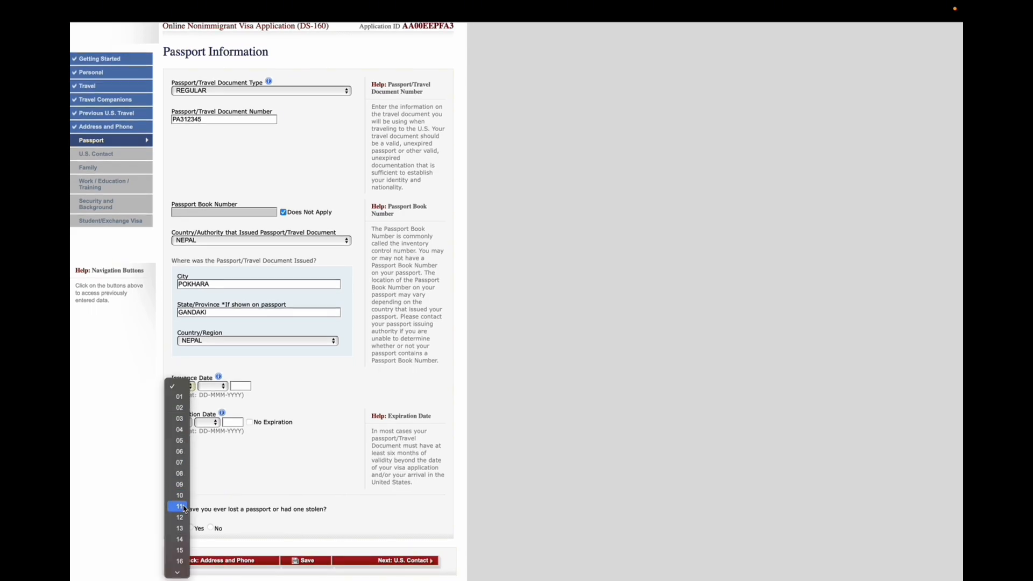
{"action": "scroll", "coordinate": [178, 552], "scroll_direction": "down", "scroll_amount": 1}
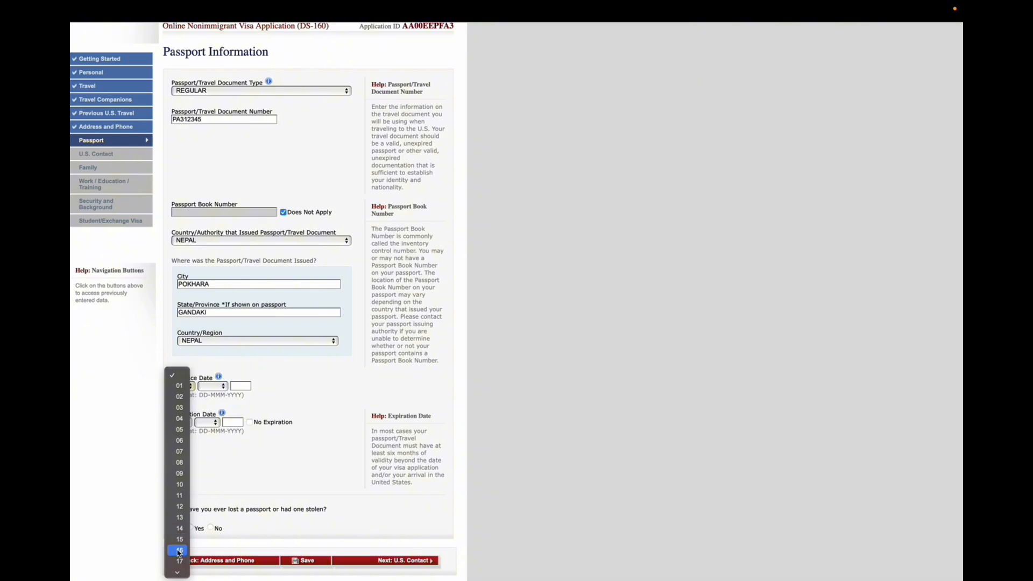
{"action": "left_click", "coordinate": [180, 569]}
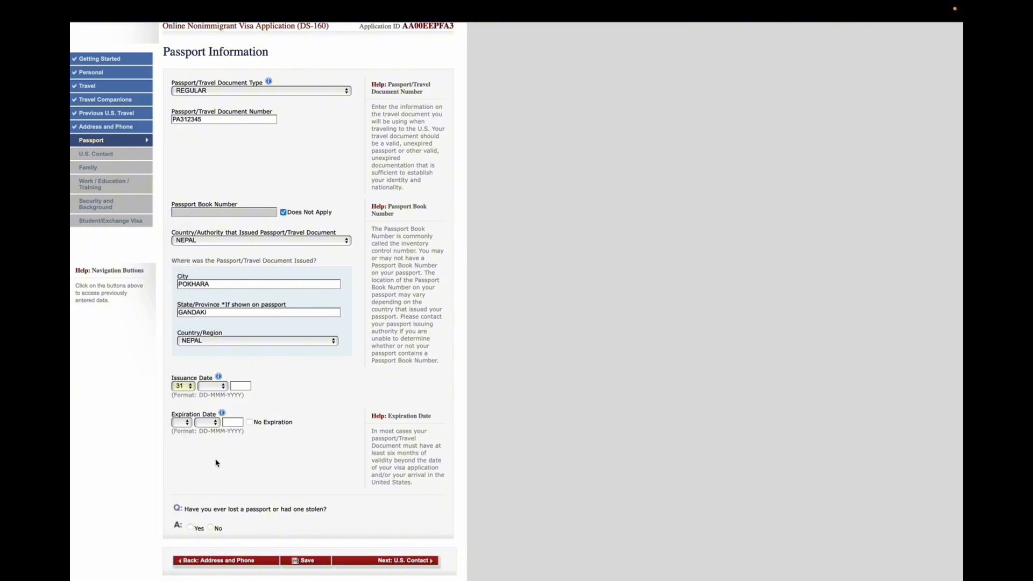
{"action": "left_click", "coordinate": [223, 389]}
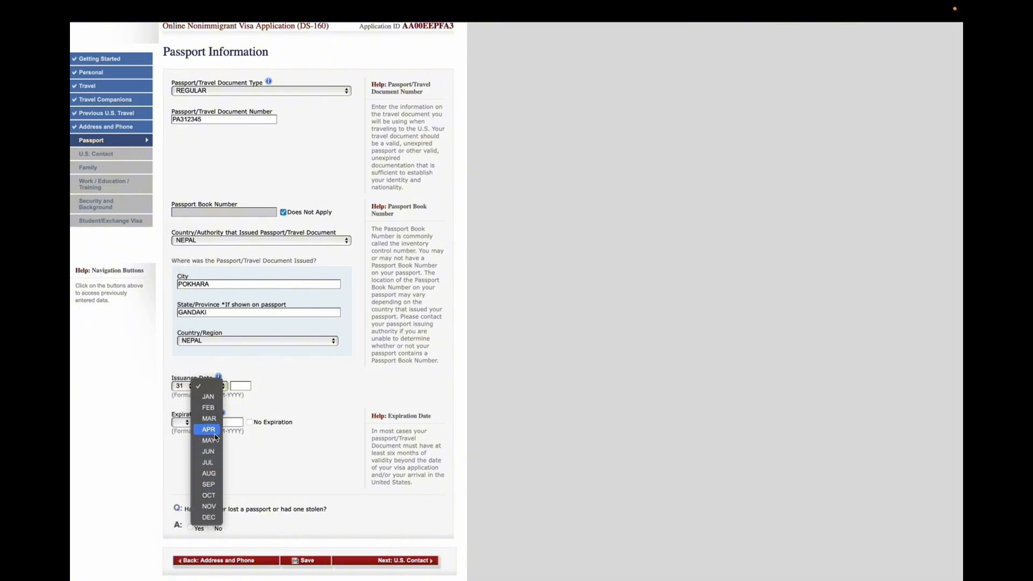
{"action": "left_click", "coordinate": [213, 463]}
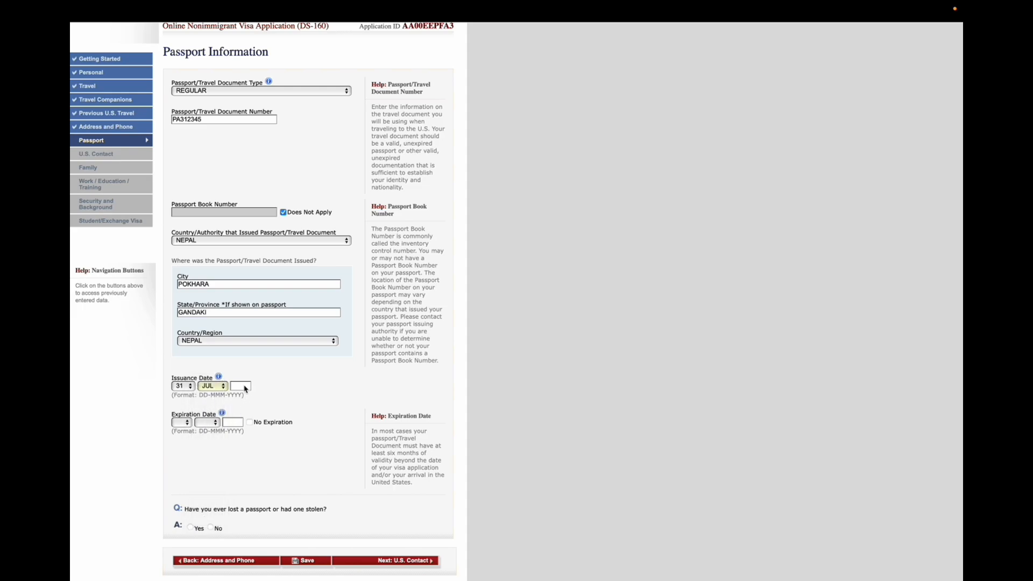
{"action": "type", "text": "2024"}
Set the passport expiration date to 30 JUL 2034
{"action": "left_click", "coordinate": [234, 422]}
{"action": "type", "text": "2034"}
{"action": "left_click", "coordinate": [213, 423]}
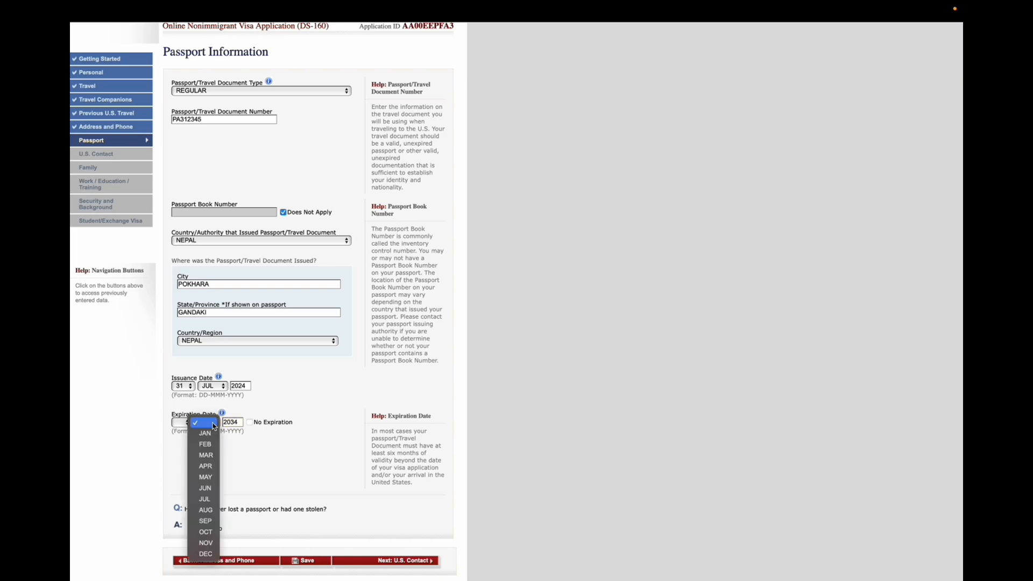
{"action": "left_click", "coordinate": [206, 499]}
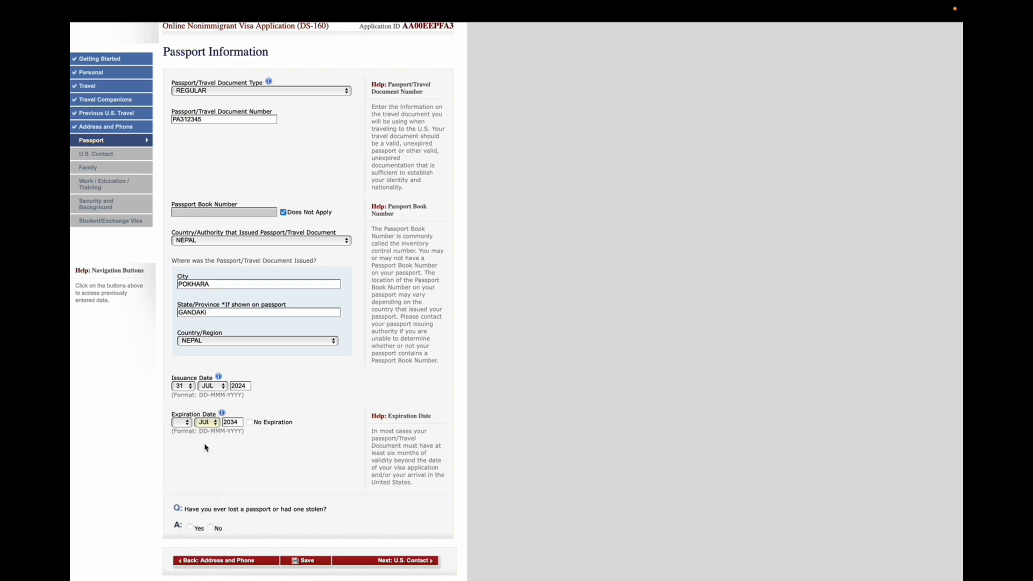
{"action": "left_click", "coordinate": [188, 424]}
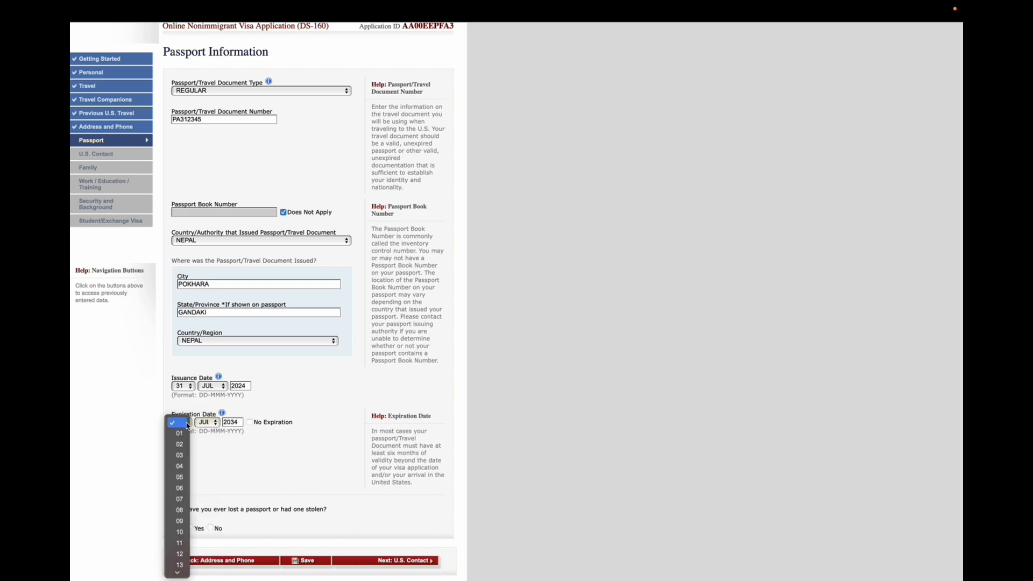
{"action": "scroll", "coordinate": [182, 521], "scroll_direction": "down", "scroll_amount": 5}
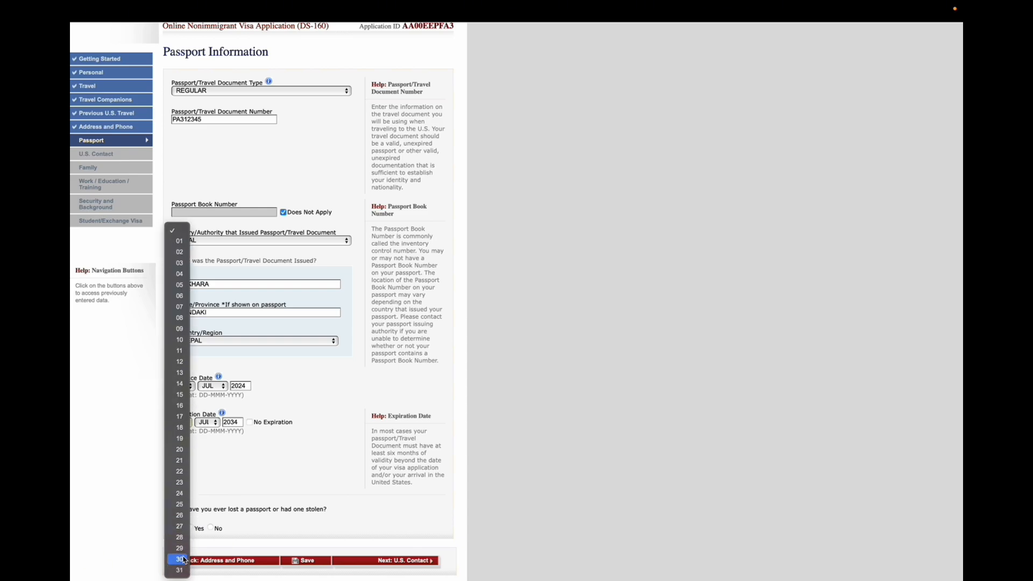
{"action": "left_click", "coordinate": [180, 559]}
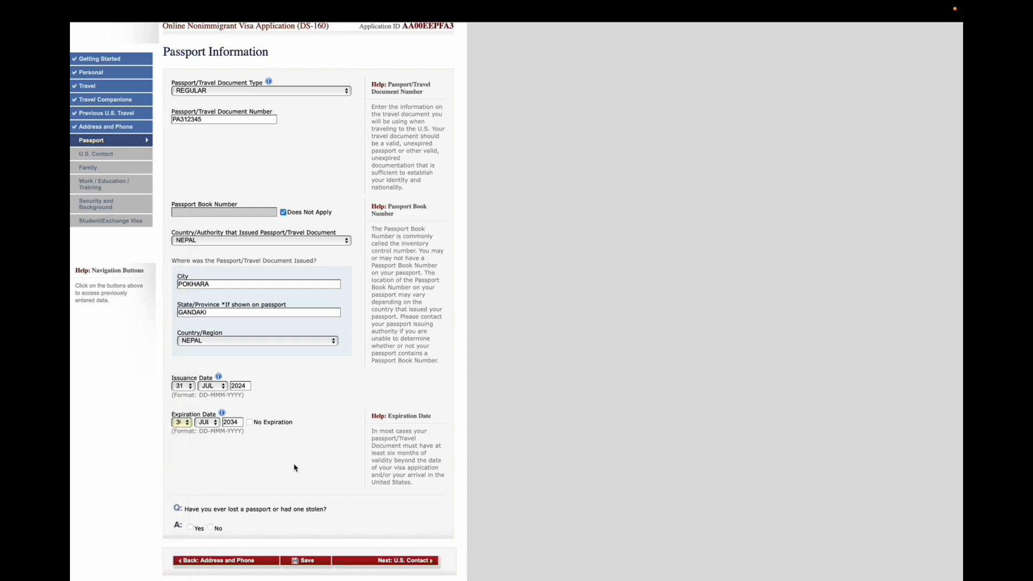
Answer No to having lost a passport or had one stolen, and save the page
{"action": "scroll", "coordinate": [286, 489], "scroll_direction": "down", "scroll_amount": 2}
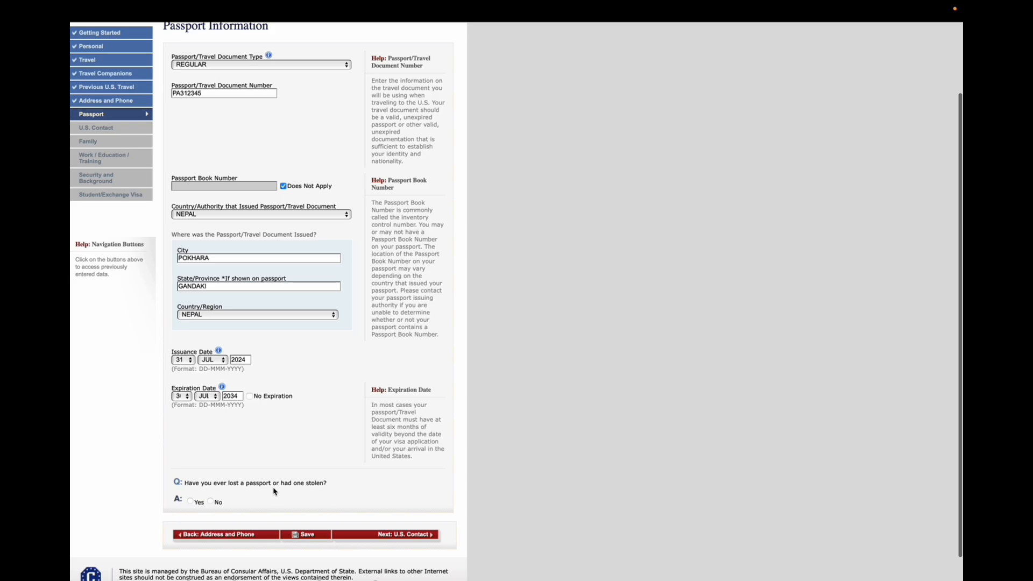
{"action": "left_click", "coordinate": [210, 490]}
{"action": "left_click", "coordinate": [306, 524]}
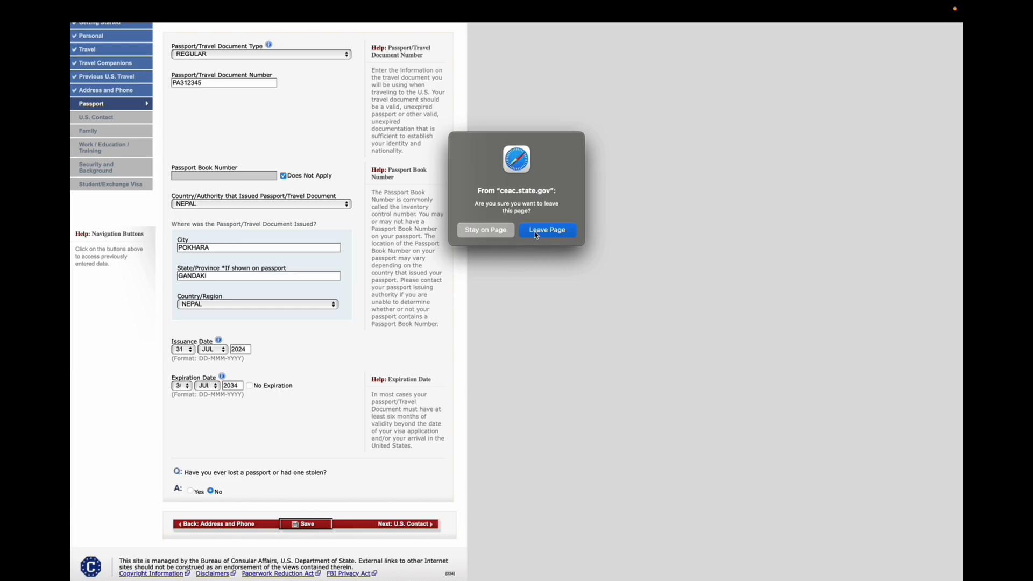
{"action": "left_click", "coordinate": [508, 237]}
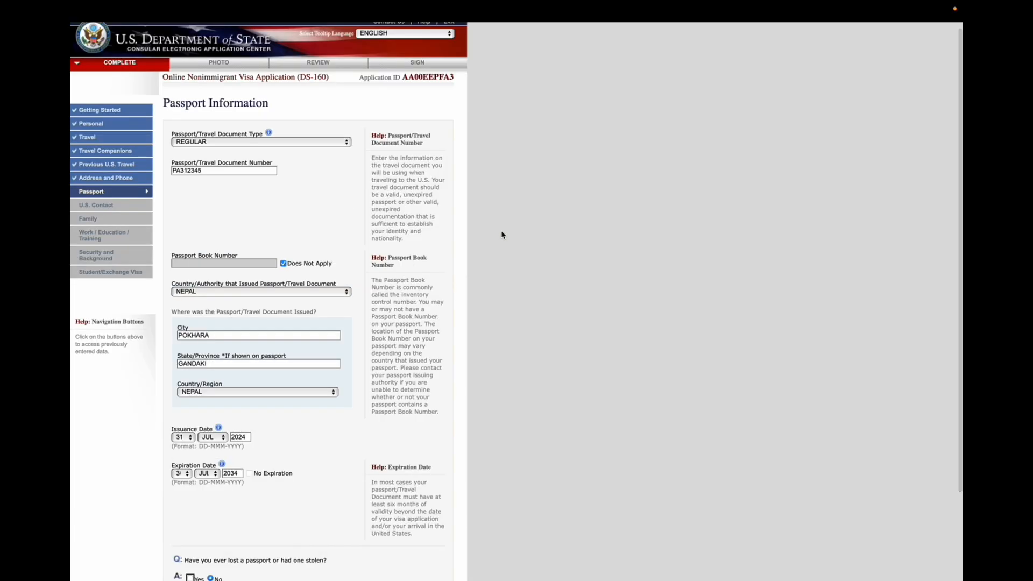
Proceed to the U.S. Contact page and enter the contact person's surname and given names
{"action": "scroll", "coordinate": [330, 491], "scroll_direction": "down", "scroll_amount": 5}
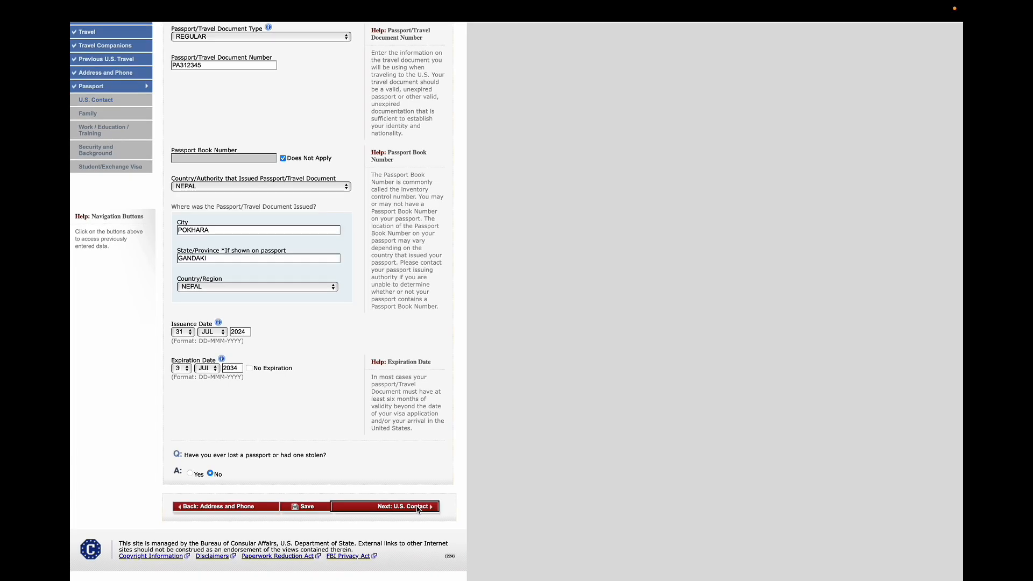
{"action": "left_click", "coordinate": [418, 508]}
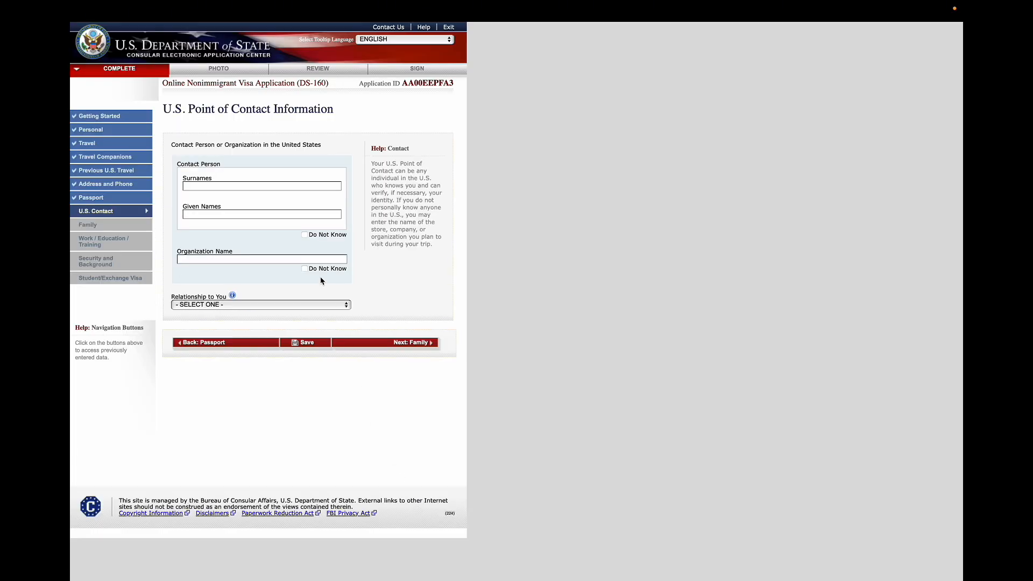
{"action": "left_click", "coordinate": [258, 189]}
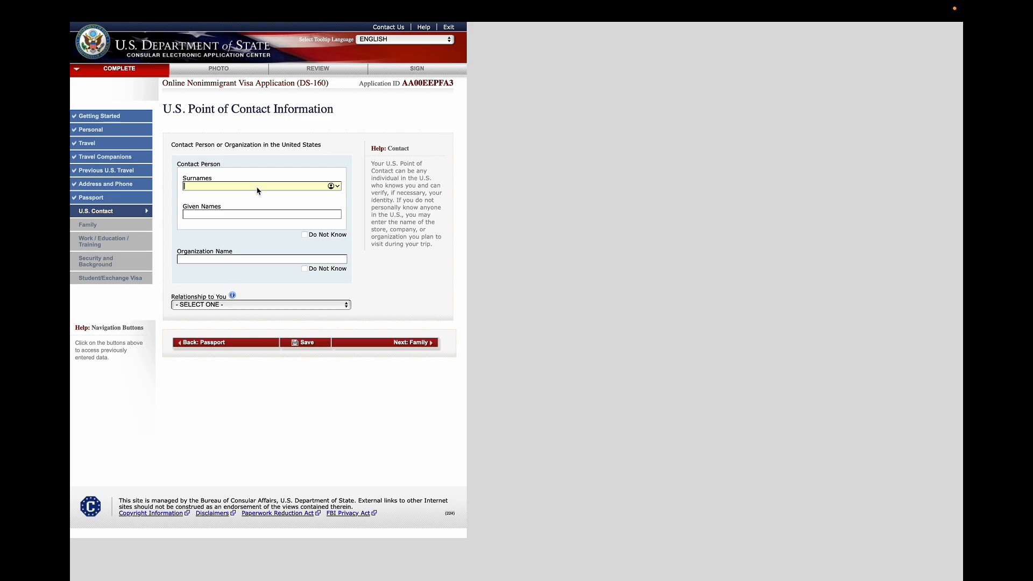
{"action": "left_click", "coordinate": [231, 216]}
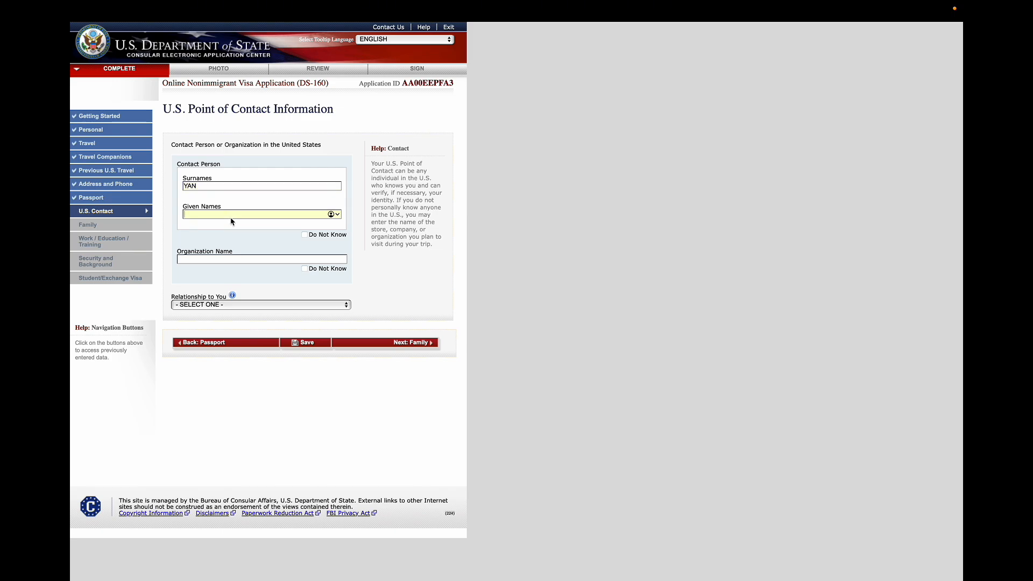
Enter DAKOTA STATE UNIVERSITY as the organization and set the relationship to SCHOOL OFFICIAL
{"action": "left_click", "coordinate": [233, 260]}
{"action": "type", "text": "DAKOTA STATE UNIVERSITY"}
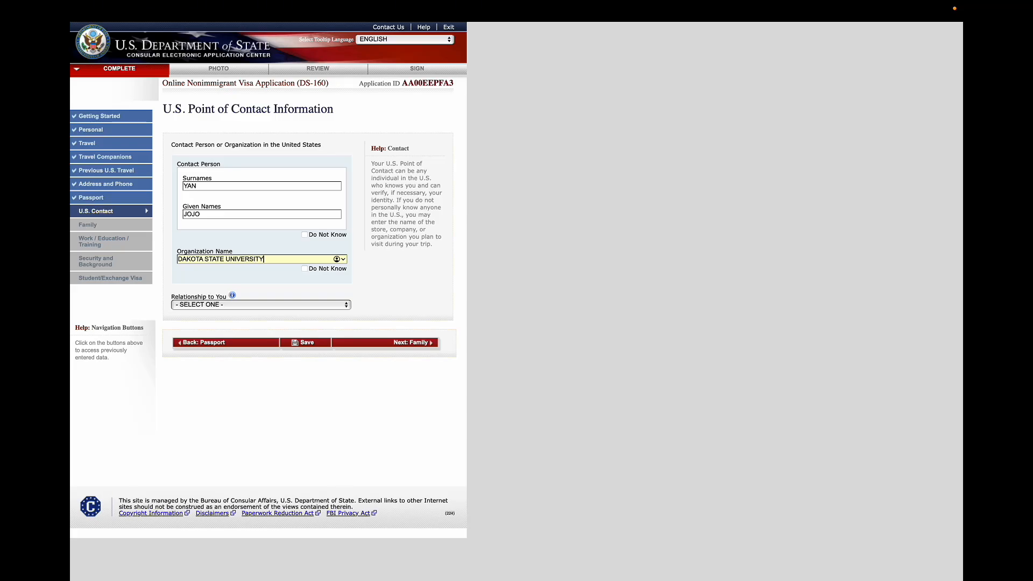
{"action": "left_click", "coordinate": [239, 305]}
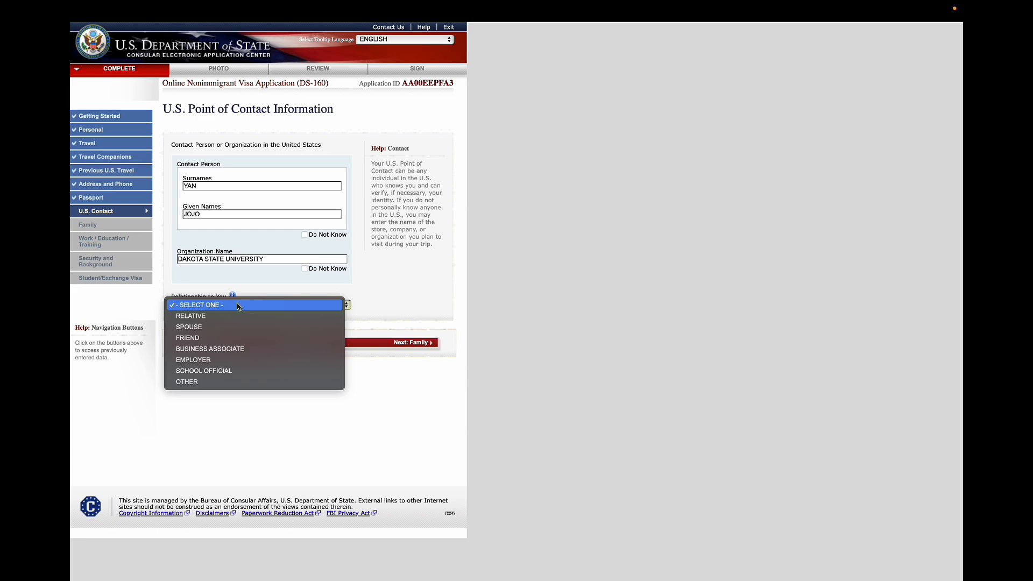
{"action": "left_click", "coordinate": [220, 371]}
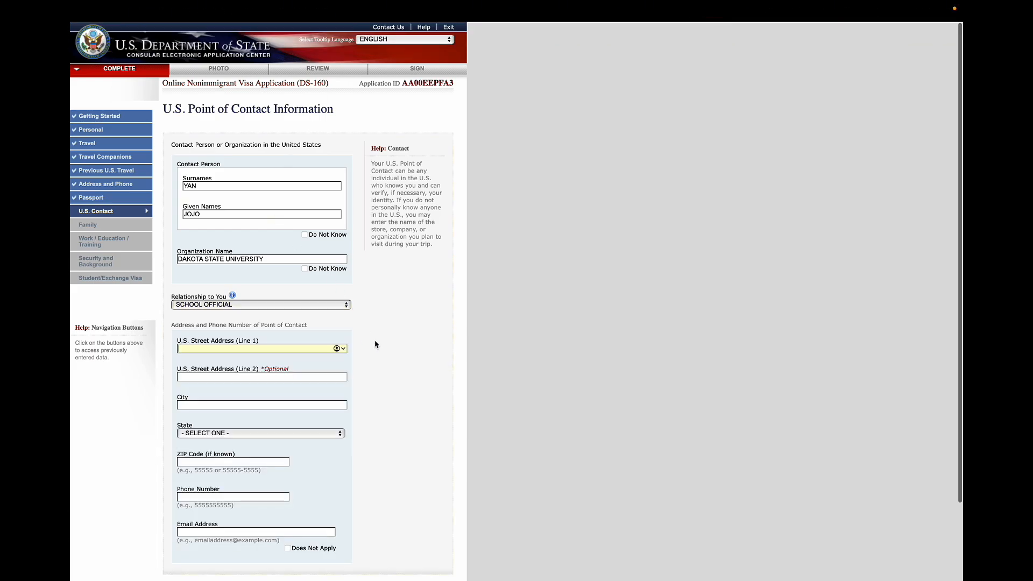
Paste the school's street address into the first U.S. street address line
{"action": "scroll", "coordinate": [375, 344], "scroll_direction": "down", "scroll_amount": 2}
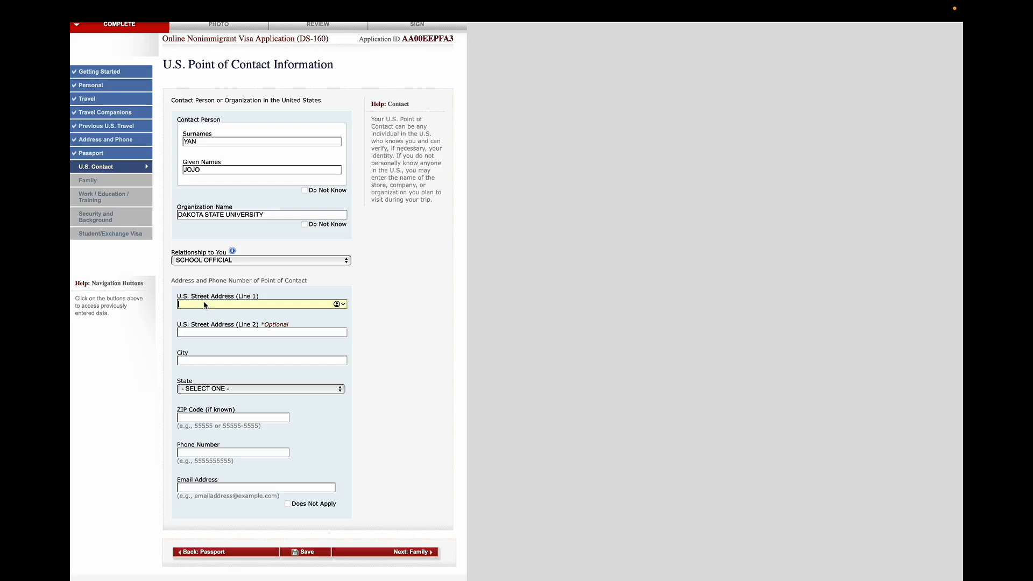
{"action": "type", "text": "820 N. WASHINGTON AVE., MADISON, SD 5701"}
{"action": "left_click", "coordinate": [291, 304]}
{"action": "key", "text": "BackSpace"}
Enter MADISON as the contact's city and select SOUTH DAKOTA as the state
{"action": "left_click", "coordinate": [217, 360]}
{"action": "type", "text": "MADISON"}
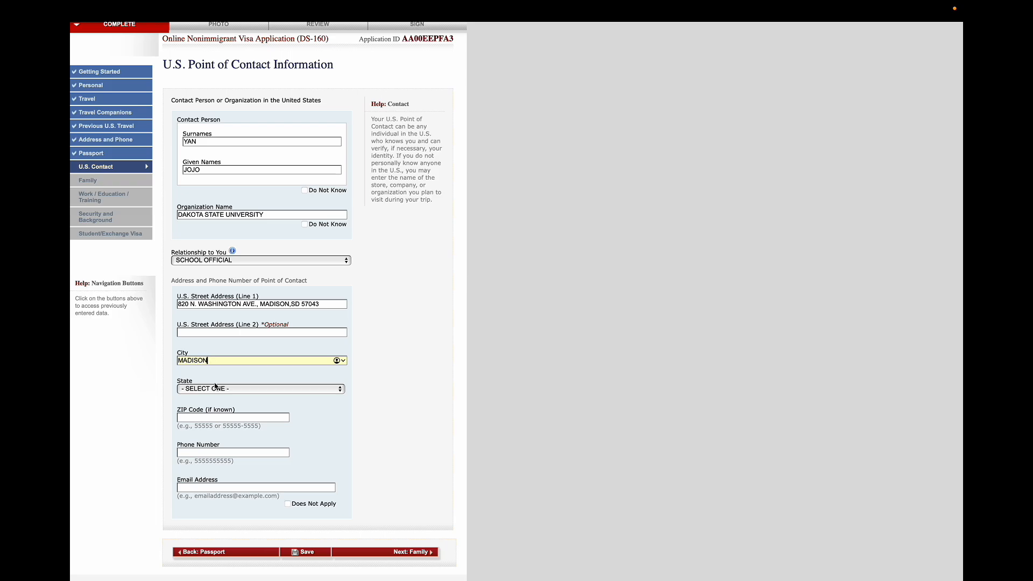
{"action": "left_click", "coordinate": [218, 388]}
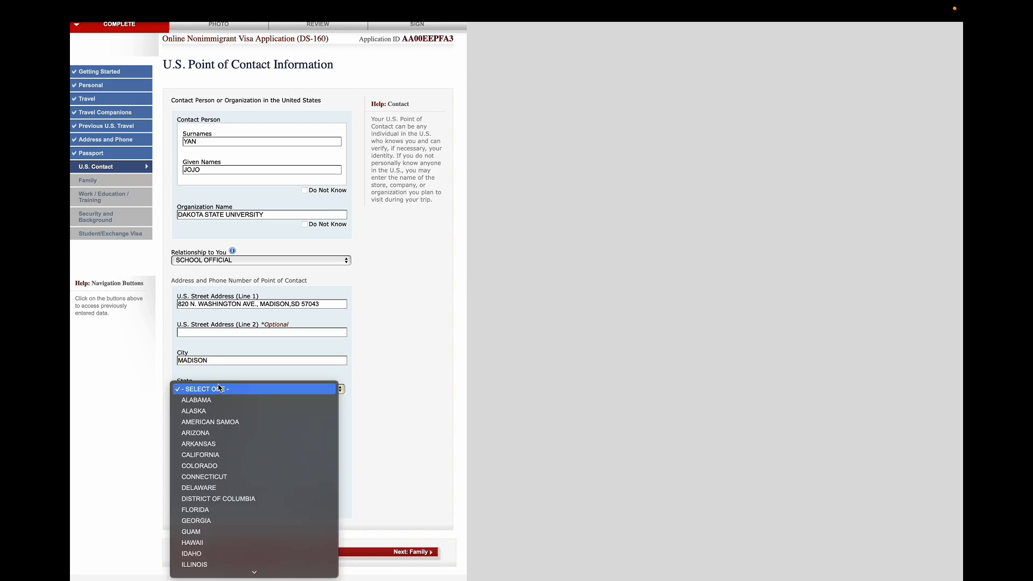
{"action": "scroll", "coordinate": [218, 388], "scroll_direction": "down", "scroll_amount": 10}
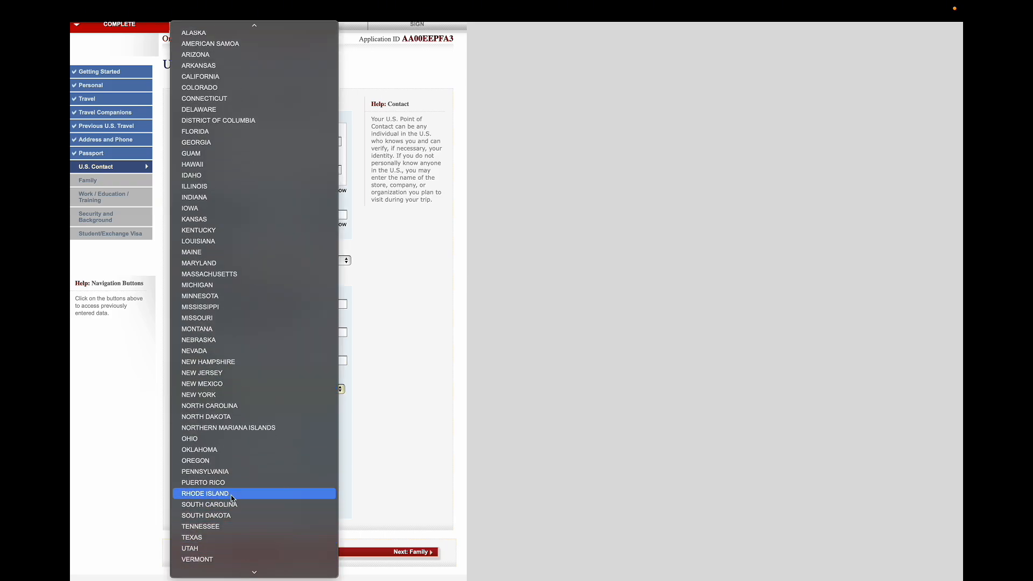
{"action": "left_click", "coordinate": [226, 514]}
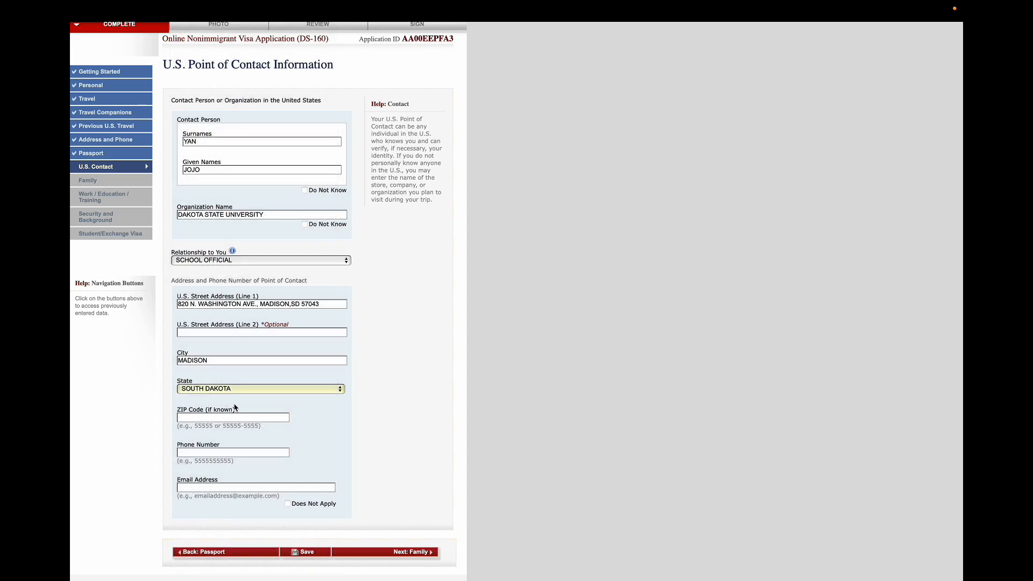
Enter the point of contact's phone number and fill in the contact's e-mail address
{"action": "scroll", "coordinate": [221, 425], "scroll_direction": "down", "scroll_amount": 2}
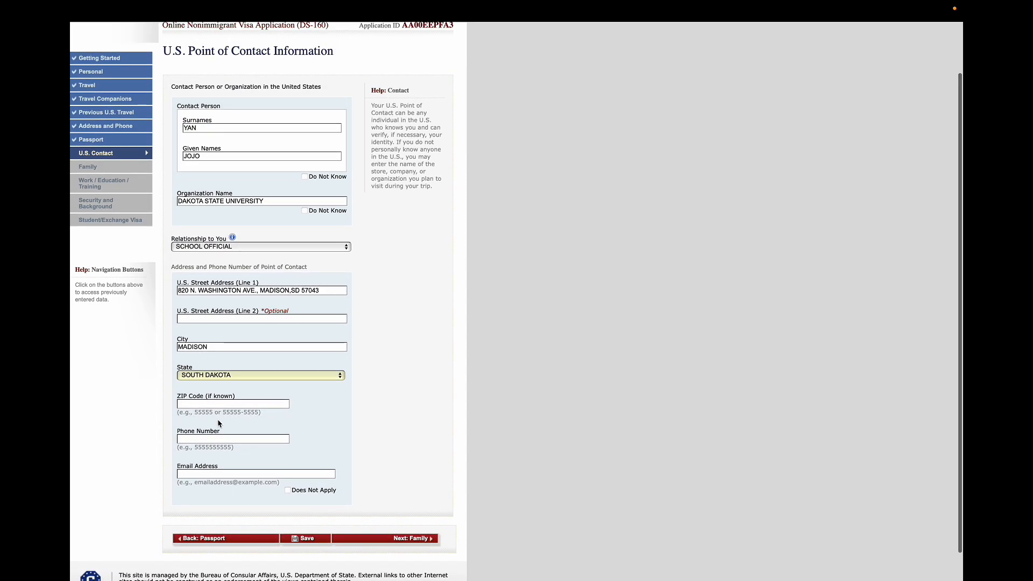
{"action": "left_click", "coordinate": [207, 441]}
{"action": "type", "text": "123"}
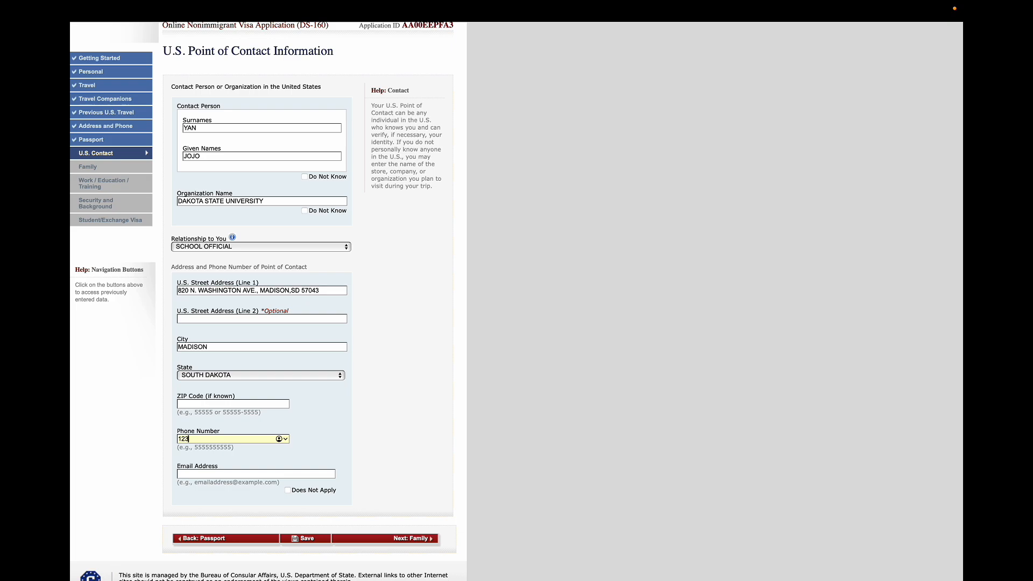
{"action": "type", "text": "465776"}
{"action": "left_click", "coordinate": [208, 473]}
{"action": "type", "text": "abcdef@gmail.com"}
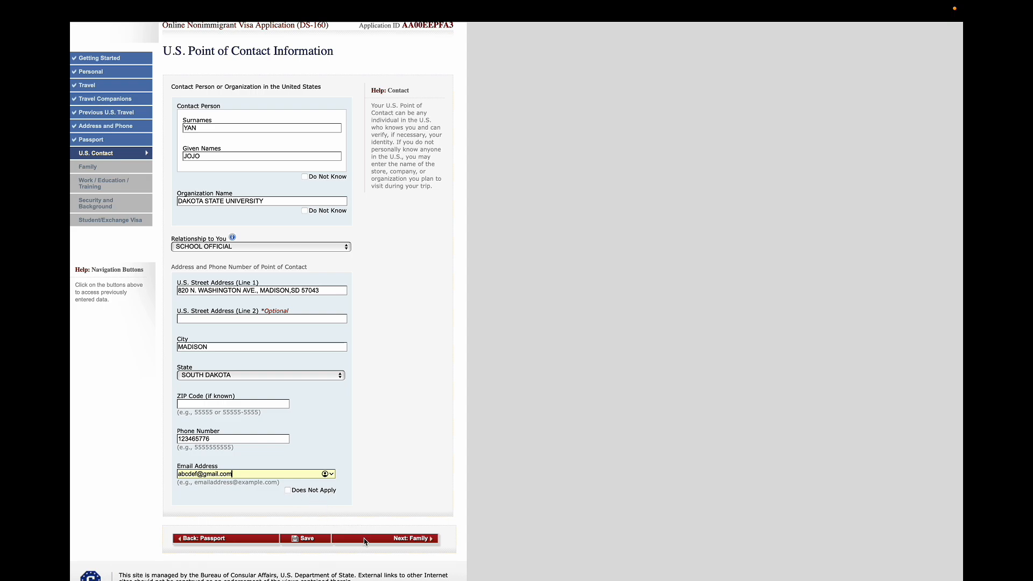
Save the application, continue it, and move on to the Family relatives page
{"action": "left_click", "coordinate": [308, 541]}
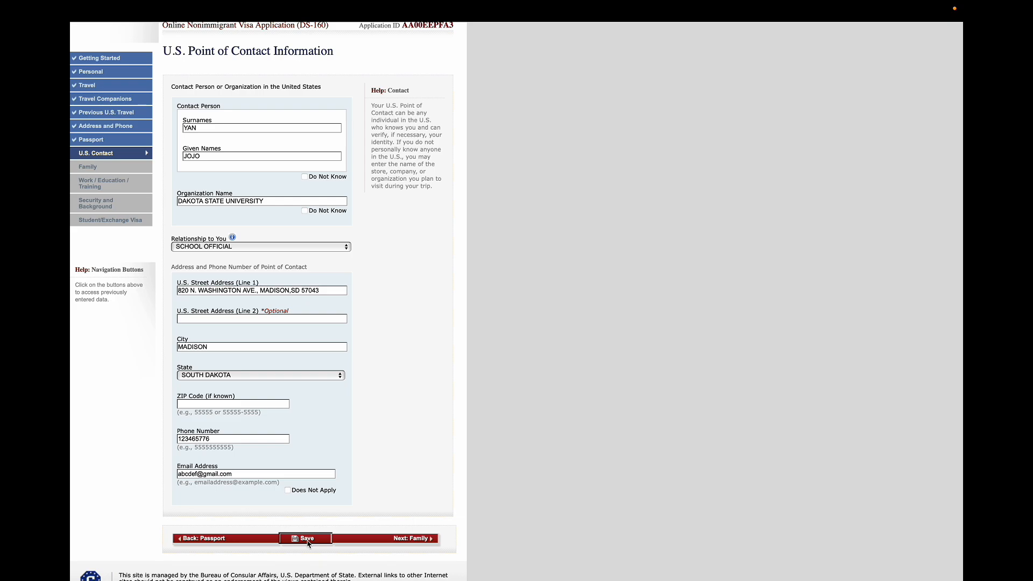
{"action": "mouse_move", "coordinate": [514, 5]}
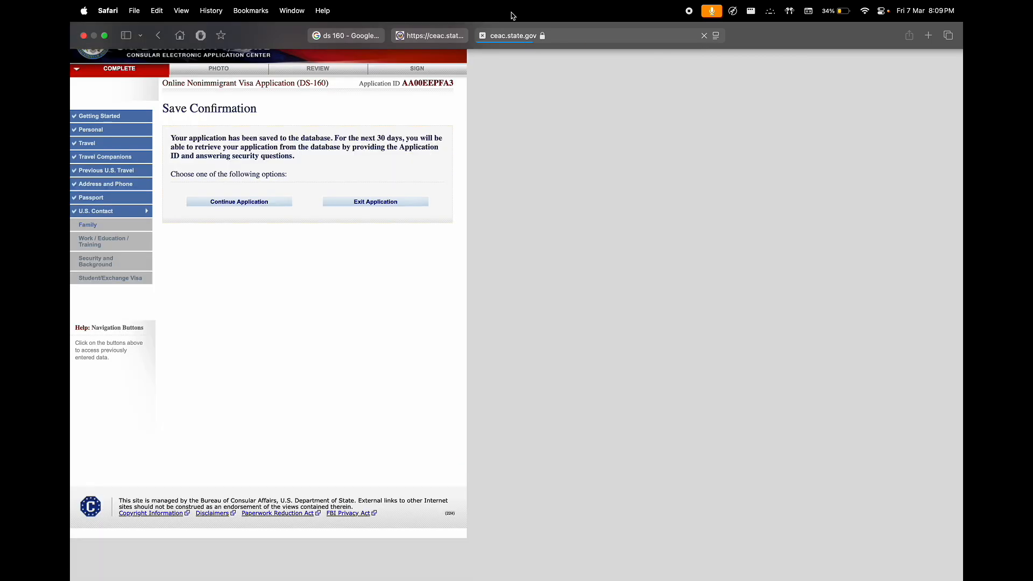
{"action": "left_click", "coordinate": [251, 207]}
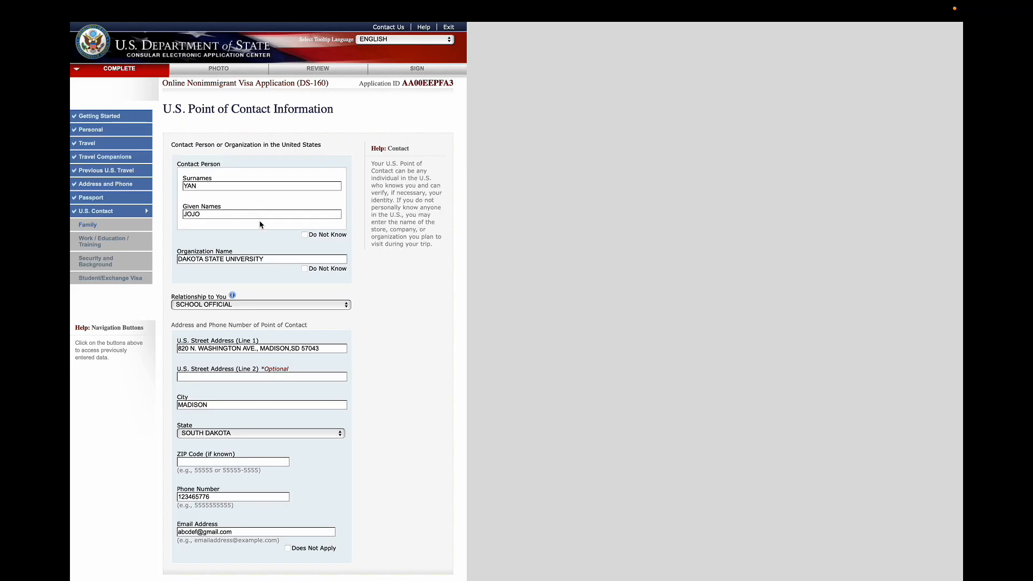
{"action": "scroll", "coordinate": [405, 460], "scroll_direction": "down", "scroll_amount": 5}
{"action": "left_click", "coordinate": [418, 504]}
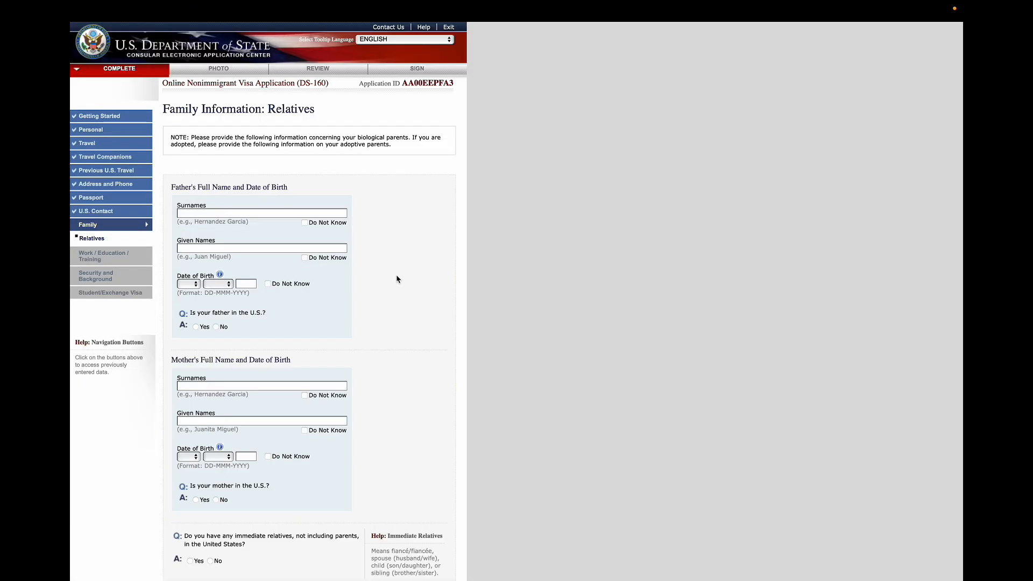
Enter the father's surname and given names
{"action": "left_click", "coordinate": [257, 214]}
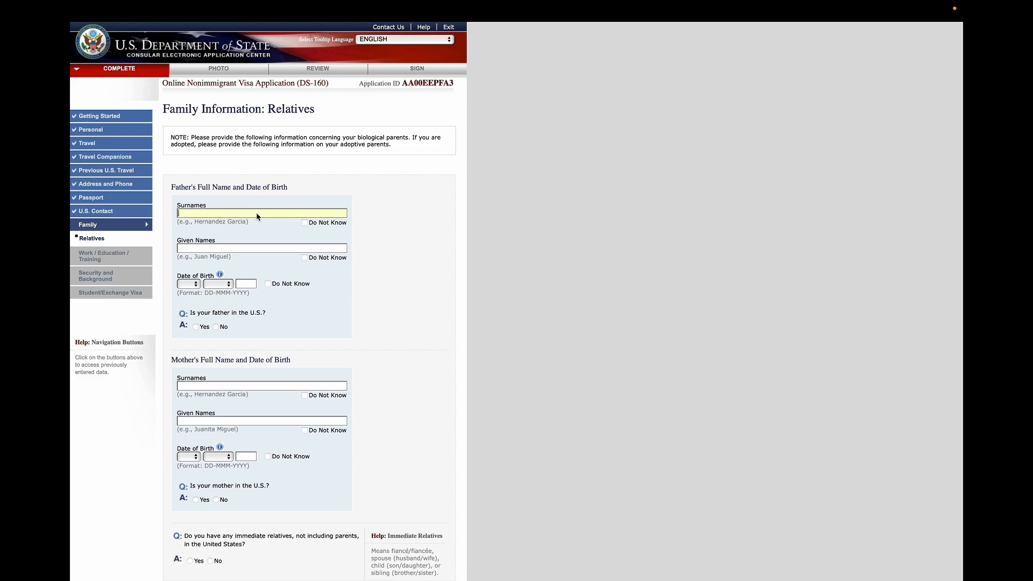
{"action": "type", "text": "KHATRU"}
{"action": "left_click", "coordinate": [253, 250]}
{"action": "type", "text": "ABCEDF"}
Mark the father's date of birth as Do Not Know and answer No to whether he is in the U.S
{"action": "left_click", "coordinate": [268, 284]}
{"action": "left_click", "coordinate": [268, 284]}
{"action": "left_click", "coordinate": [189, 284]}
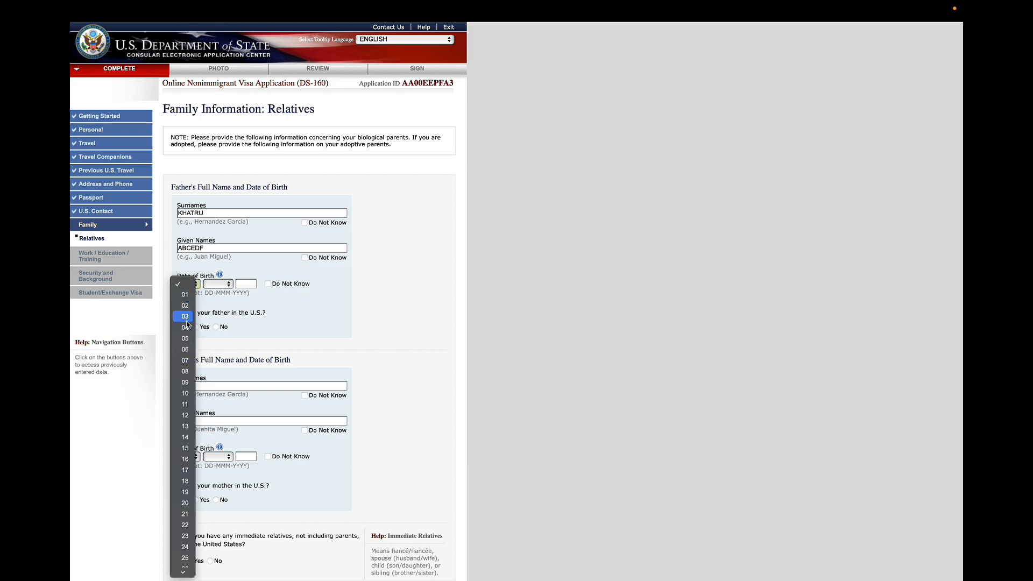
{"action": "left_click", "coordinate": [260, 301]}
{"action": "left_click", "coordinate": [268, 284]}
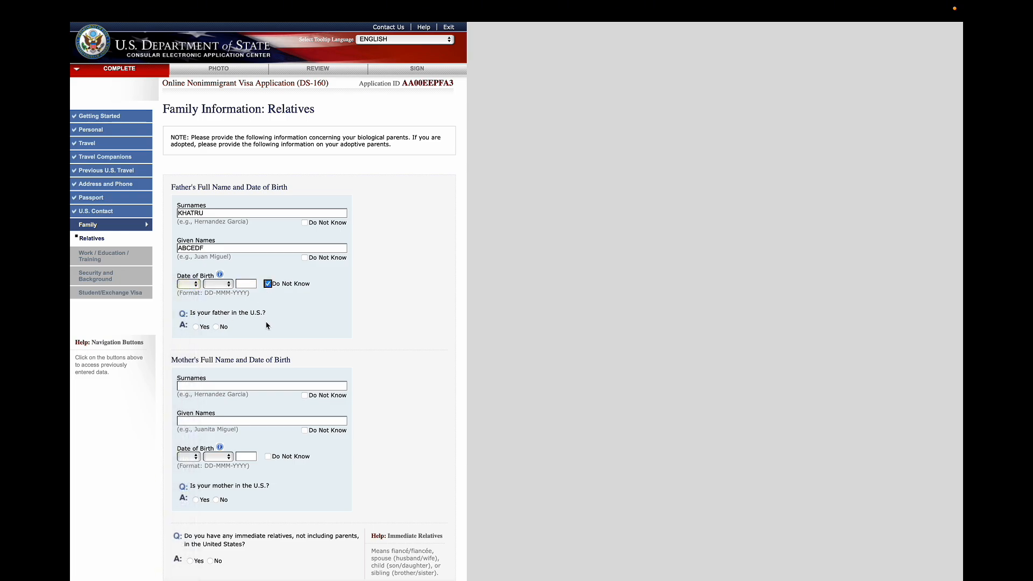
{"action": "left_click", "coordinate": [216, 327]}
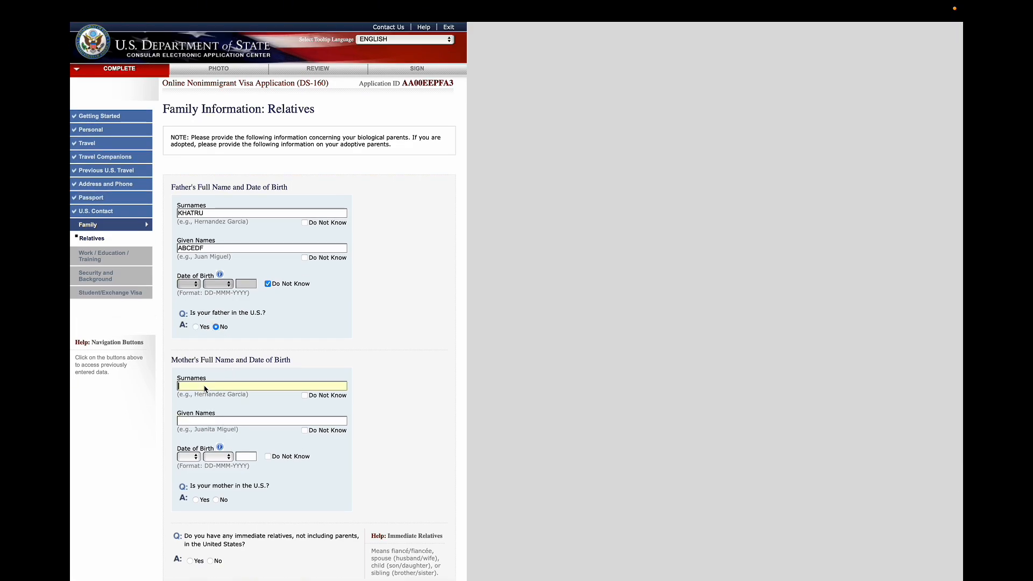
Correct the spelling of the father's surname and clear the mother's surname field
{"action": "type", "text": "GHIJKL"}
{"action": "left_click", "coordinate": [240, 216]}
{"action": "key", "text": "BackSpace"}
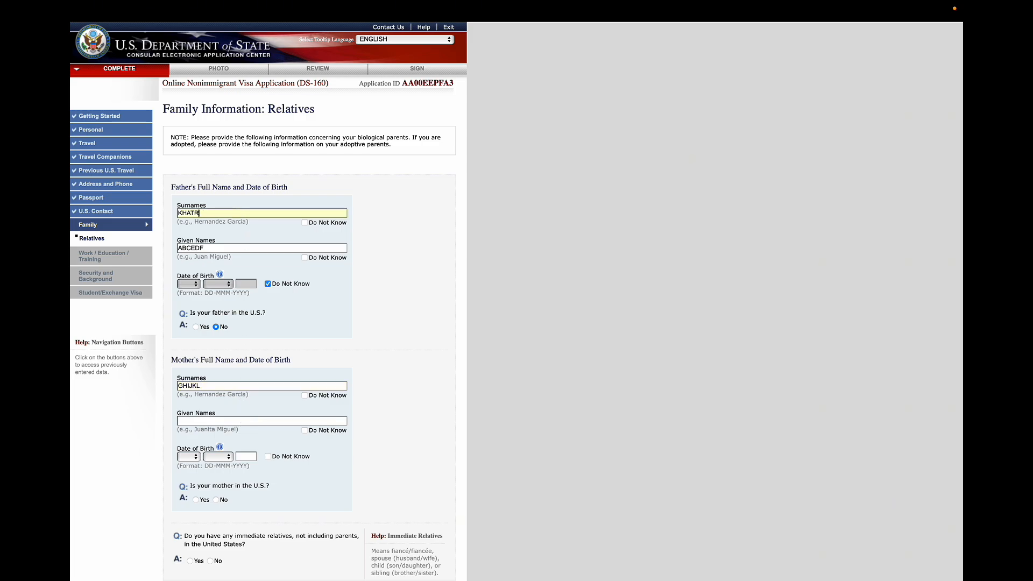
{"action": "left_click", "coordinate": [222, 388]}
{"action": "key", "text": "super+BackSpace"}
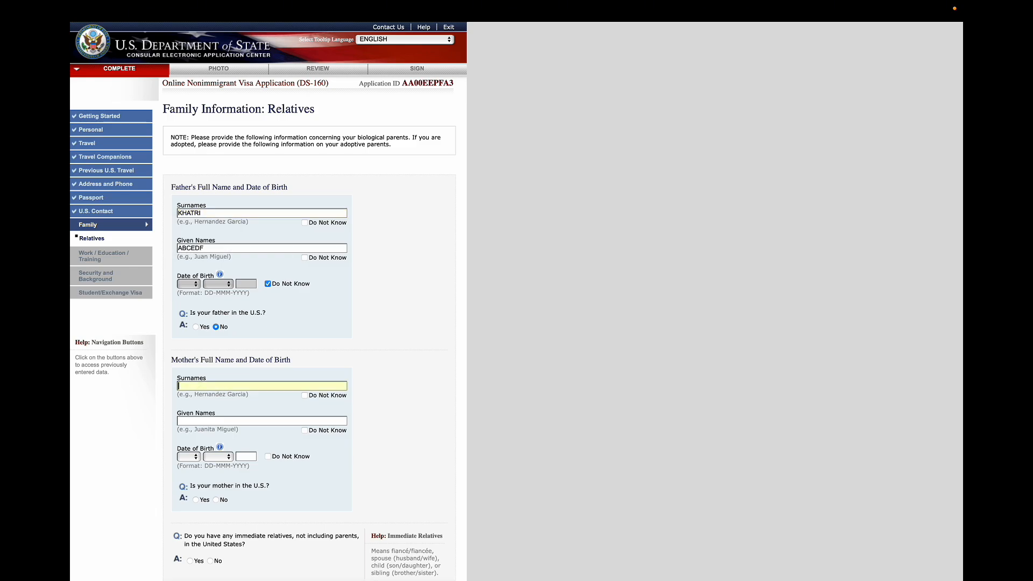
{"action": "key", "text": "super+plus"}
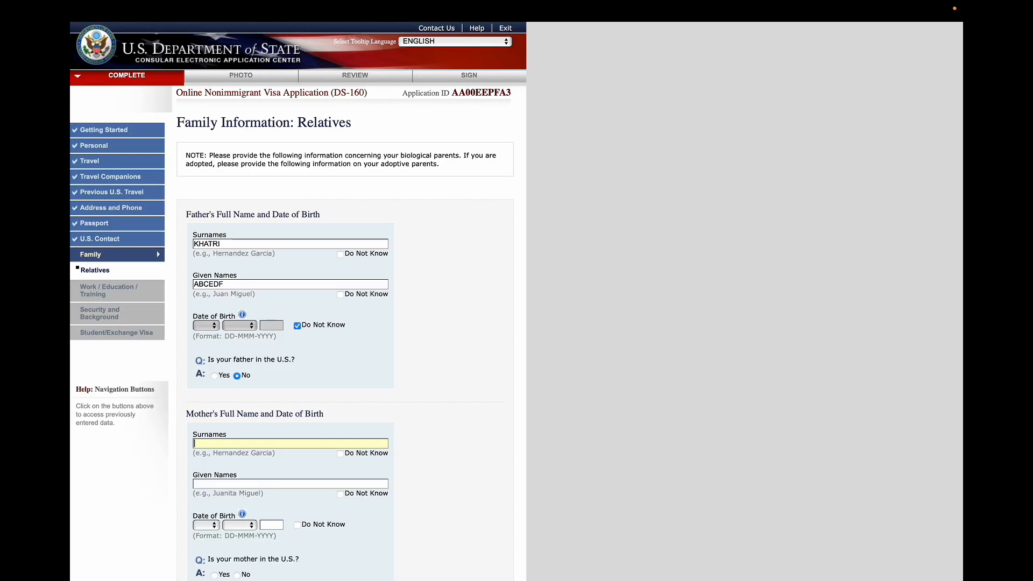
Enter the mother's surname and given names
{"action": "type", "text": "KHATRI"}
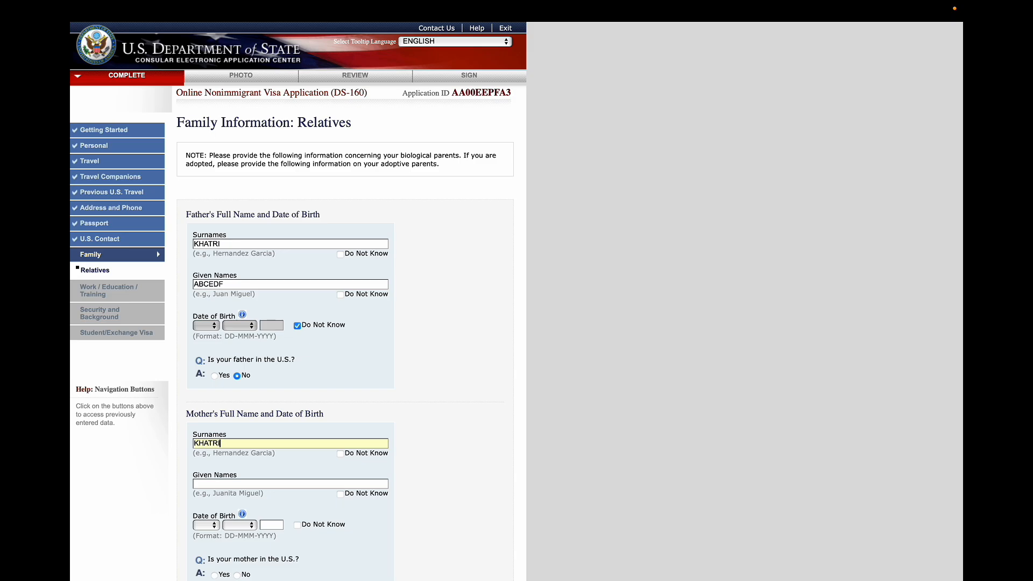
{"action": "left_click", "coordinate": [218, 484]}
{"action": "type", "text": "GHKL"}
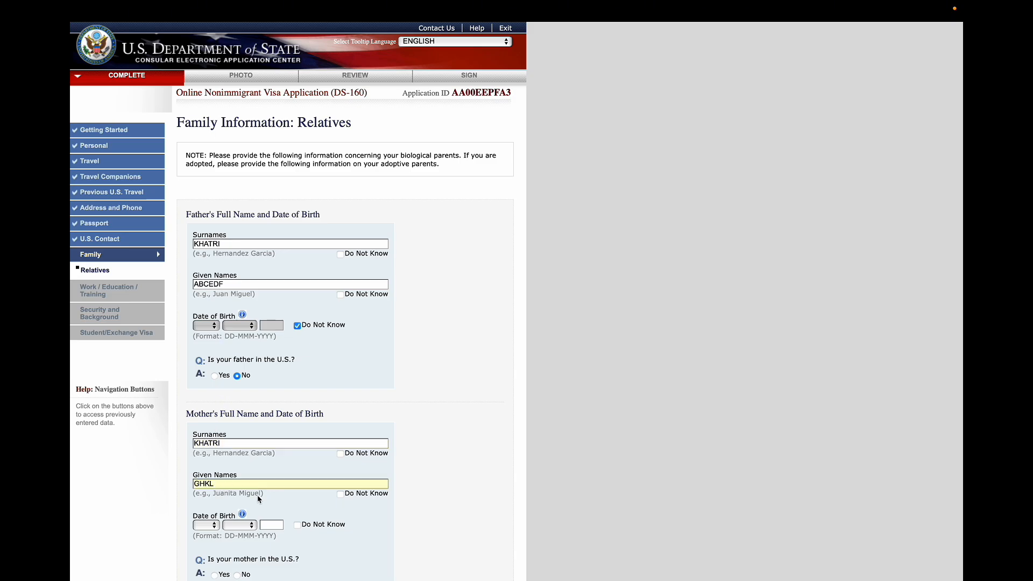
Mark the mother's date of birth as Do Not Know and answer No to whether she is in the U.S
{"action": "scroll", "coordinate": [293, 521], "scroll_direction": "down", "scroll_amount": 3}
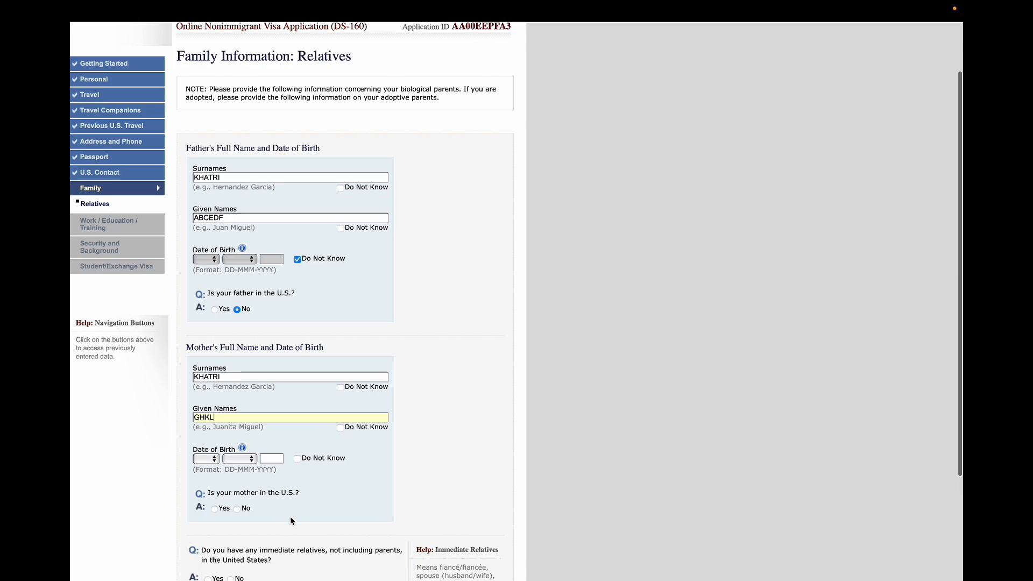
{"action": "left_click", "coordinate": [297, 459]}
{"action": "scroll", "coordinate": [310, 525], "scroll_direction": "down", "scroll_amount": 2}
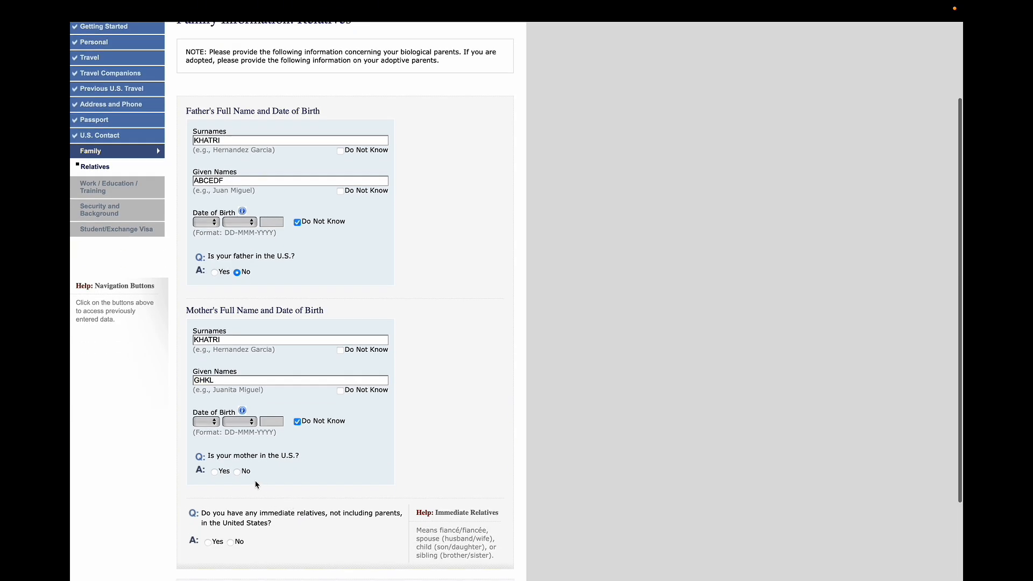
{"action": "left_click", "coordinate": [237, 471]}
Answer No to having immediate relatives and No to having other relatives in the United States
{"action": "scroll", "coordinate": [237, 473], "scroll_direction": "down", "scroll_amount": 5}
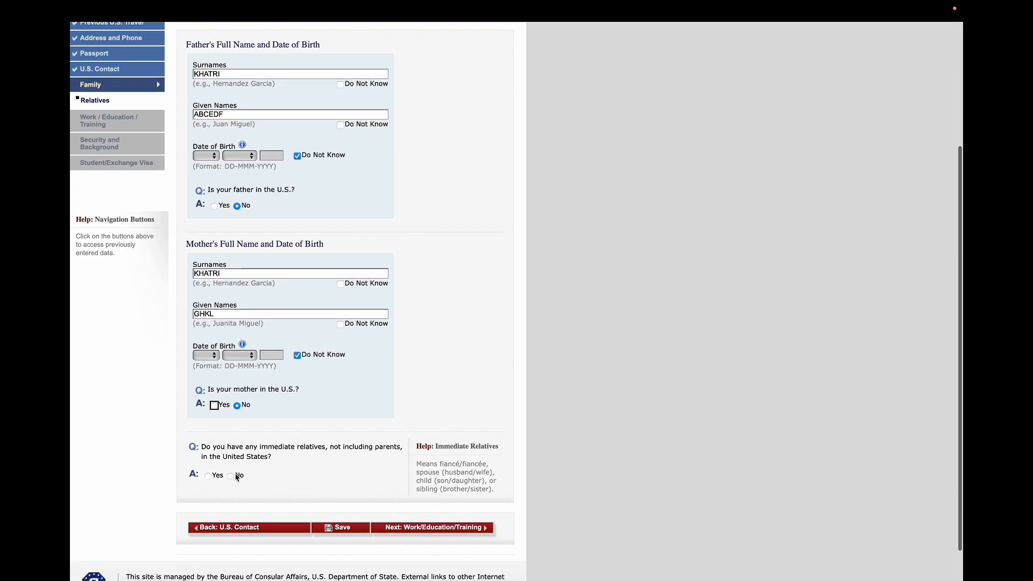
{"action": "left_click", "coordinate": [208, 475]}
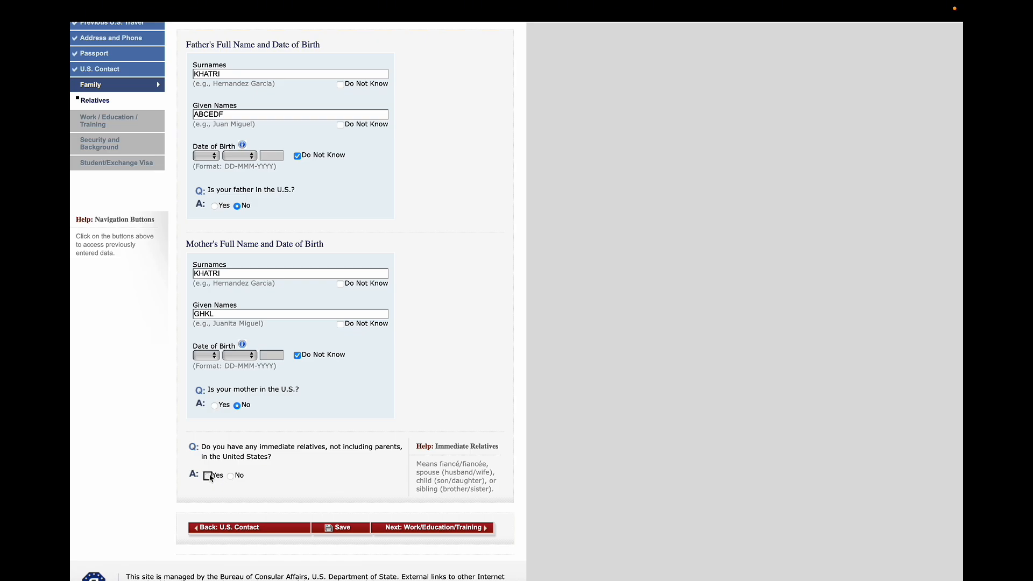
{"action": "scroll", "coordinate": [249, 501], "scroll_direction": "down", "scroll_amount": 3}
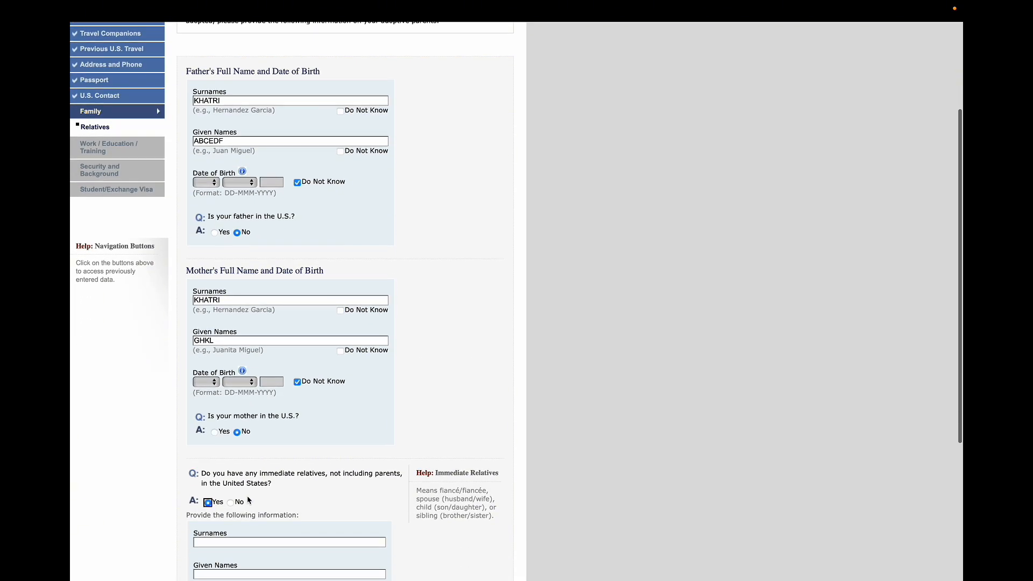
{"action": "scroll", "coordinate": [241, 505], "scroll_direction": "down", "scroll_amount": 3}
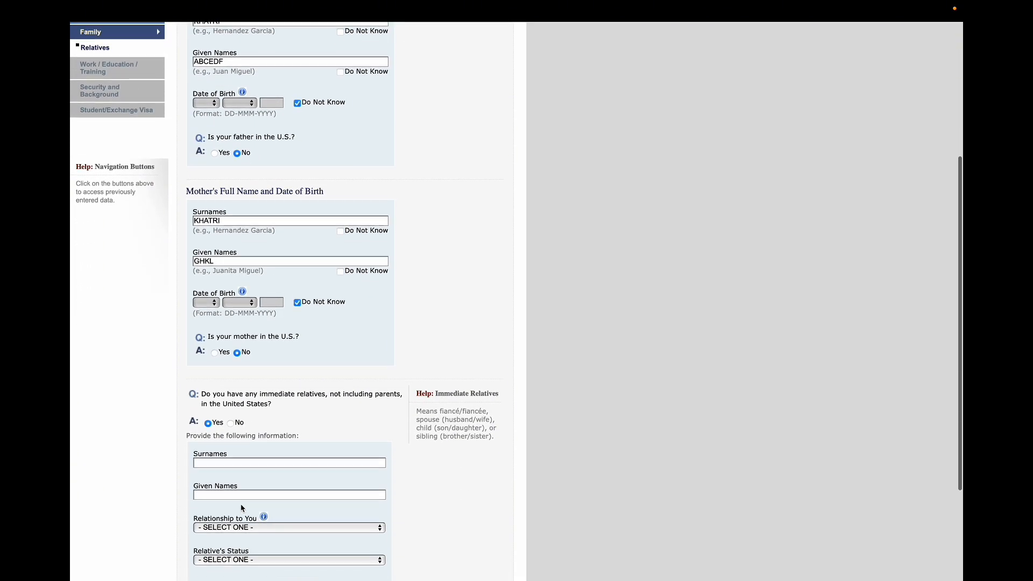
{"action": "left_click", "coordinate": [232, 414]}
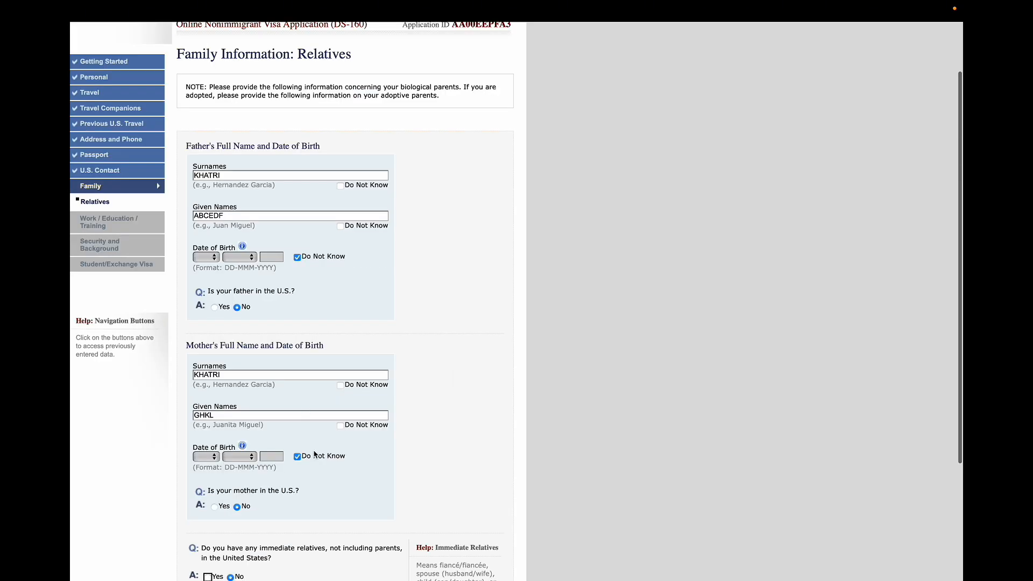
{"action": "scroll", "coordinate": [314, 455], "scroll_direction": "down", "scroll_amount": 5}
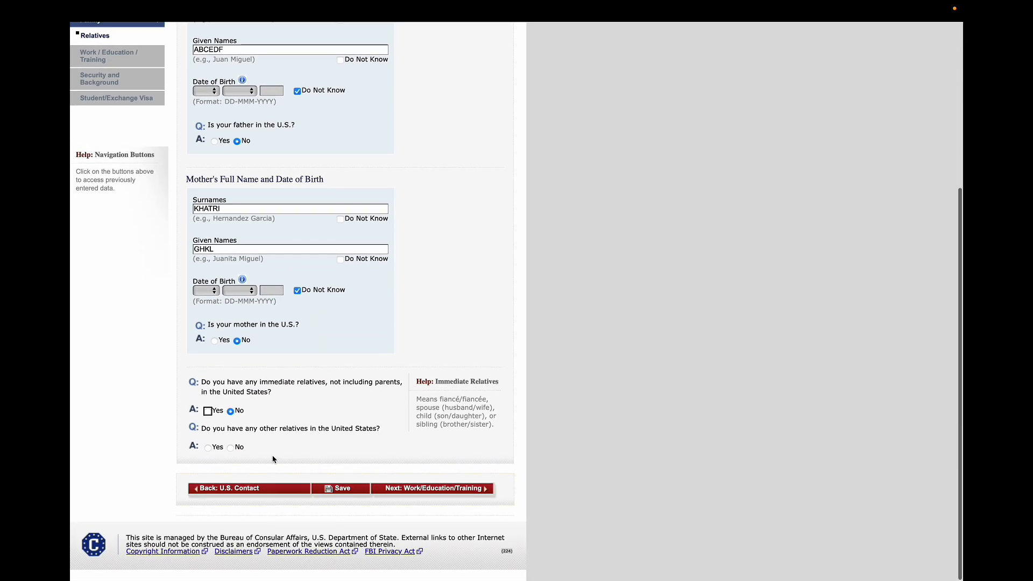
{"action": "left_click", "coordinate": [230, 448]}
Save the application, continue it, and proceed to the Present Work/Education/Training page
{"action": "scroll", "coordinate": [433, 497], "scroll_direction": "down", "scroll_amount": 4}
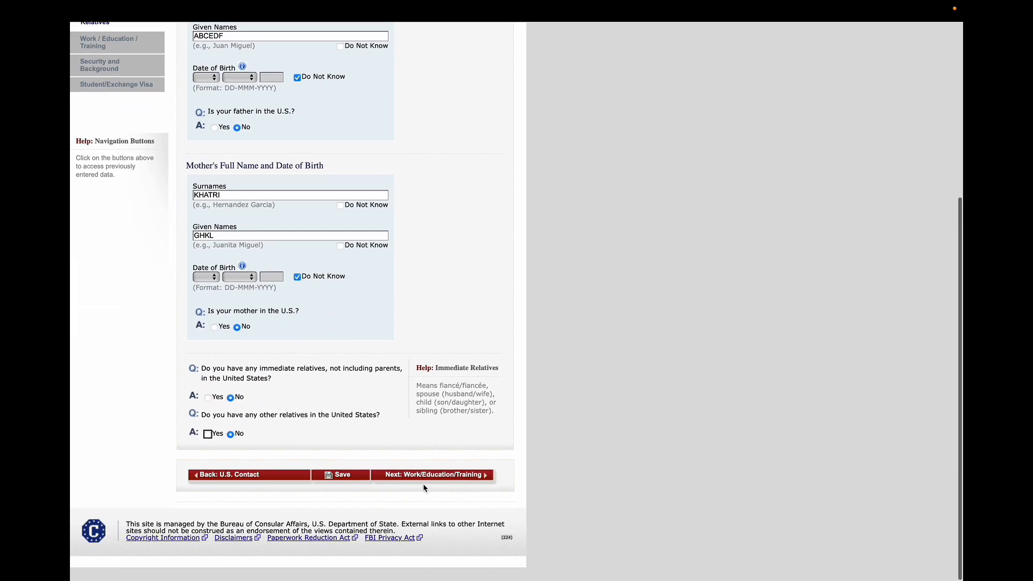
{"action": "left_click", "coordinate": [353, 490]}
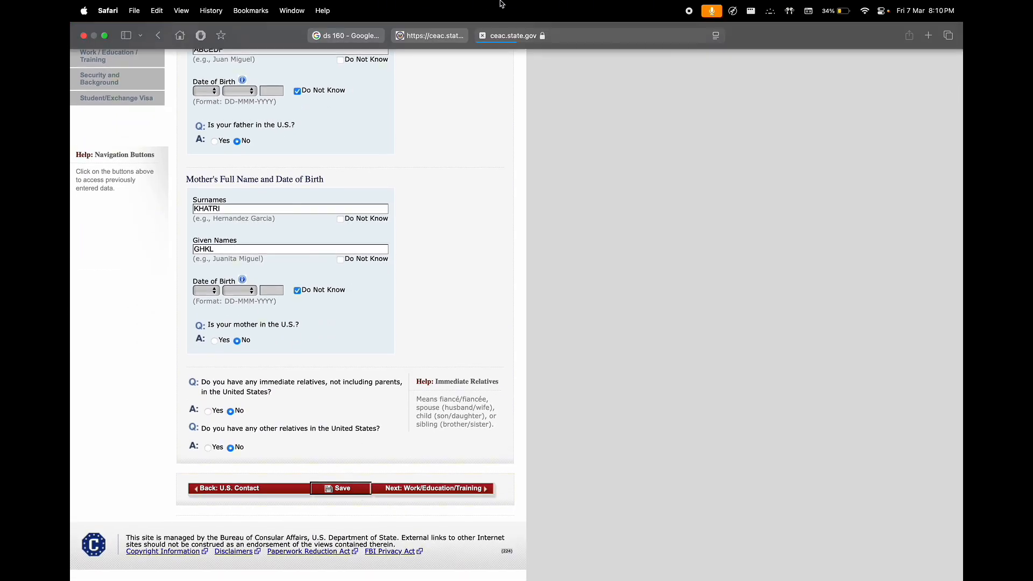
{"action": "left_click", "coordinate": [276, 230]}
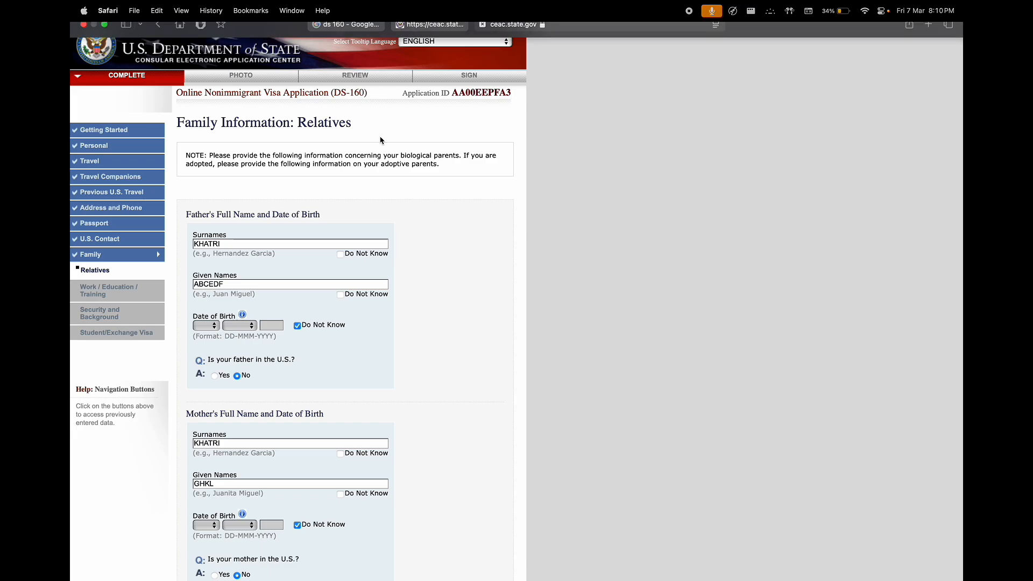
{"action": "scroll", "coordinate": [407, 341], "scroll_direction": "down", "scroll_amount": 1}
{"action": "scroll", "coordinate": [407, 341], "scroll_direction": "down", "scroll_amount": 5}
{"action": "left_click", "coordinate": [436, 492]}
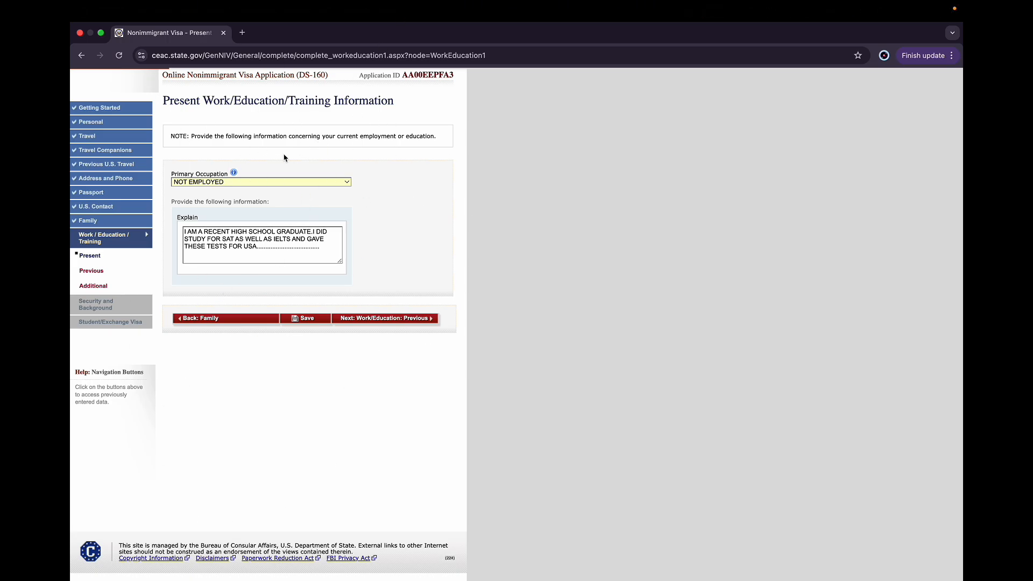
Reselect NOT EMPLOYED as the primary occupation and save the application, then continue it
{"action": "left_click", "coordinate": [250, 185]}
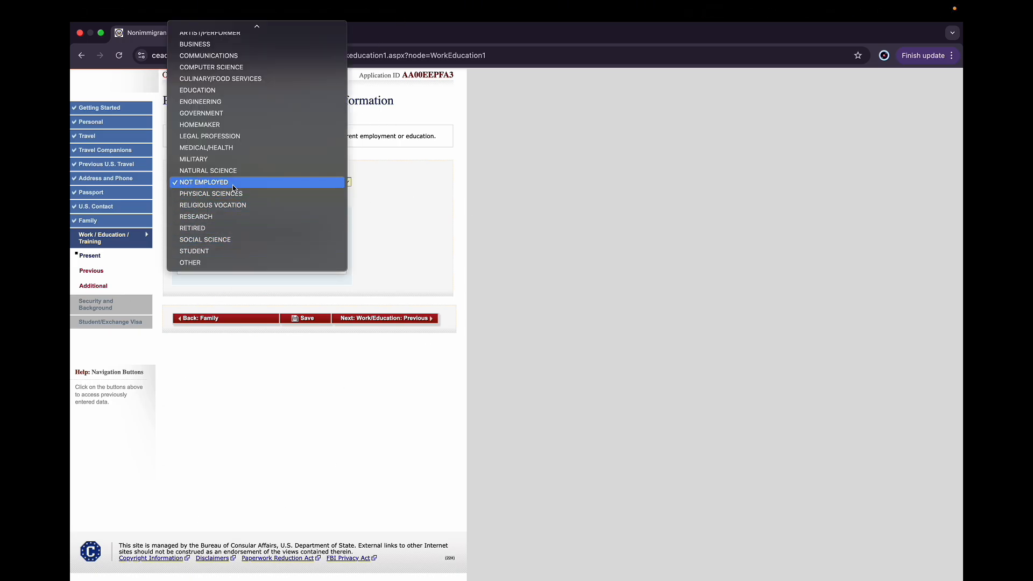
{"action": "left_click", "coordinate": [235, 184]}
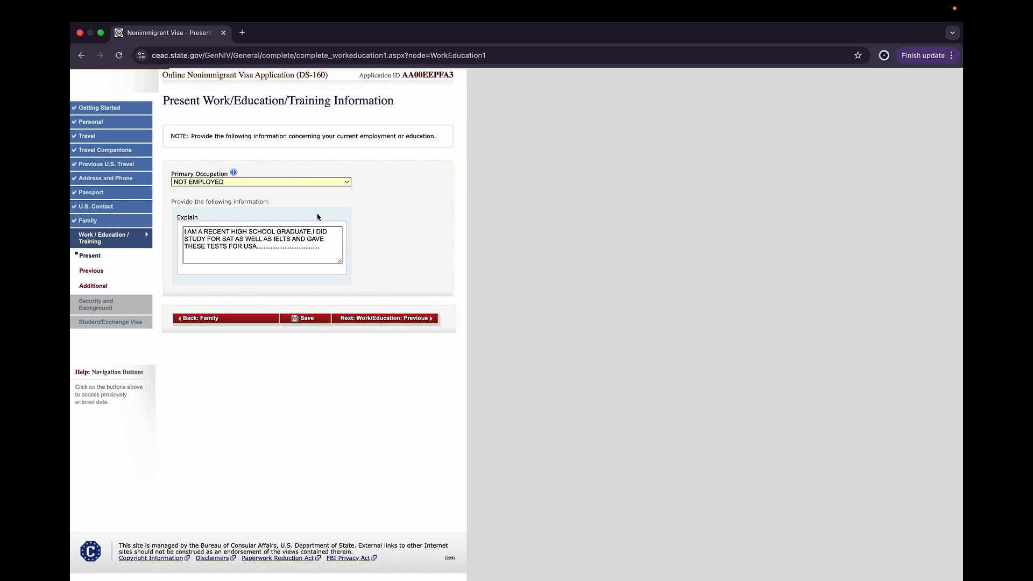
{"action": "left_click", "coordinate": [311, 321]}
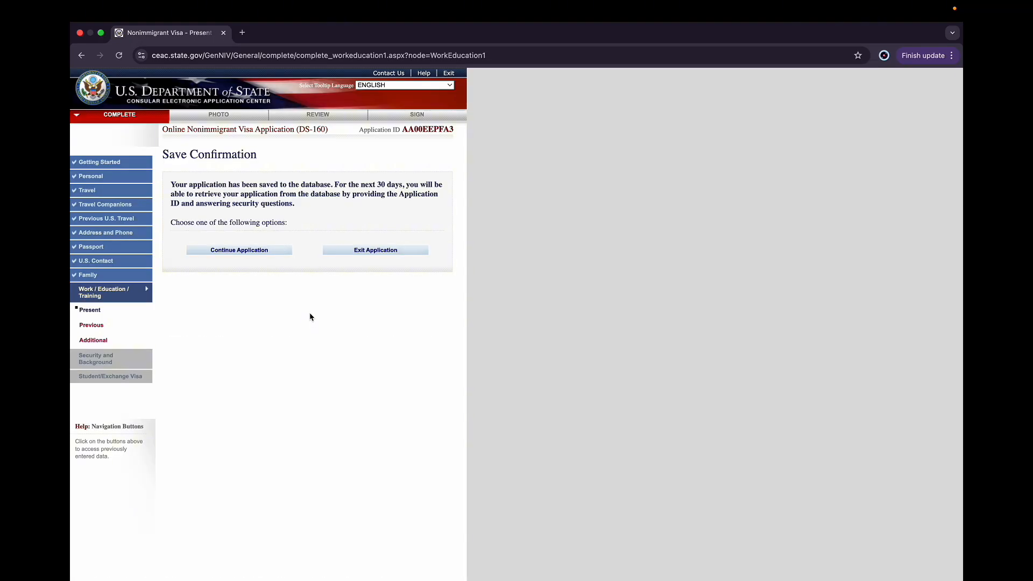
{"action": "left_click", "coordinate": [257, 249]}
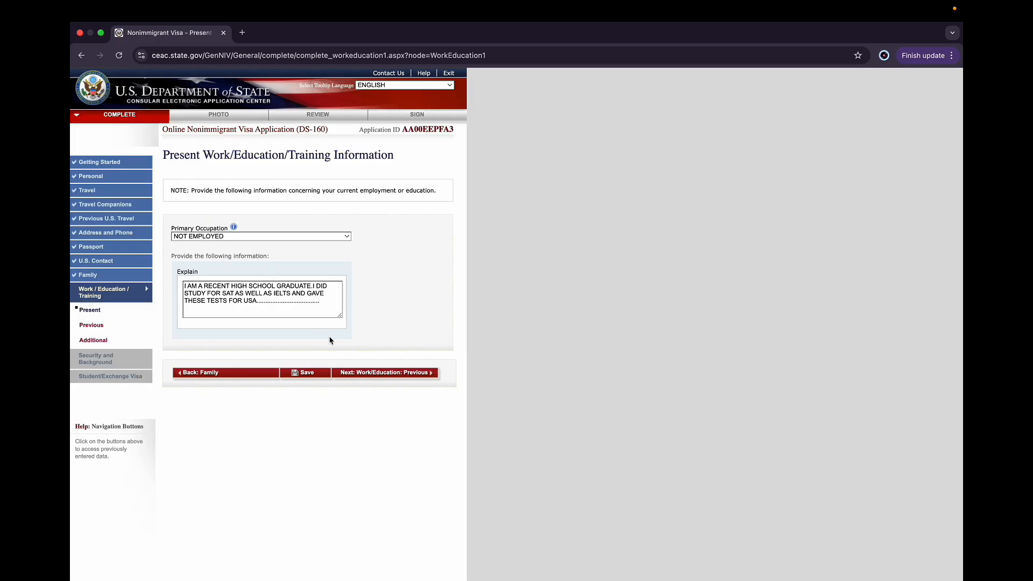
Go to the Previous Work/Education page, answer No to previous employment and Yes to attending secondary-level institutions
{"action": "left_click", "coordinate": [368, 375]}
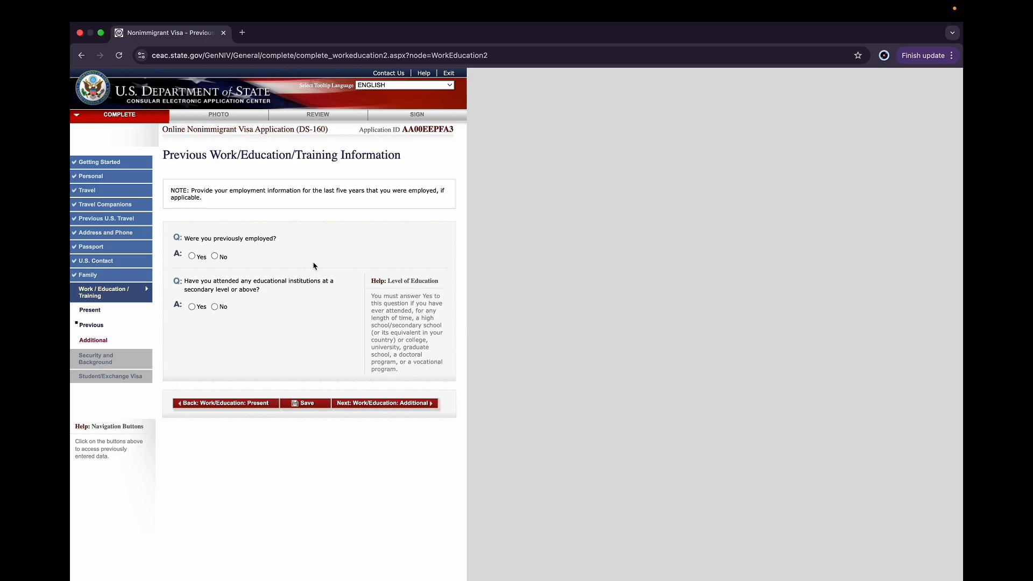
{"action": "left_click", "coordinate": [215, 257]}
{"action": "left_click", "coordinate": [194, 308]}
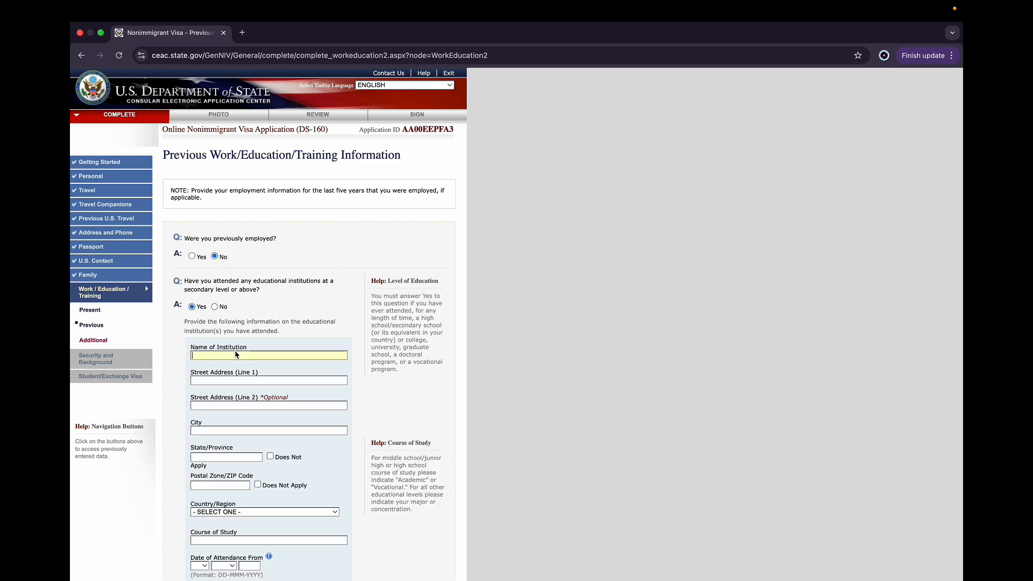
Enter ST XAVIER SCHOOL as the institution name and KATHMANDU-...... as its street address
{"action": "type", "text": "ST XAVIER SCHOOL"}
{"action": "left_click", "coordinate": [255, 382]}
{"action": "type", "text": "KATHA"}
{"action": "type", "text": "MANDU-"}
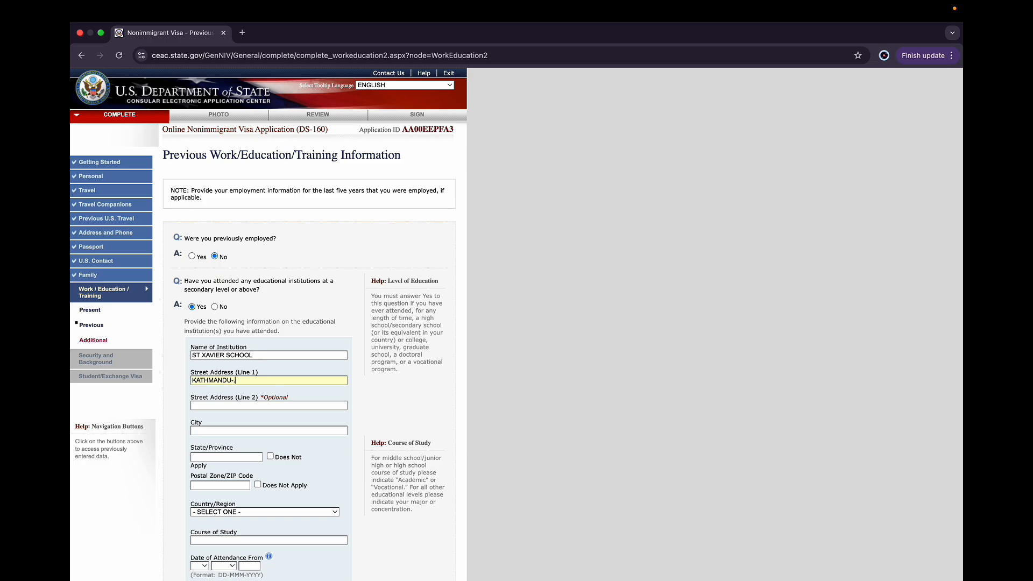
{"action": "type", "text": "......"}
{"action": "type", "text": "K"}
{"action": "type", "text": "ATHMANDU"}
Enter KATHMANDU as the institution's city and BAGMATI as its state/province
{"action": "left_click", "coordinate": [226, 458]}
{"action": "type", "text": "GANDAKI"}
{"action": "key", "text": "alt+BackSpace"}
{"action": "type", "text": "B"}
Mark the institution's postal code as Does Not Apply and select NEPAL as its country
{"action": "scroll", "coordinate": [242, 488], "scroll_direction": "down", "scroll_amount": 1}
{"action": "left_click", "coordinate": [258, 456]}
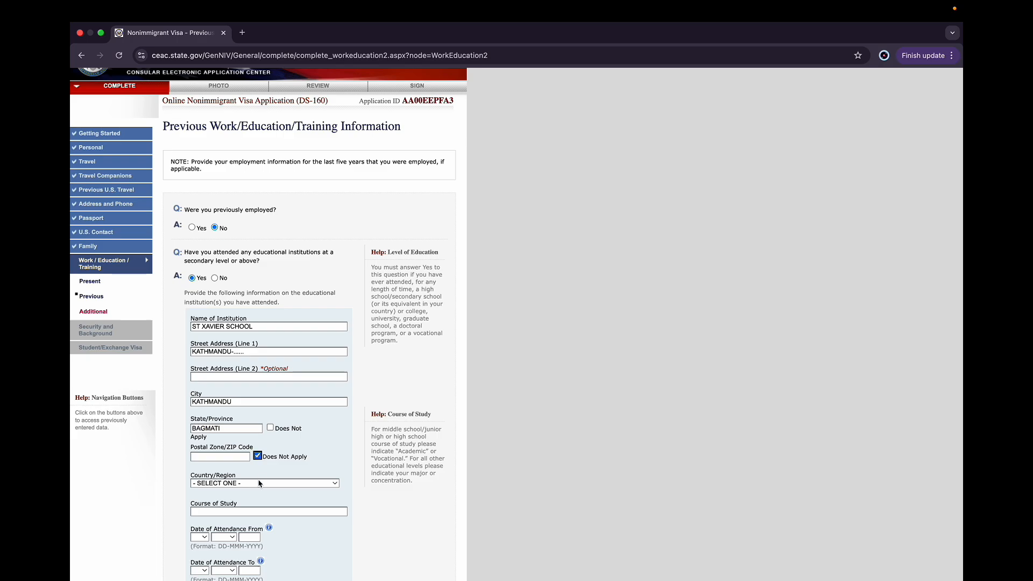
{"action": "left_click", "coordinate": [258, 483]}
{"action": "scroll", "coordinate": [257, 487], "scroll_direction": "down", "scroll_amount": 5}
{"action": "key", "text": "Escape"}
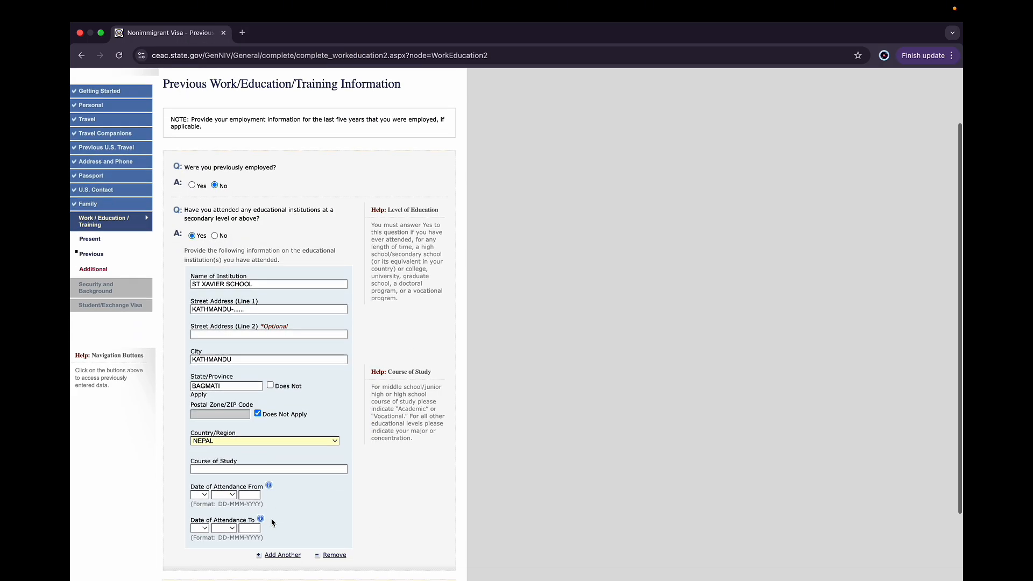
{"action": "scroll", "coordinate": [258, 473], "scroll_direction": "down", "scroll_amount": 5}
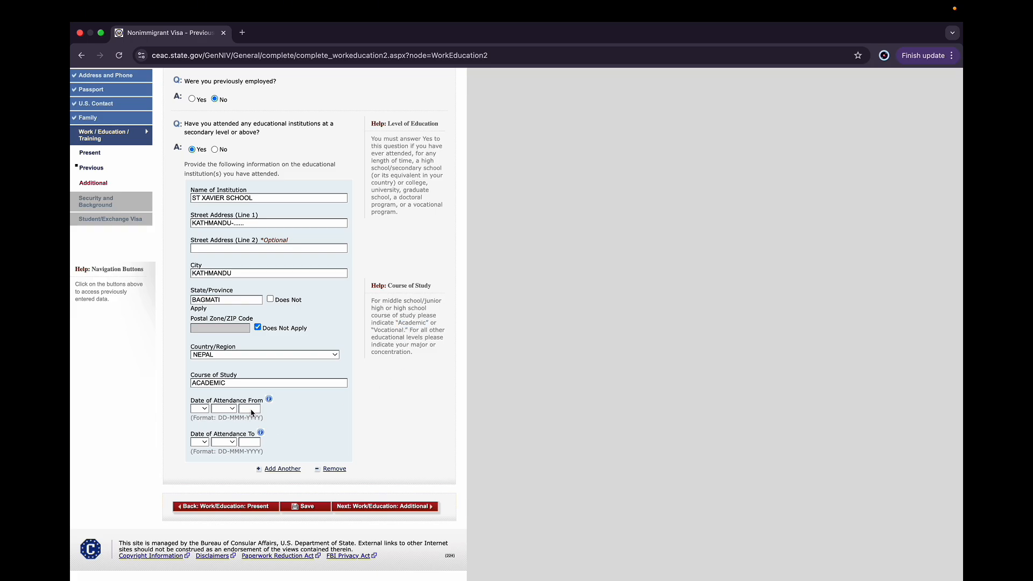
Set the school's Date of Attendance From to 01 AUG 2022
{"action": "type", "text": "2022"}
{"action": "left_click", "coordinate": [228, 410]}
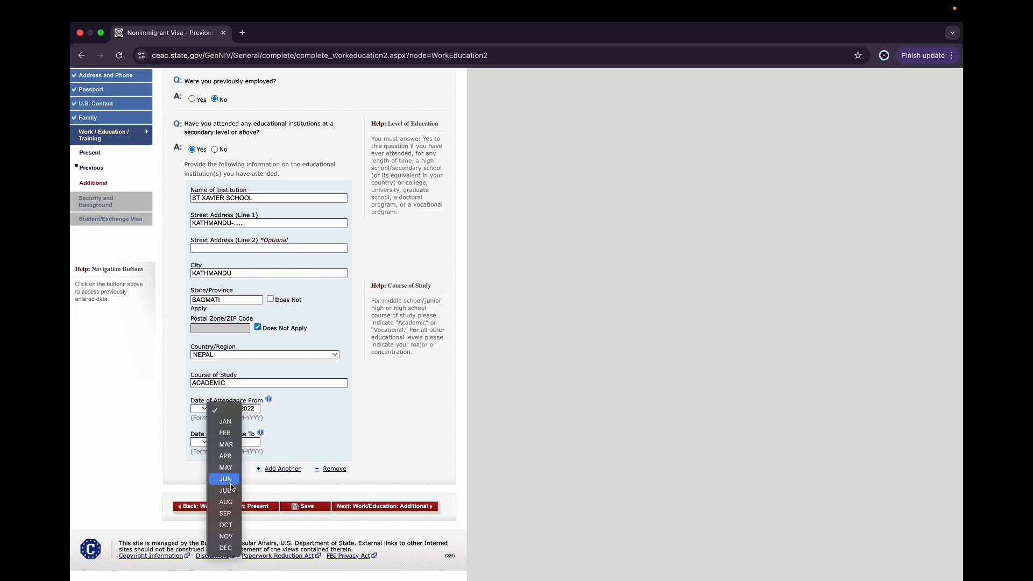
{"action": "left_click", "coordinate": [226, 501]}
{"action": "left_click", "coordinate": [206, 410]}
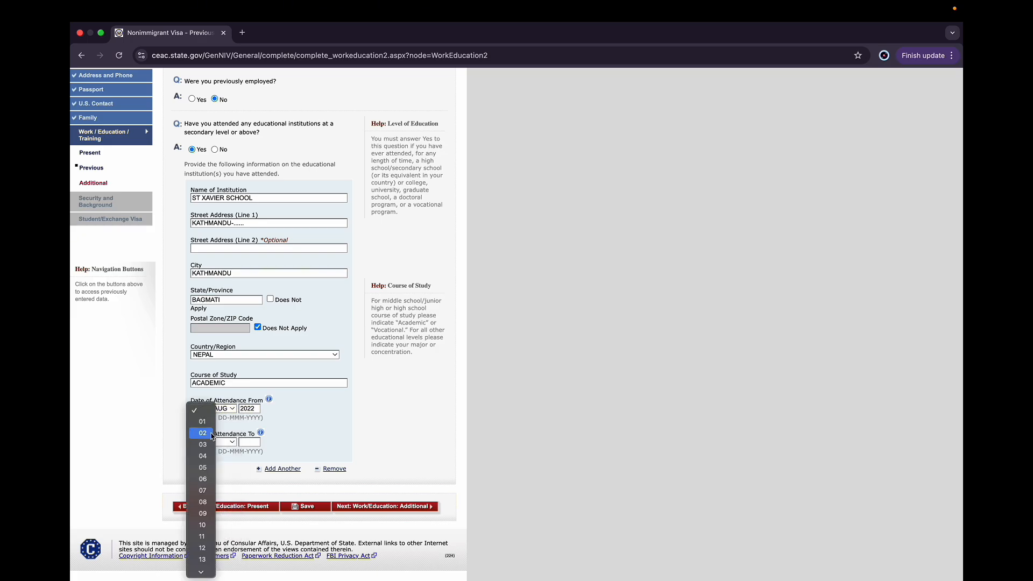
{"action": "left_click", "coordinate": [200, 423]}
Set the school's Date of Attendance To to 17 AUG 2024
{"action": "type", "text": "2024"}
{"action": "left_click", "coordinate": [231, 443]}
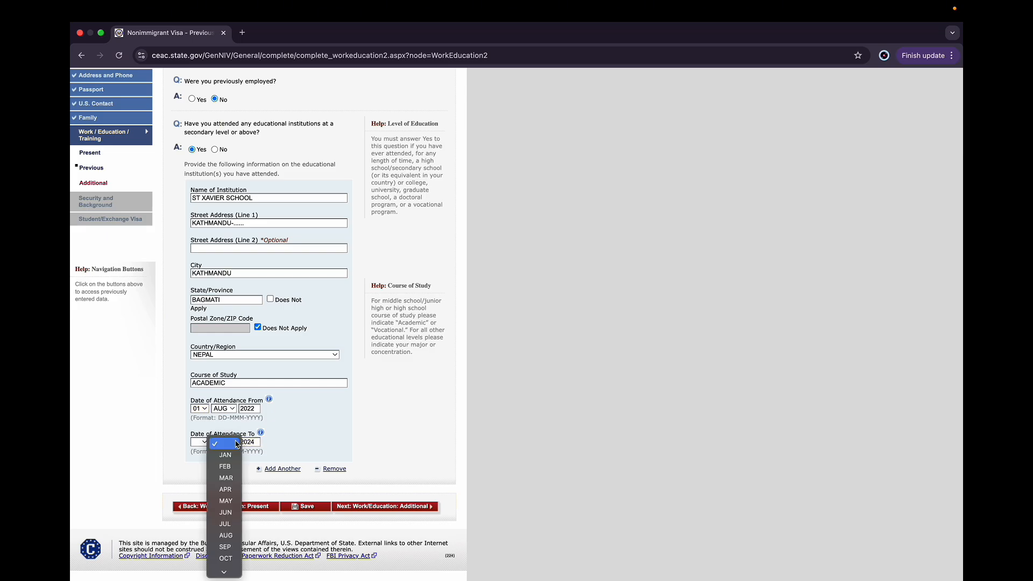
{"action": "left_click", "coordinate": [229, 535]}
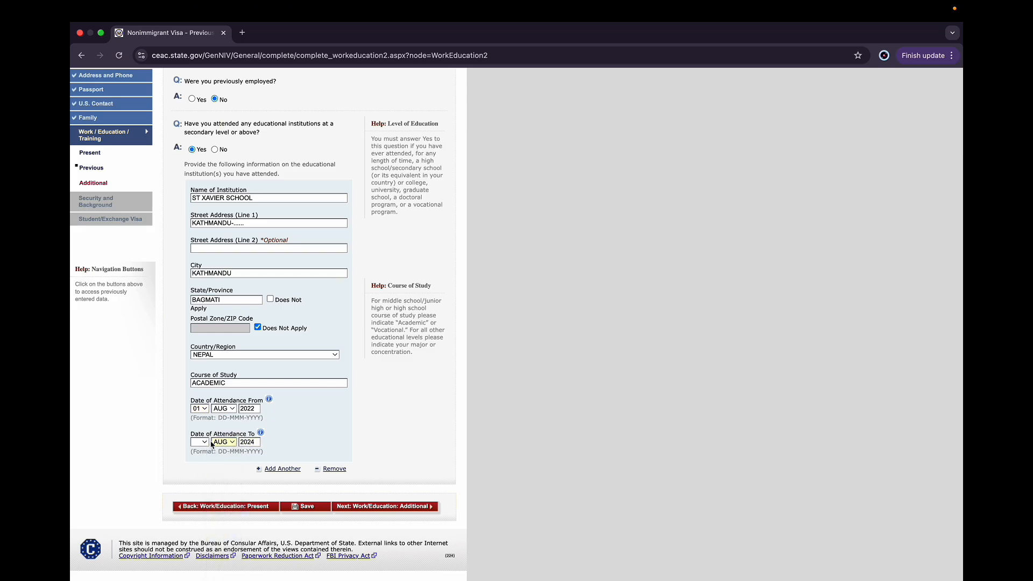
{"action": "left_click", "coordinate": [198, 443]}
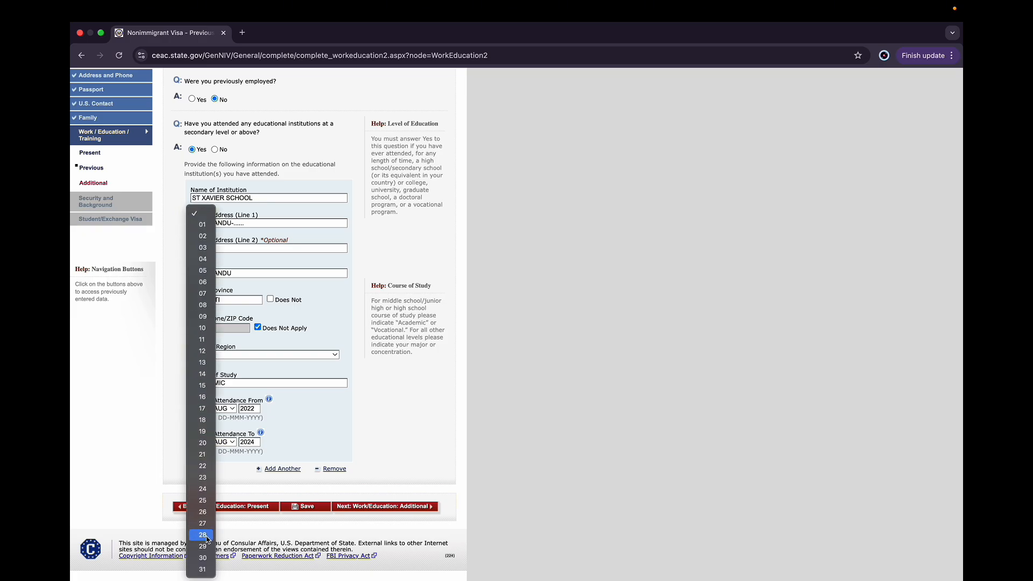
{"action": "left_click", "coordinate": [204, 408]}
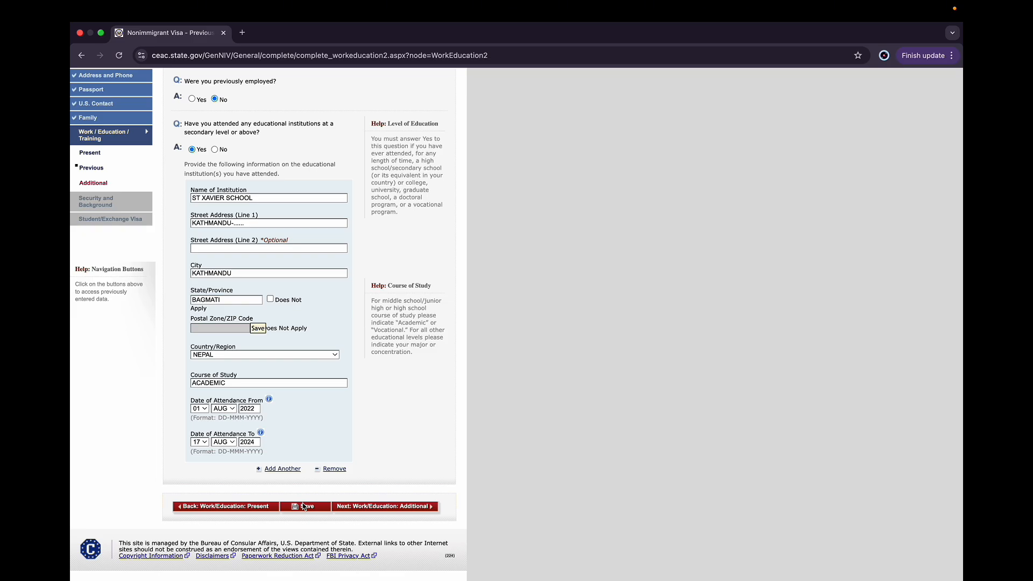
Save the previous work/education page, decline saving the address in the browser, and continue to the Additional Work/Education/Training page
{"action": "left_click", "coordinate": [304, 506]}
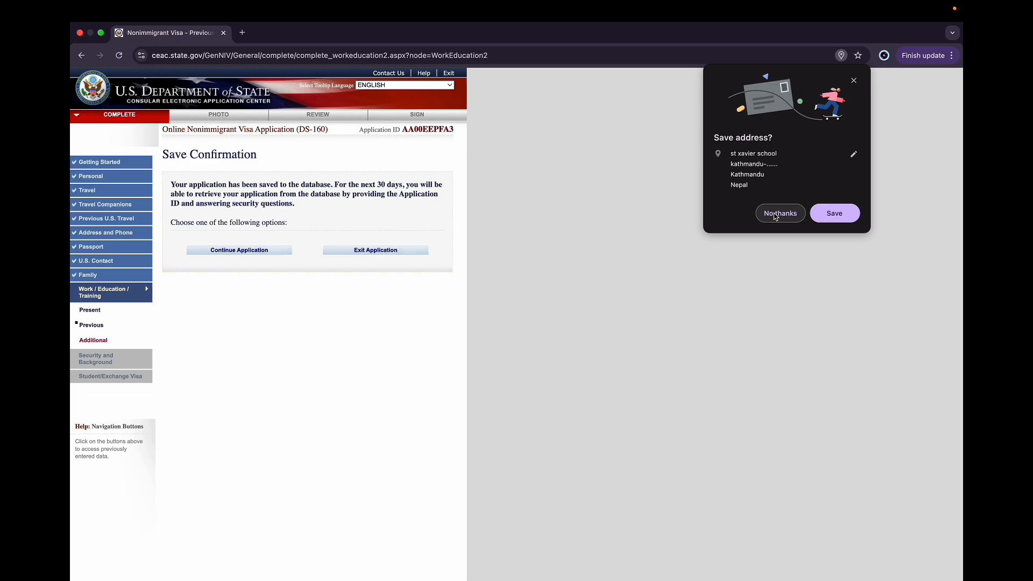
{"action": "left_click", "coordinate": [776, 214]}
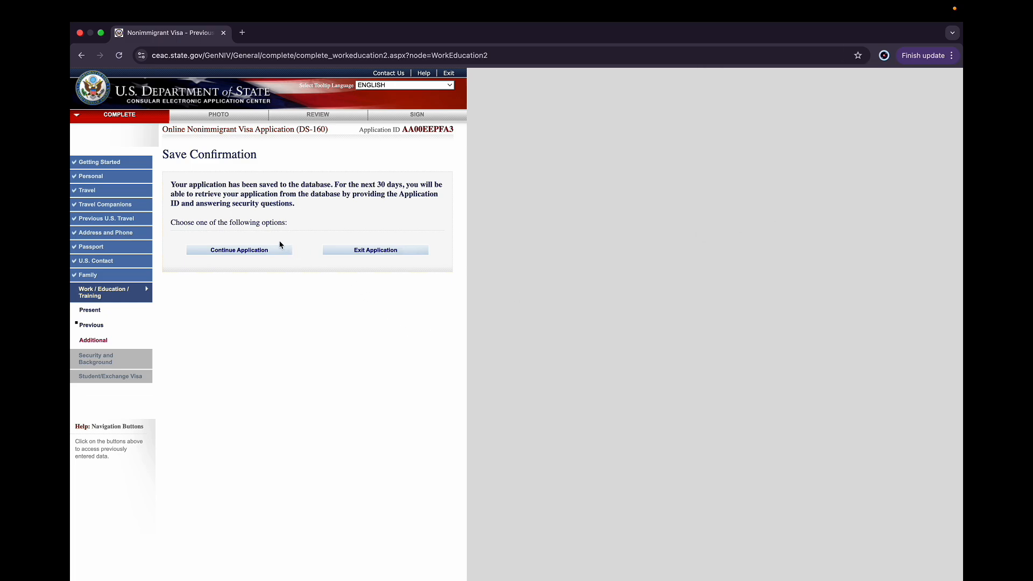
{"action": "left_click", "coordinate": [260, 250]}
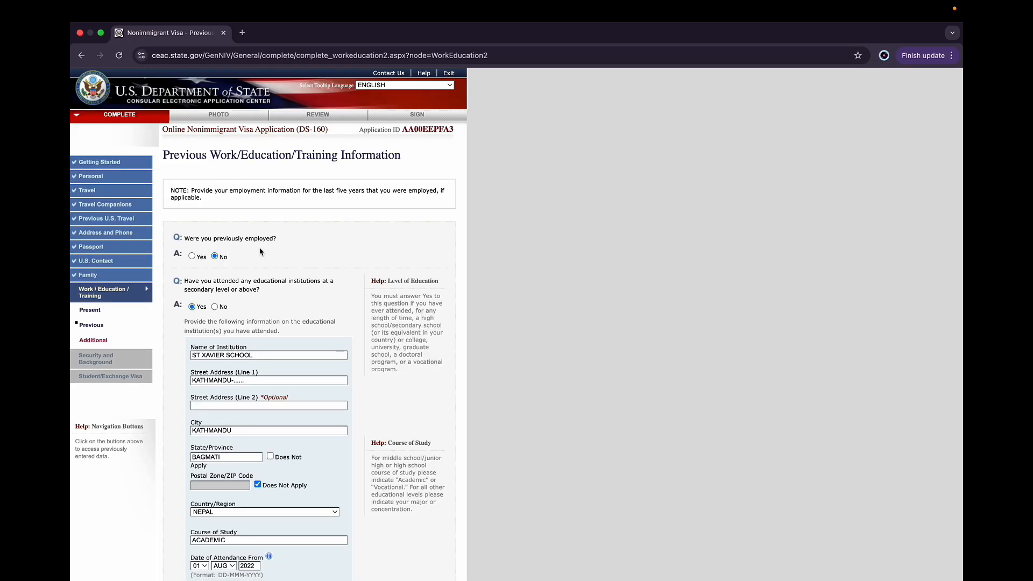
{"action": "scroll", "coordinate": [261, 251], "scroll_direction": "down", "scroll_amount": 5}
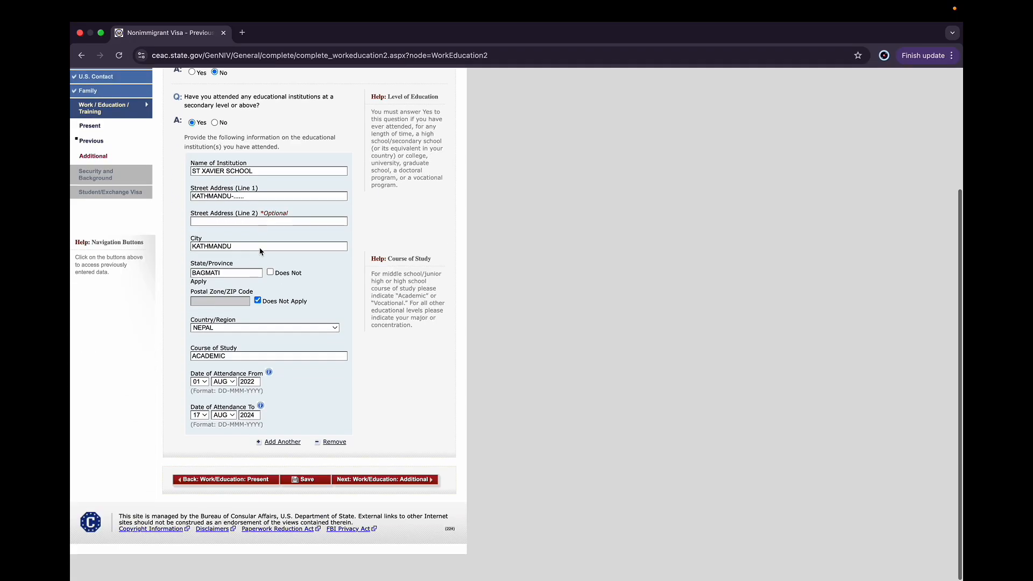
{"action": "left_click", "coordinate": [418, 509]}
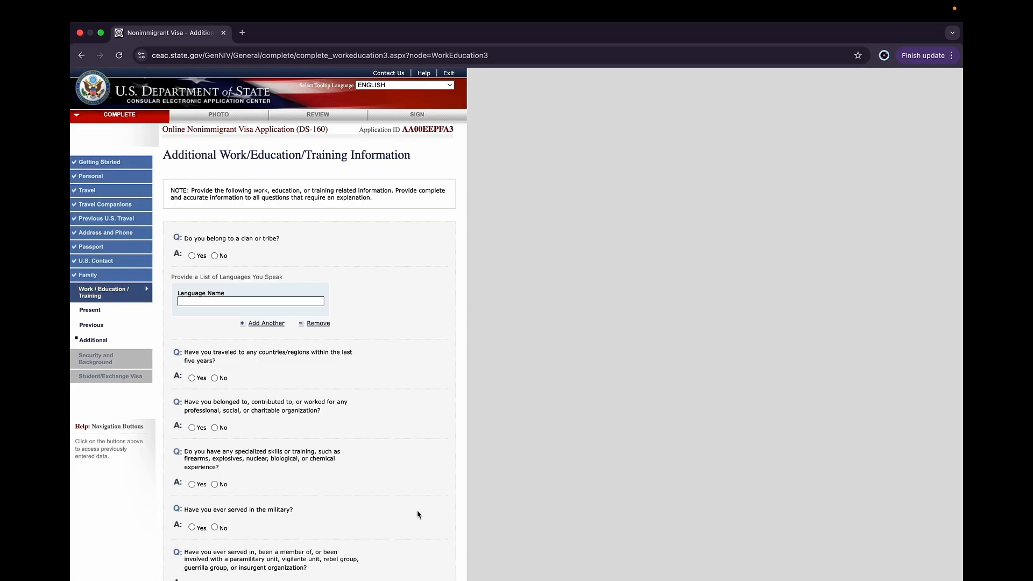
{"action": "scroll", "coordinate": [350, 262], "scroll_direction": "down", "scroll_amount": 1}
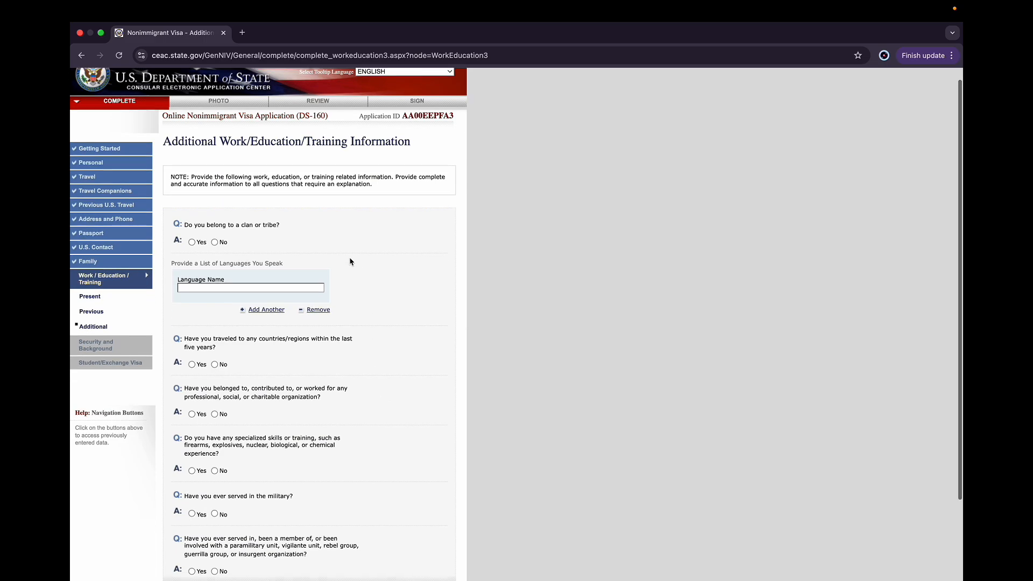
{"action": "left_click", "coordinate": [214, 242]}
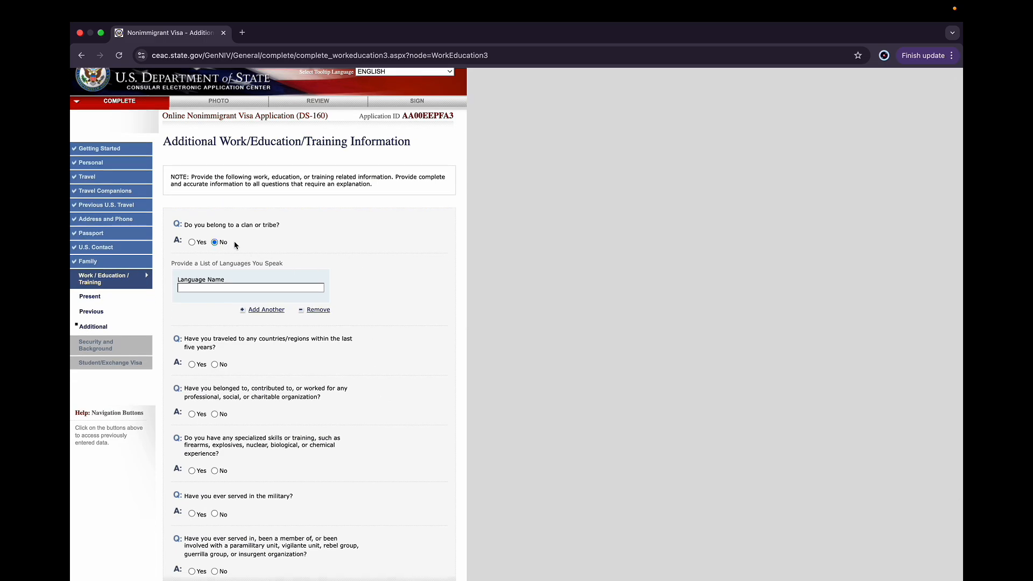
{"action": "scroll", "coordinate": [237, 279], "scroll_direction": "down", "scroll_amount": 1}
{"action": "left_click", "coordinate": [221, 279]}
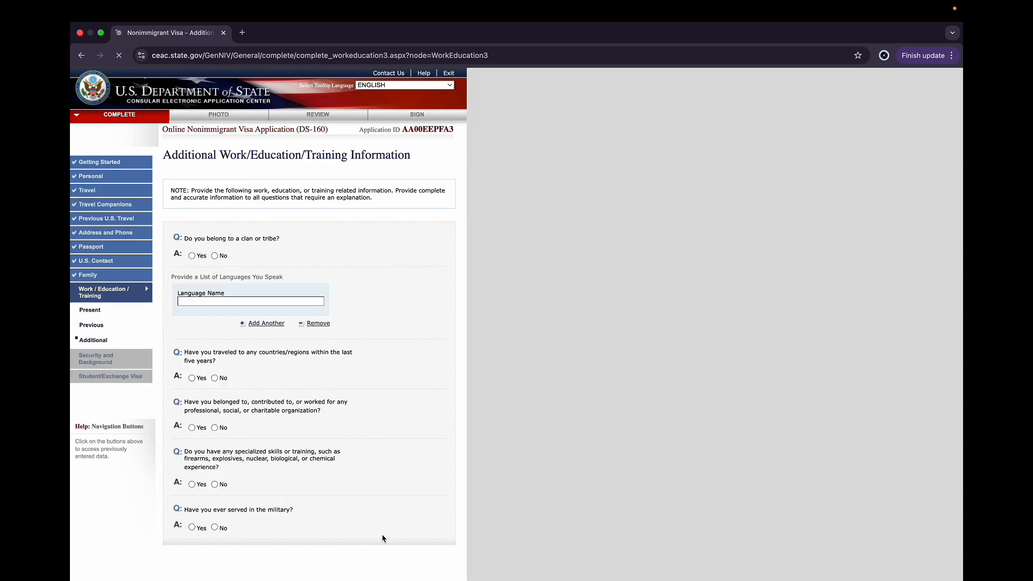
Answer No to belonging to a clan or tribe and enter ENGLISH as a spoken language
{"action": "scroll", "coordinate": [389, 403], "scroll_direction": "down", "scroll_amount": 2}
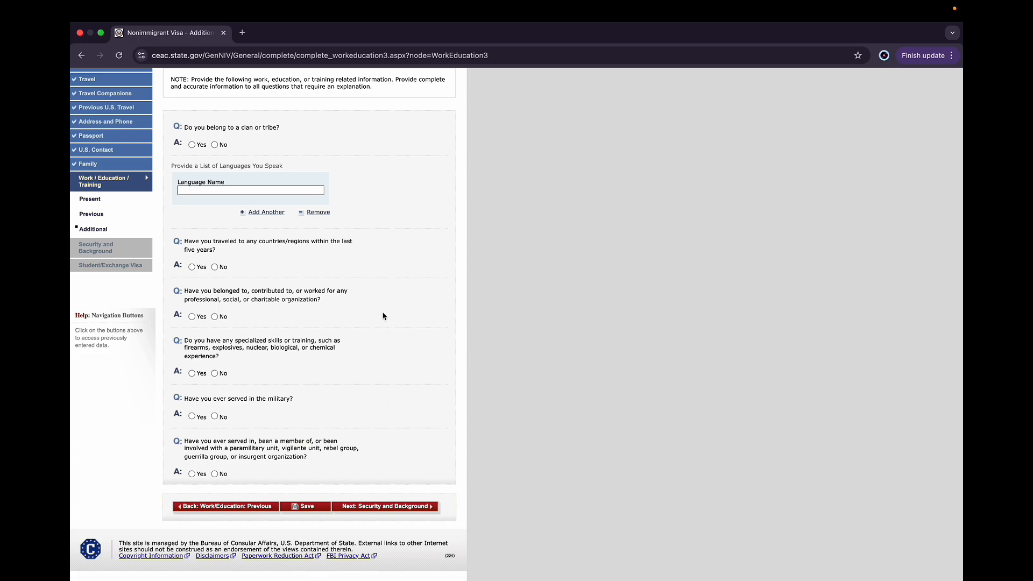
{"action": "scroll", "coordinate": [384, 317], "scroll_direction": "up", "scroll_amount": 2}
{"action": "left_click", "coordinate": [215, 184]}
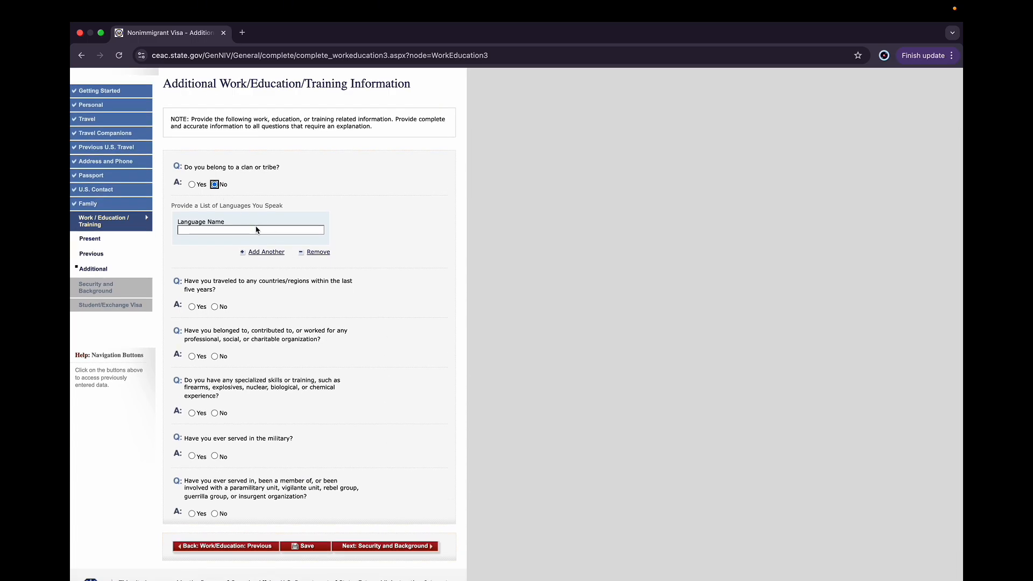
{"action": "left_click", "coordinate": [207, 231]}
{"action": "left_click", "coordinate": [253, 251]}
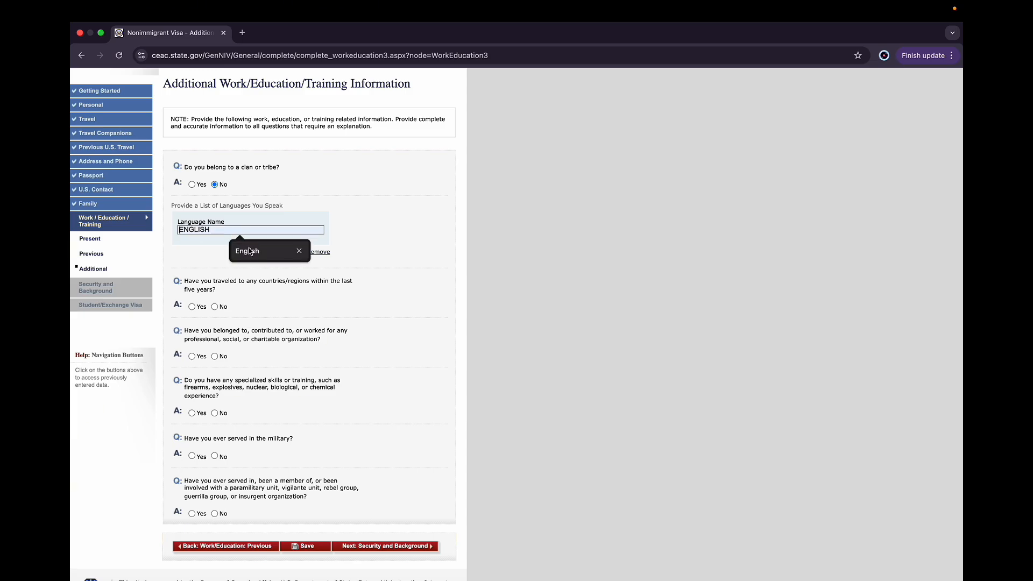
Add a second language entry and fill it with NEPALI
{"action": "left_click", "coordinate": [263, 257]}
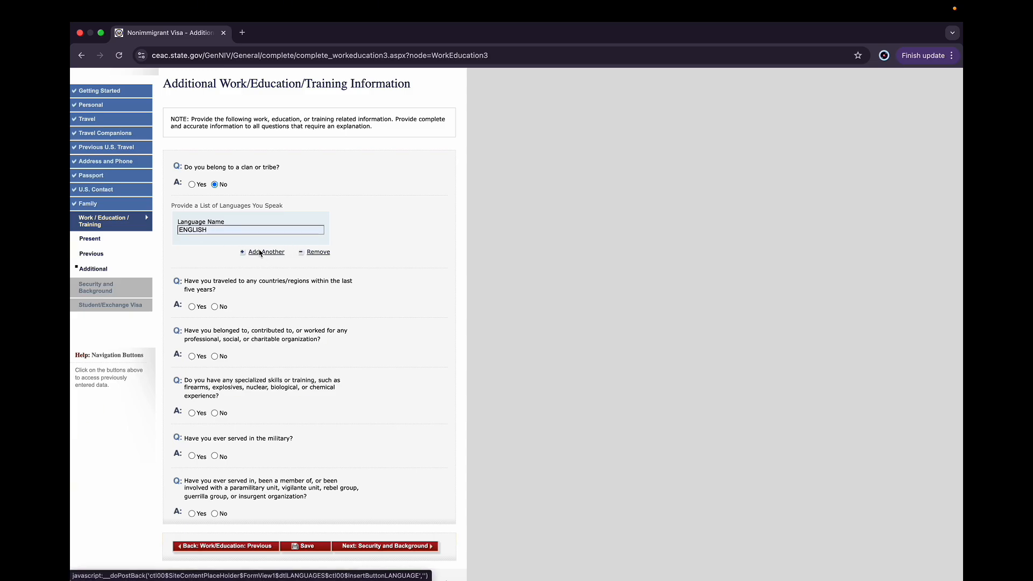
{"action": "left_click", "coordinate": [219, 360]}
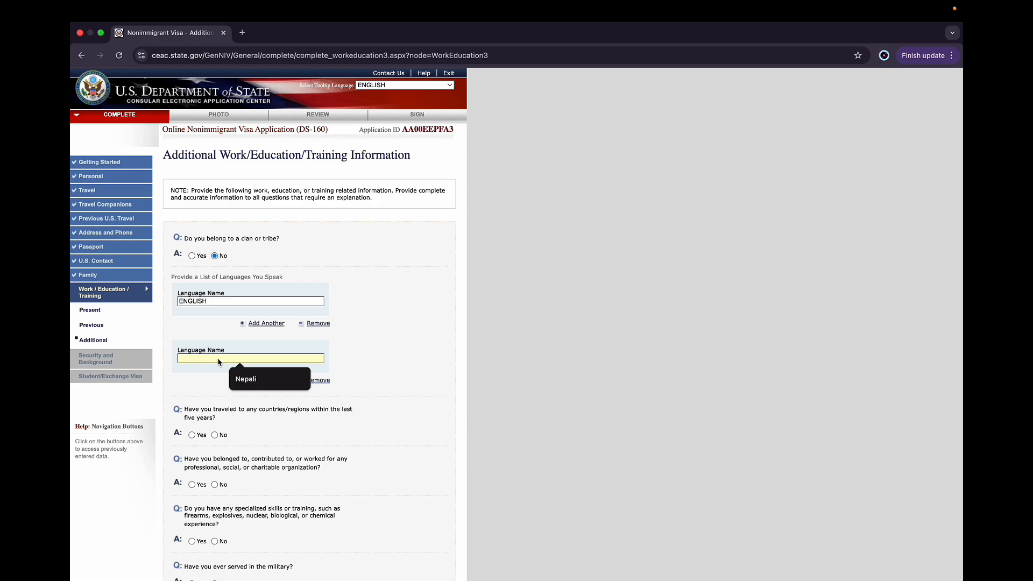
{"action": "left_click", "coordinate": [246, 377]}
Answer No to having traveled to other countries in the last five years
{"action": "scroll", "coordinate": [377, 429], "scroll_direction": "down", "scroll_amount": 2}
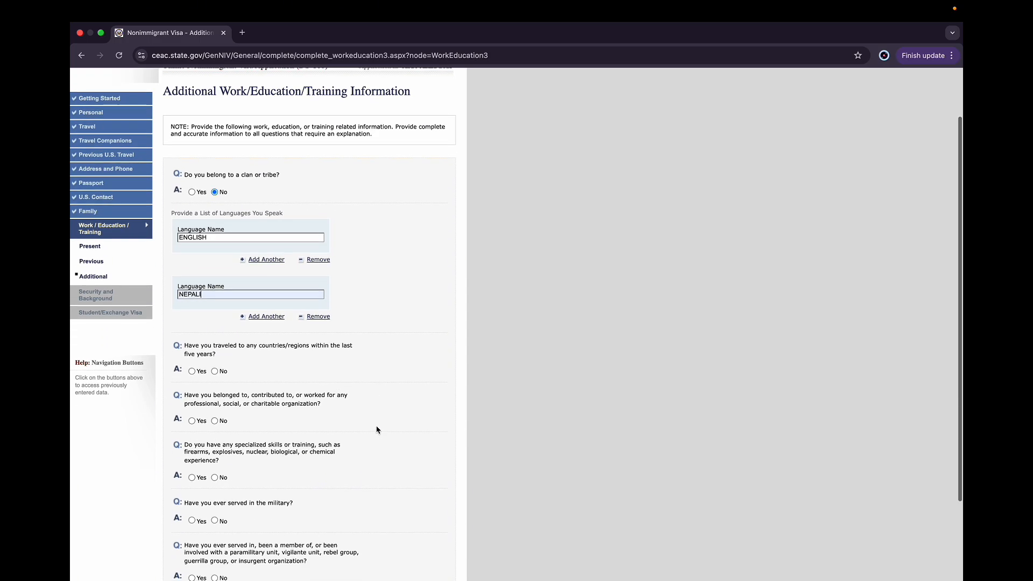
{"action": "scroll", "coordinate": [376, 429], "scroll_direction": "down", "scroll_amount": 2}
{"action": "scroll", "coordinate": [334, 339], "scroll_direction": "down", "scroll_amount": 1}
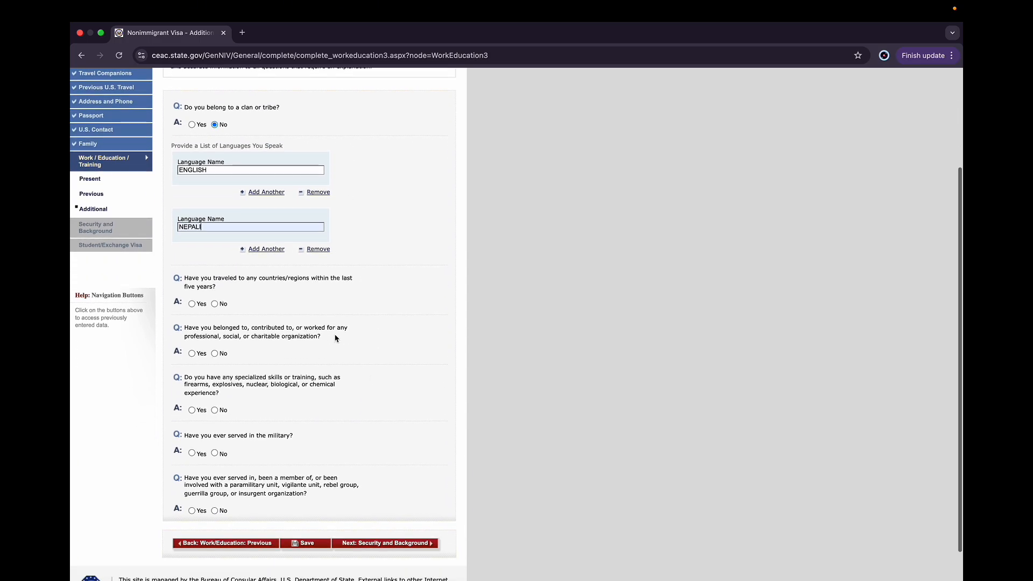
{"action": "scroll", "coordinate": [274, 311], "scroll_direction": "down", "scroll_amount": 1}
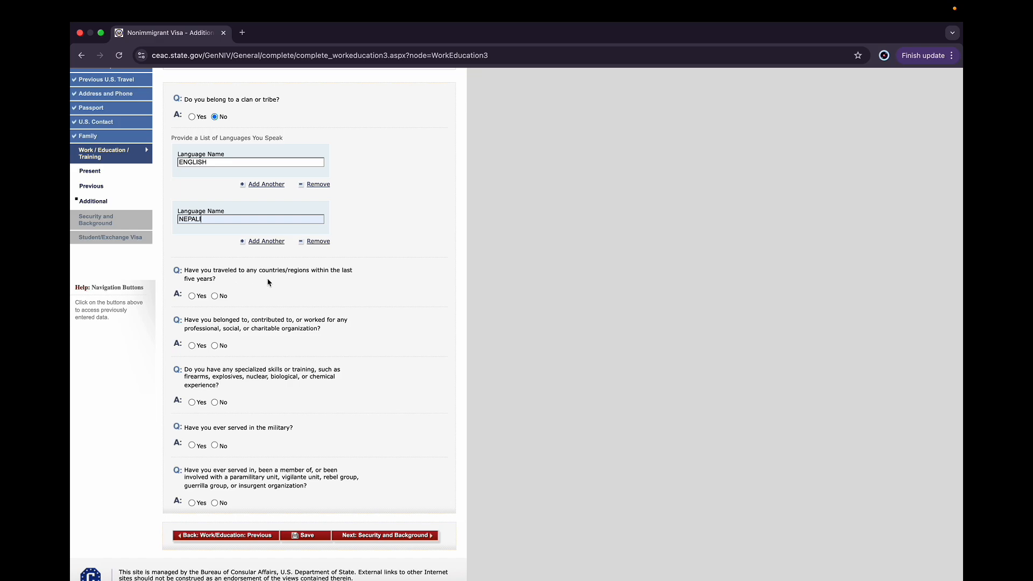
{"action": "left_click", "coordinate": [214, 296]}
Answer Yes to belonging to an organization and enter RED CROSS as the organization name
{"action": "scroll", "coordinate": [262, 426], "scroll_direction": "down", "scroll_amount": 4}
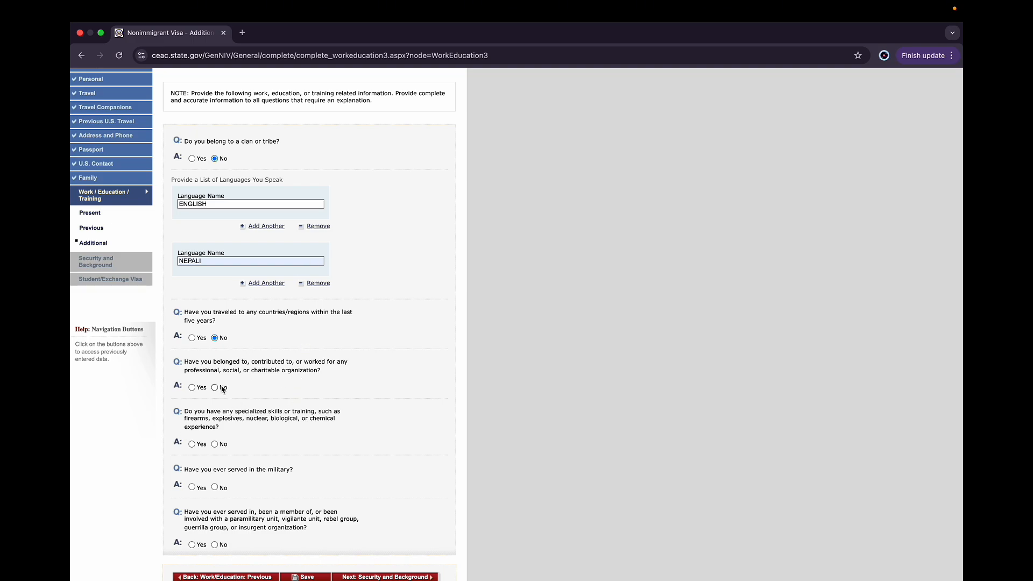
{"action": "left_click", "coordinate": [192, 387]}
{"action": "scroll", "coordinate": [253, 417], "scroll_direction": "down", "scroll_amount": 2}
{"action": "left_click", "coordinate": [228, 482]}
{"action": "type", "text": "RE"}
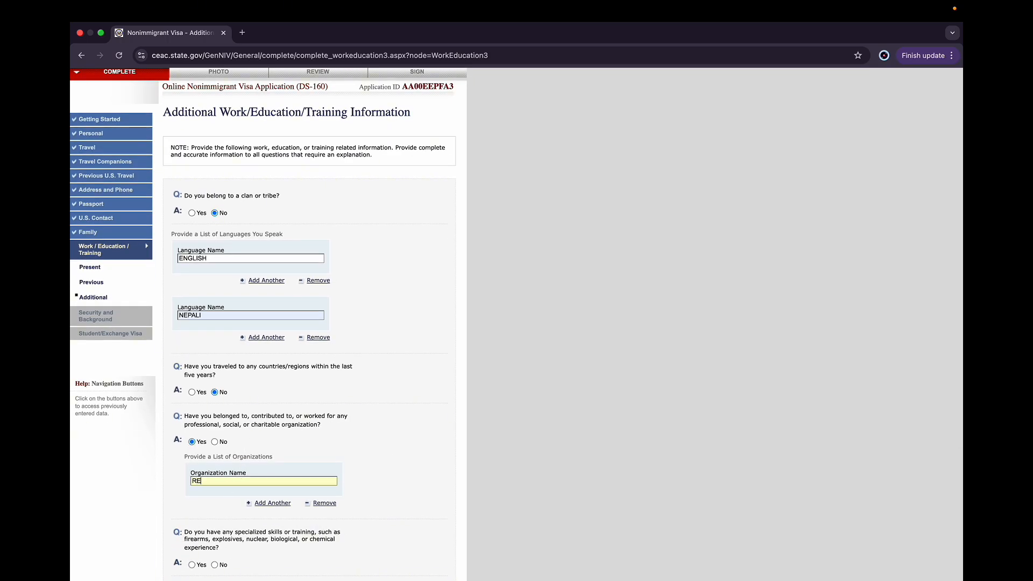
{"action": "type", "text": "D CROSS"}
Add another organization entry named CHILD CLUB
{"action": "left_click", "coordinate": [255, 506]}
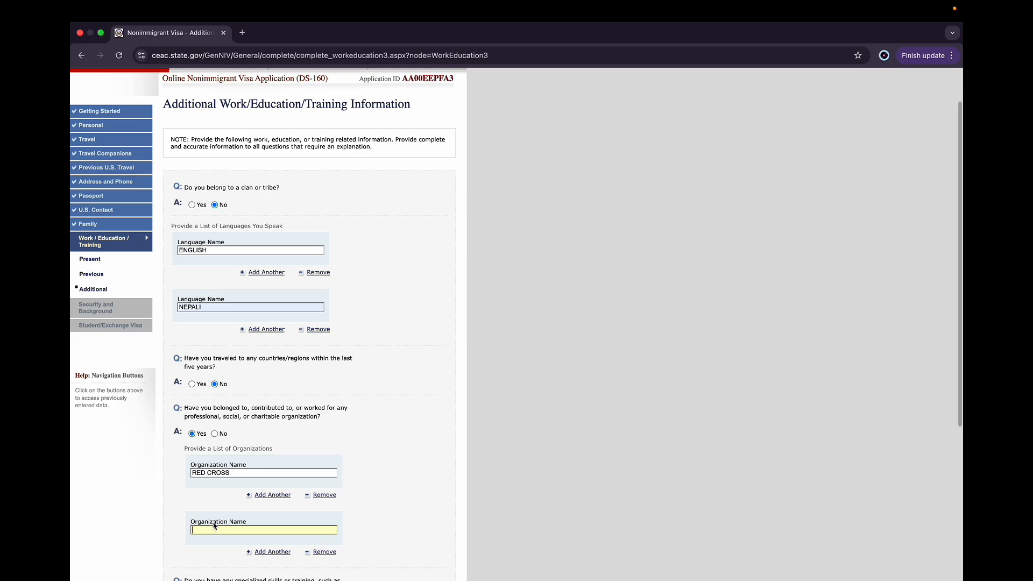
{"action": "scroll", "coordinate": [215, 530], "scroll_direction": "down", "scroll_amount": 3}
{"action": "type", "text": "CHILD CLUB"}
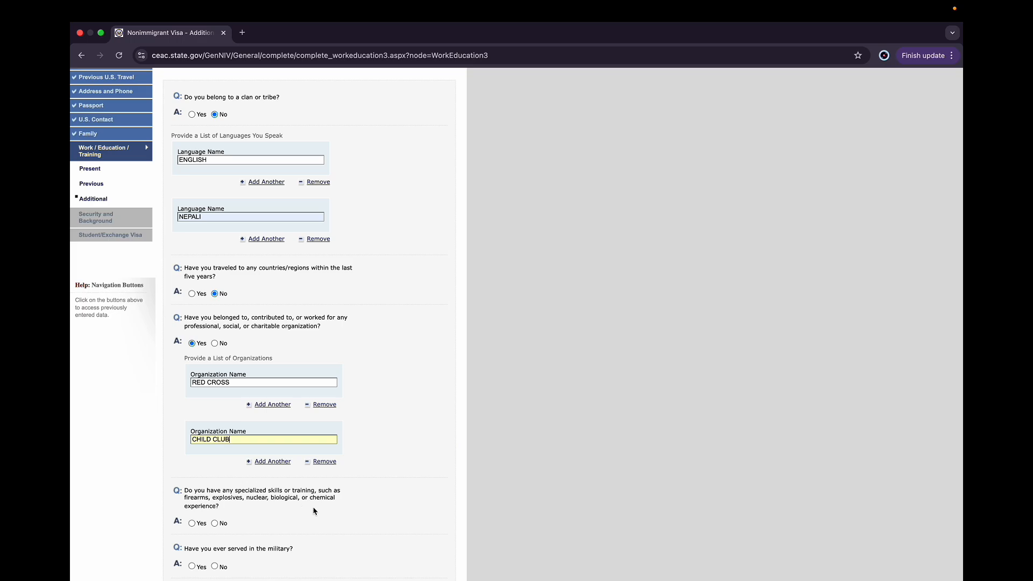
Answer No to having specialized skills or training such as firearms or explosives
{"action": "scroll", "coordinate": [355, 453], "scroll_direction": "down", "scroll_amount": 5}
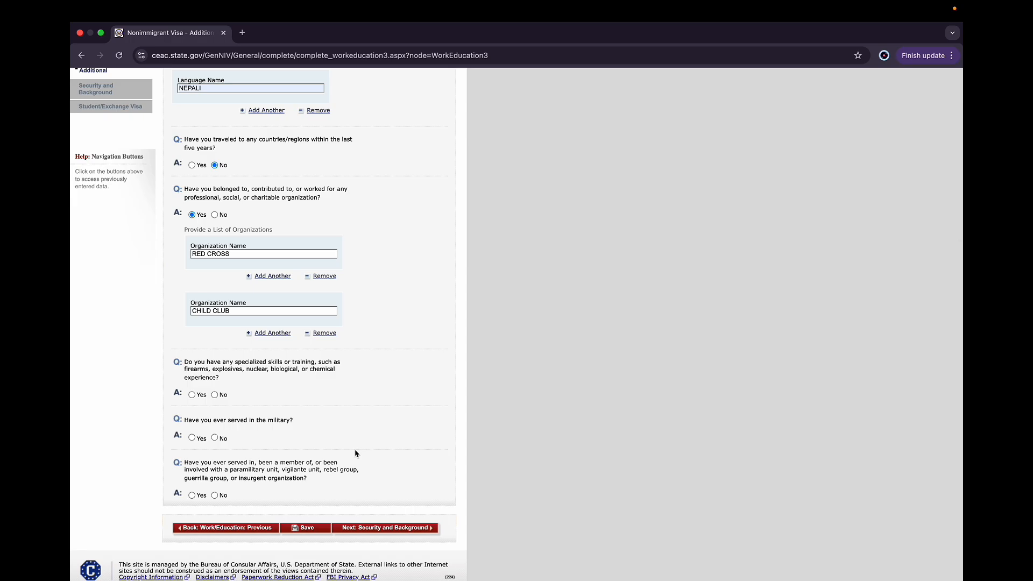
{"action": "scroll", "coordinate": [292, 416], "scroll_direction": "down", "scroll_amount": 1}
{"action": "scroll", "coordinate": [292, 416], "scroll_direction": "up", "scroll_amount": 1}
{"action": "scroll", "coordinate": [293, 416], "scroll_direction": "down", "scroll_amount": 1}
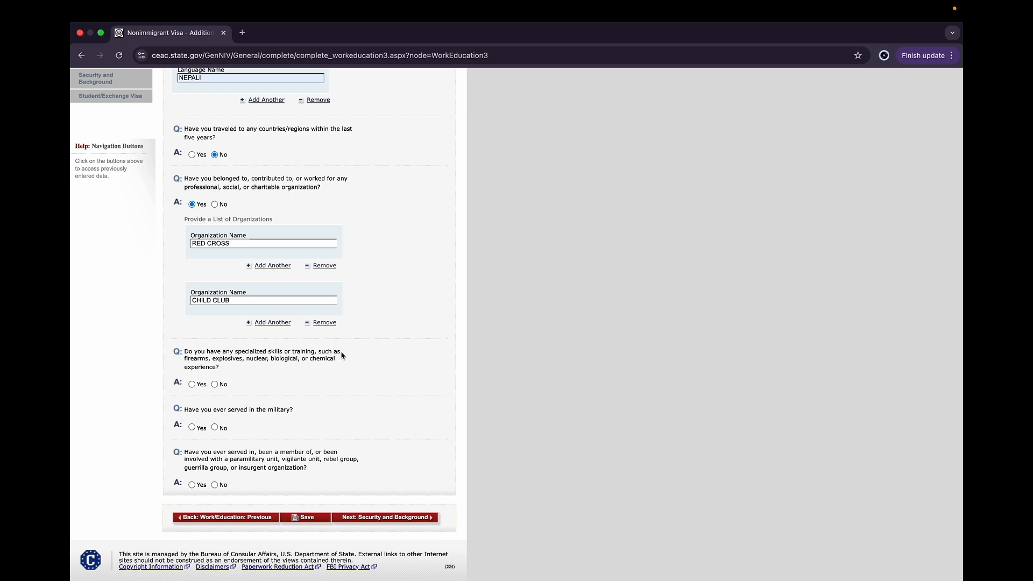
{"action": "left_click", "coordinate": [215, 385]}
Answer No to military service and to involvement with paramilitary, rebel or insurgent groups
{"action": "scroll", "coordinate": [309, 362], "scroll_direction": "down", "scroll_amount": 1}
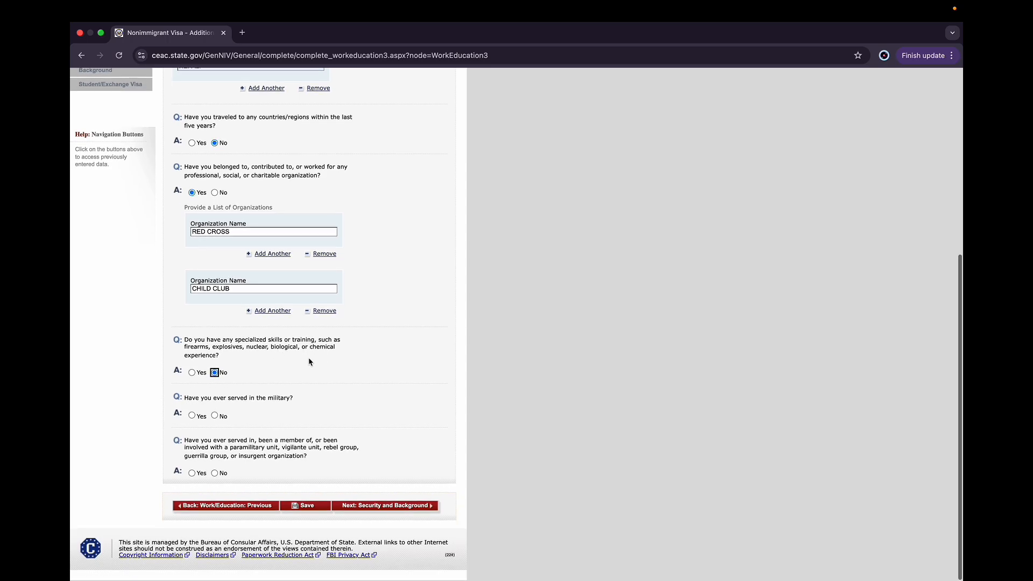
{"action": "left_click", "coordinate": [282, 386]}
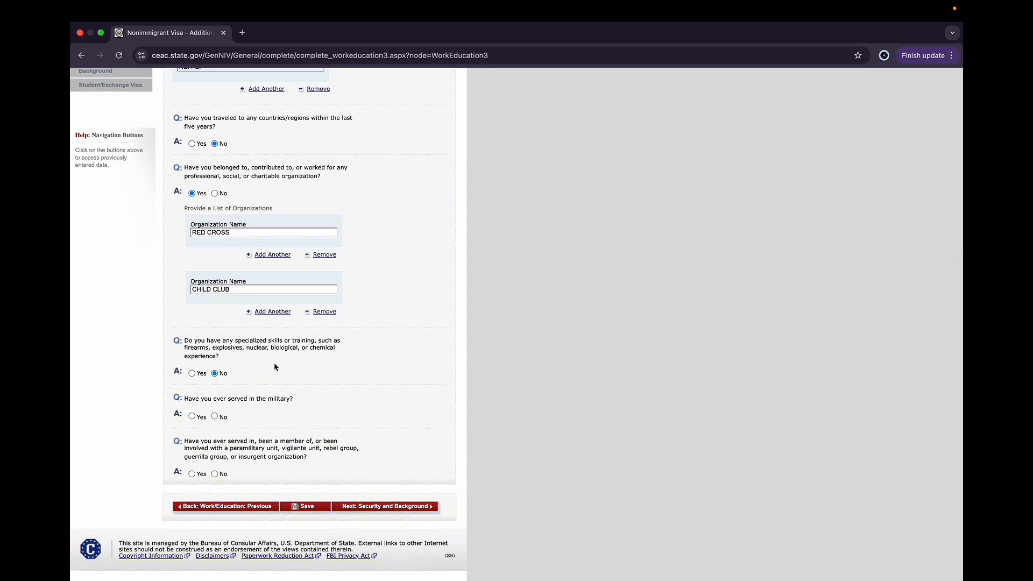
{"action": "left_click", "coordinate": [215, 417]}
{"action": "scroll", "coordinate": [284, 419], "scroll_direction": "down", "scroll_amount": 3}
{"action": "left_click", "coordinate": [220, 474]}
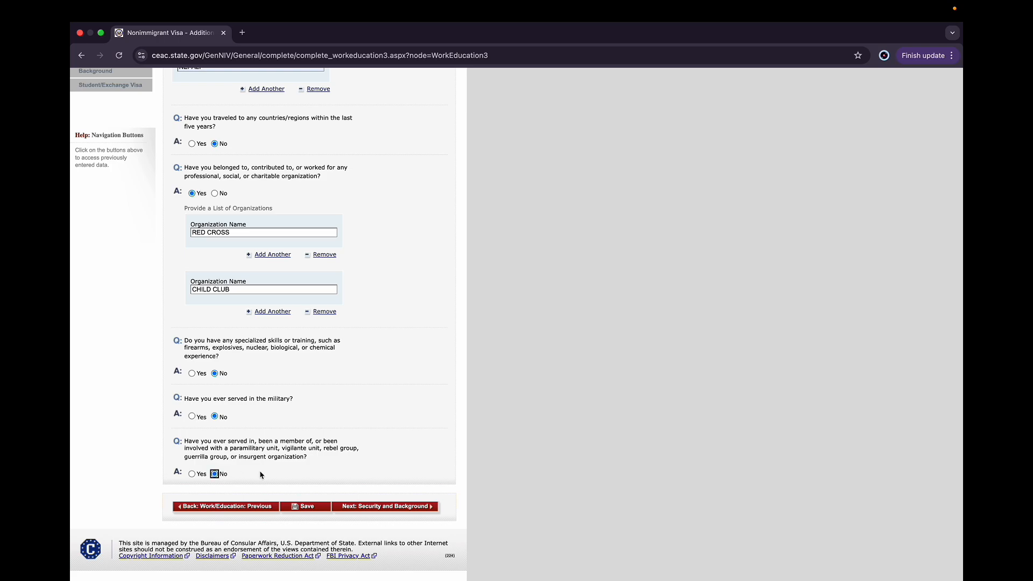
Save the additional work/education page, continue the application, and move on to Security and Background Part 1
{"action": "left_click", "coordinate": [307, 509]}
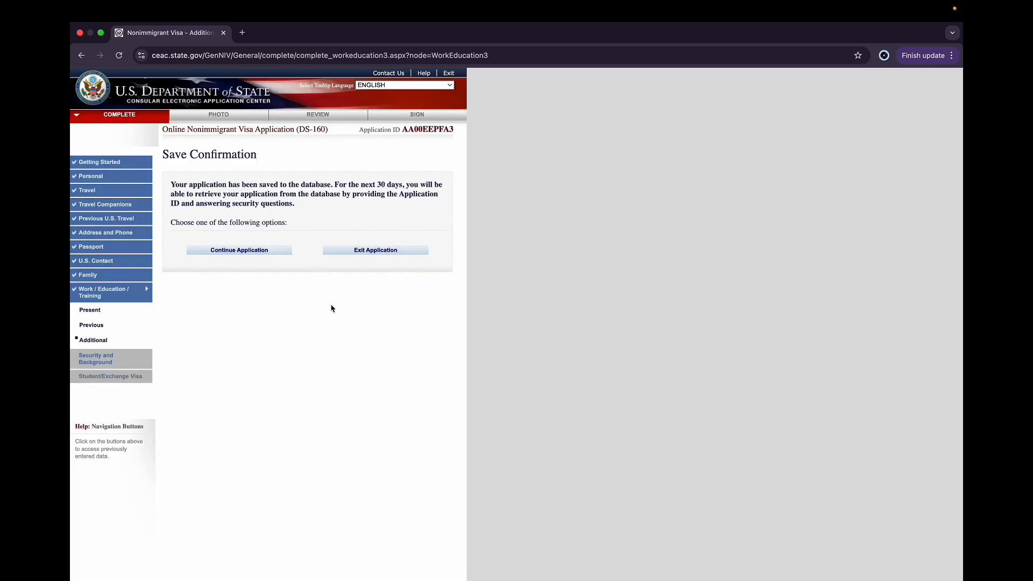
{"action": "left_click", "coordinate": [259, 251]}
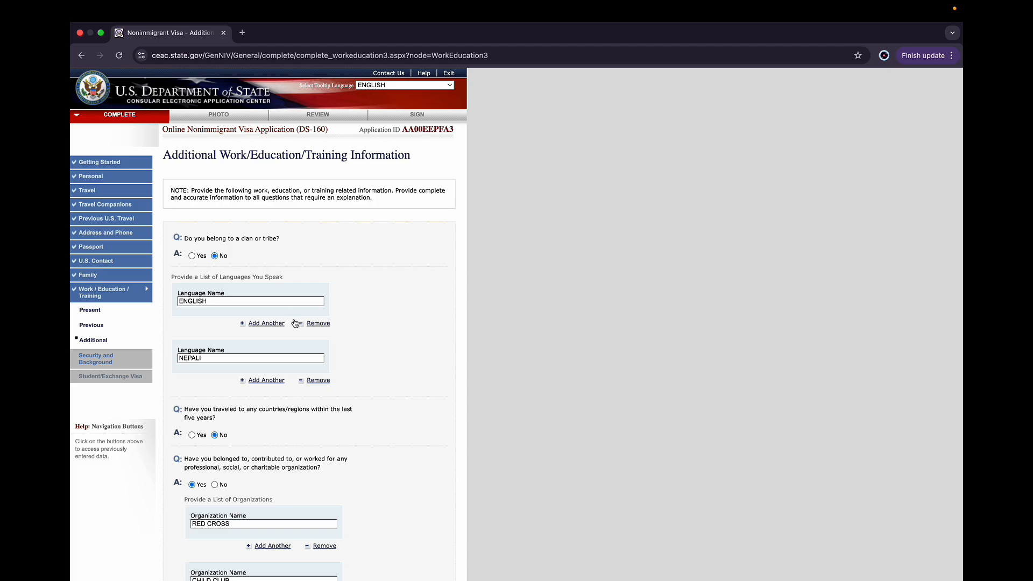
{"action": "scroll", "coordinate": [332, 424], "scroll_direction": "down", "scroll_amount": 3}
{"action": "scroll", "coordinate": [331, 425], "scroll_direction": "down", "scroll_amount": 4}
{"action": "scroll", "coordinate": [340, 480], "scroll_direction": "down", "scroll_amount": 10}
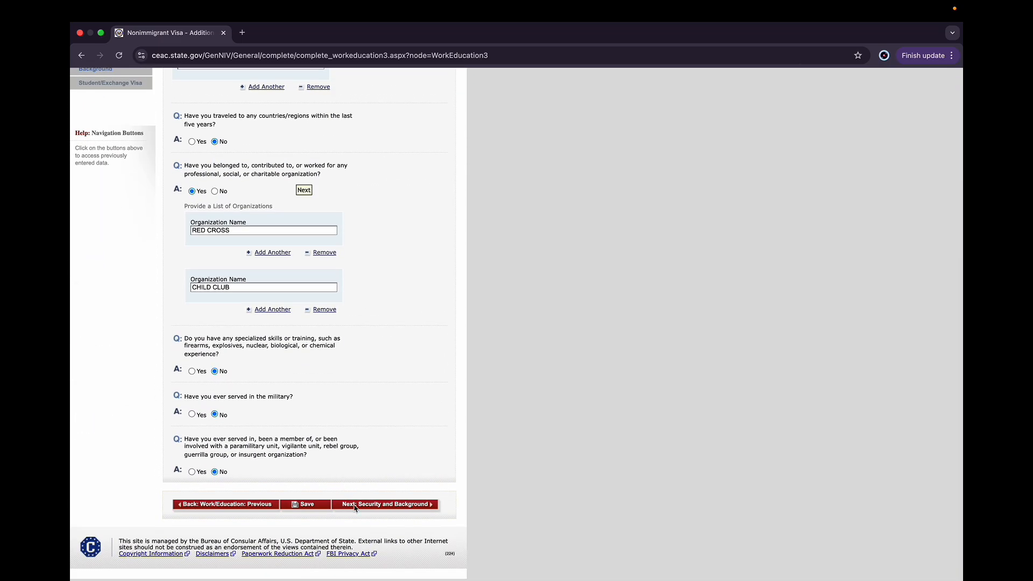
{"action": "left_click", "coordinate": [357, 504]}
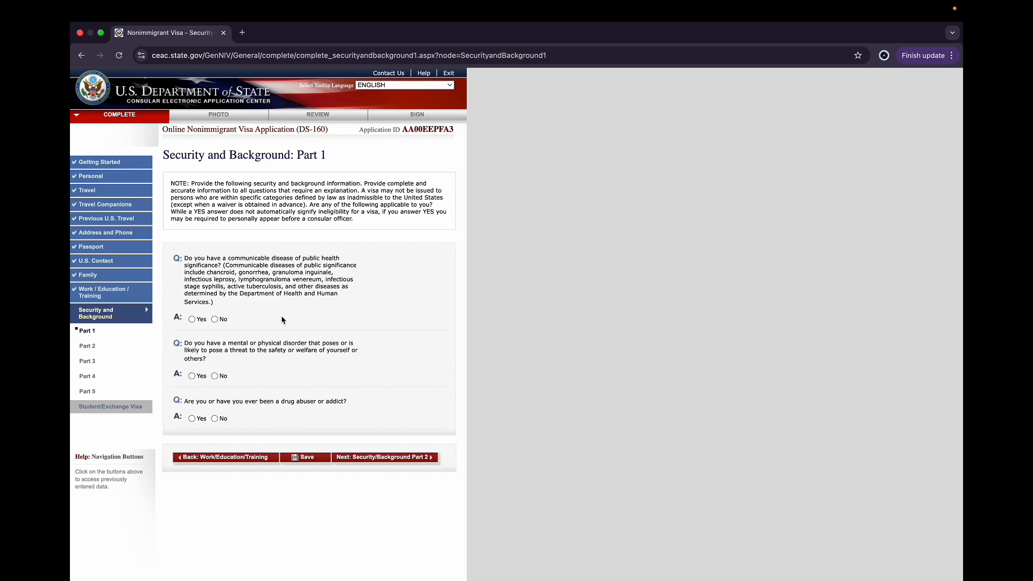
Answer No to the communicable disease, mental disorder and drug abuse questions, then save the page
{"action": "left_click", "coordinate": [215, 320]}
{"action": "left_click", "coordinate": [214, 376]}
{"action": "left_click", "coordinate": [214, 418]}
{"action": "left_click", "coordinate": [306, 458]}
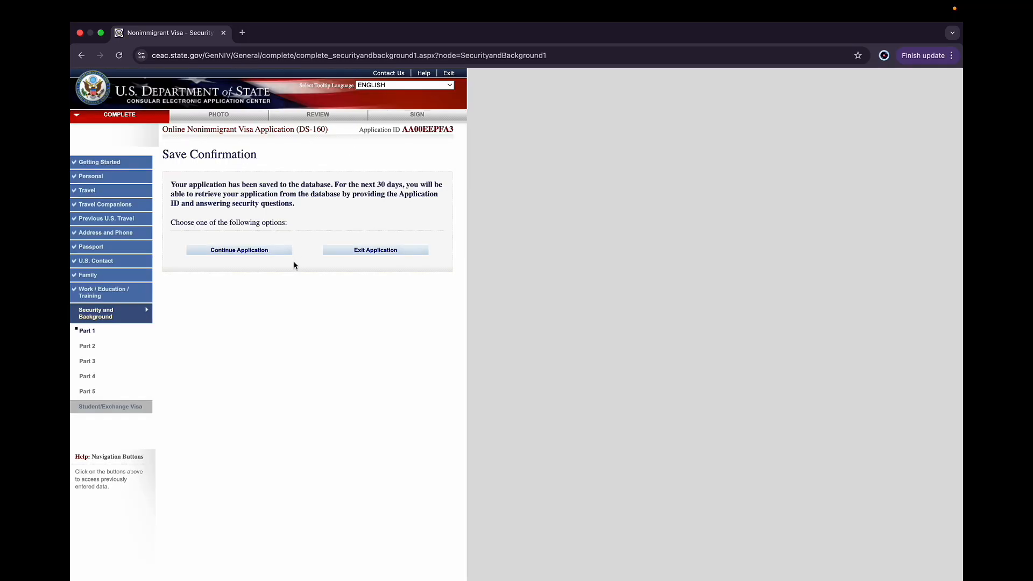
Continue to Security and Background Part 2 and answer No to the arrest/conviction and controlled substances questions
{"action": "left_click", "coordinate": [243, 251]}
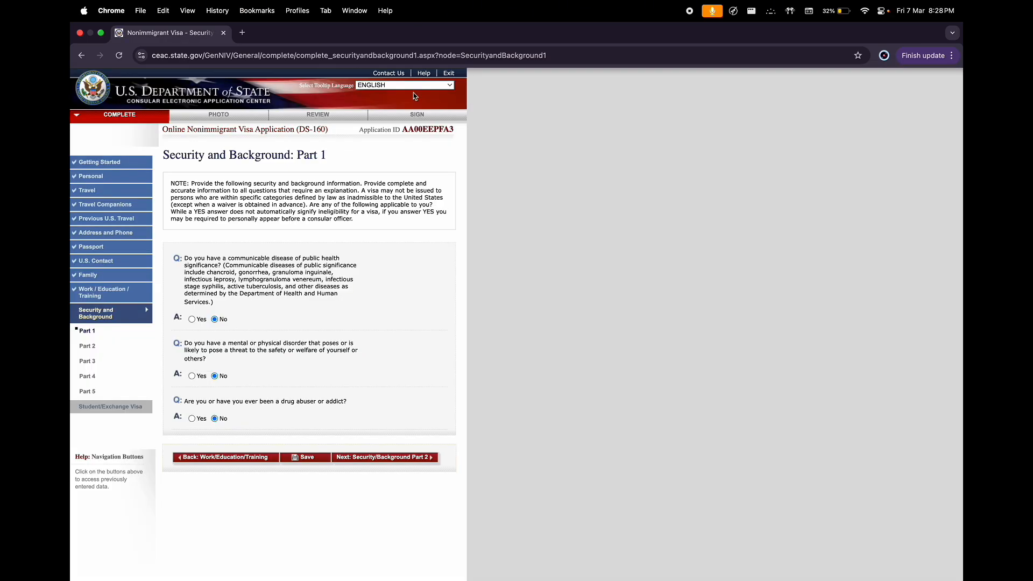
{"action": "left_click", "coordinate": [351, 458]}
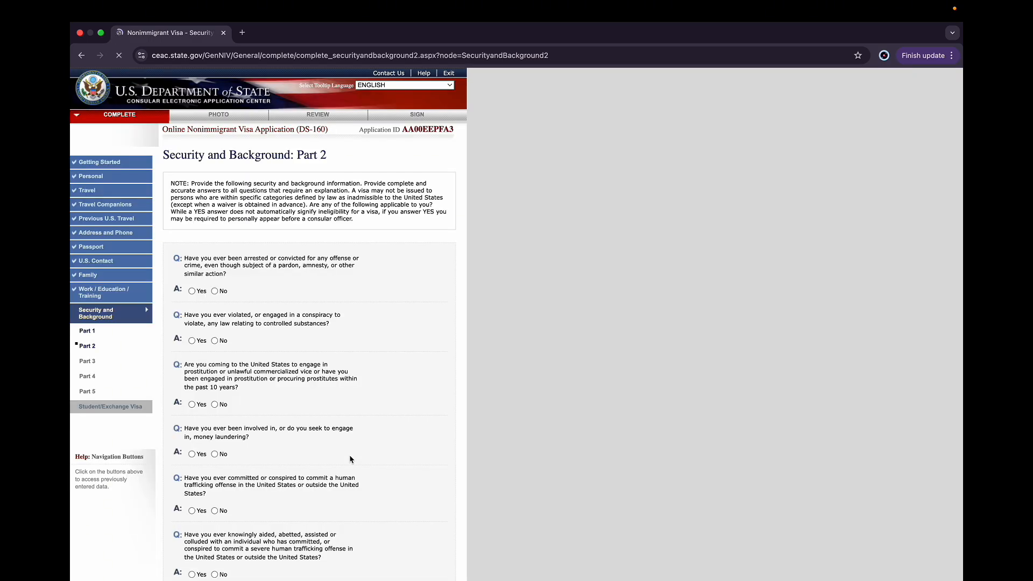
{"action": "left_click", "coordinate": [214, 291]}
{"action": "scroll", "coordinate": [260, 323], "scroll_direction": "down", "scroll_amount": 2}
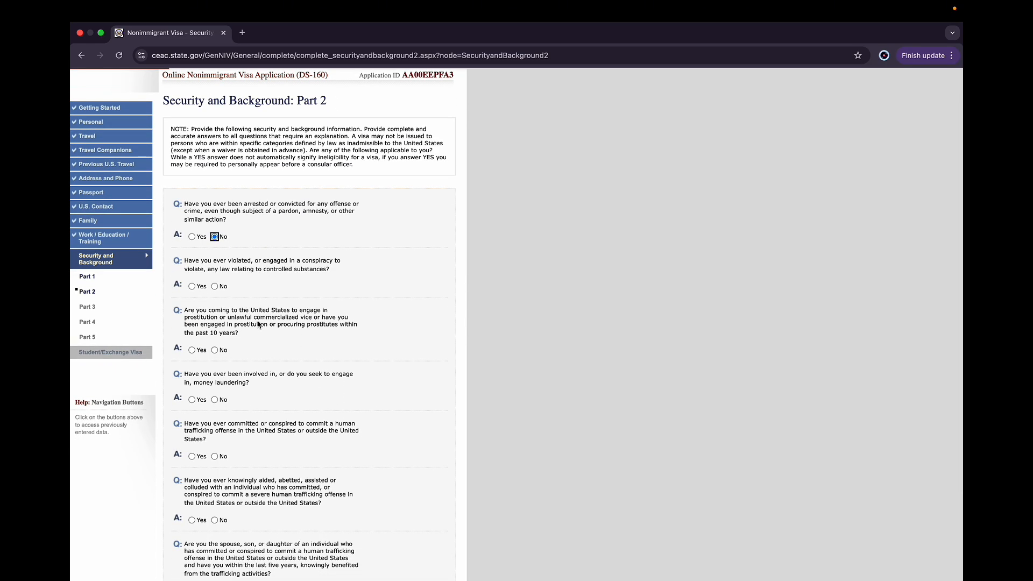
{"action": "scroll", "coordinate": [258, 324], "scroll_direction": "up", "scroll_amount": 1}
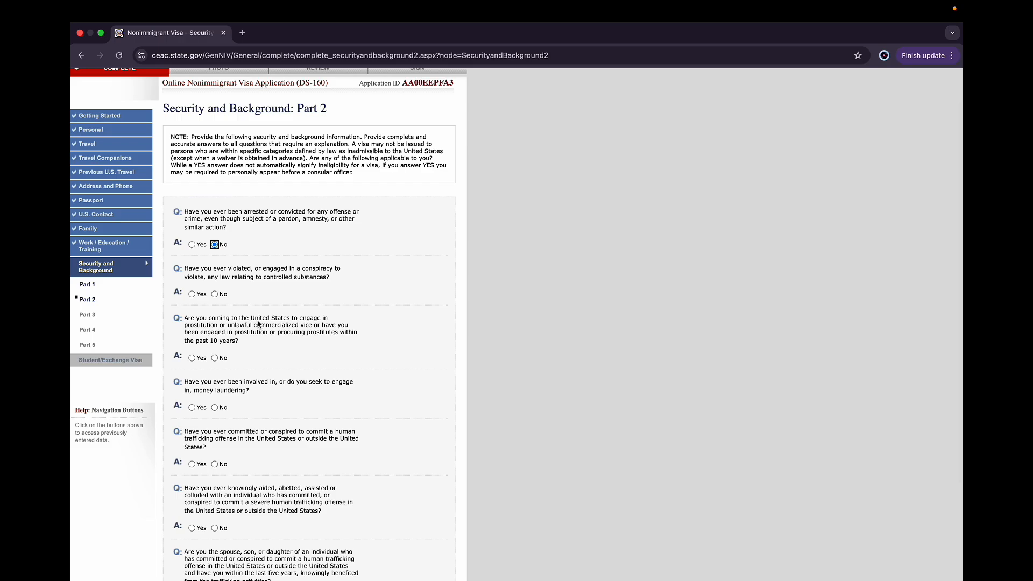
{"action": "left_click", "coordinate": [214, 295]}
Answer No to the prostitution and money laundering questions
{"action": "scroll", "coordinate": [216, 301], "scroll_direction": "down", "scroll_amount": 2}
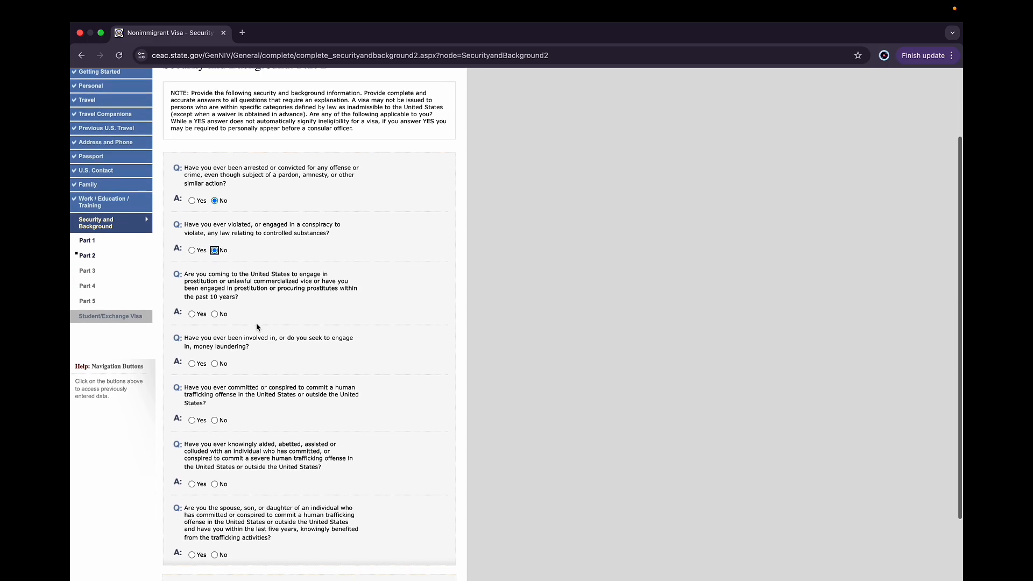
{"action": "left_click", "coordinate": [215, 313]}
{"action": "scroll", "coordinate": [275, 328], "scroll_direction": "down", "scroll_amount": 1}
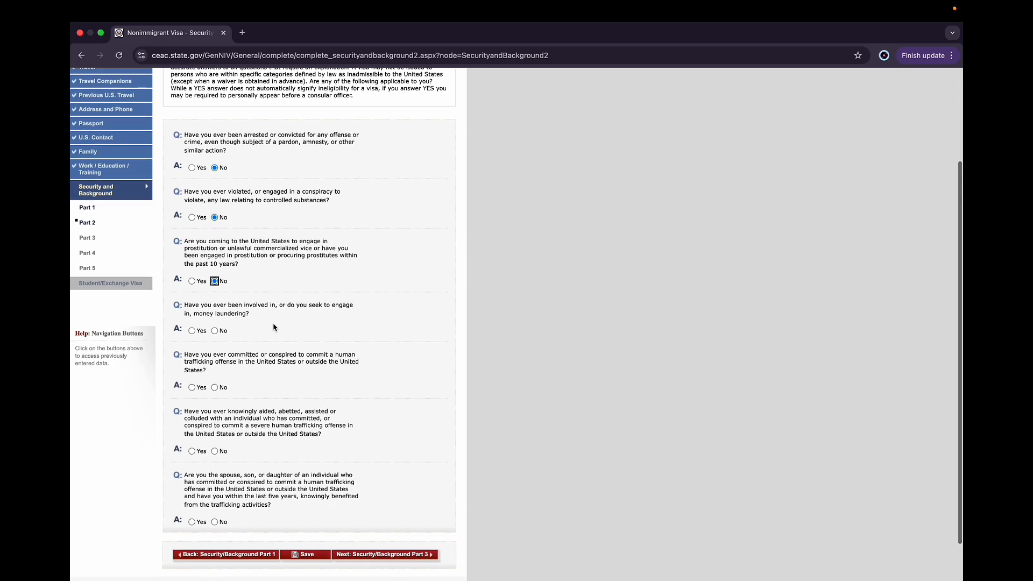
{"action": "scroll", "coordinate": [240, 332], "scroll_direction": "down", "scroll_amount": 1}
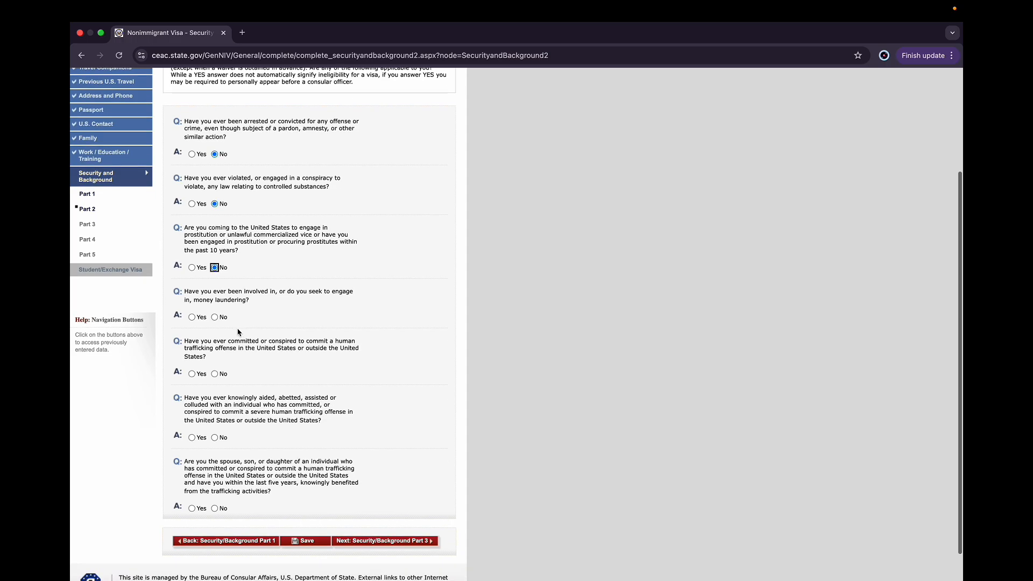
{"action": "left_click", "coordinate": [215, 317]}
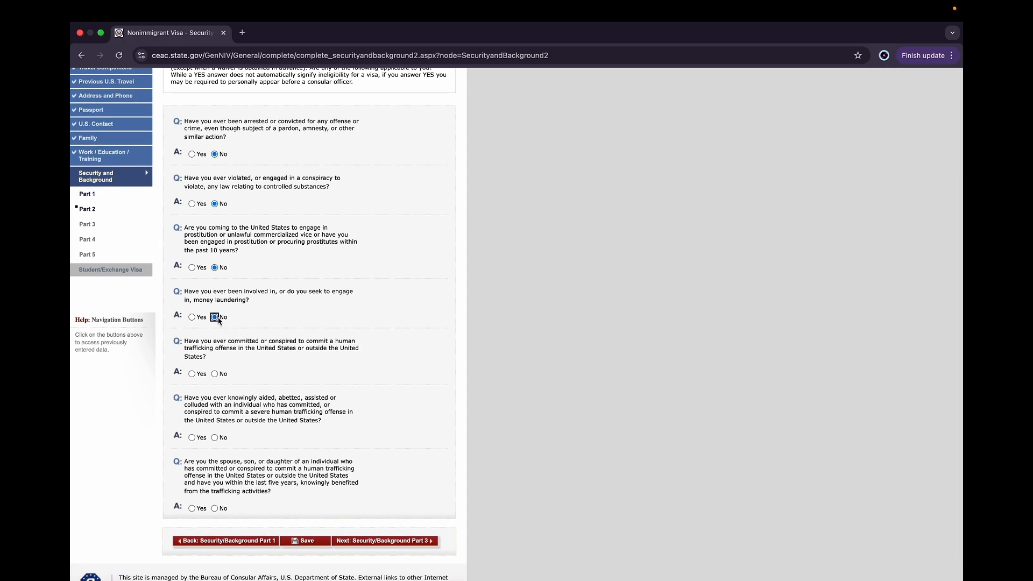
Answer No to the three human trafficking questions and save the Part 2 page
{"action": "scroll", "coordinate": [218, 321], "scroll_direction": "down", "scroll_amount": 1}
{"action": "left_click", "coordinate": [214, 340]}
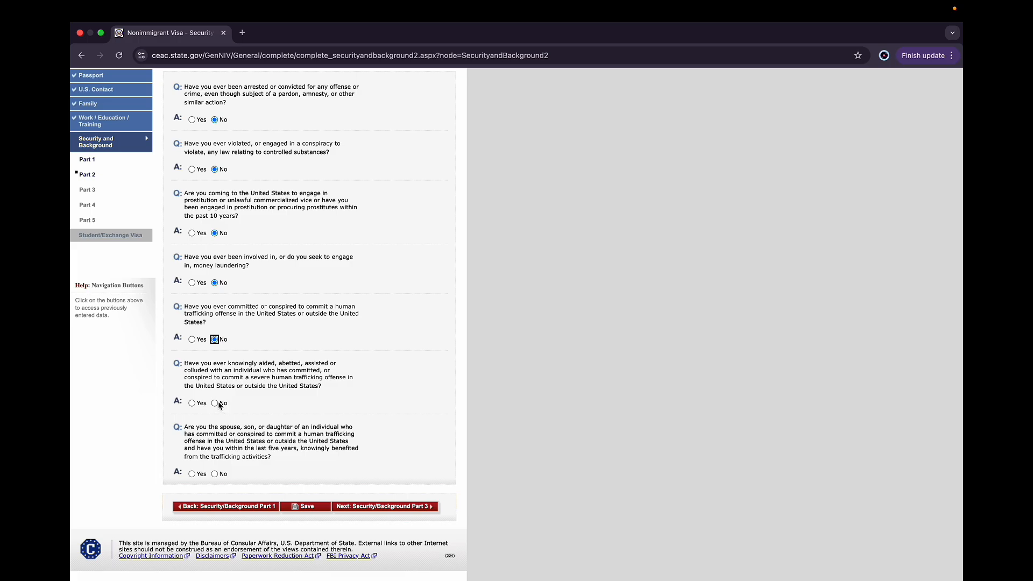
{"action": "left_click", "coordinate": [218, 404]}
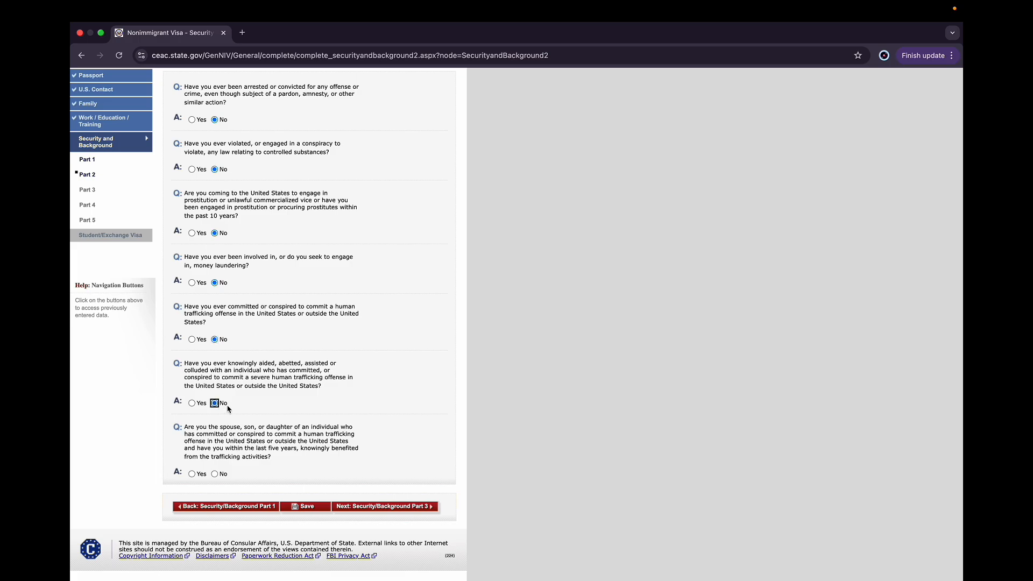
{"action": "left_click", "coordinate": [216, 475]}
{"action": "left_click", "coordinate": [299, 508]}
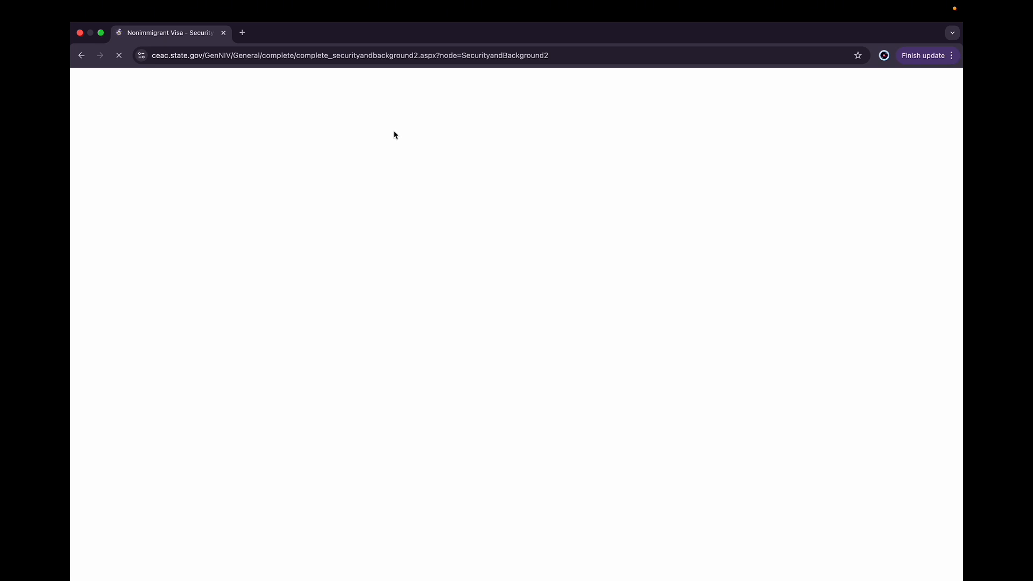
Return to the Part 2 page, save it once more and continue the application
{"action": "mouse_move", "coordinate": [457, 2]}
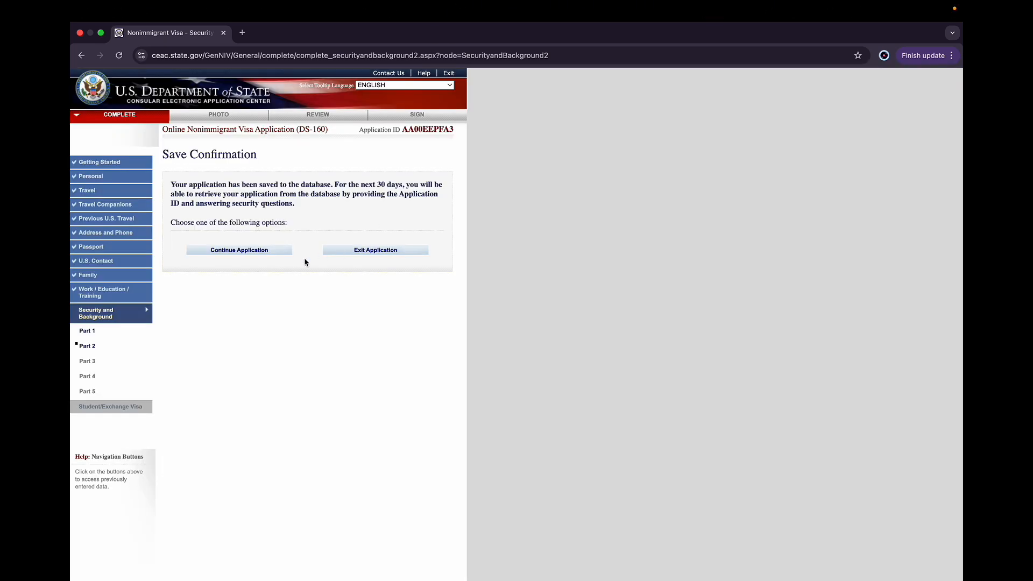
{"action": "left_click", "coordinate": [263, 252]}
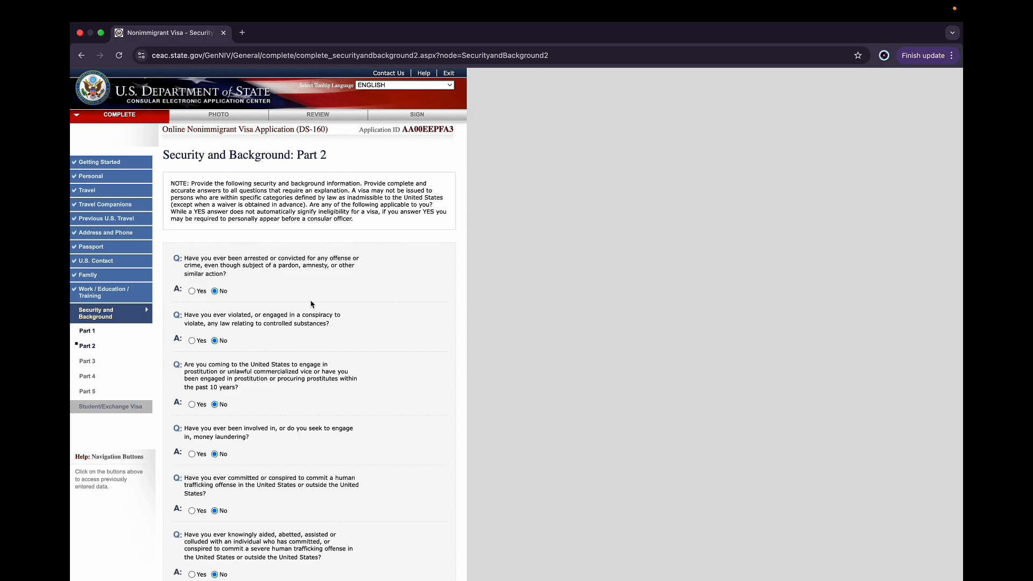
{"action": "scroll", "coordinate": [279, 413], "scroll_direction": "down", "scroll_amount": 5}
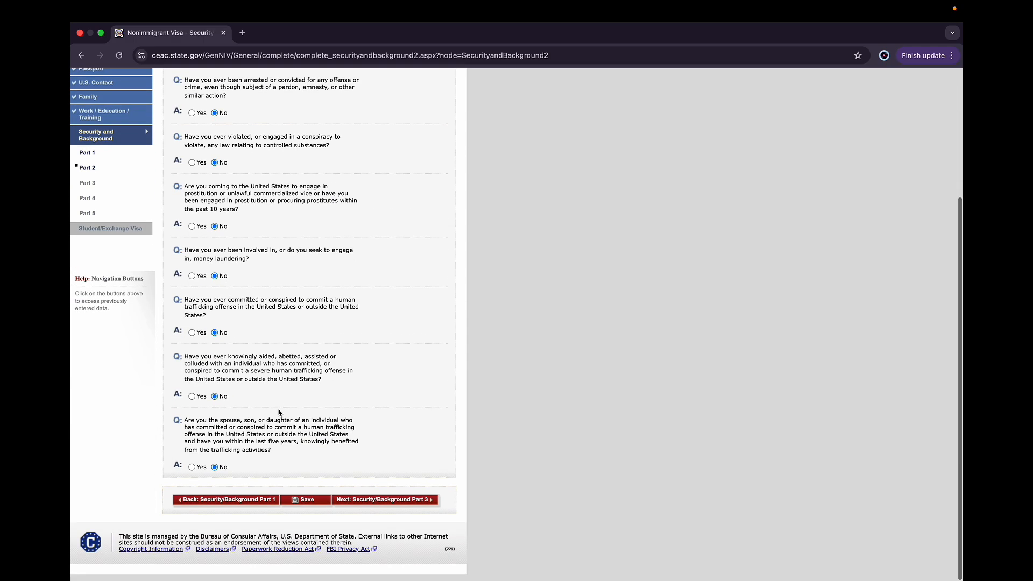
{"action": "left_click", "coordinate": [299, 507]}
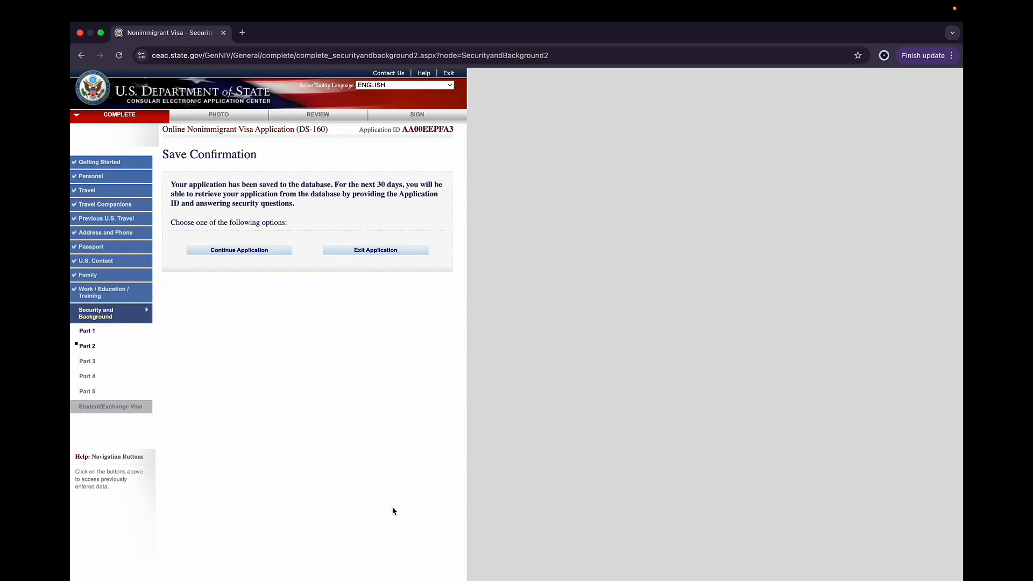
{"action": "left_click", "coordinate": [269, 251]}
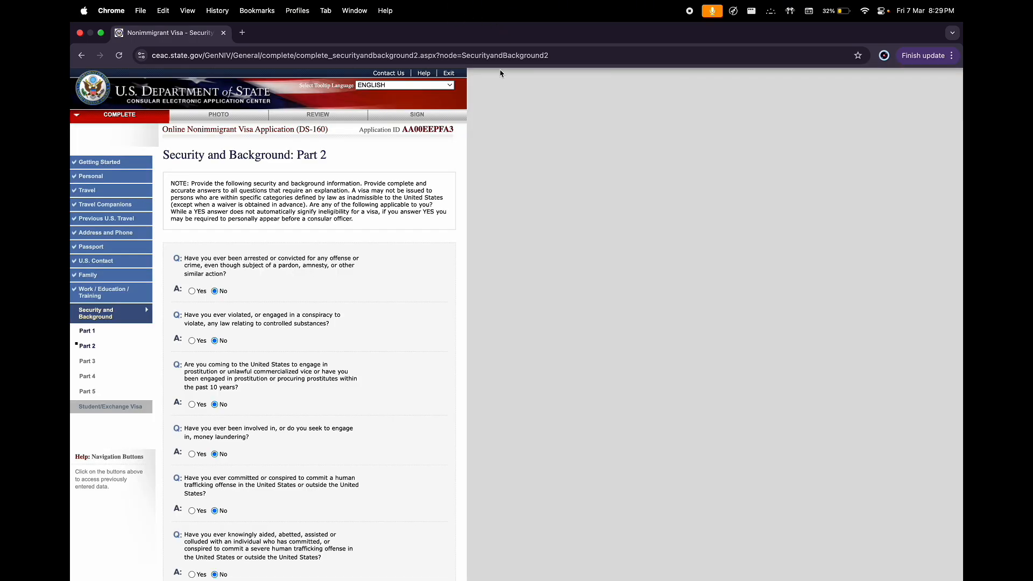
Go to Security and Background Part 3 and answer No to the espionage, terrorist activity, terrorist support and membership questions
{"action": "scroll", "coordinate": [359, 440], "scroll_direction": "down", "scroll_amount": 3}
{"action": "scroll", "coordinate": [360, 440], "scroll_direction": "down", "scroll_amount": 1}
{"action": "left_click", "coordinate": [385, 506]}
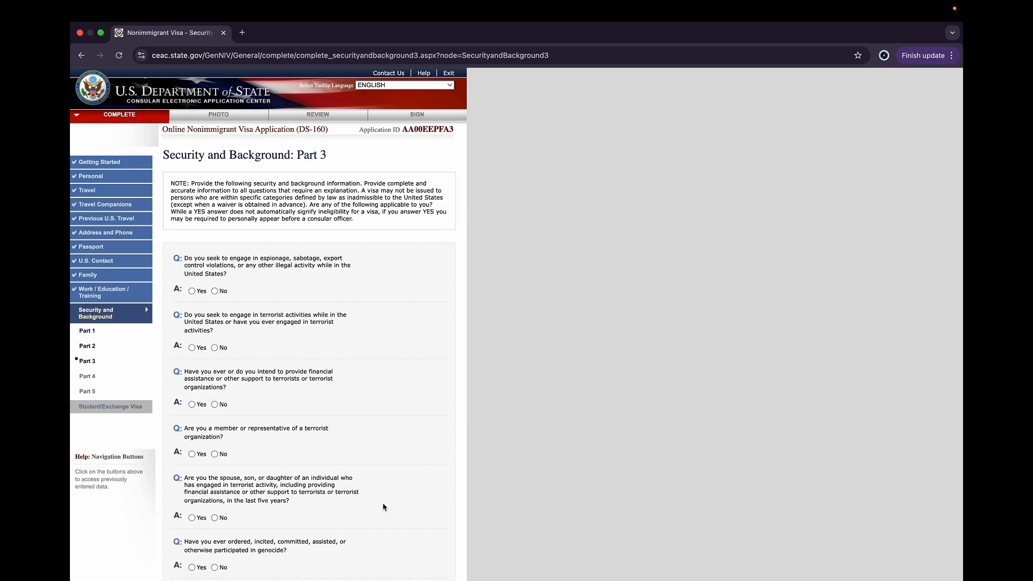
{"action": "scroll", "coordinate": [384, 508], "scroll_direction": "down", "scroll_amount": 10}
{"action": "scroll", "coordinate": [383, 506], "scroll_direction": "up", "scroll_amount": 10}
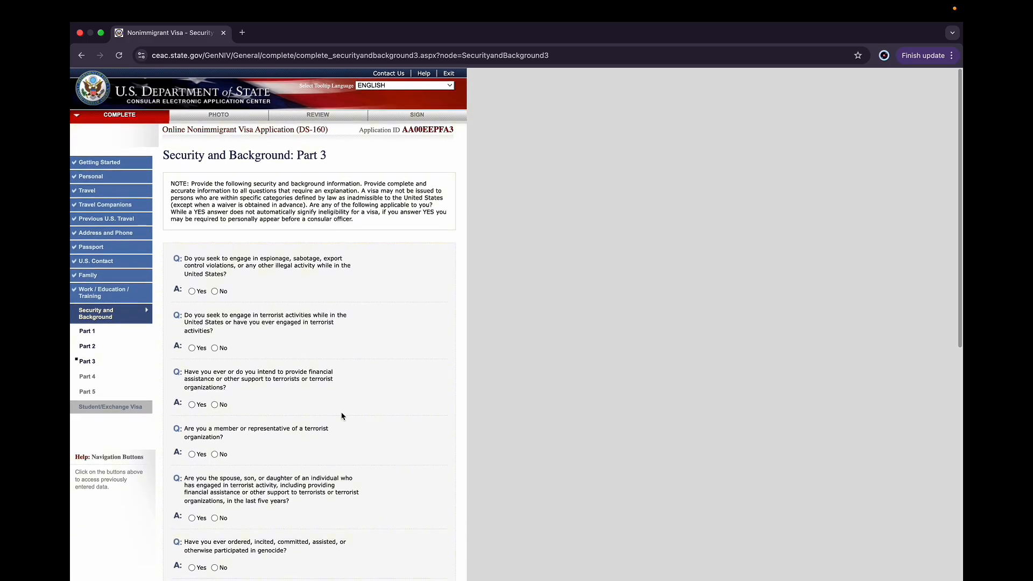
{"action": "left_click", "coordinate": [215, 291]}
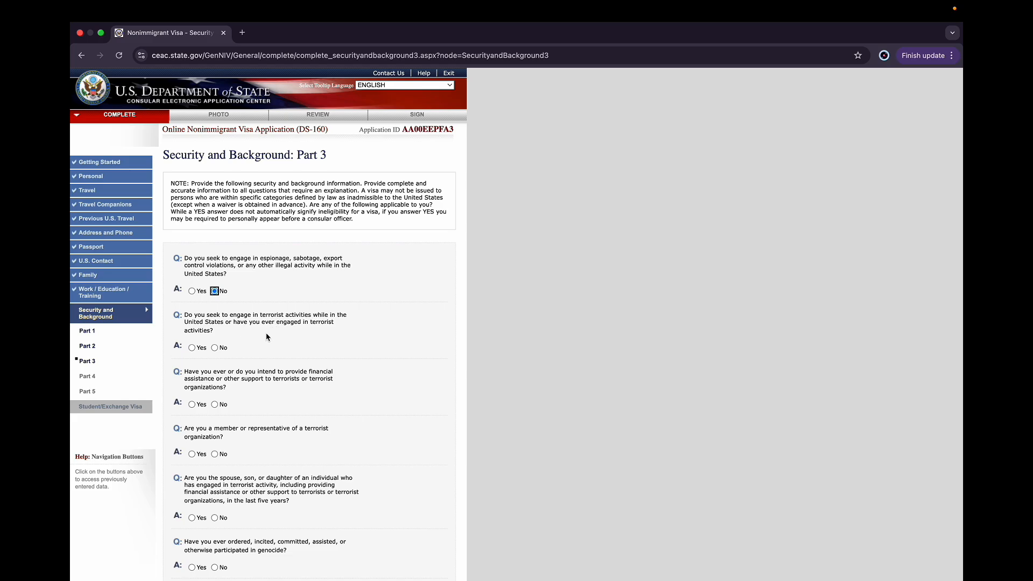
{"action": "left_click", "coordinate": [214, 347]}
{"action": "left_click", "coordinate": [215, 404]}
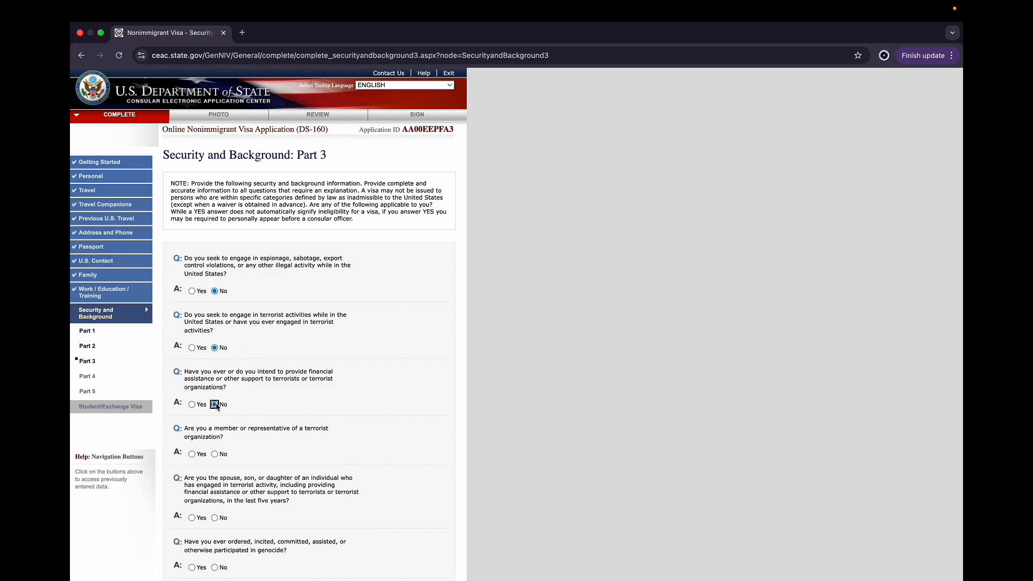
{"action": "left_click", "coordinate": [218, 455]}
Answer No to the relative-of-terrorist and genocide questions
{"action": "scroll", "coordinate": [231, 456], "scroll_direction": "down", "scroll_amount": 2}
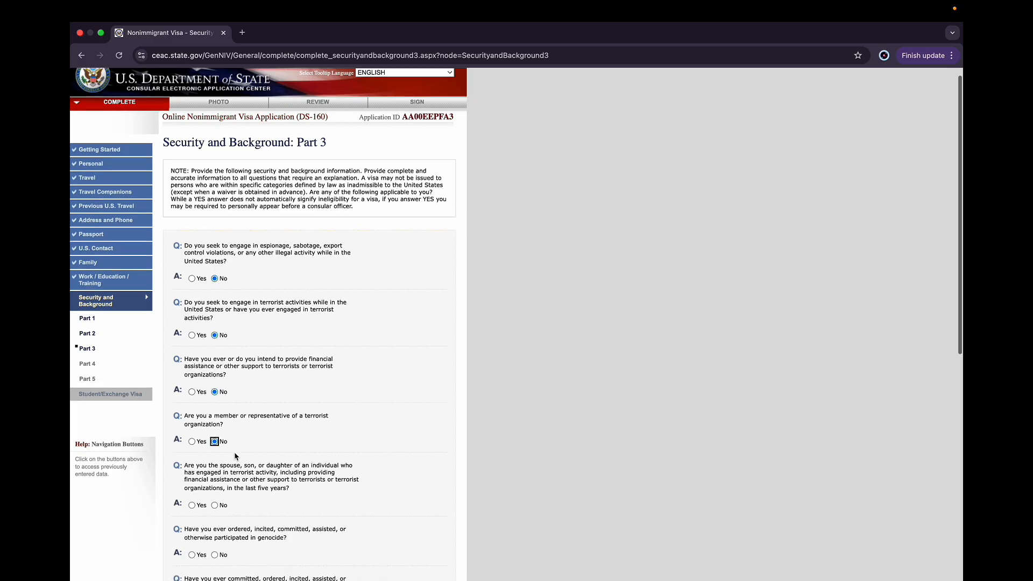
{"action": "scroll", "coordinate": [235, 456], "scroll_direction": "down", "scroll_amount": 1}
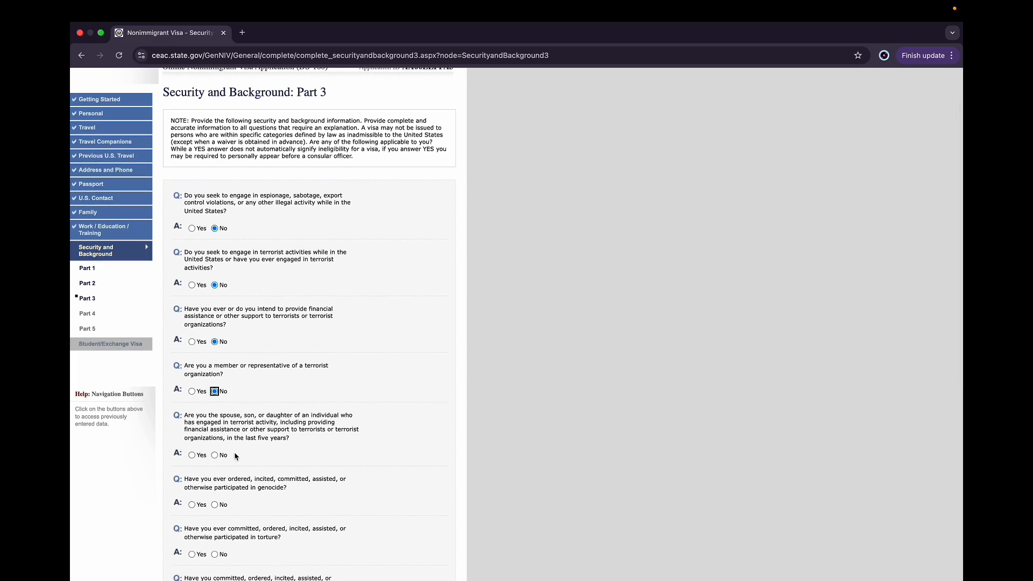
{"action": "scroll", "coordinate": [235, 457], "scroll_direction": "down", "scroll_amount": 1}
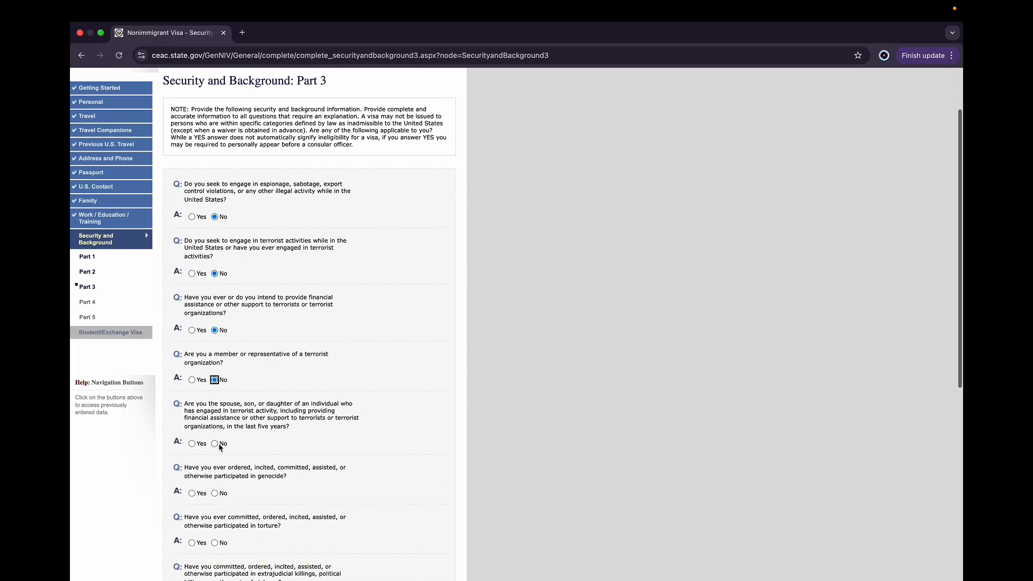
{"action": "left_click", "coordinate": [216, 455]}
{"action": "scroll", "coordinate": [255, 476], "scroll_direction": "down", "scroll_amount": 2}
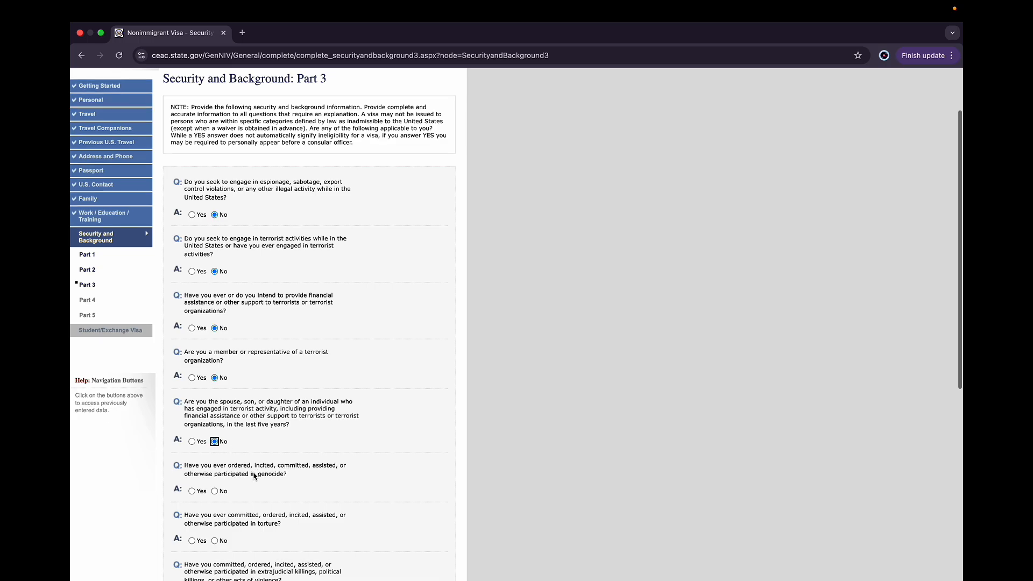
{"action": "scroll", "coordinate": [255, 477], "scroll_direction": "down", "scroll_amount": 2}
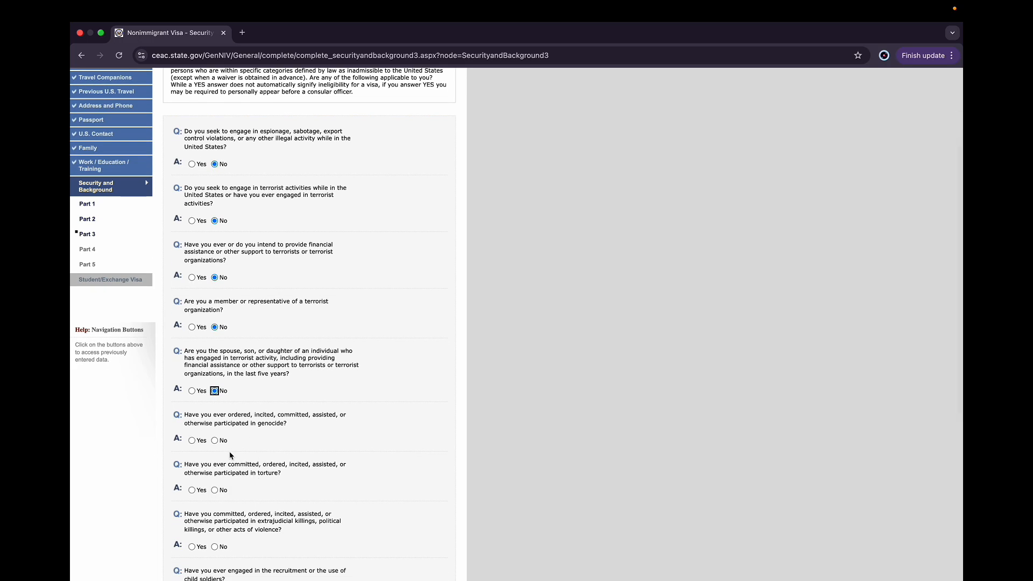
{"action": "left_click", "coordinate": [215, 440]}
Answer No to the torture, extrajudicial killings and child soldiers questions
{"action": "scroll", "coordinate": [218, 442], "scroll_direction": "down", "scroll_amount": 3}
{"action": "left_click", "coordinate": [214, 433]}
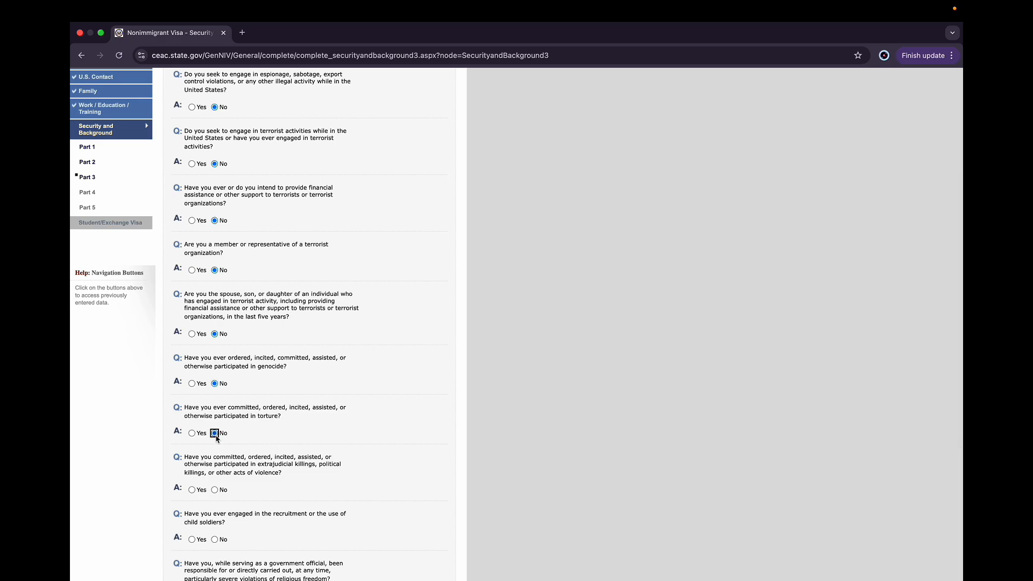
{"action": "scroll", "coordinate": [229, 458], "scroll_direction": "down", "scroll_amount": 1}
{"action": "left_click", "coordinate": [215, 472]}
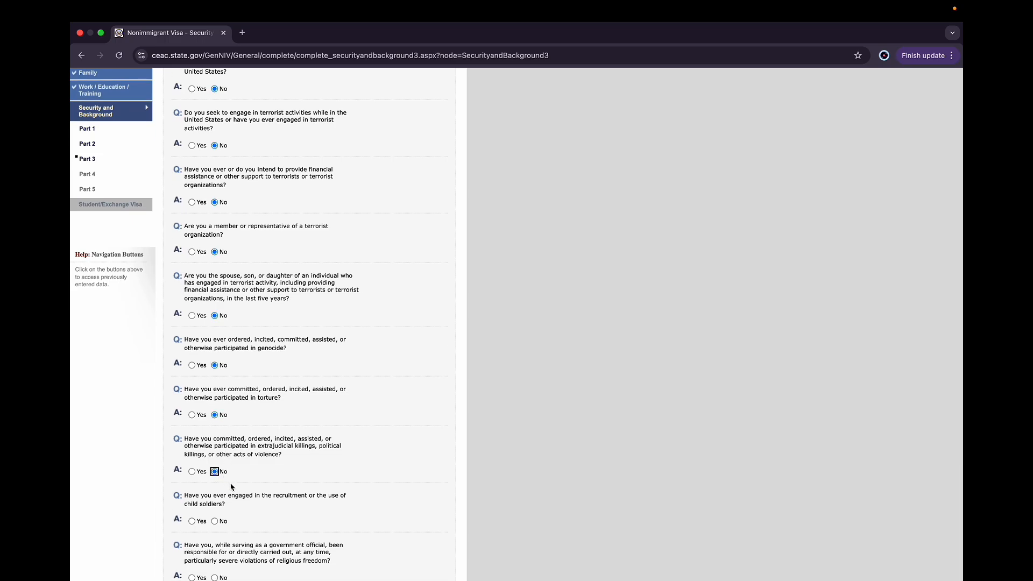
{"action": "scroll", "coordinate": [232, 486], "scroll_direction": "down", "scroll_amount": 2}
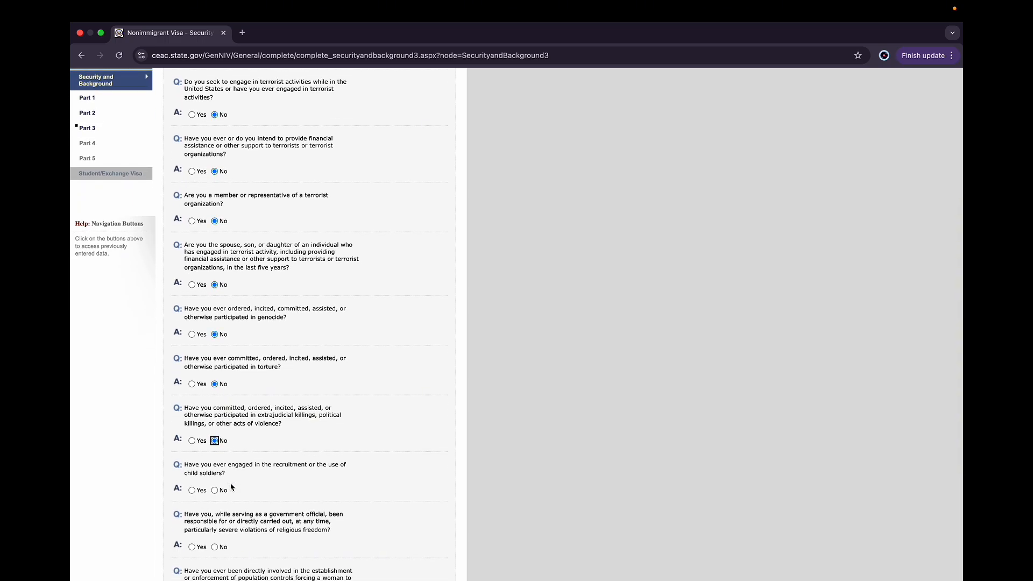
{"action": "scroll", "coordinate": [232, 487], "scroll_direction": "down", "scroll_amount": 2}
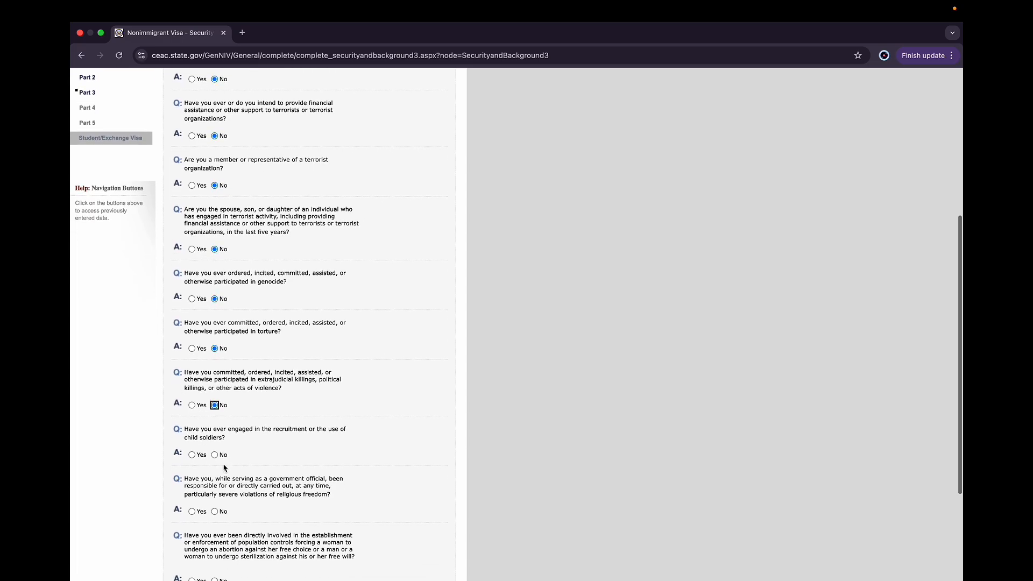
{"action": "left_click", "coordinate": [217, 458]}
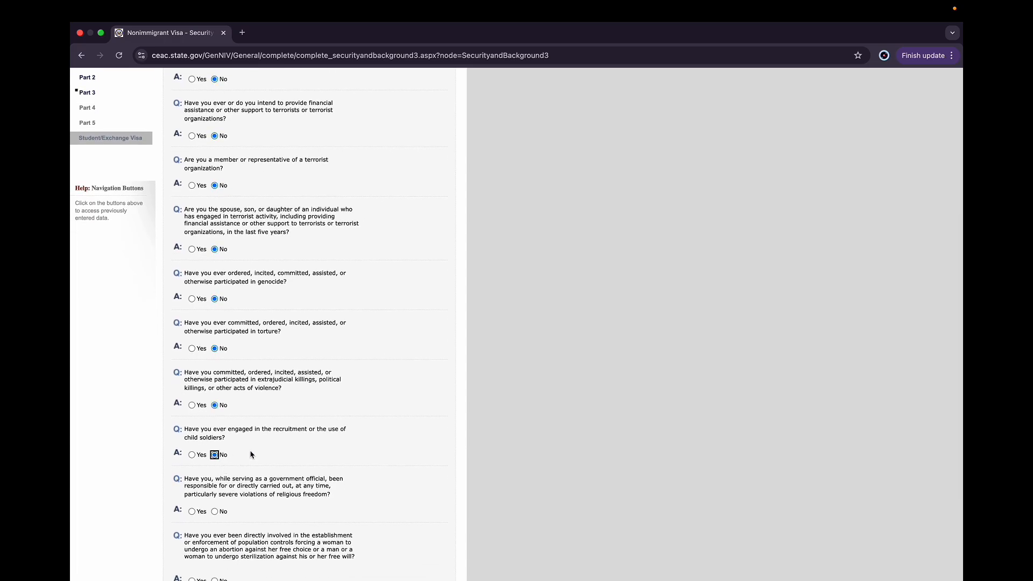
Answer No to the religious freedom, forced population control and organ transplantation questions, then save and proceed to Part 4
{"action": "scroll", "coordinate": [253, 456], "scroll_direction": "down", "scroll_amount": 2}
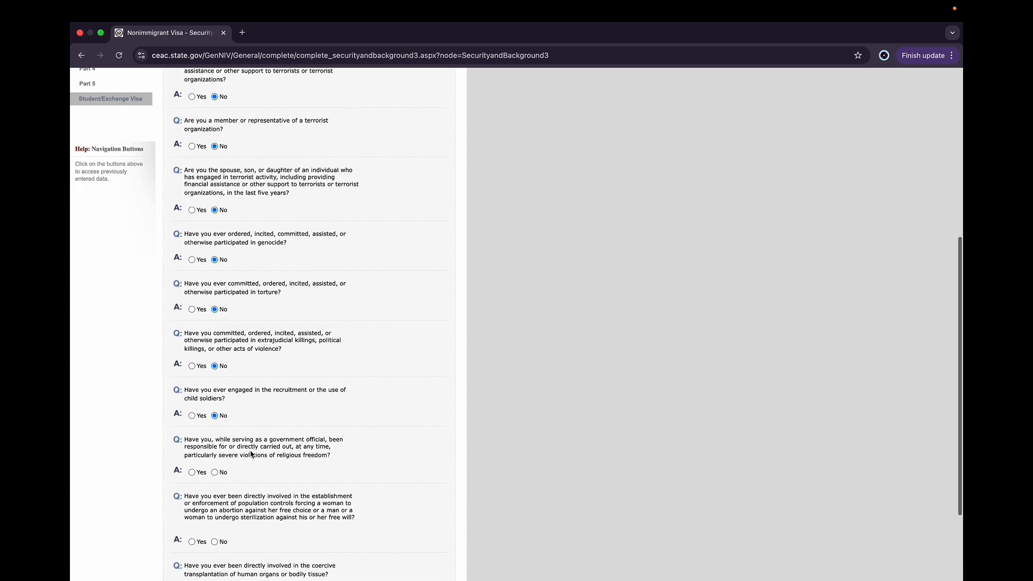
{"action": "left_click", "coordinate": [215, 472]}
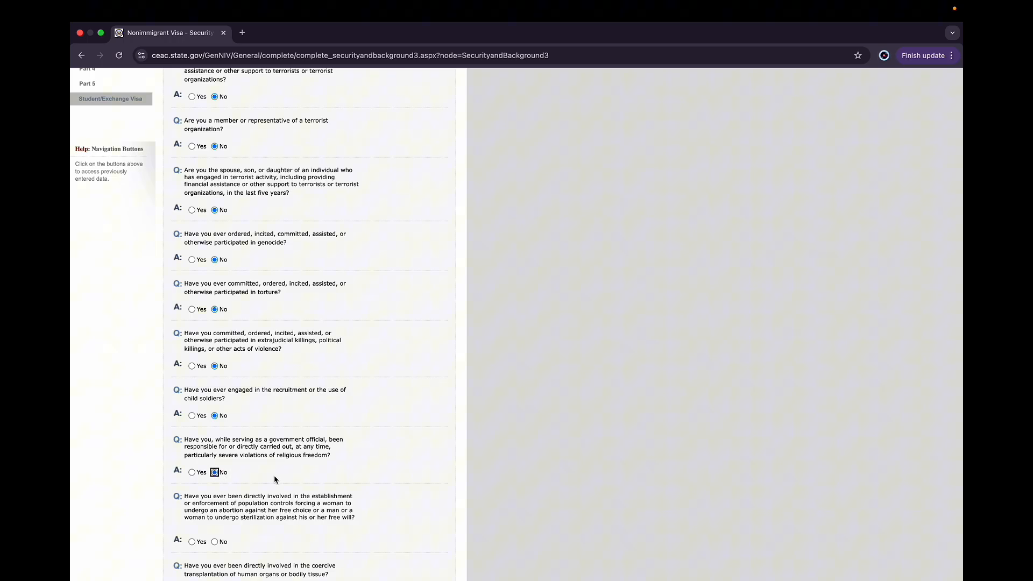
{"action": "scroll", "coordinate": [273, 475], "scroll_direction": "down", "scroll_amount": 2}
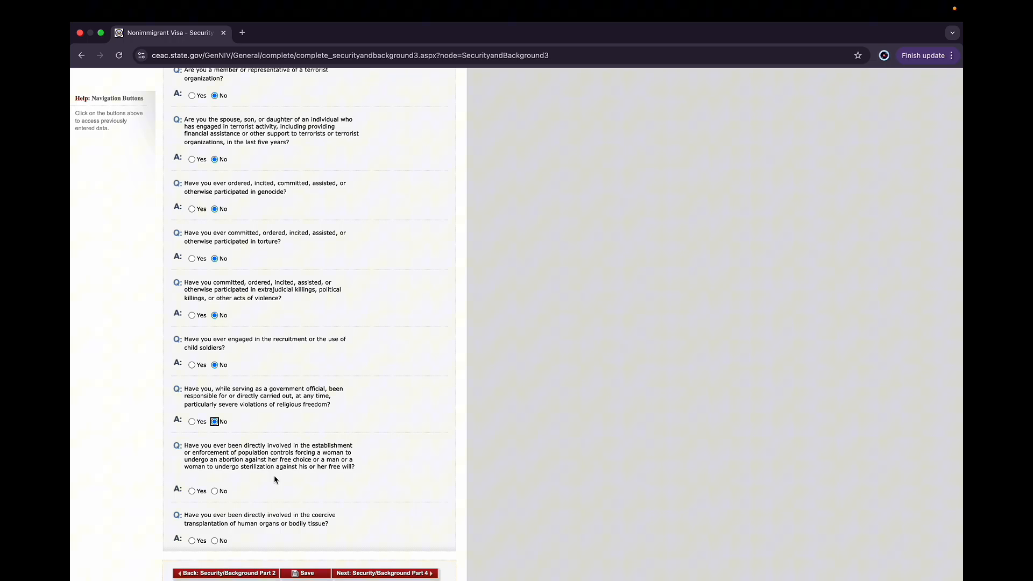
{"action": "left_click", "coordinate": [215, 491]}
{"action": "scroll", "coordinate": [273, 501], "scroll_direction": "down", "scroll_amount": 1}
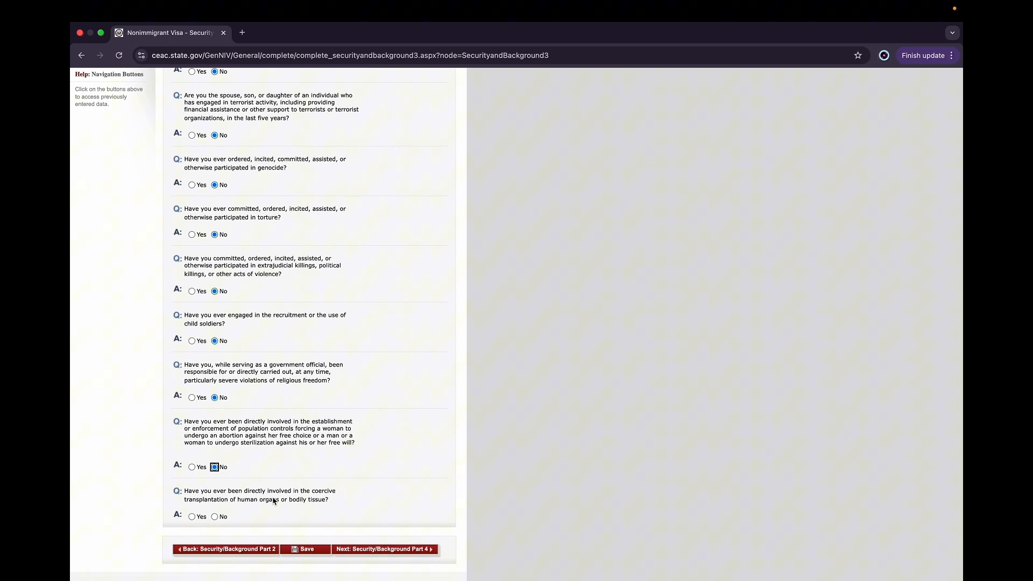
{"action": "scroll", "coordinate": [273, 501], "scroll_direction": "down", "scroll_amount": 1}
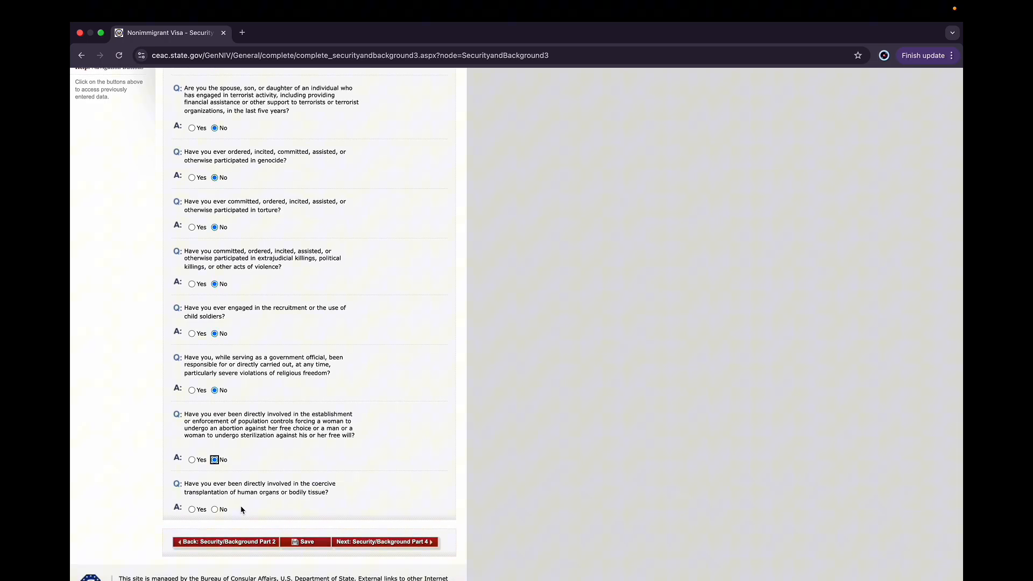
{"action": "left_click", "coordinate": [215, 509]}
{"action": "left_click", "coordinate": [300, 542]}
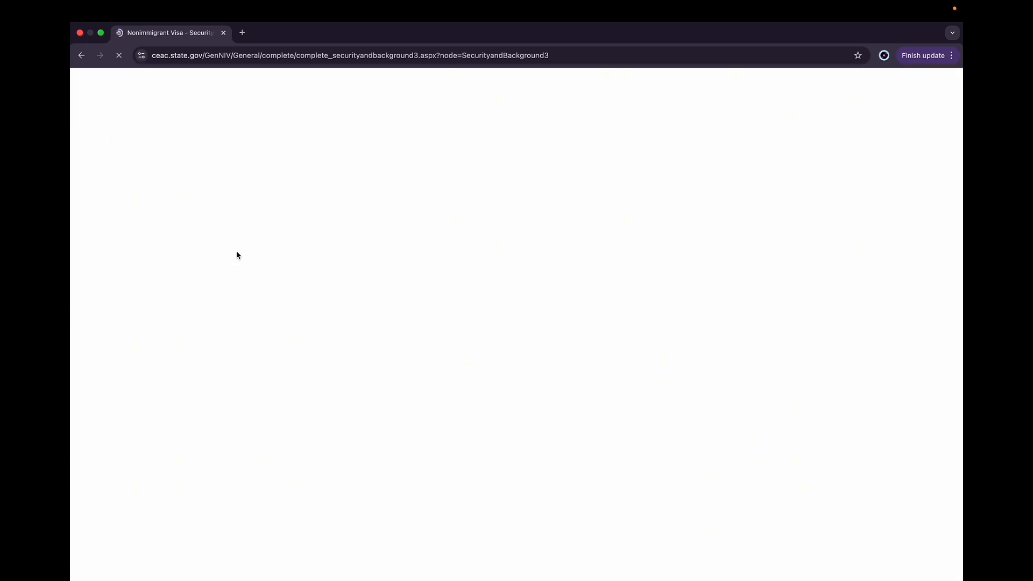
{"action": "scroll", "coordinate": [258, 280], "scroll_direction": "down", "scroll_amount": 10}
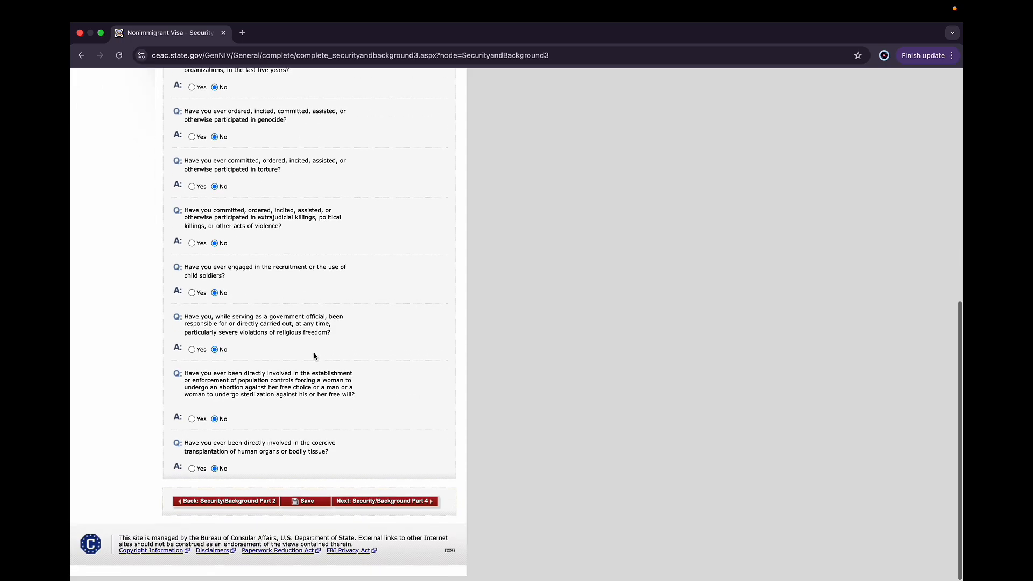
{"action": "left_click", "coordinate": [374, 508]}
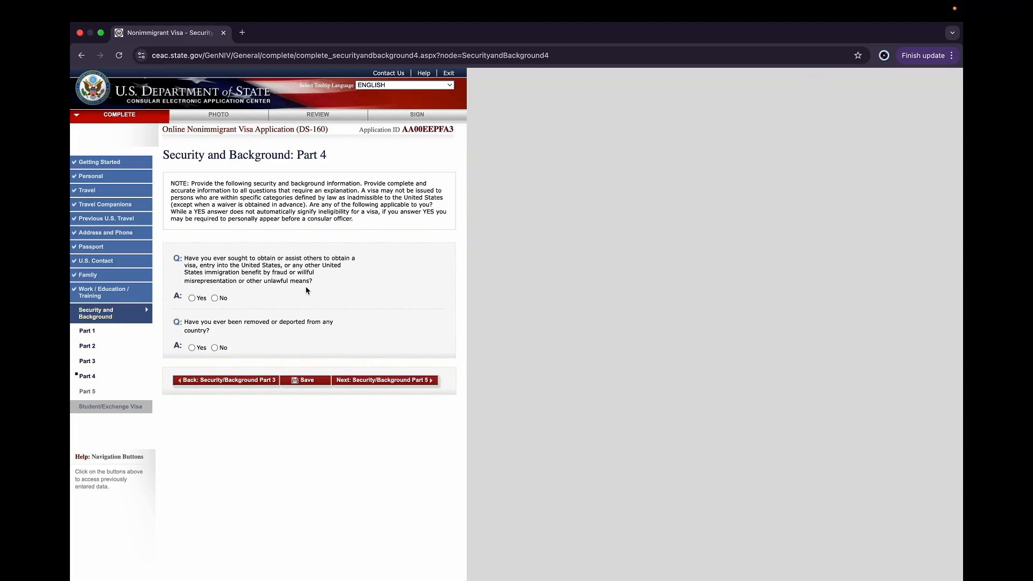
Answer No to the visa fraud and deportation questions in Part 4, save, and proceed to Part 5
{"action": "left_click", "coordinate": [215, 298]}
{"action": "left_click", "coordinate": [215, 347]}
{"action": "left_click", "coordinate": [305, 380]}
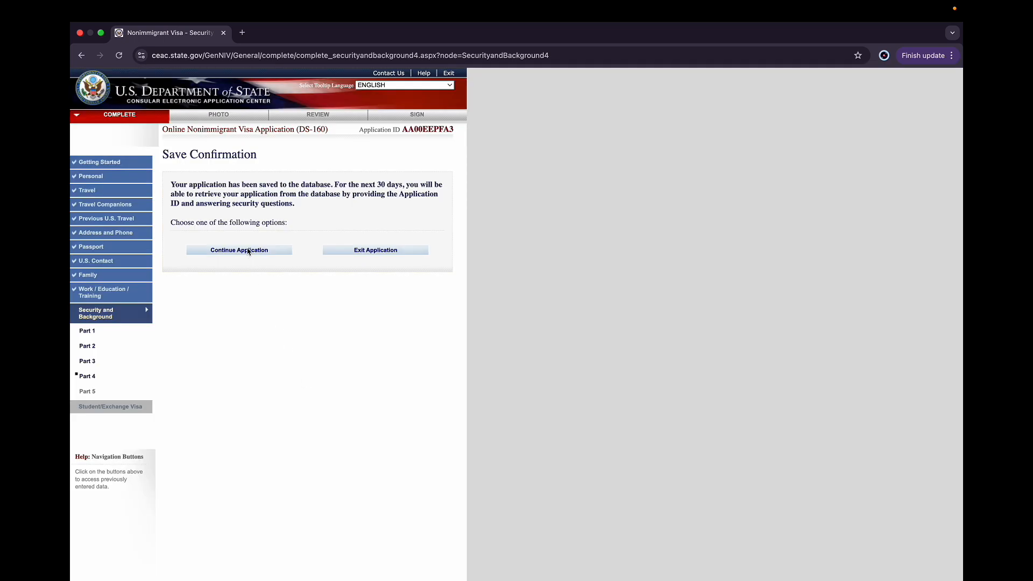
{"action": "left_click", "coordinate": [249, 251]}
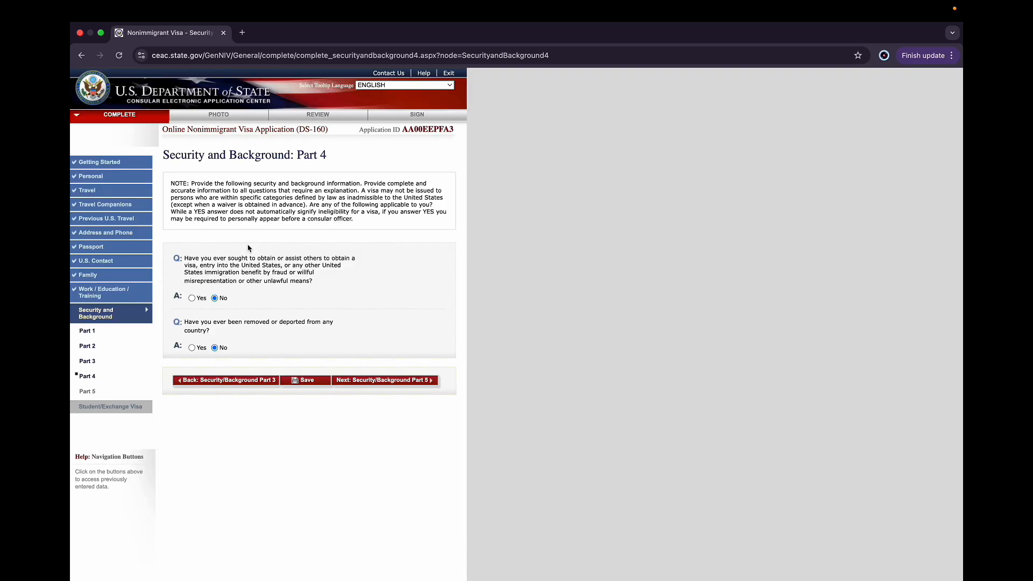
{"action": "left_click", "coordinate": [340, 380]}
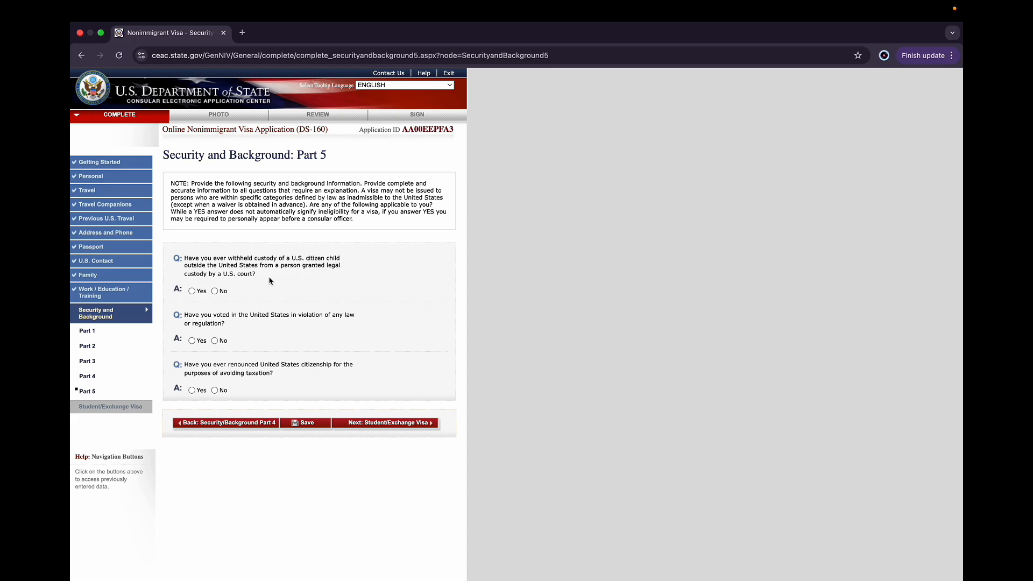
Answer No to the custody, illegal voting and citizenship renunciation questions, save, and proceed to the Student/Exchange Visa section
{"action": "left_click", "coordinate": [214, 291]}
{"action": "scroll", "coordinate": [283, 297], "scroll_direction": "down", "scroll_amount": 1}
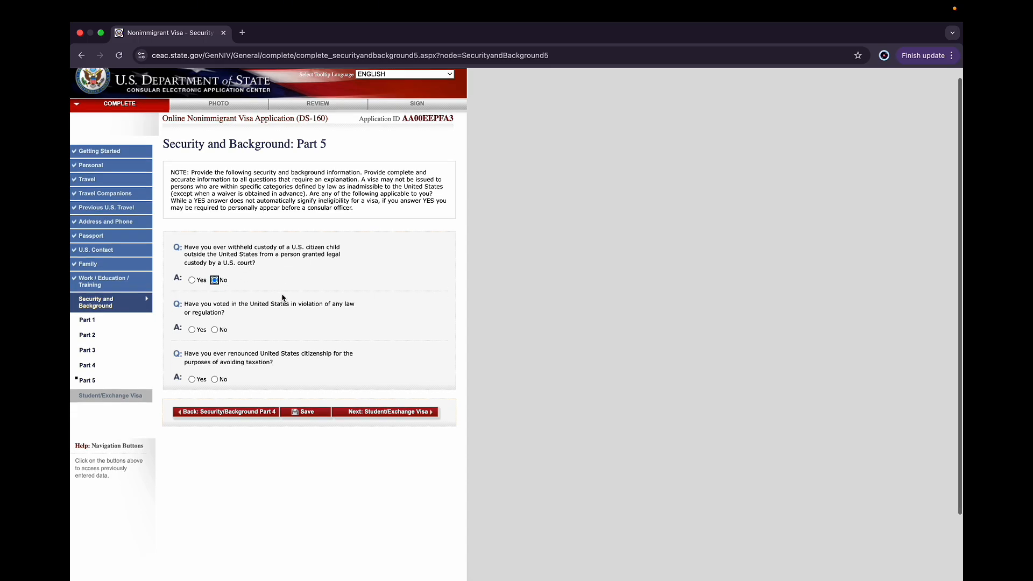
{"action": "scroll", "coordinate": [282, 298], "scroll_direction": "down", "scroll_amount": 1}
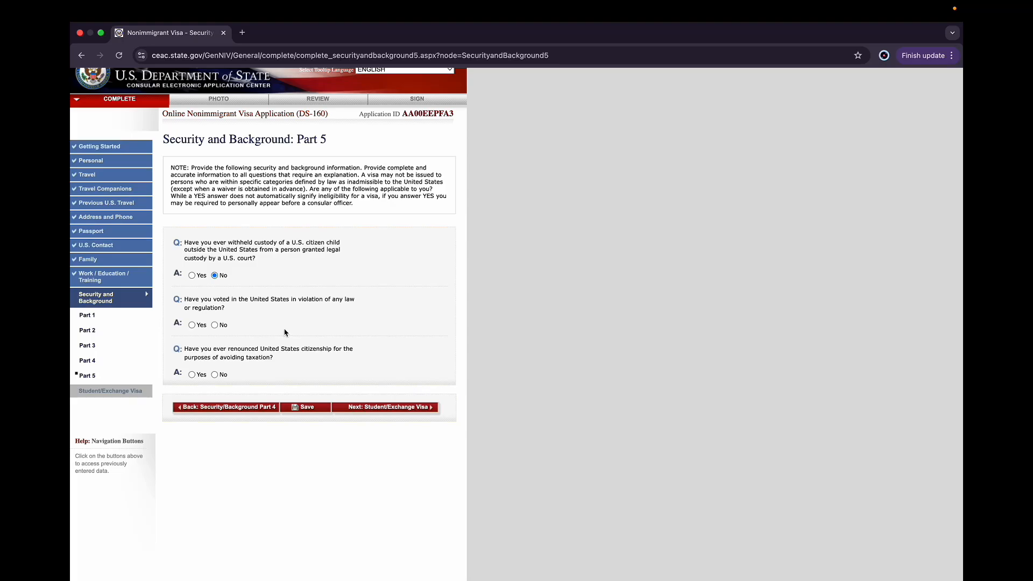
{"action": "scroll", "coordinate": [286, 332], "scroll_direction": "down", "scroll_amount": 2}
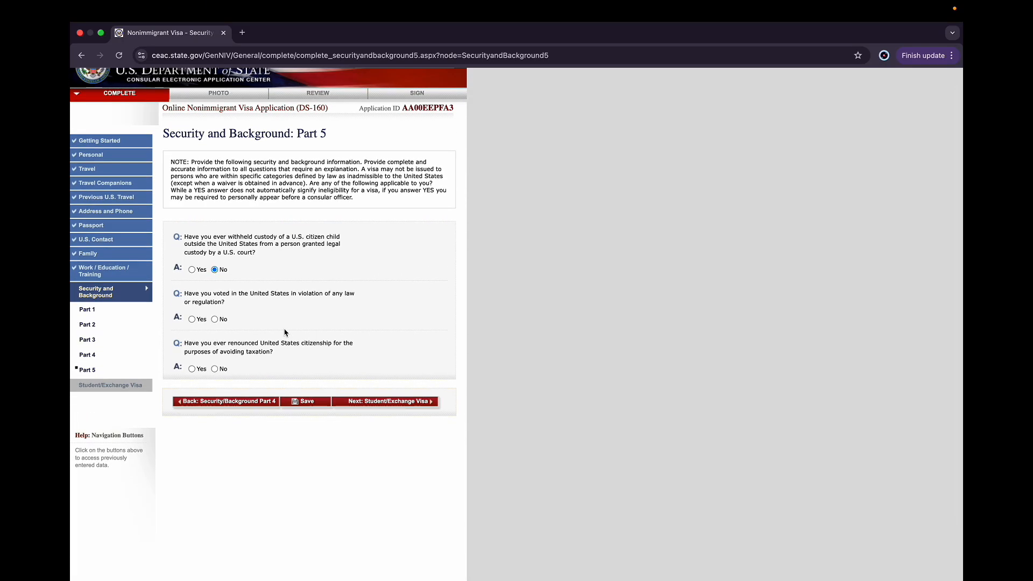
{"action": "left_click", "coordinate": [218, 322]}
{"action": "scroll", "coordinate": [260, 346], "scroll_direction": "down", "scroll_amount": 2}
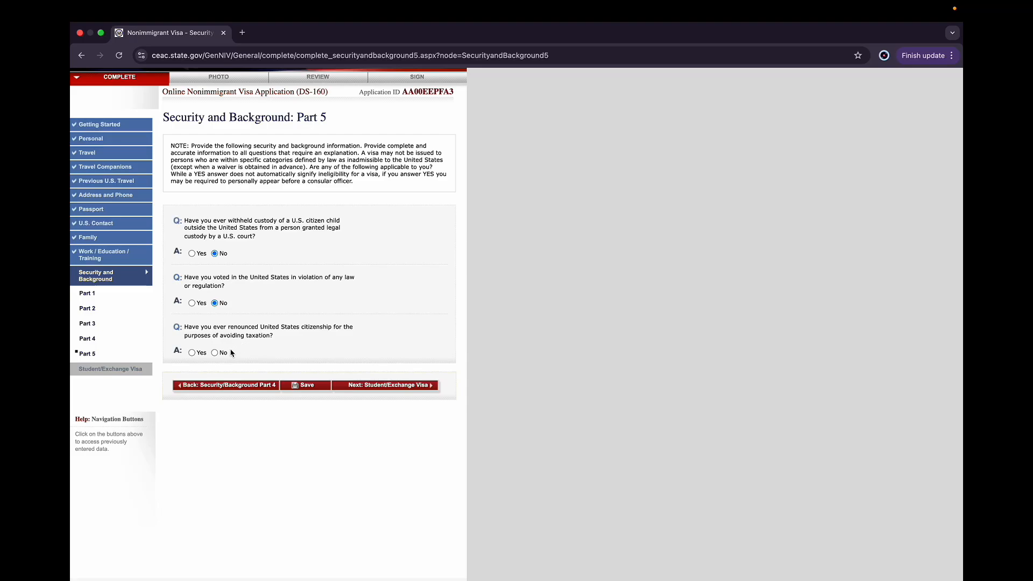
{"action": "left_click", "coordinate": [215, 353]}
{"action": "left_click", "coordinate": [315, 387]}
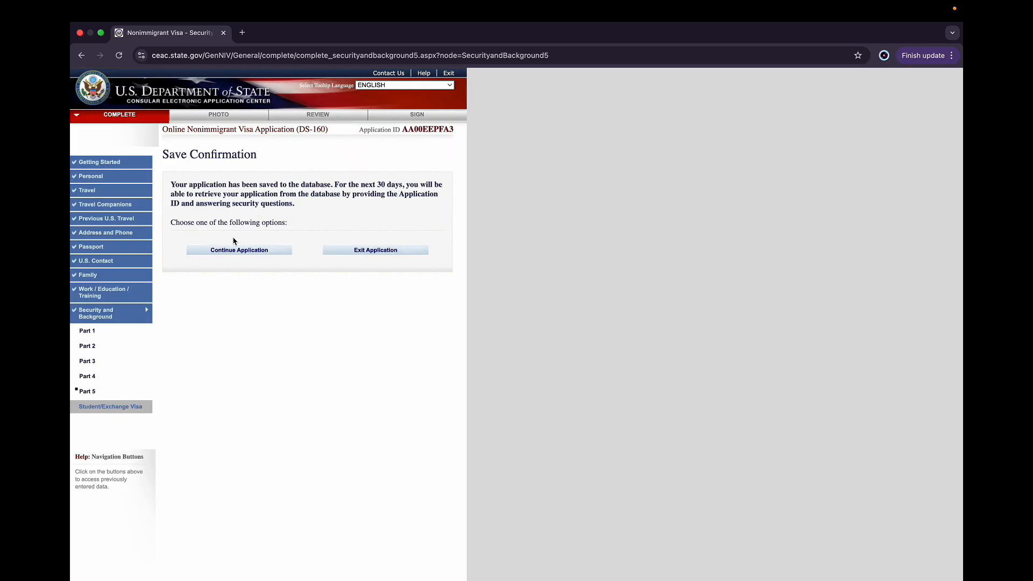
{"action": "left_click", "coordinate": [239, 251]}
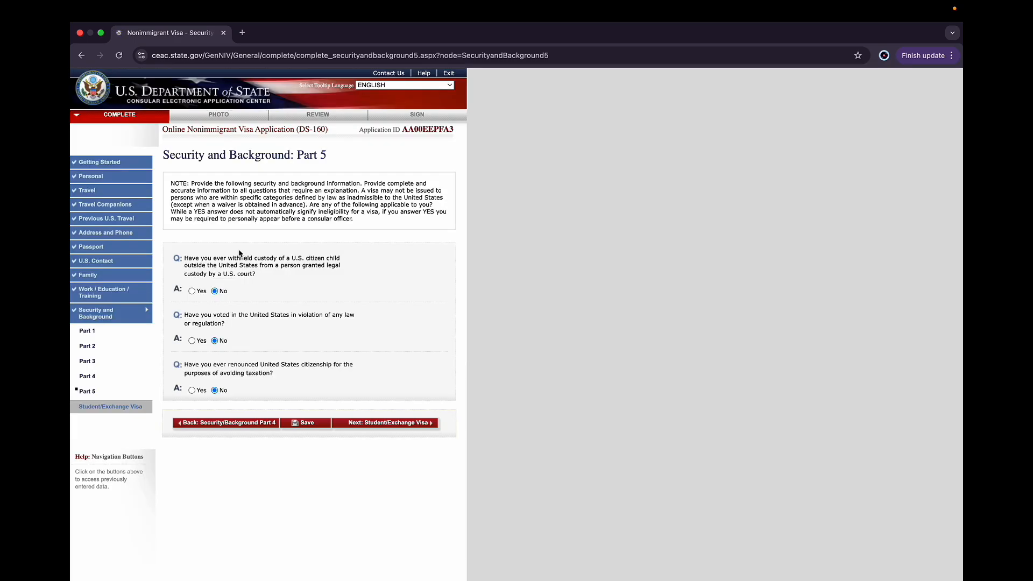
{"action": "left_click", "coordinate": [382, 428]}
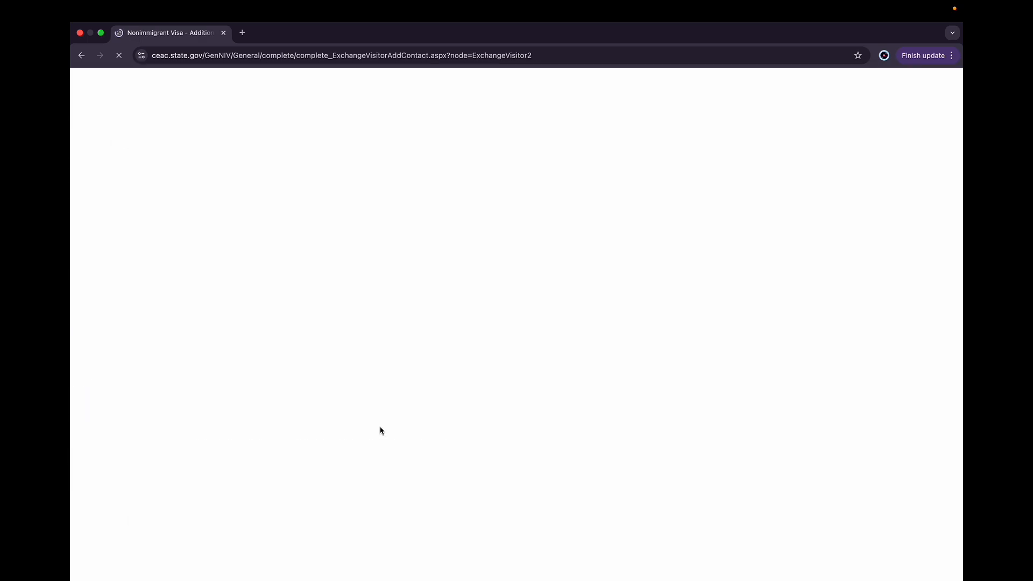
Enter the first additional contact's given name and street address line 1 using the autofill suggestion
{"action": "left_click", "coordinate": [237, 284]}
{"action": "type", "text": "ROSHAN"}
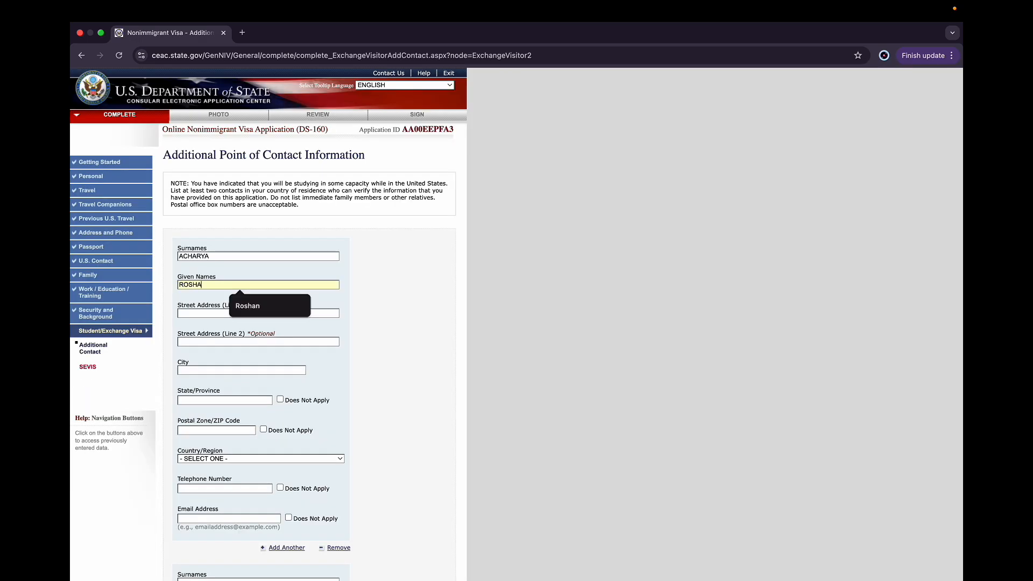
{"action": "left_click", "coordinate": [200, 314]}
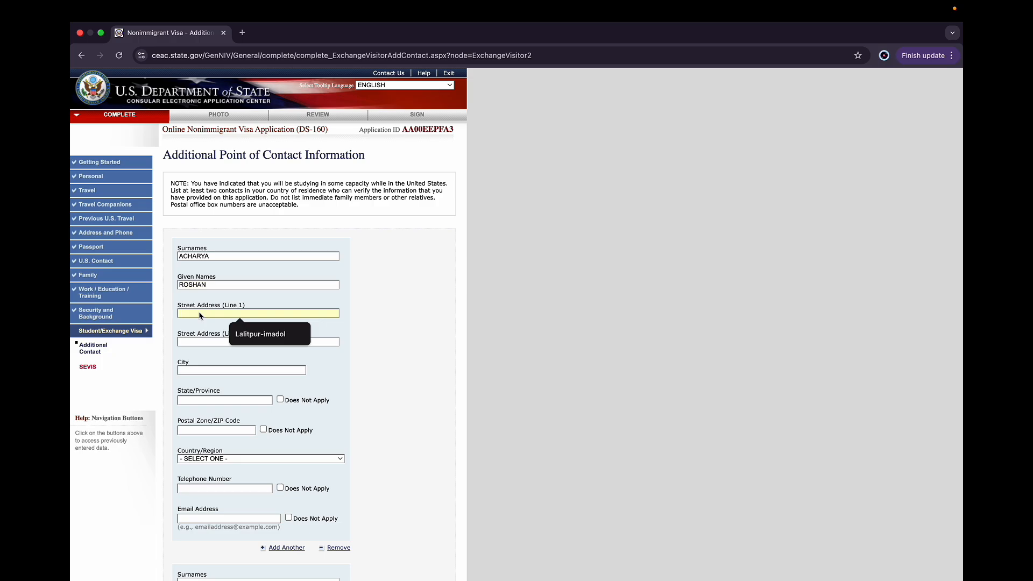
{"action": "left_click", "coordinate": [266, 335]}
{"action": "scroll", "coordinate": [265, 343], "scroll_direction": "down", "scroll_amount": 3}
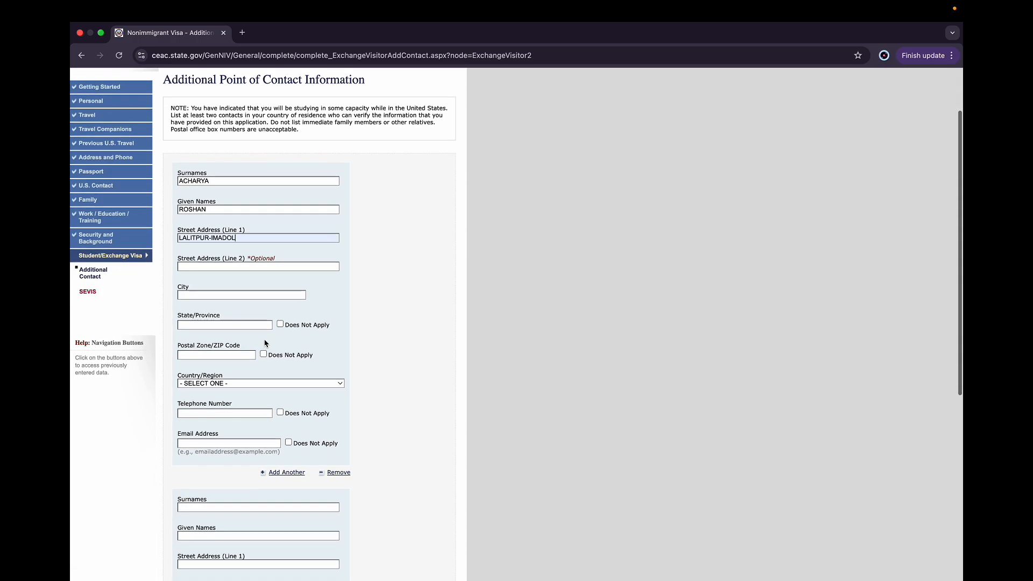
Fill in the first contact's city and state, mark the postal code as not applicable, and select Nepal as country
{"action": "left_click", "coordinate": [231, 295]}
{"action": "left_click", "coordinate": [232, 311]}
{"action": "left_click", "coordinate": [227, 326]}
{"action": "left_click", "coordinate": [229, 342]}
{"action": "left_click", "coordinate": [263, 354]}
{"action": "left_click", "coordinate": [260, 383]}
{"action": "key", "text": "n"}
{"action": "key", "text": "e"}
{"action": "key", "text": "Return"}
{"action": "scroll", "coordinate": [250, 386], "scroll_direction": "down", "scroll_amount": 3}
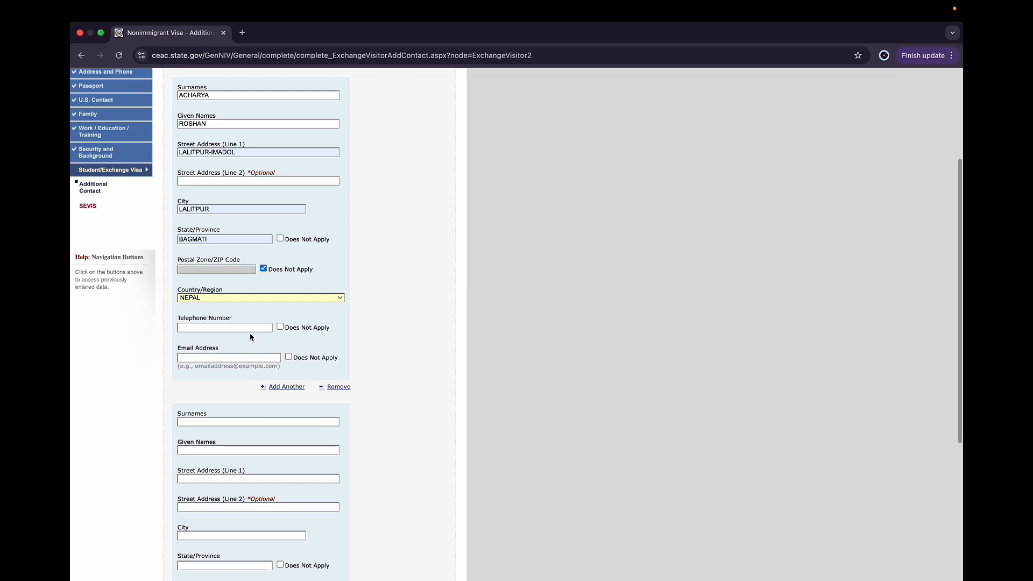
Mark the first contact's telephone number and email address as not applicable
{"action": "left_click", "coordinate": [280, 326]}
{"action": "left_click", "coordinate": [289, 356]}
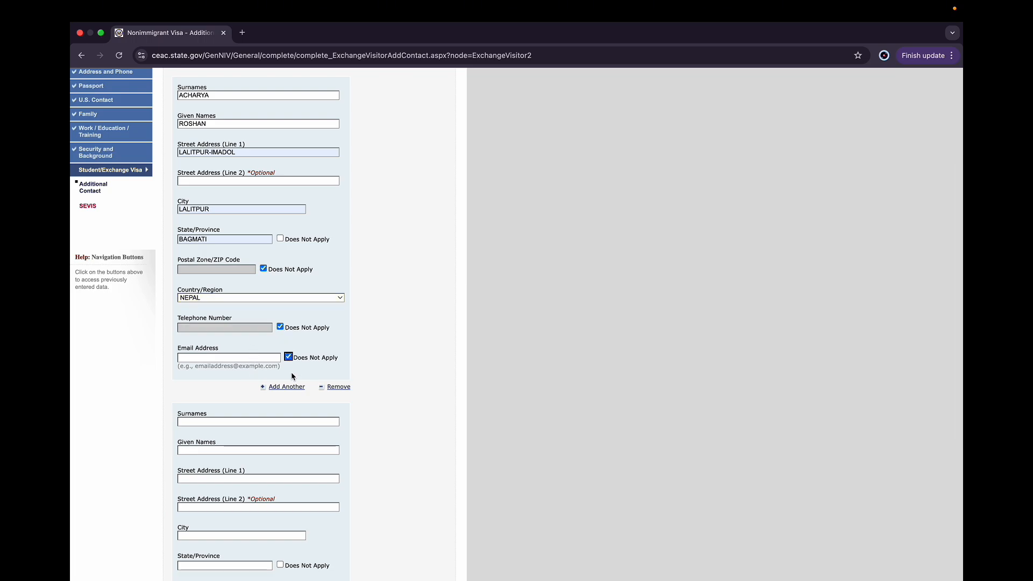
{"action": "scroll", "coordinate": [292, 375], "scroll_direction": "down", "scroll_amount": 2}
Enter the second contact's surname and given name
{"action": "left_click", "coordinate": [207, 383]}
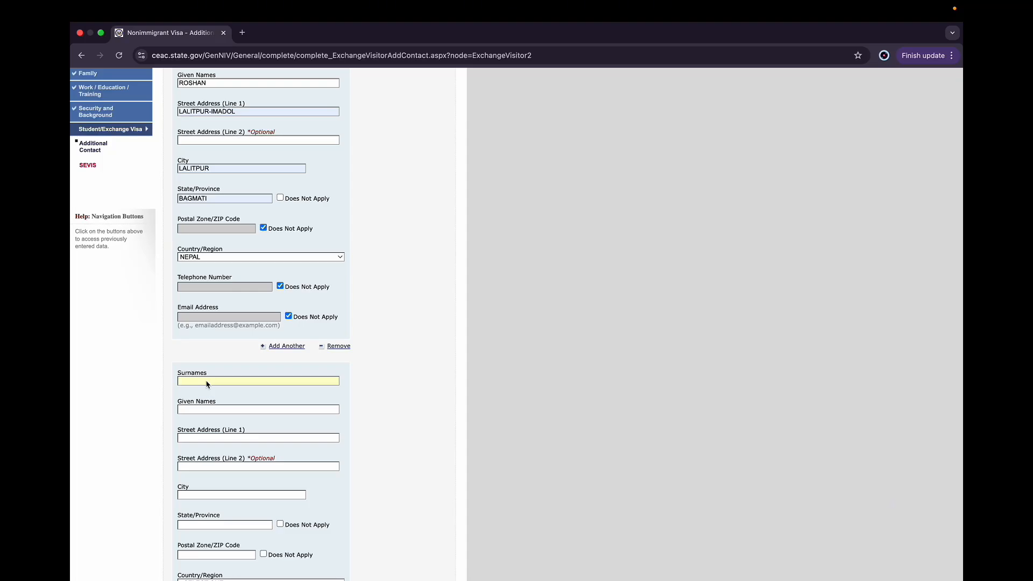
{"action": "scroll", "coordinate": [291, 354], "scroll_direction": "down", "scroll_amount": 1}
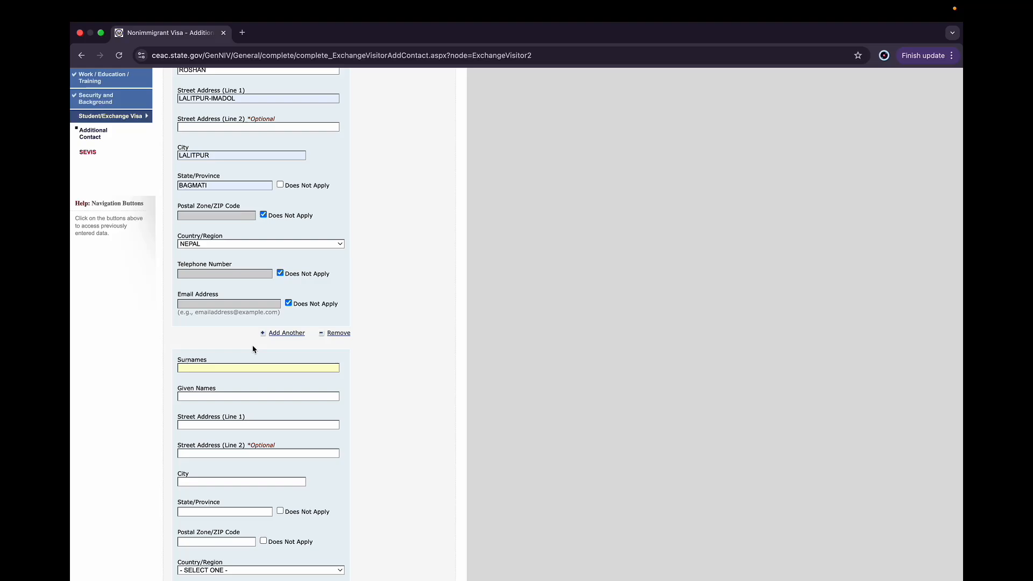
{"action": "left_click", "coordinate": [228, 393]}
Enter the second contact's street address line 1
{"action": "scroll", "coordinate": [282, 408], "scroll_direction": "down", "scroll_amount": 2}
{"action": "left_click", "coordinate": [237, 380]}
{"action": "type", "text": "KHATRI-"}
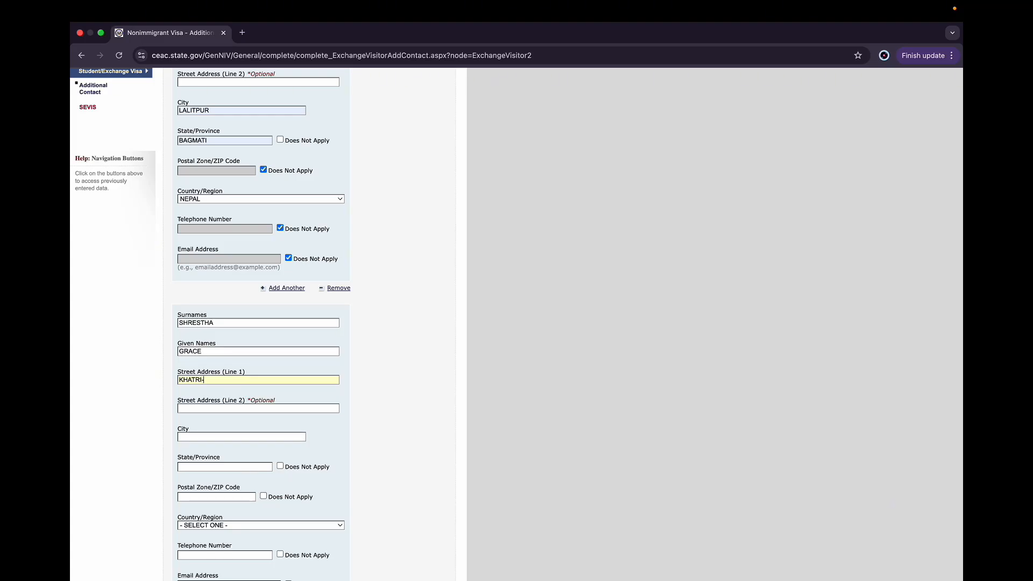
{"action": "key", "text": "BackSpace"}
{"action": "key", "text": "BackSpace"}
{"action": "key", "text": "BackSpace"}
{"action": "key", "text": "BackSpace"}
{"action": "key", "text": "BackSpace"}
{"action": "type", "text": "KATHMANDU-...."}
{"action": "left_click", "coordinate": [213, 439]}
{"action": "type", "text": "POK"}
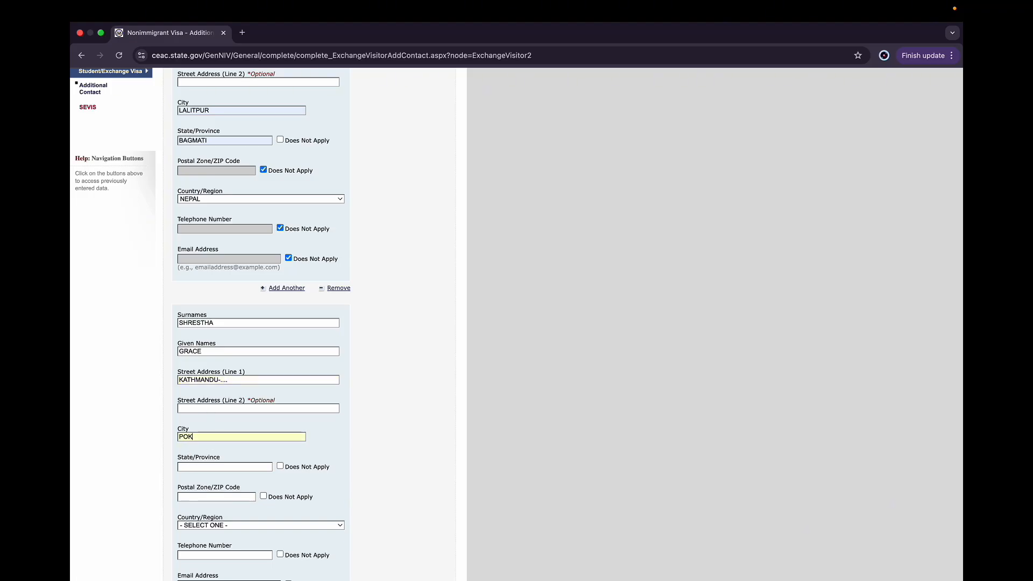
{"action": "type", "text": "HARA"}
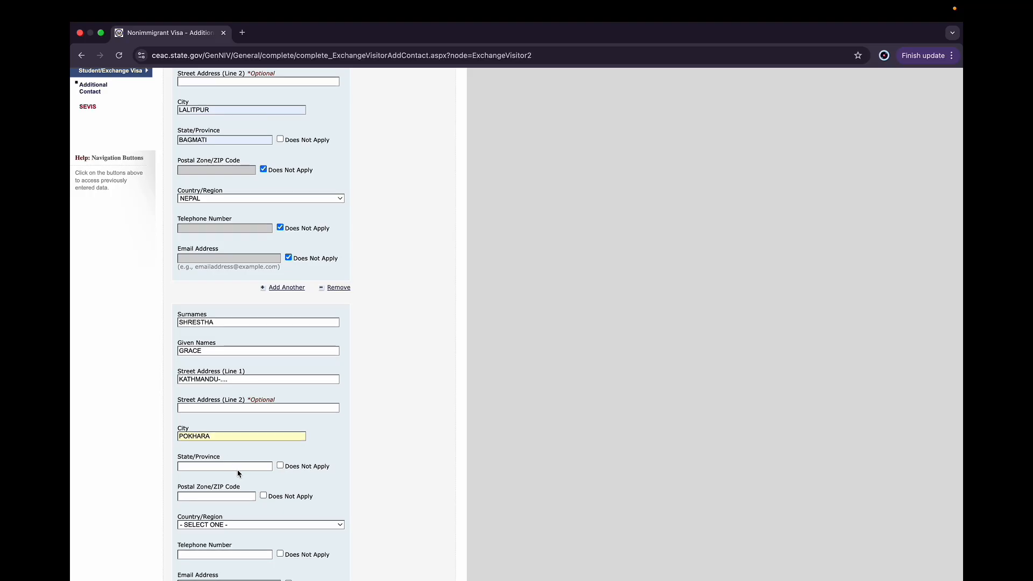
{"action": "scroll", "coordinate": [237, 470], "scroll_direction": "down", "scroll_amount": 1}
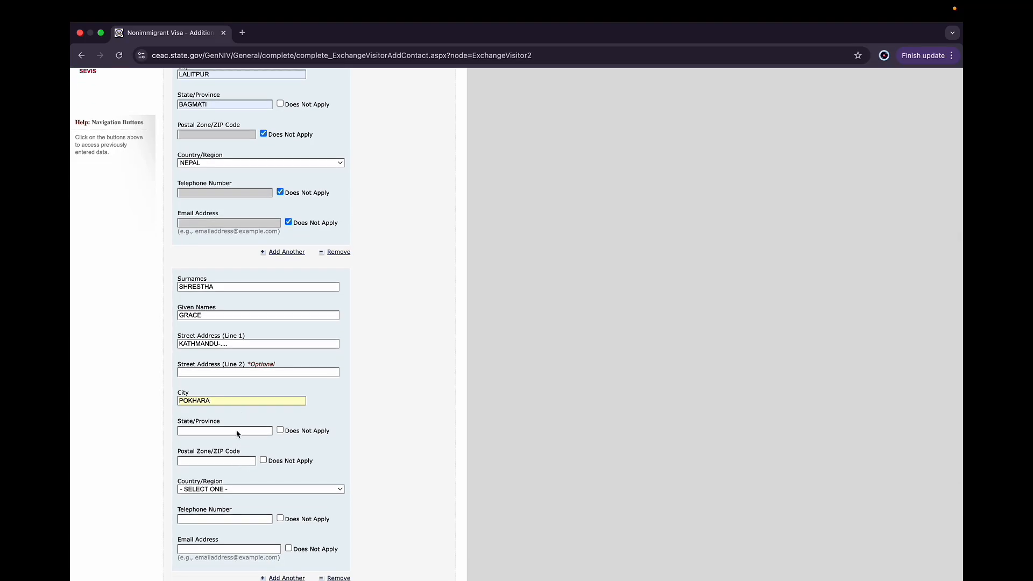
{"action": "key", "text": "super"}
{"action": "key", "text": "super"}
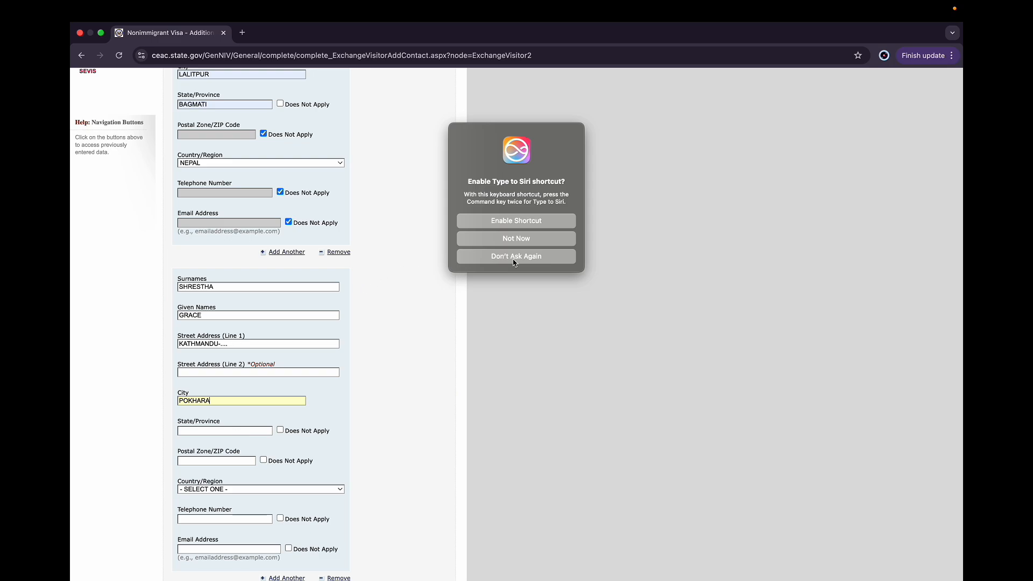
{"action": "left_click", "coordinate": [522, 240]}
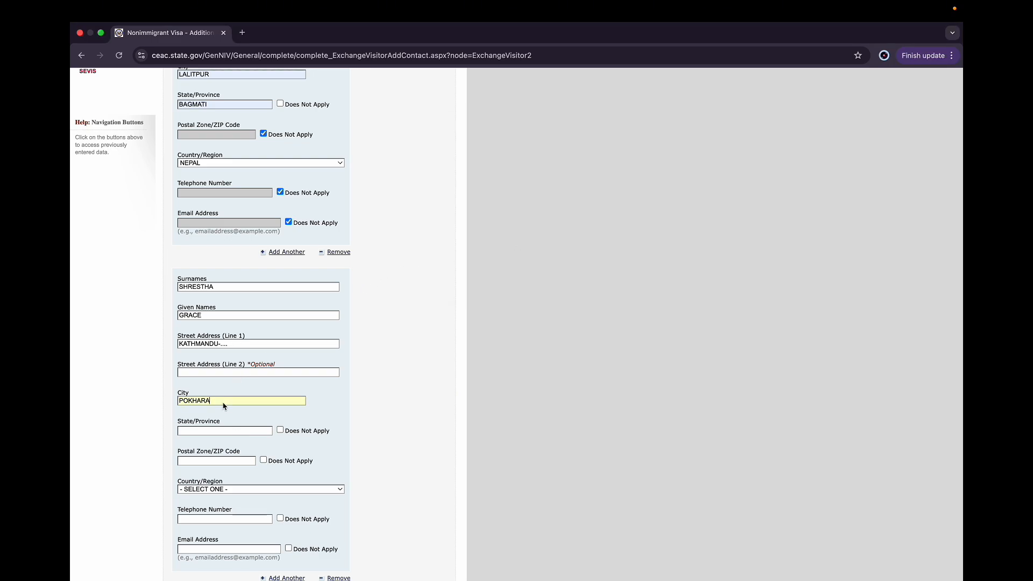
Replace the second contact's city with the corrected city name
{"action": "key", "text": "super+a"}
{"action": "key", "text": "BackSpace"}
{"action": "type", "text": "KATHMANDU"}
Enter the second contact's state and mark its postal code as not applicable
{"action": "left_click", "coordinate": [204, 431]}
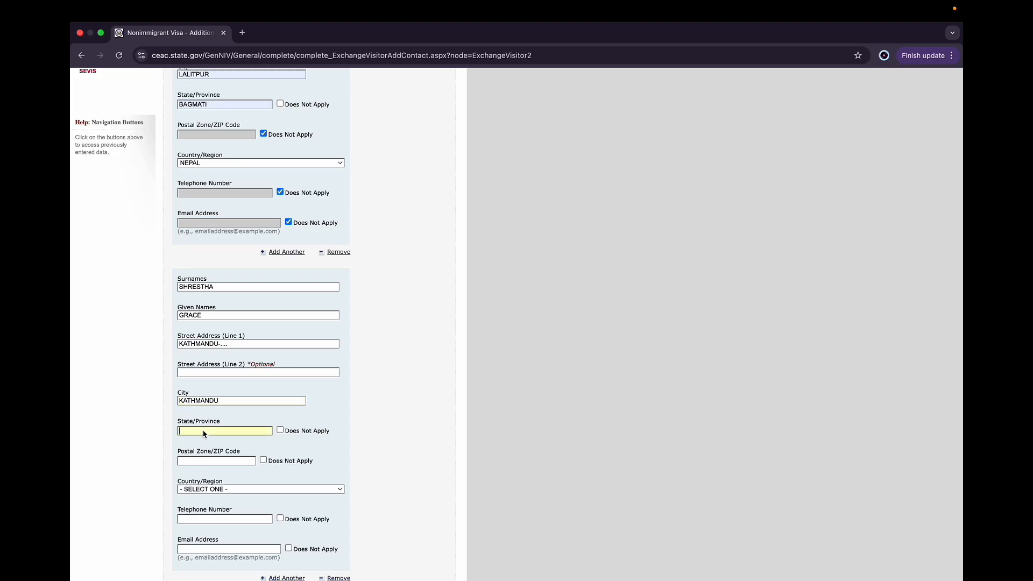
{"action": "scroll", "coordinate": [218, 431], "scroll_direction": "down", "scroll_amount": 1}
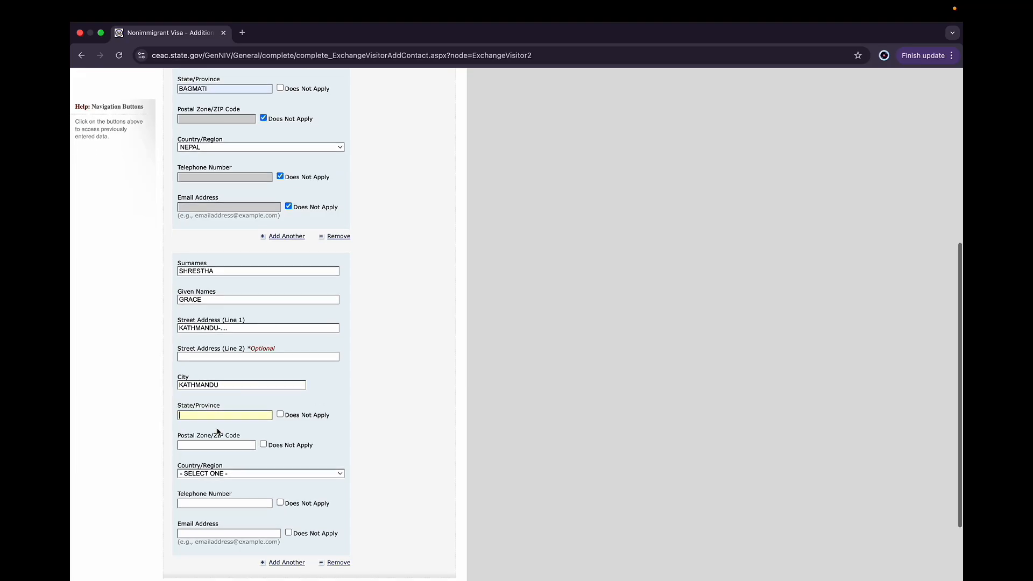
{"action": "type", "text": "BAGMATI"}
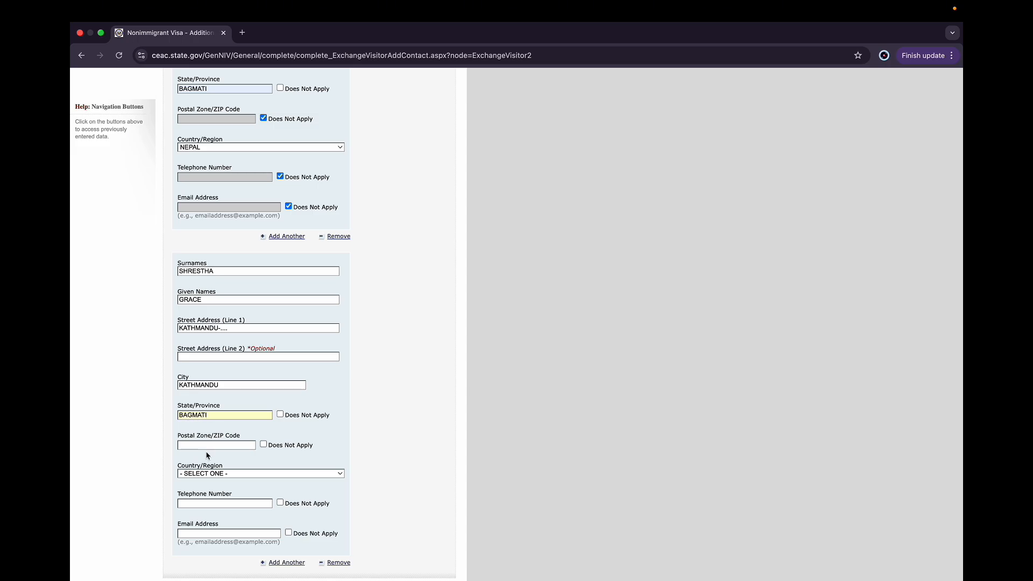
{"action": "left_click", "coordinate": [263, 444]}
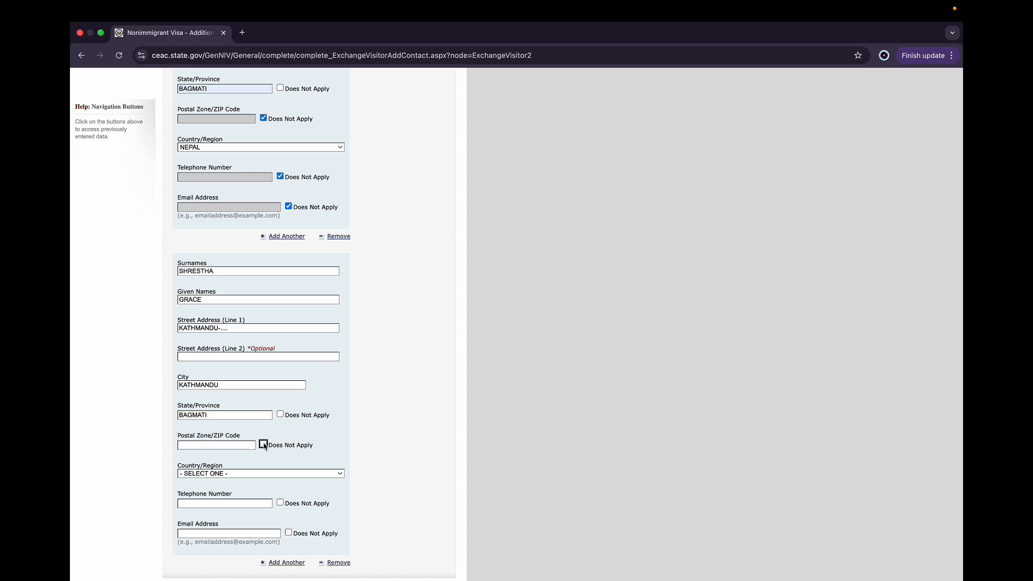
{"action": "scroll", "coordinate": [265, 445], "scroll_direction": "down", "scroll_amount": 4}
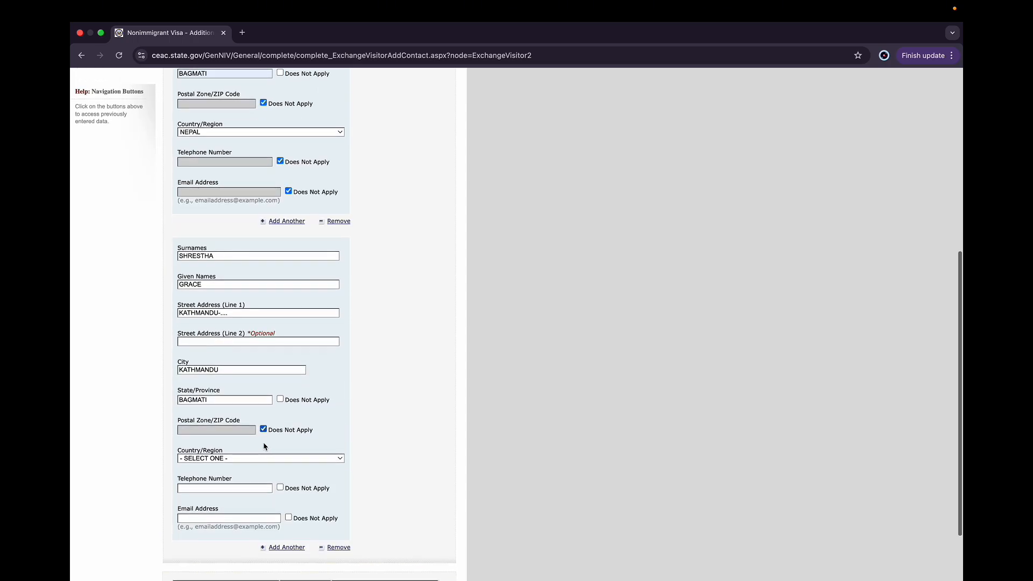
Mark the second contact's telephone and email as not applicable and save the page
{"action": "left_click", "coordinate": [279, 430]}
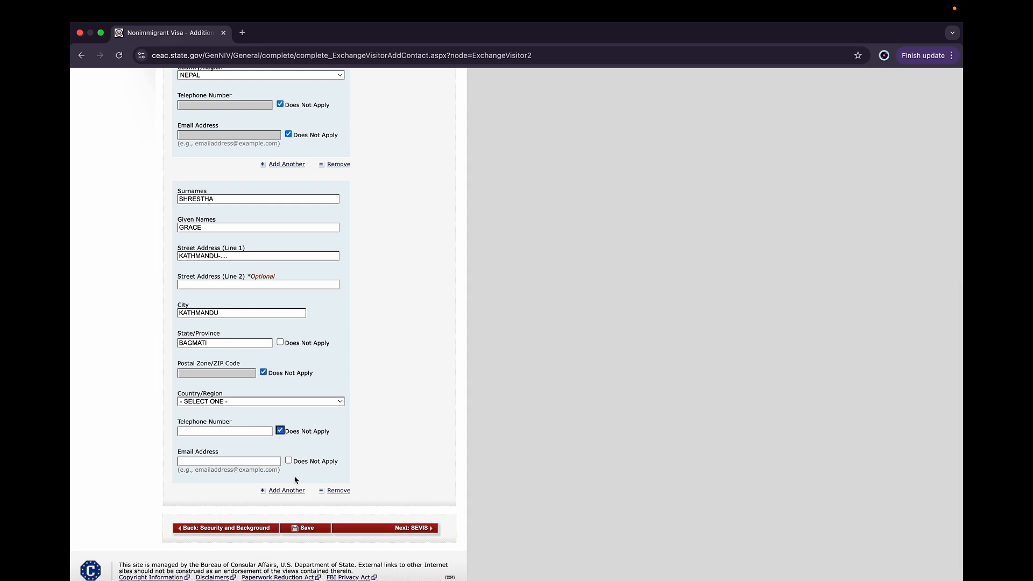
{"action": "left_click", "coordinate": [288, 461]}
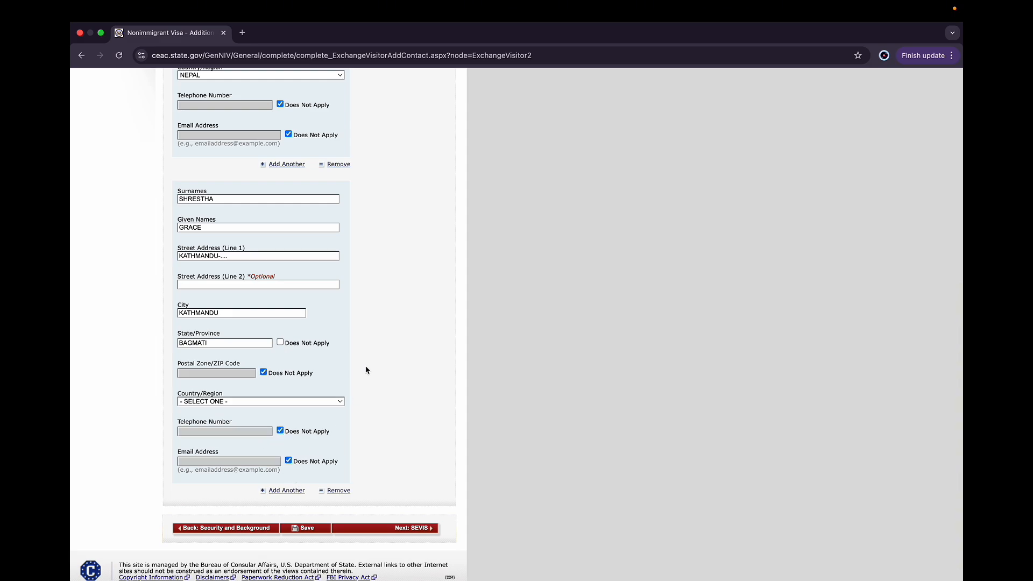
{"action": "left_click", "coordinate": [305, 507]}
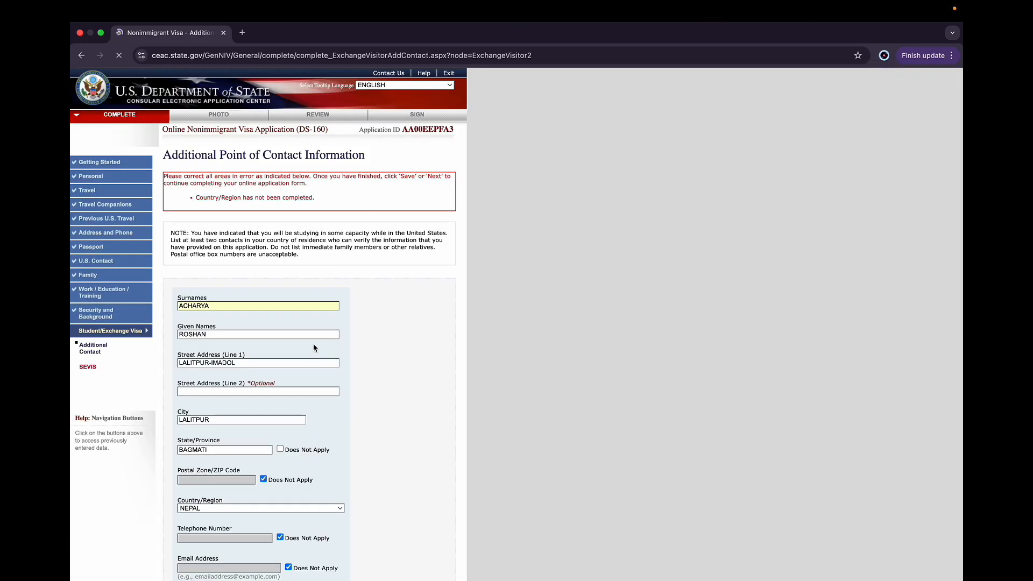
Select Nepal as the second contact's country, save the page, and continue the application
{"action": "scroll", "coordinate": [381, 351], "scroll_direction": "down", "scroll_amount": 1}
{"action": "scroll", "coordinate": [383, 353], "scroll_direction": "down", "scroll_amount": 5}
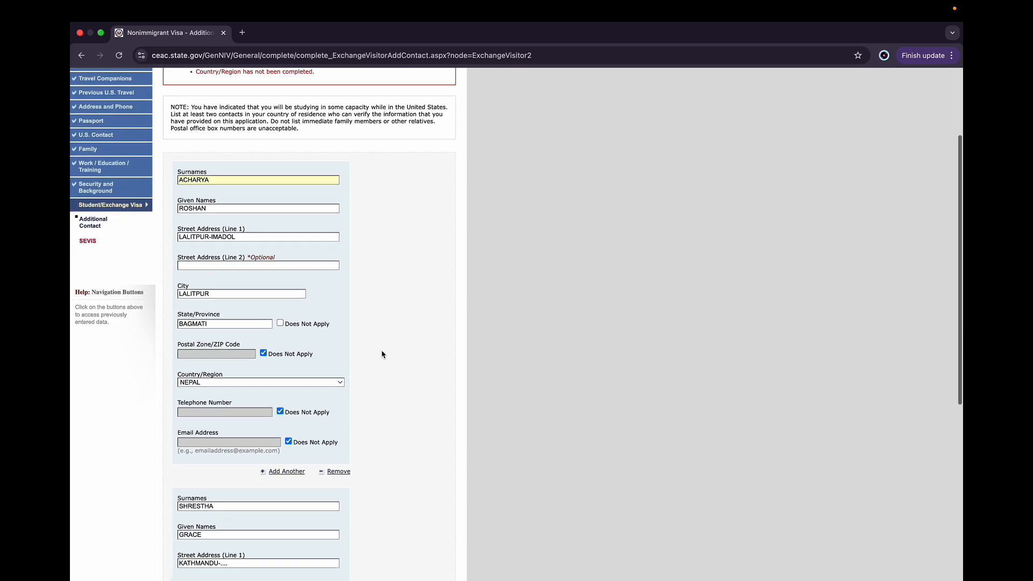
{"action": "scroll", "coordinate": [296, 243], "scroll_direction": "down", "scroll_amount": 8}
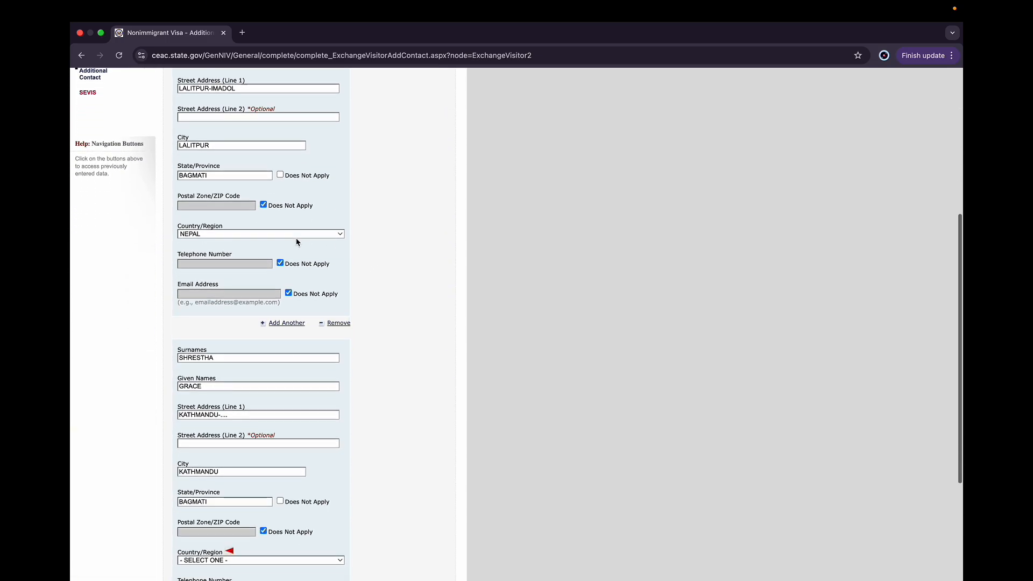
{"action": "scroll", "coordinate": [296, 339], "scroll_direction": "down", "scroll_amount": 1}
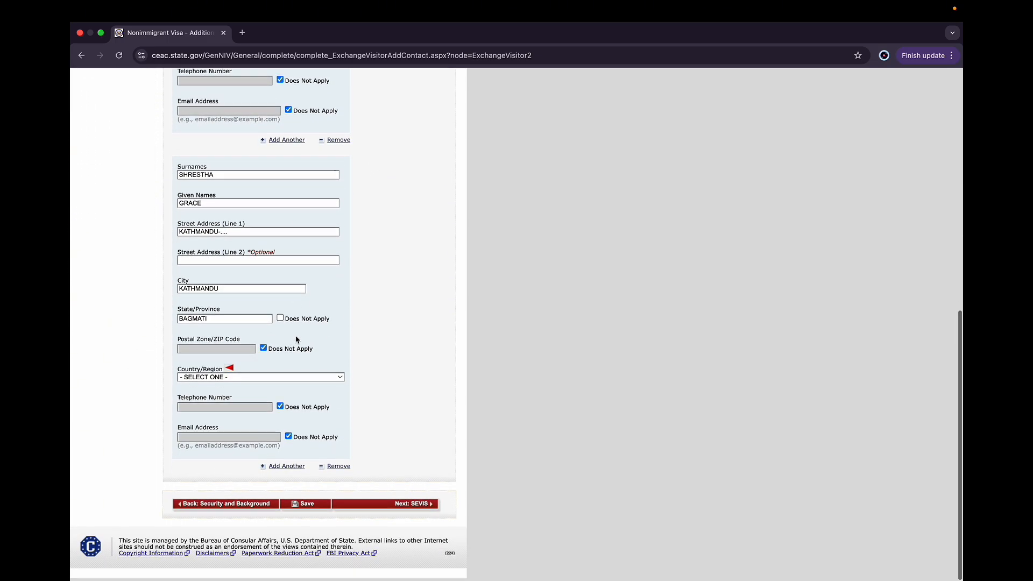
{"action": "left_click", "coordinate": [253, 378]}
{"action": "type", "text": "nepal"}
{"action": "key", "text": "Return"}
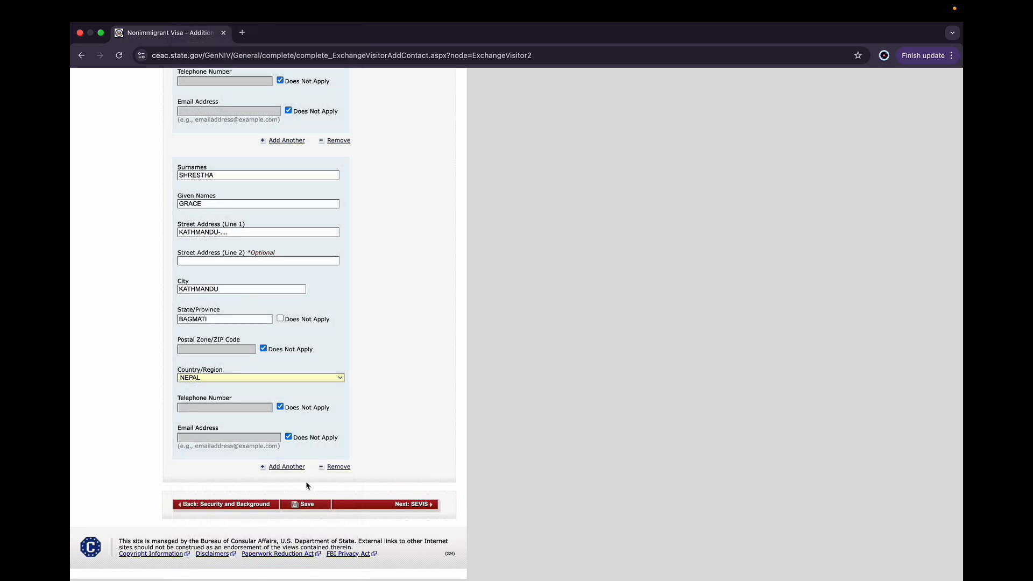
{"action": "left_click", "coordinate": [305, 505]}
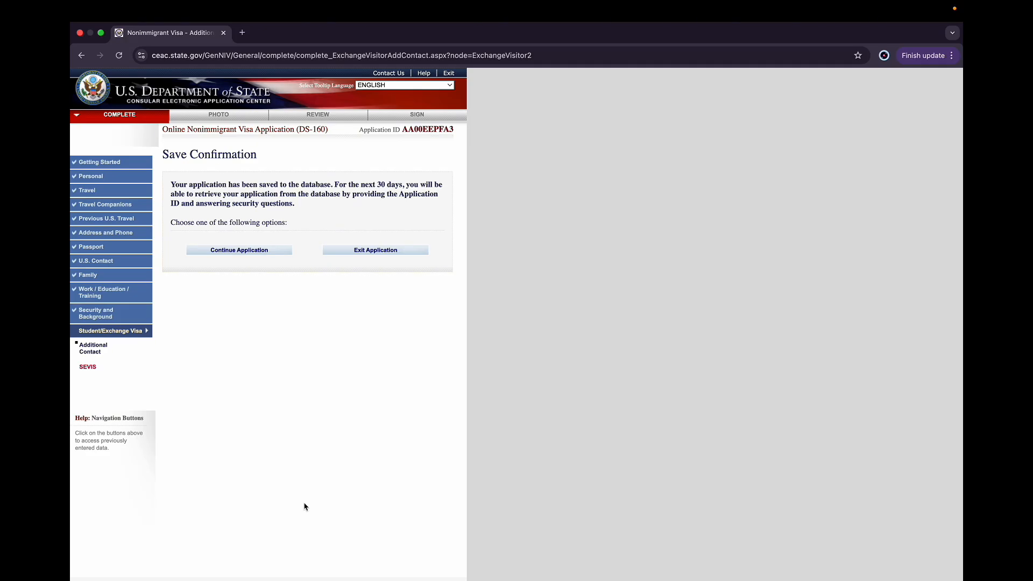
{"action": "left_click", "coordinate": [266, 251]}
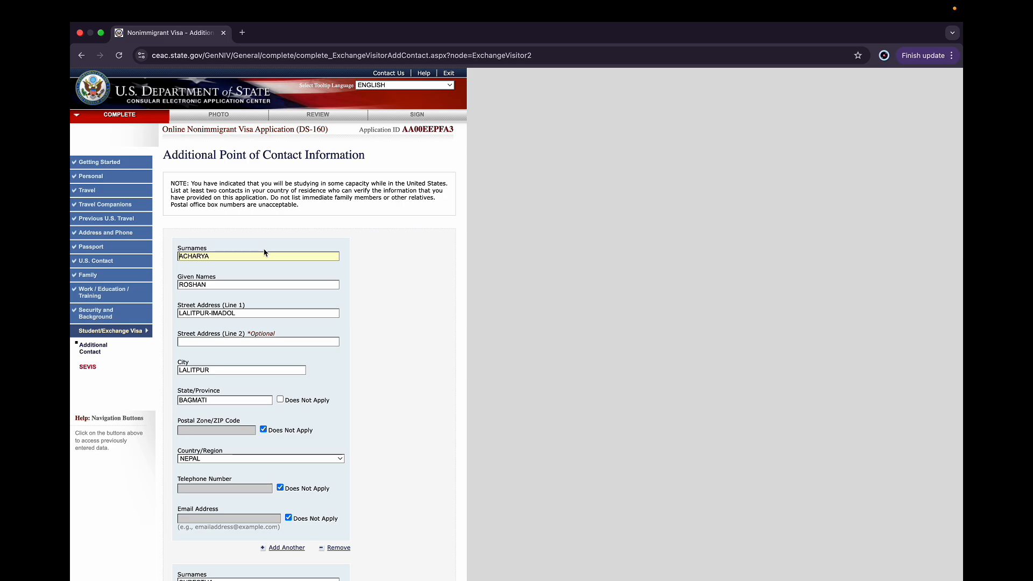
Continue to the SEVIS section and enter the SEVIS ID and the school name DAKOTA STATE UNIVERSITY
{"action": "scroll", "coordinate": [265, 253], "scroll_direction": "down", "scroll_amount": 10}
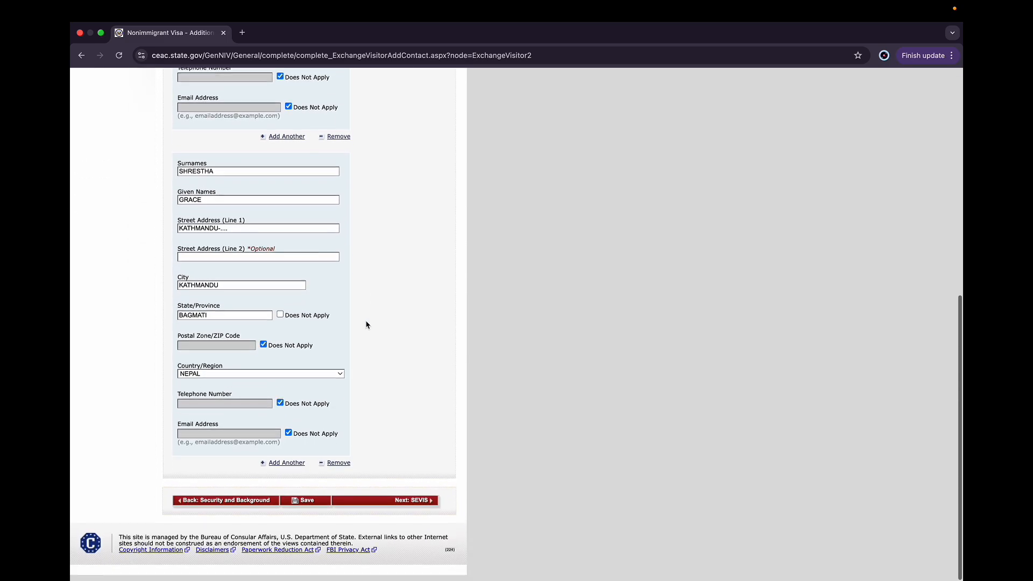
{"action": "left_click", "coordinate": [397, 508]}
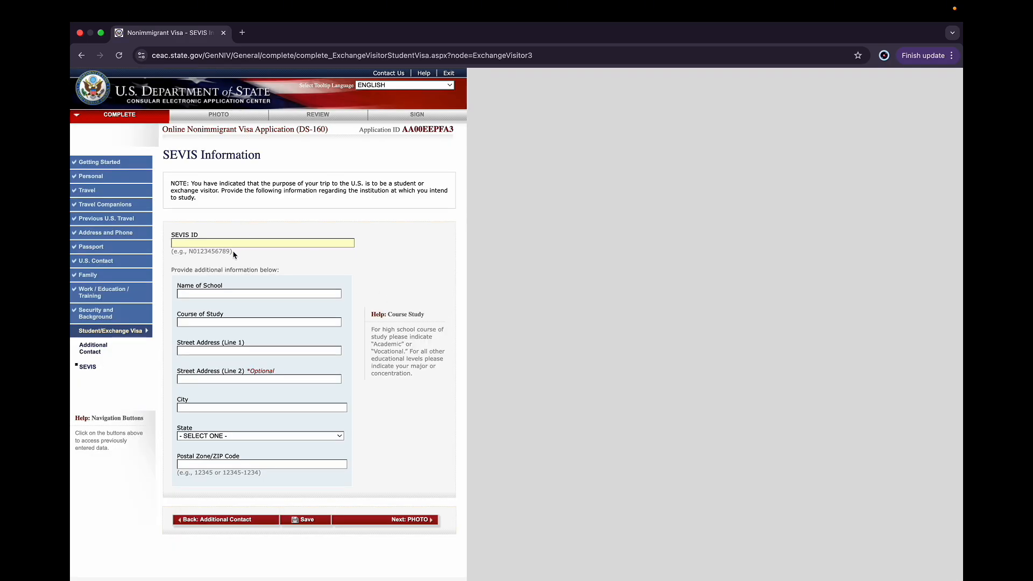
{"action": "type", "text": "N0123456789DAKOTA"}
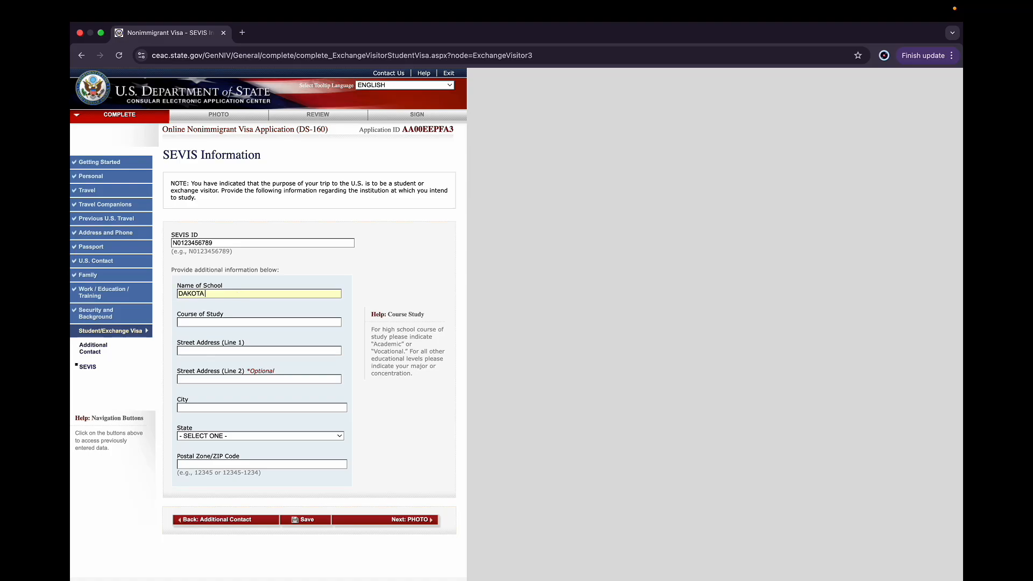
{"action": "type", "text": " STATE UNIVERSITY"}
Enter COMPUTER SCIENCE as the course of study
{"action": "left_click", "coordinate": [225, 322]}
{"action": "type", "text": "COMPUTER SCIENCEE"}
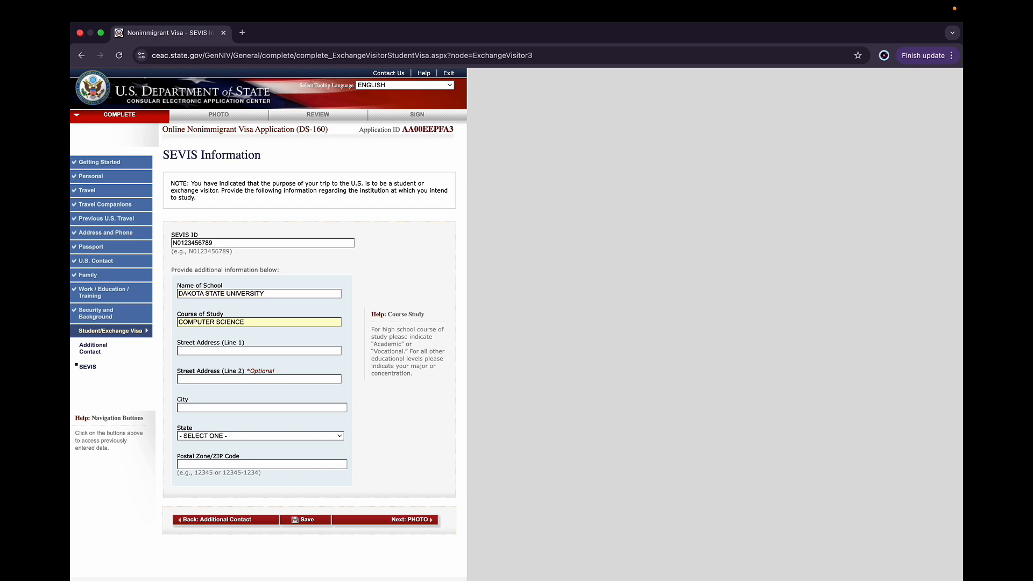
Paste the school's street address and correct it to 820 N. WASHINGTON AVE., MADISON,SD 57043
{"action": "left_click", "coordinate": [225, 354]}
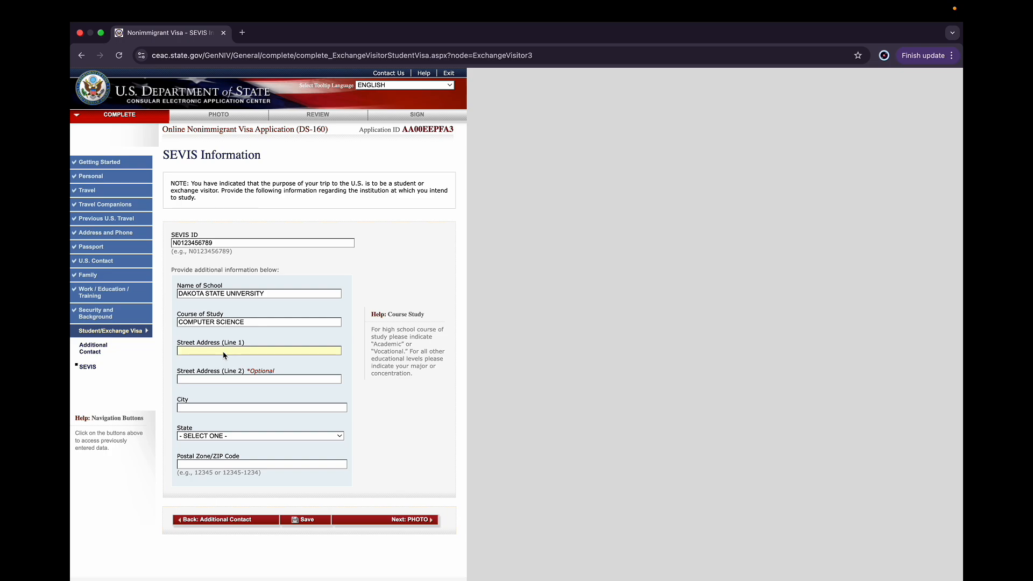
{"action": "type", "text": "820 N. WASHINGTON AVE., MADISON, SD 5701"}
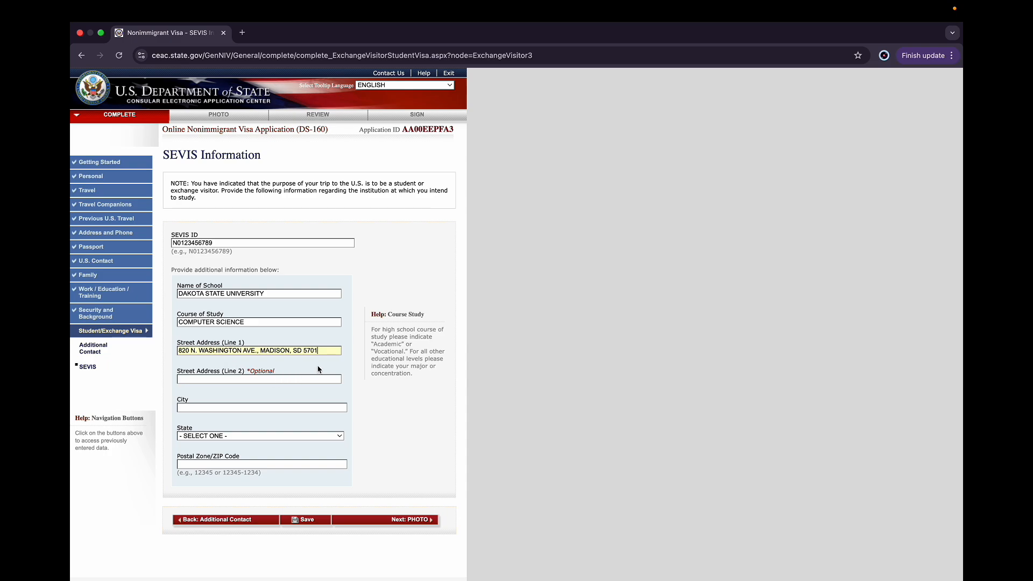
{"action": "left_click", "coordinate": [292, 352]}
{"action": "key", "text": "BackSpace"}
{"action": "left_click", "coordinate": [325, 352]}
{"action": "key", "text": "BackSpace"}
{"action": "type", "text": "43"}
Enter MADISON as the school's city and select SOUTH DAKOTA as its state
{"action": "left_click", "coordinate": [253, 409]}
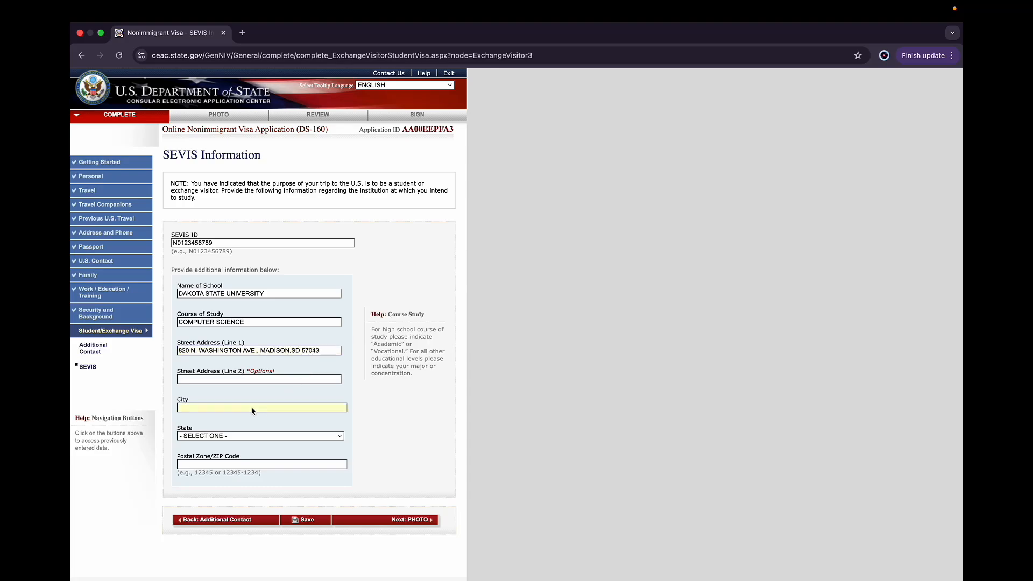
{"action": "type", "text": "MADISON"}
{"action": "left_click", "coordinate": [263, 439]}
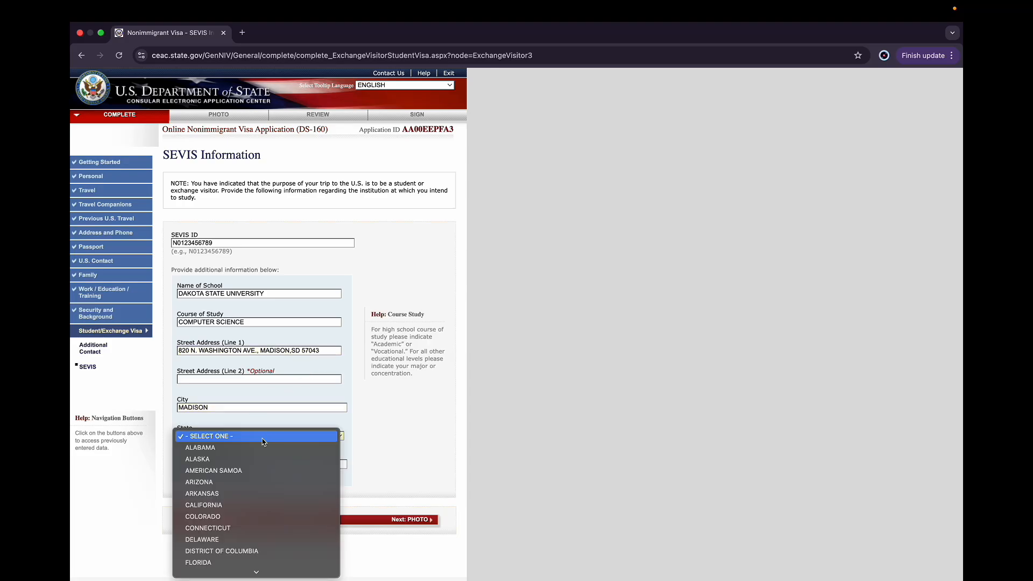
{"action": "scroll", "coordinate": [264, 441], "scroll_direction": "down", "scroll_amount": 15}
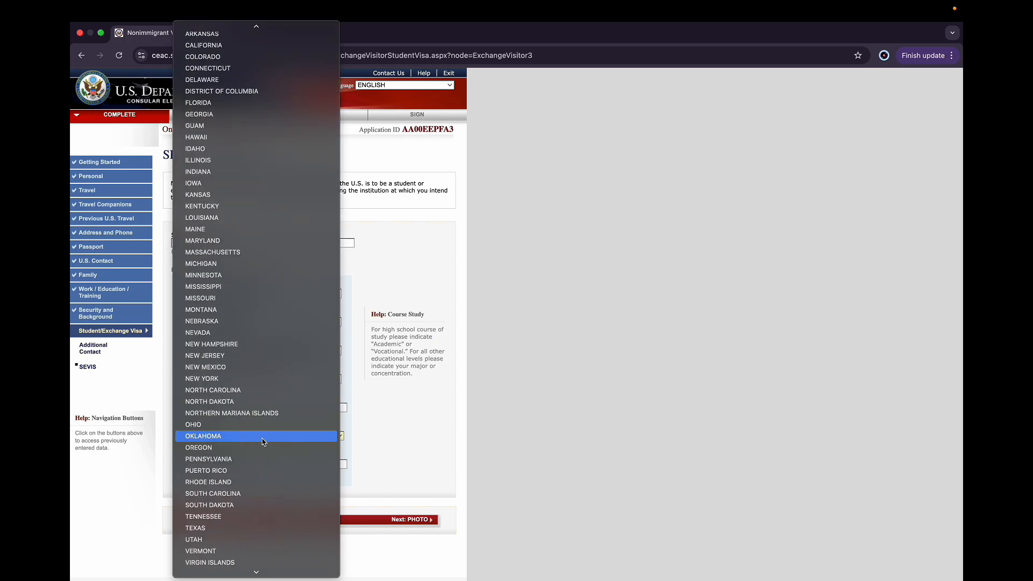
{"action": "left_click", "coordinate": [243, 454]}
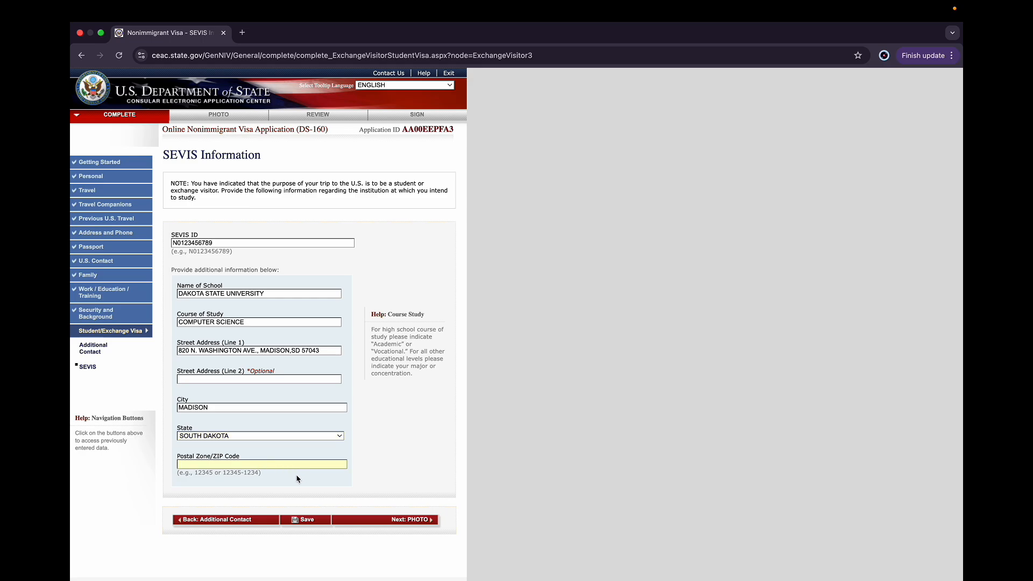
Enter 12345 as the school's postal code, save the page, and continue the application
{"action": "type", "text": "12345"}
{"action": "left_click", "coordinate": [296, 520]}
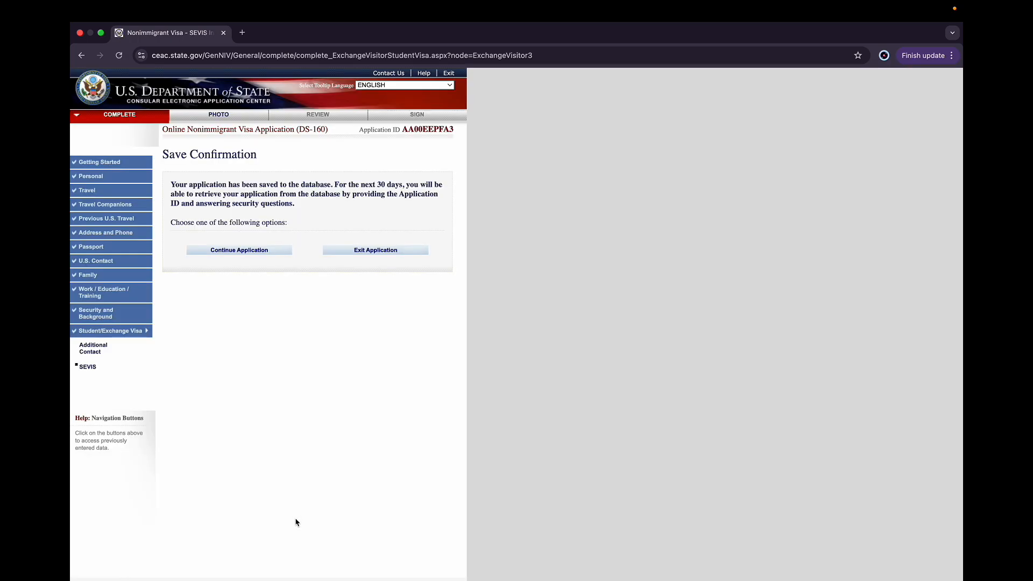
{"action": "left_click", "coordinate": [244, 252]}
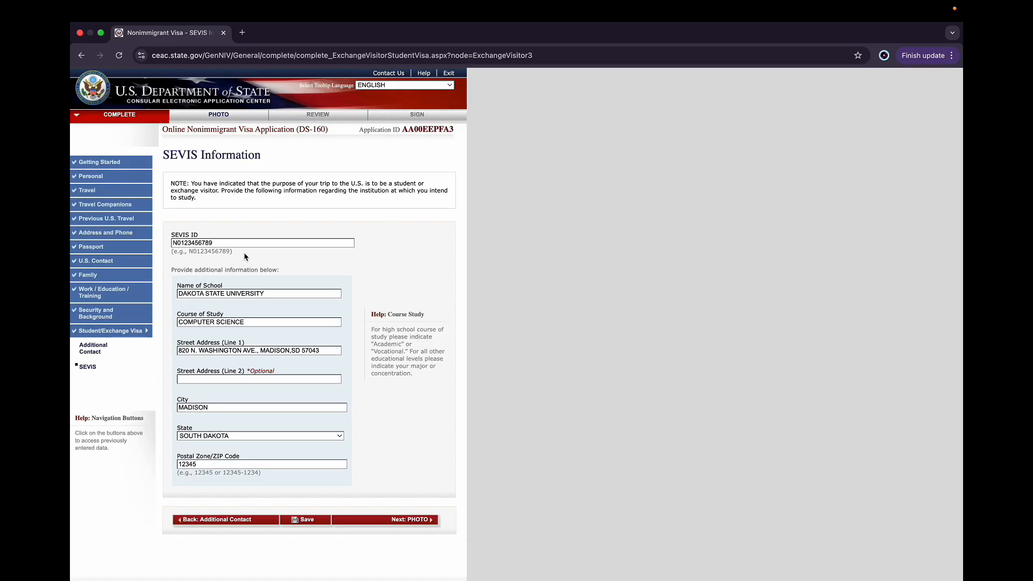
Proceed past the photo upload and photo confirmation pages to the review section
{"action": "scroll", "coordinate": [244, 257], "scroll_direction": "down", "scroll_amount": 2}
{"action": "left_click", "coordinate": [404, 473]}
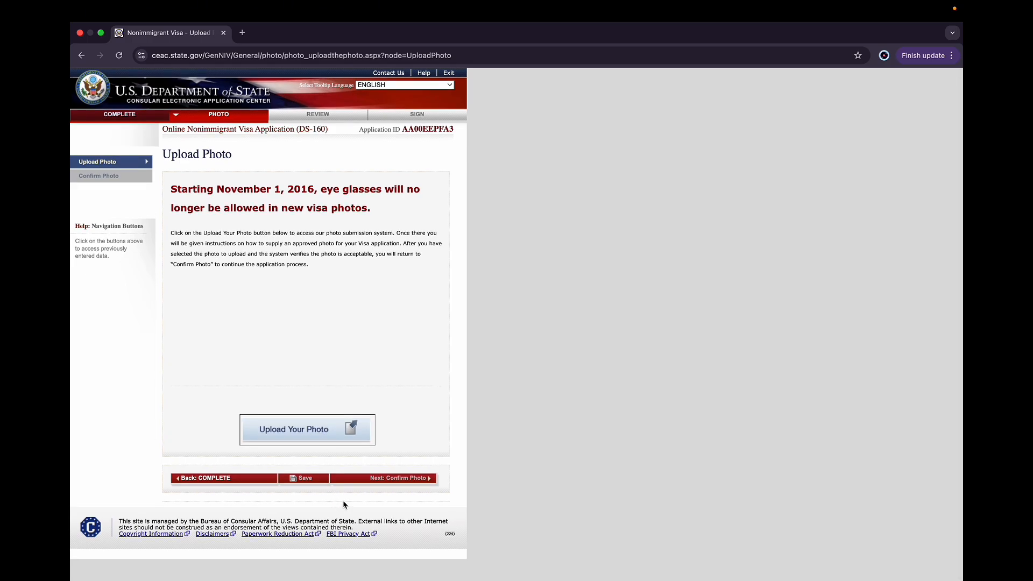
{"action": "left_click", "coordinate": [386, 479]}
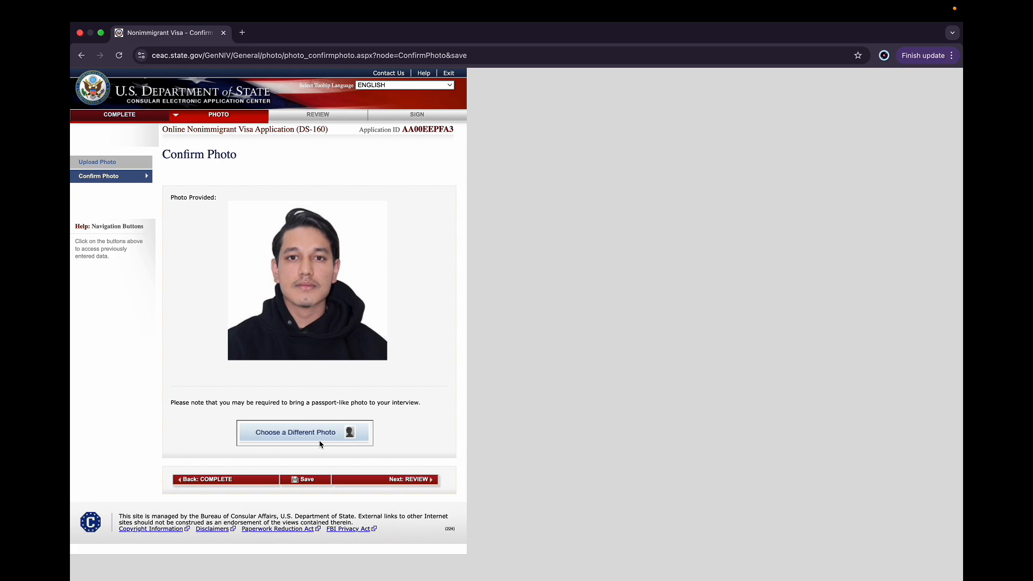
{"action": "left_click", "coordinate": [369, 484]}
{"action": "left_click", "coordinate": [548, 231]}
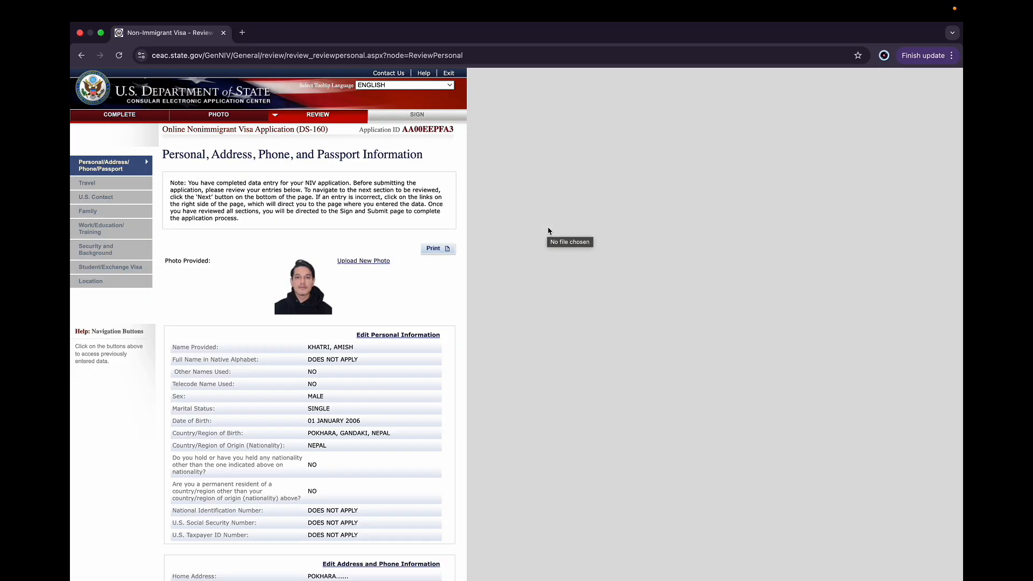
Review the personal, address, passport and travel information pages before moving on
{"action": "scroll", "coordinate": [299, 475], "scroll_direction": "down", "scroll_amount": 3}
{"action": "scroll", "coordinate": [299, 478], "scroll_direction": "down", "scroll_amount": 3}
{"action": "scroll", "coordinate": [300, 478], "scroll_direction": "down", "scroll_amount": 3}
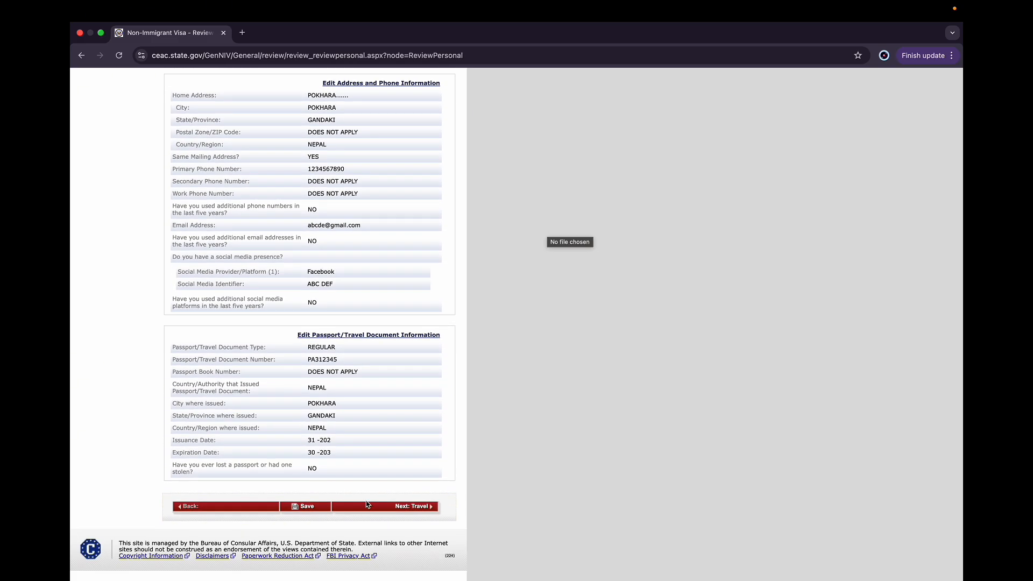
{"action": "left_click", "coordinate": [368, 504]}
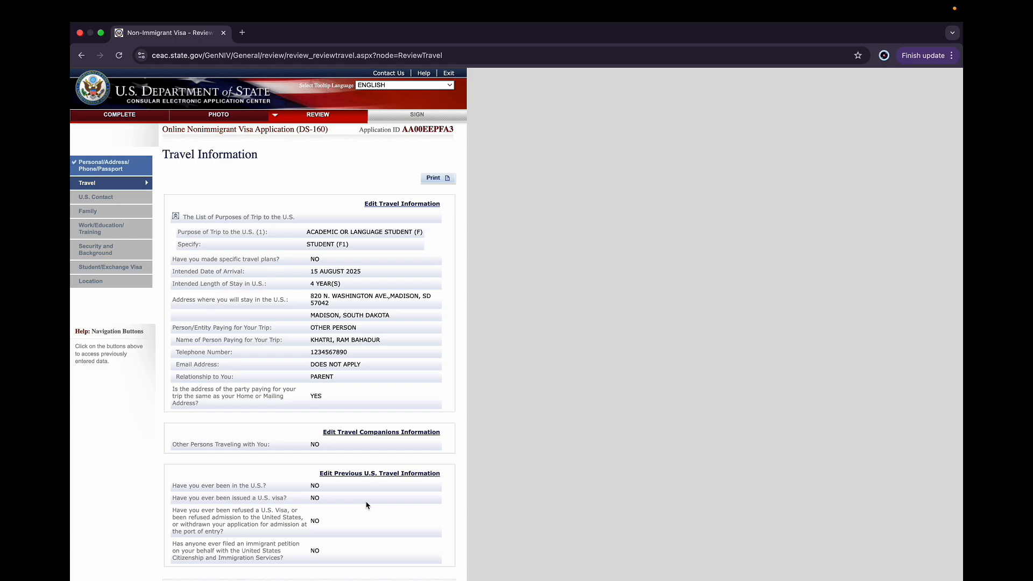
{"action": "scroll", "coordinate": [367, 505], "scroll_direction": "down", "scroll_amount": 4}
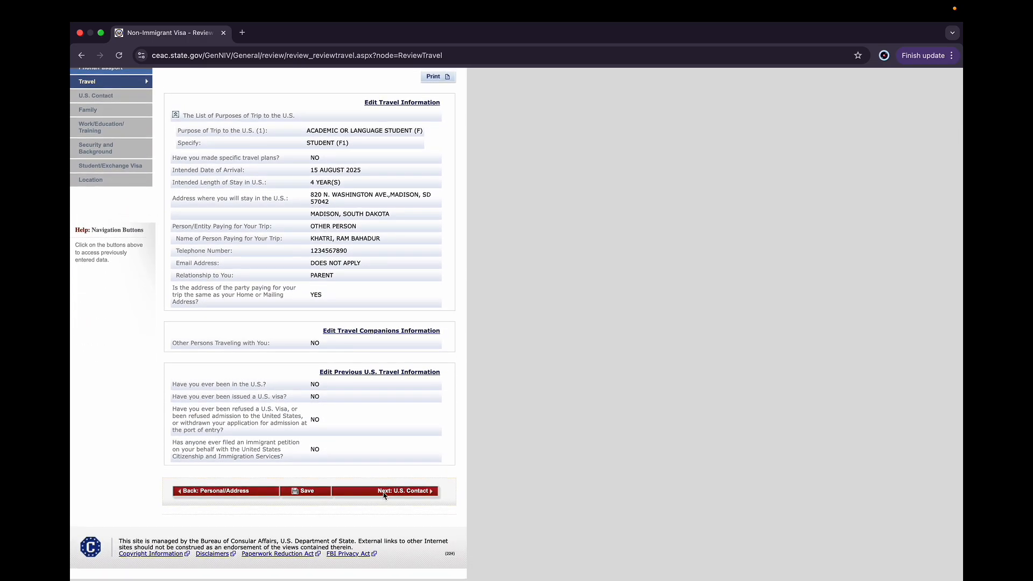
{"action": "left_click", "coordinate": [380, 492]}
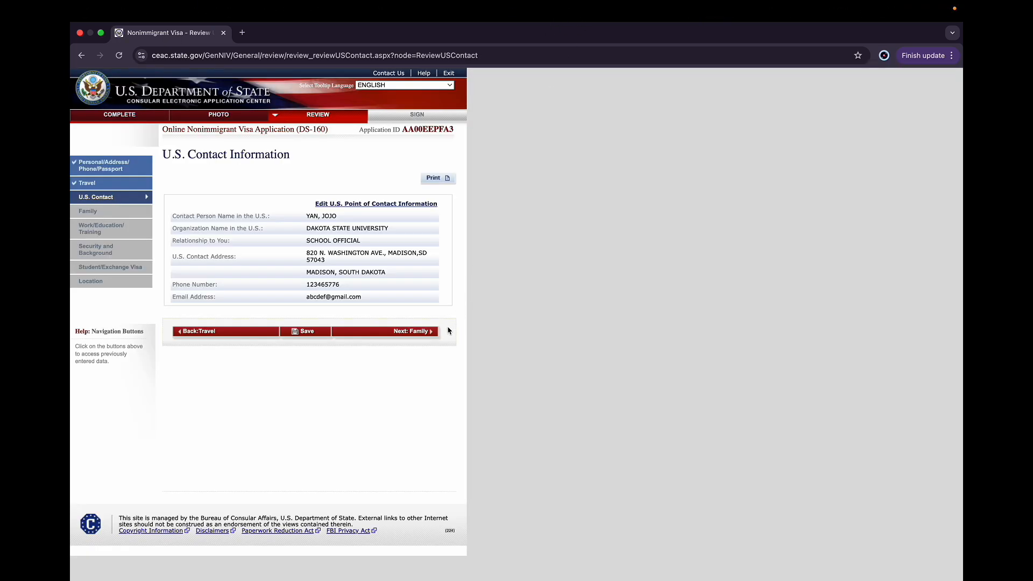
Review the U.S. contact, family, work/education and security pages in turn
{"action": "left_click", "coordinate": [395, 331]}
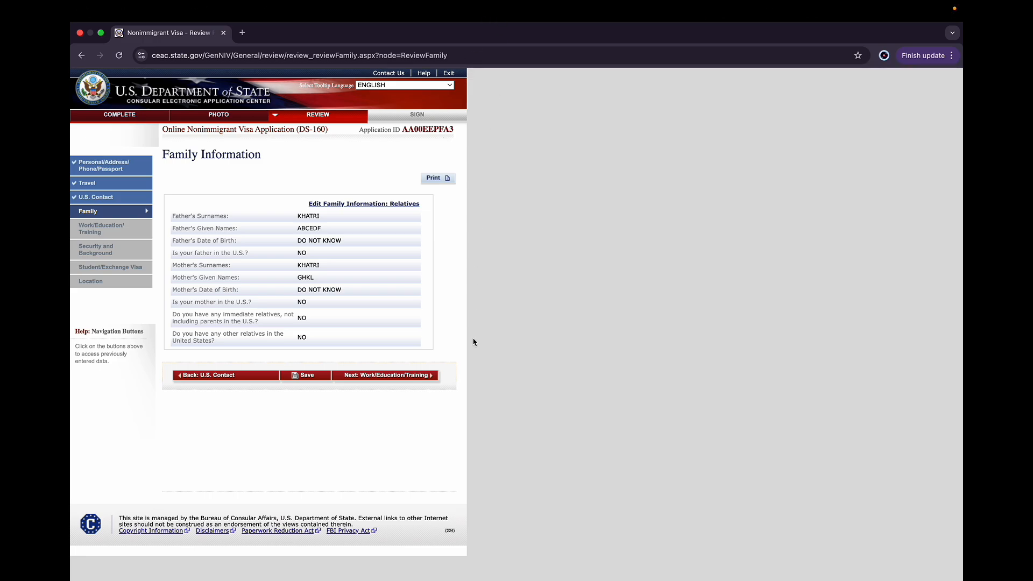
{"action": "left_click", "coordinate": [377, 377]}
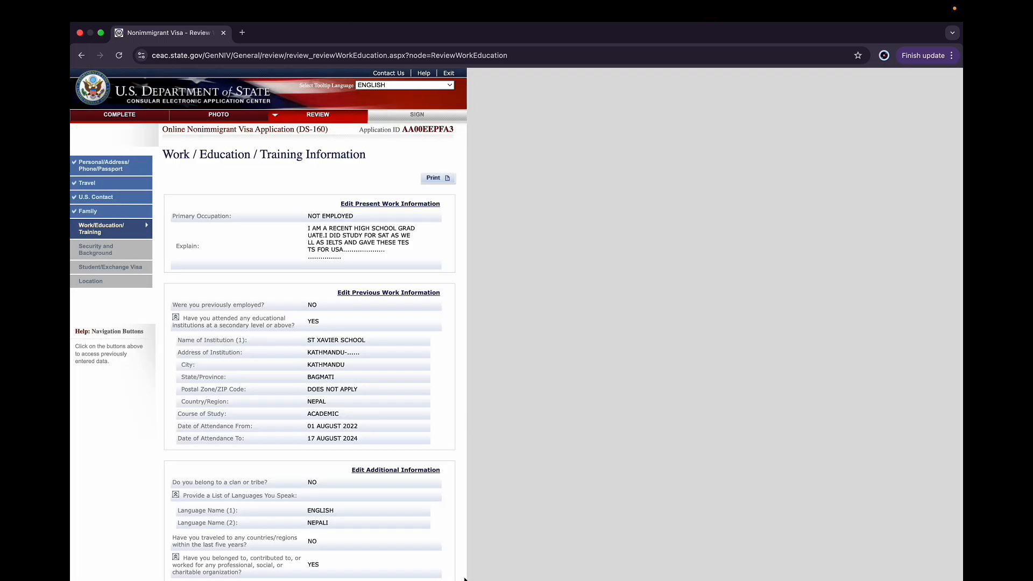
{"action": "scroll", "coordinate": [457, 574], "scroll_direction": "down", "scroll_amount": 5}
{"action": "left_click", "coordinate": [379, 495]}
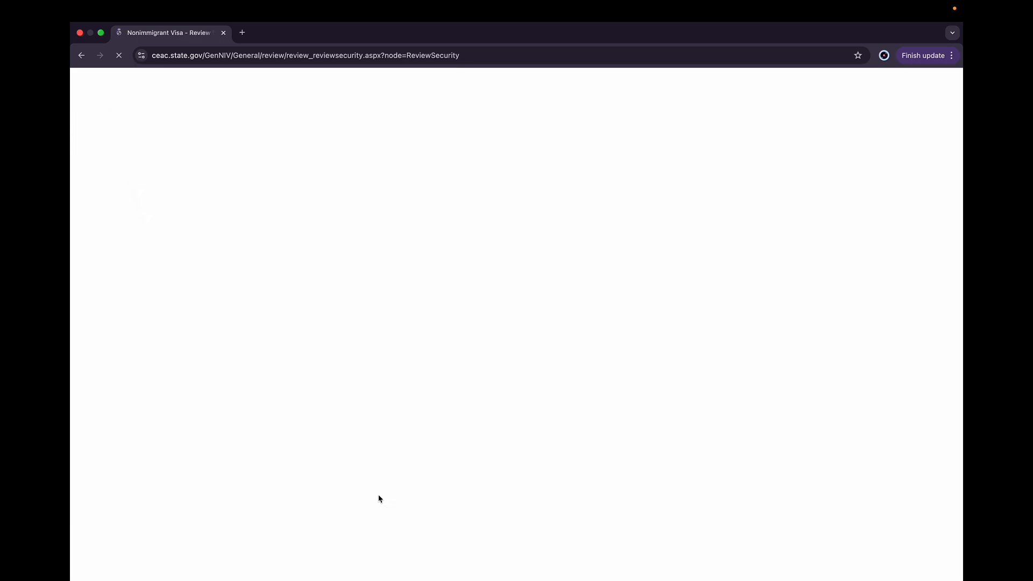
{"action": "scroll", "coordinate": [380, 498], "scroll_direction": "down", "scroll_amount": 8}
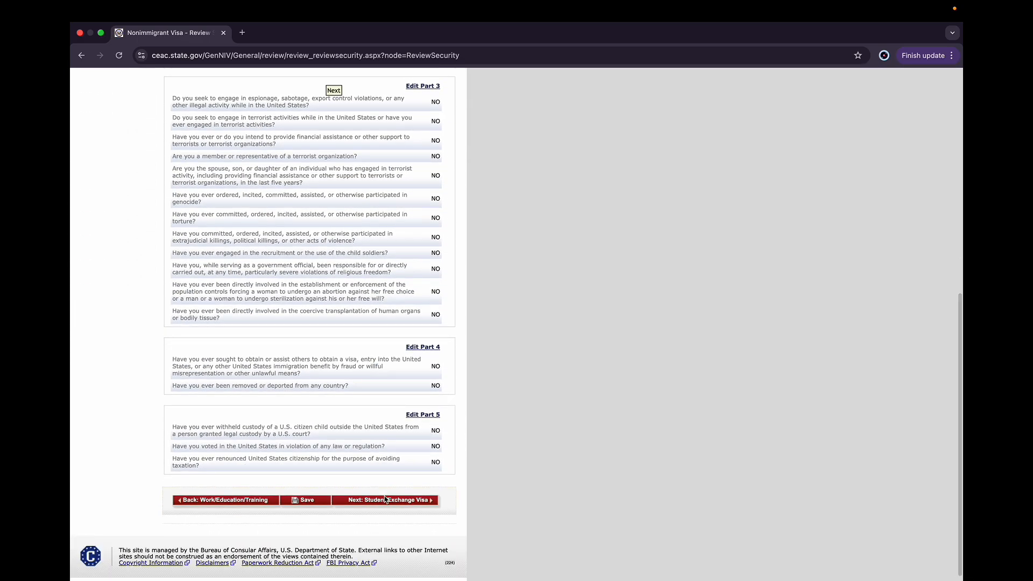
{"action": "left_click", "coordinate": [387, 501]}
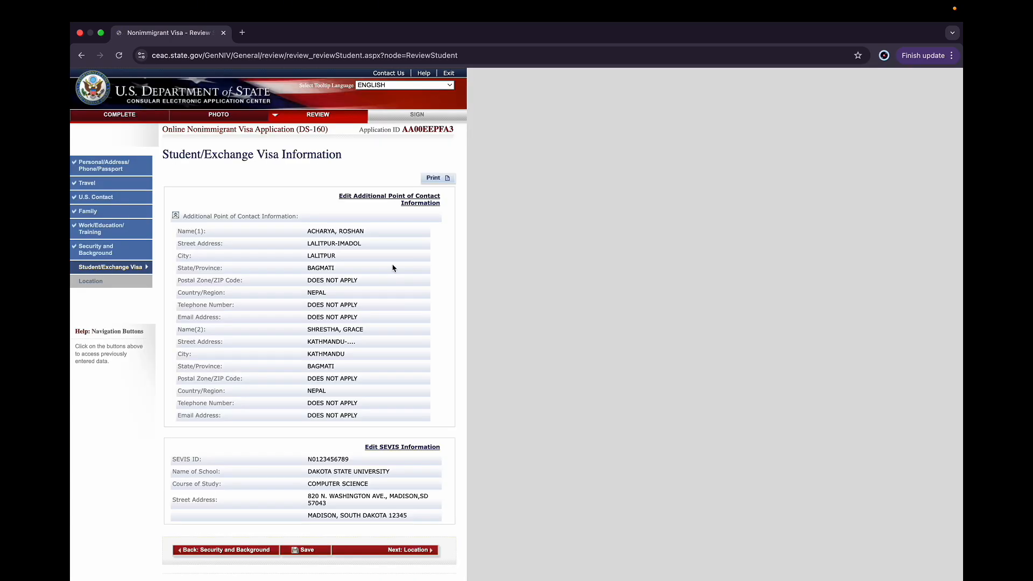
Review the student/exchange visa and location pages, then proceed to Sign and Submit
{"action": "scroll", "coordinate": [121, 293], "scroll_direction": "down", "scroll_amount": 3}
{"action": "left_click", "coordinate": [393, 492]}
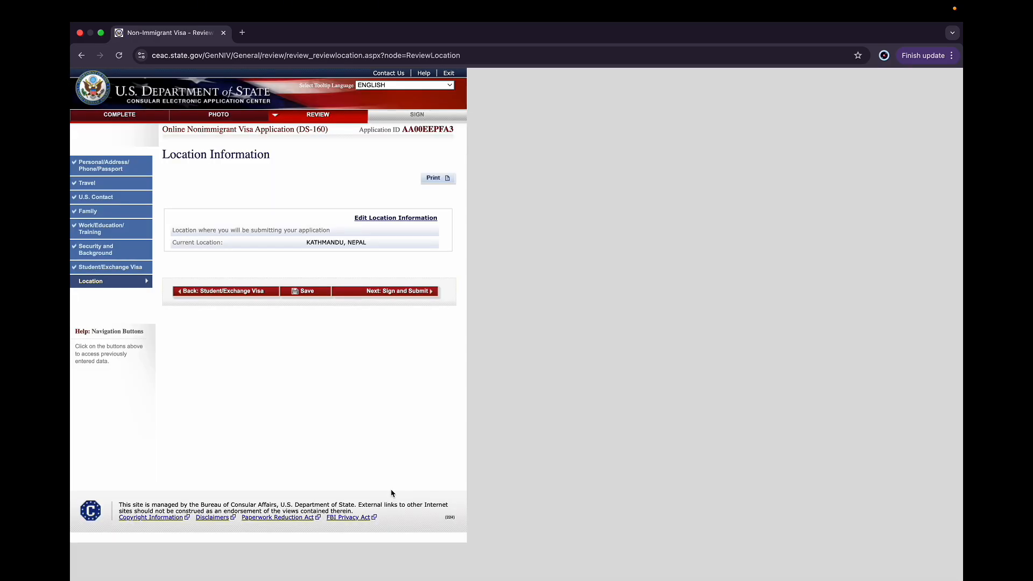
{"action": "left_click", "coordinate": [379, 292]}
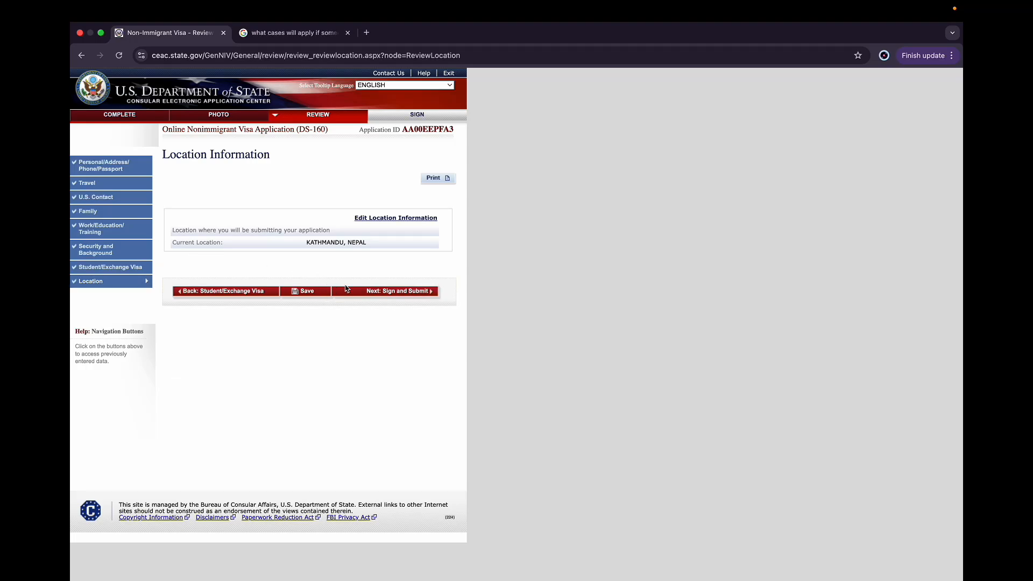
{"action": "left_click", "coordinate": [361, 295]}
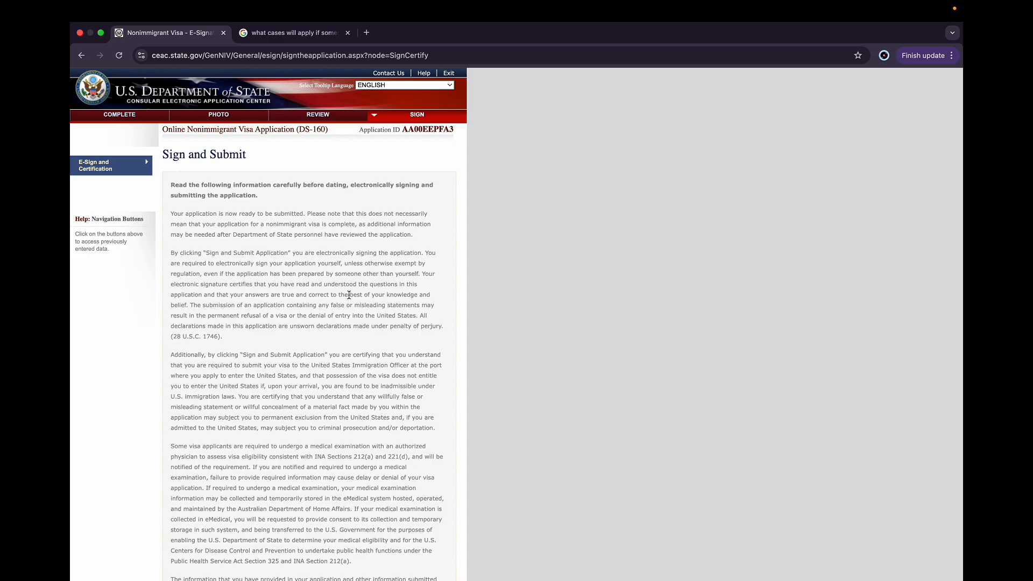
Enter the passport number and the displayed CAPTCHA code, then try to sign and submit the application
{"action": "scroll", "coordinate": [268, 313], "scroll_direction": "down", "scroll_amount": 10}
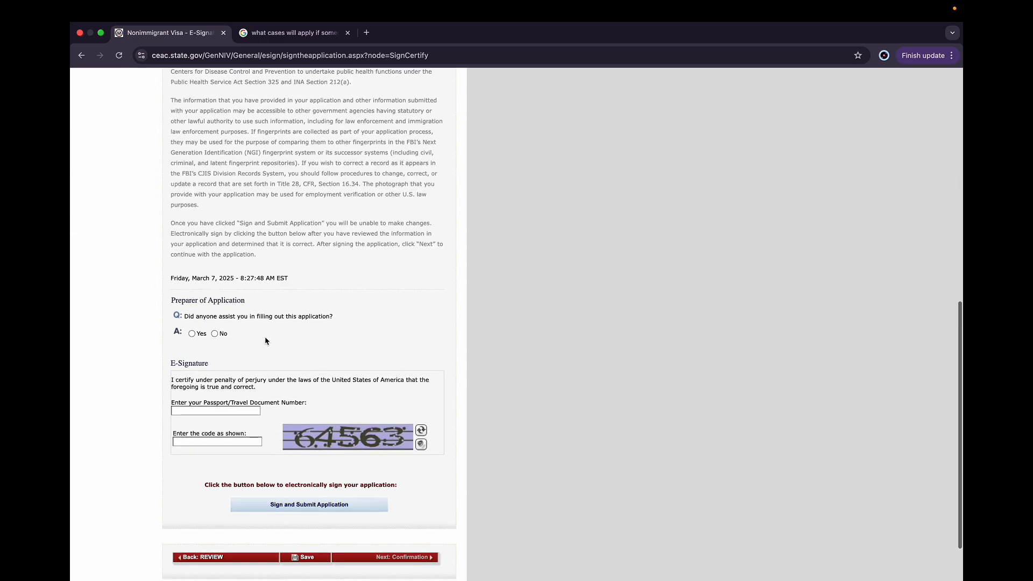
{"action": "left_click", "coordinate": [226, 411]}
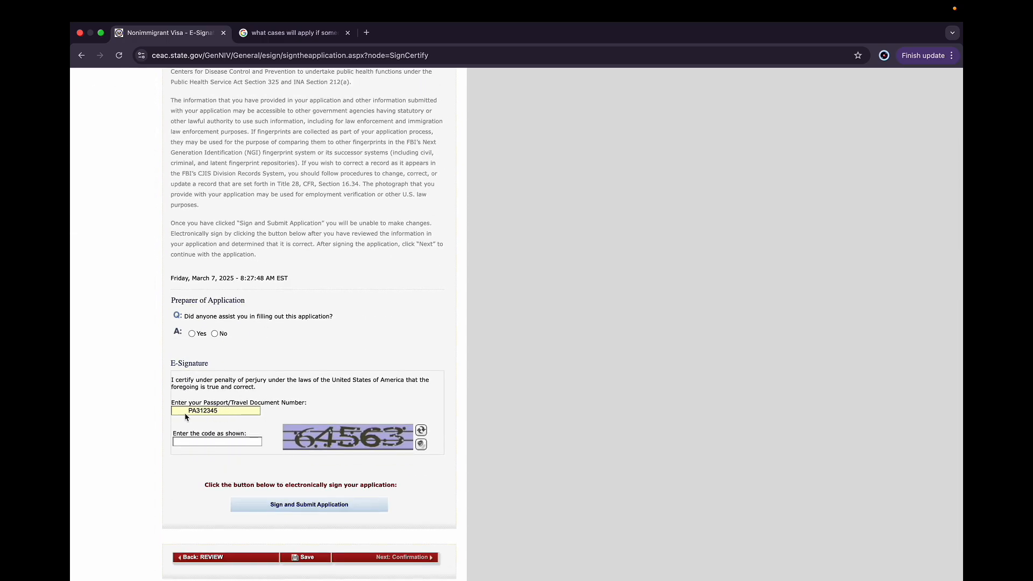
{"action": "left_click", "coordinate": [191, 413]}
{"action": "key", "text": "BackSpace"}
{"action": "key", "text": "BackSpace"}
{"action": "left_click", "coordinate": [200, 440]}
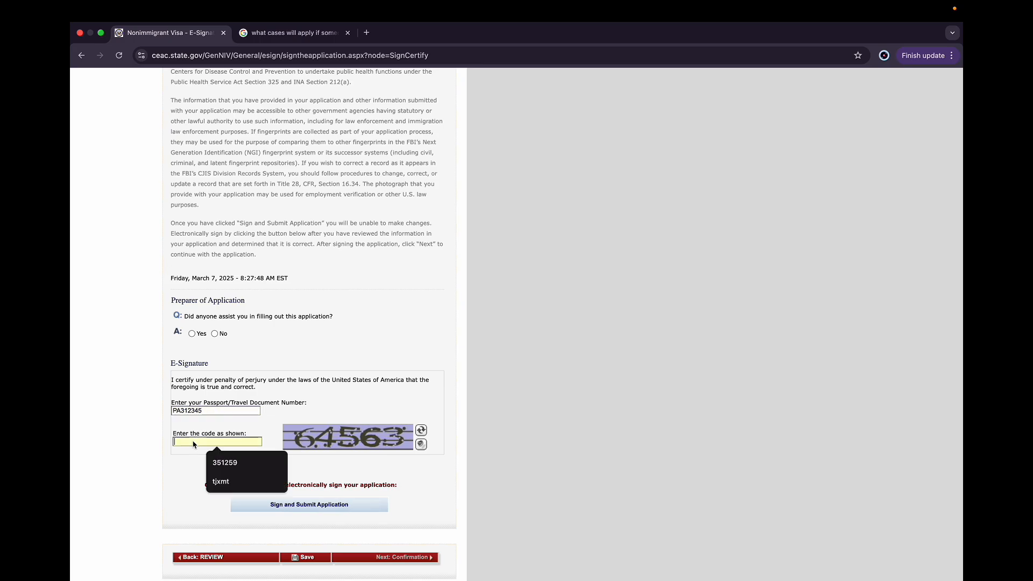
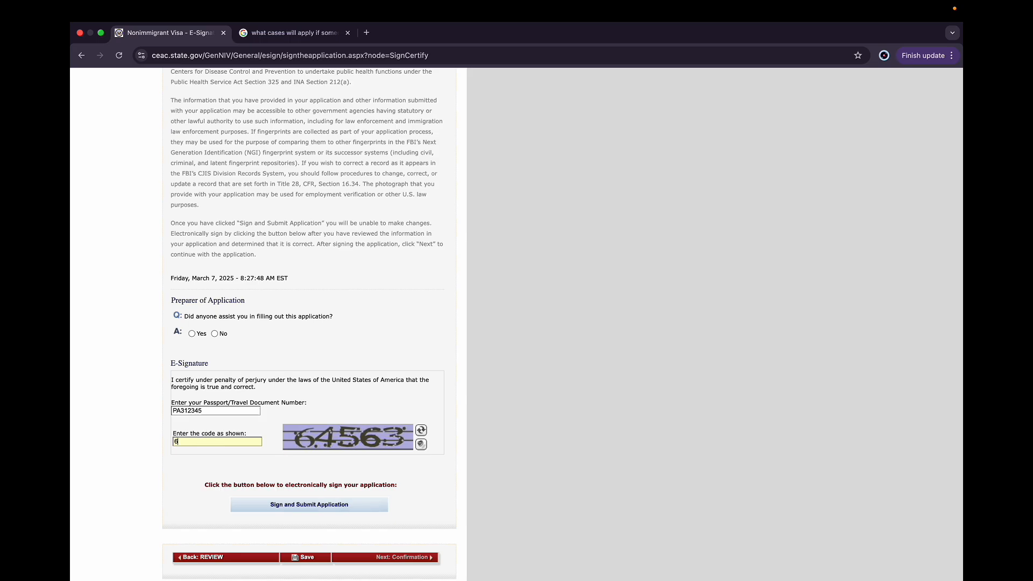
{"action": "left_click", "coordinate": [305, 506]}
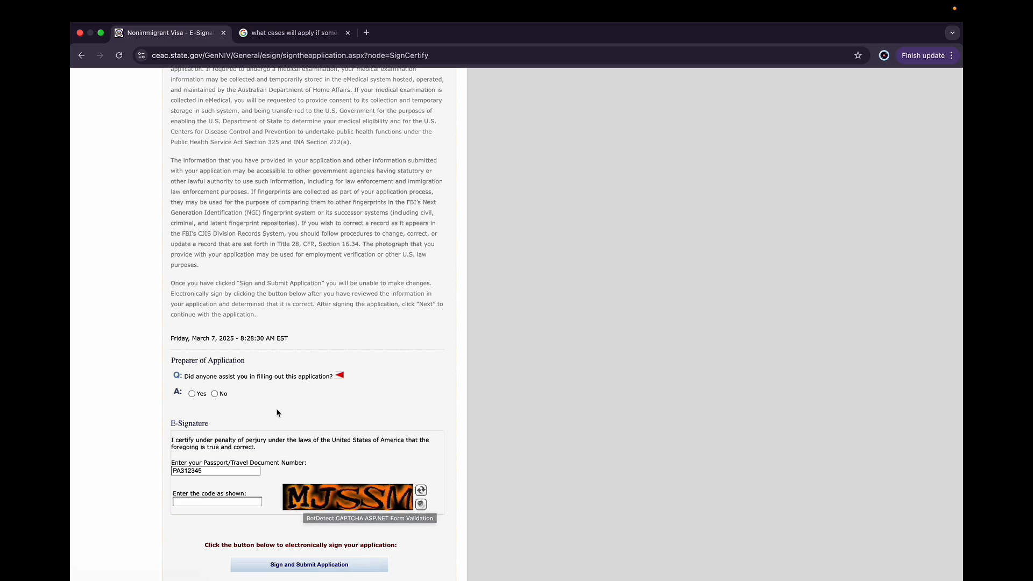
Answer No to receiving assistance, enter the new CAPTCHA code, and sign and submit the application
{"action": "left_click", "coordinate": [214, 395]}
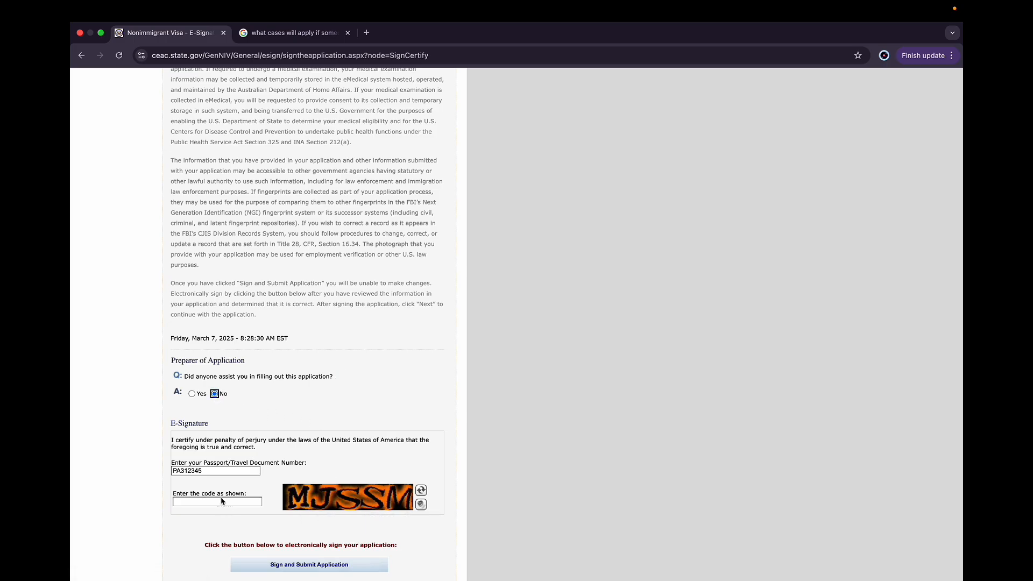
{"action": "scroll", "coordinate": [259, 439], "scroll_direction": "down", "scroll_amount": 5}
{"action": "left_click", "coordinate": [249, 442]}
{"action": "type", "text": "MJ"}
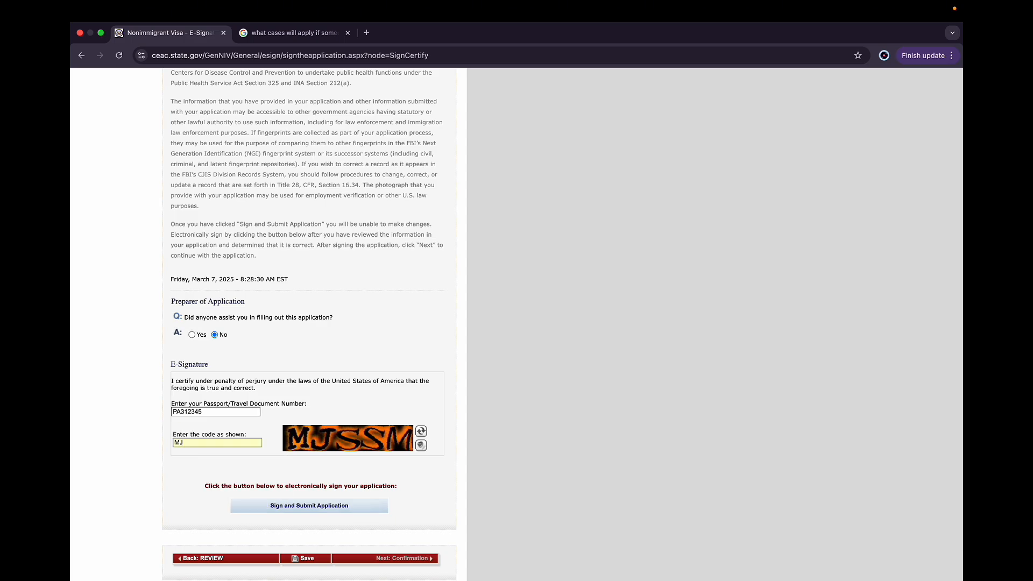
{"action": "type", "text": "SSM"}
{"action": "left_click", "coordinate": [299, 508]}
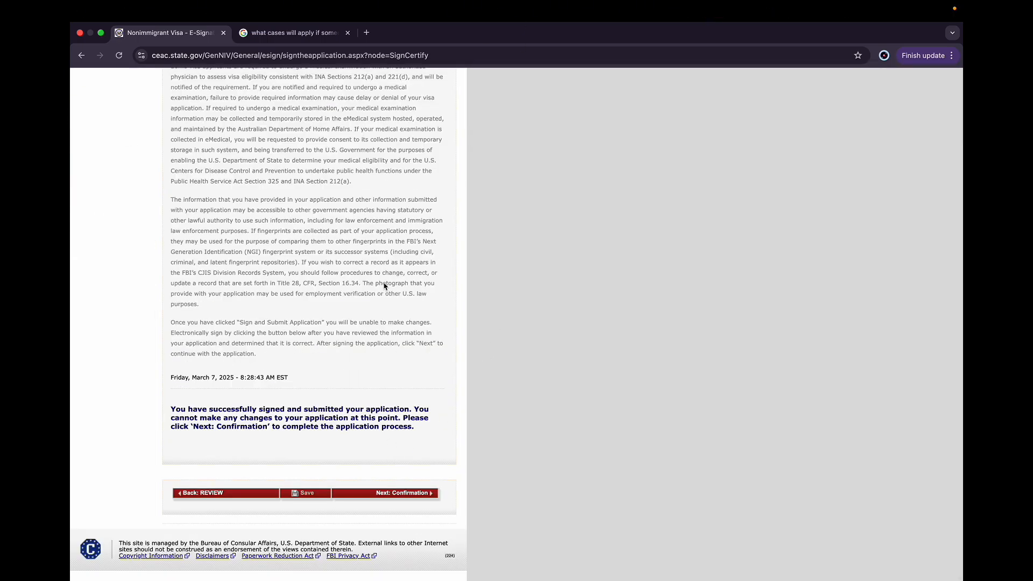
Continue to the confirmation page of the submitted application
{"action": "scroll", "coordinate": [385, 287], "scroll_direction": "up", "scroll_amount": 1}
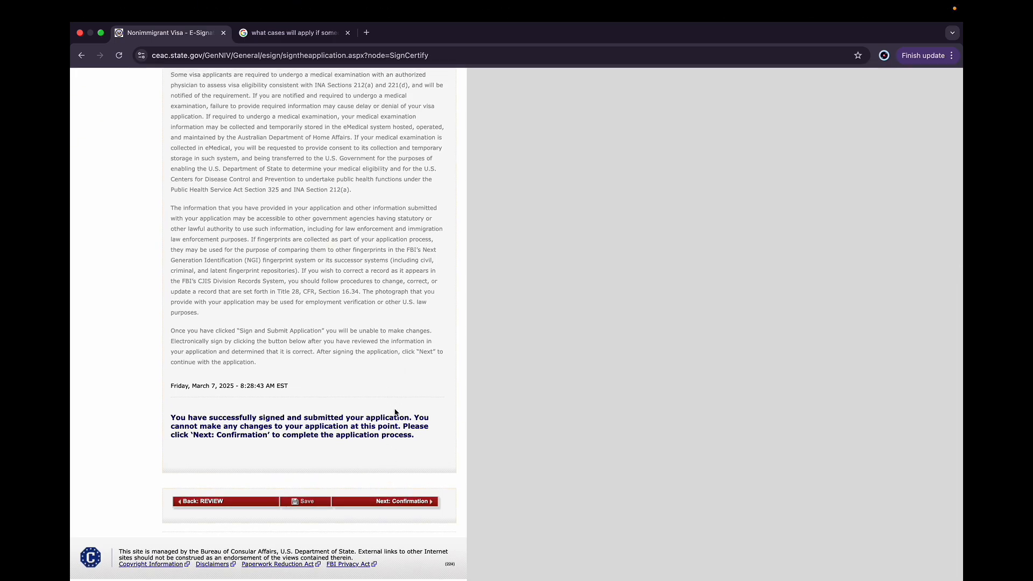
{"action": "left_click", "coordinate": [369, 501]}
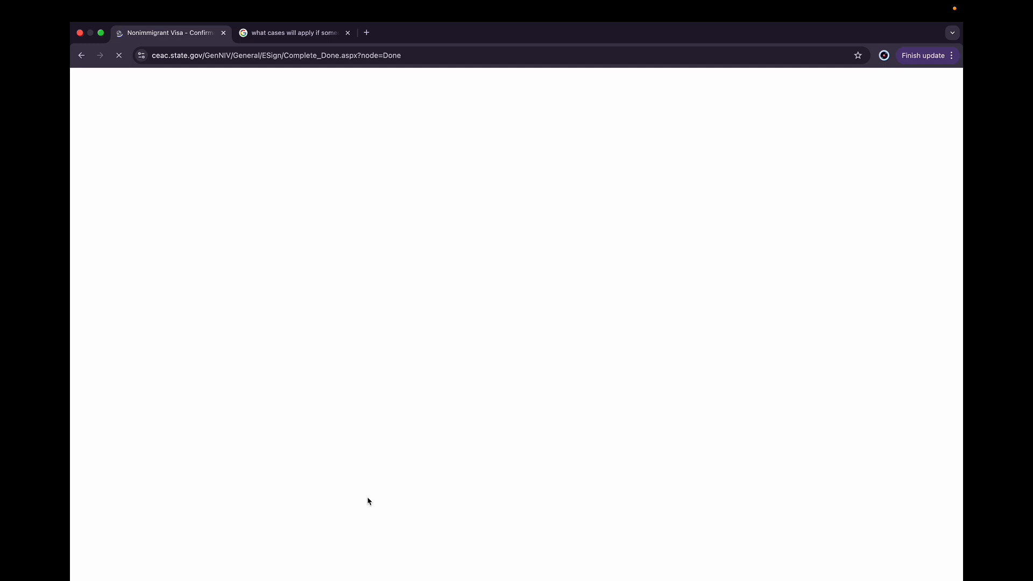
{"action": "scroll", "coordinate": [369, 500], "scroll_direction": "down", "scroll_amount": 5}
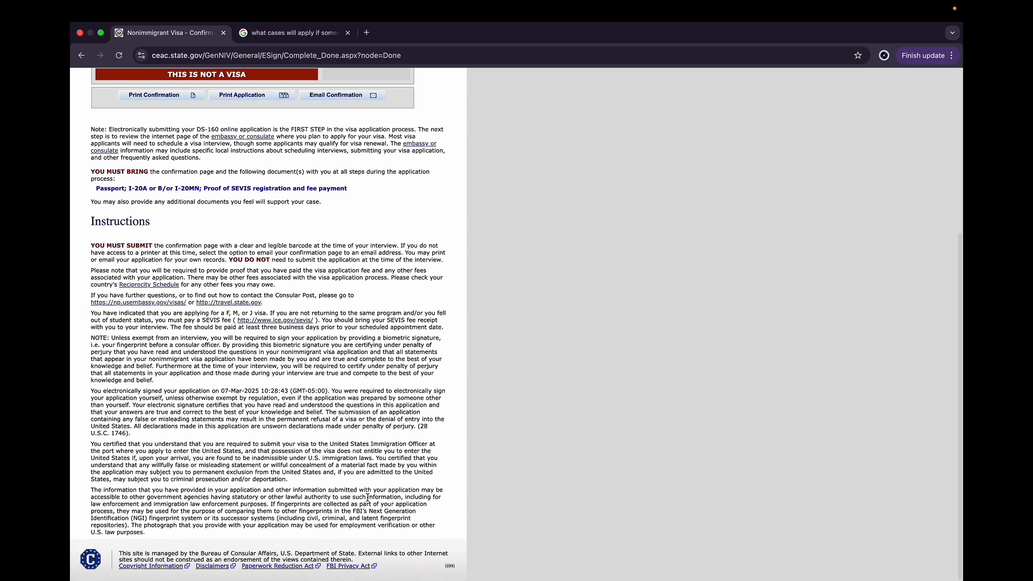
Capture a screenshot of the top of the DS-160 confirmation page, covering the applicant details, barcode and required-documents note
{"action": "scroll", "coordinate": [368, 498], "scroll_direction": "up", "scroll_amount": 5}
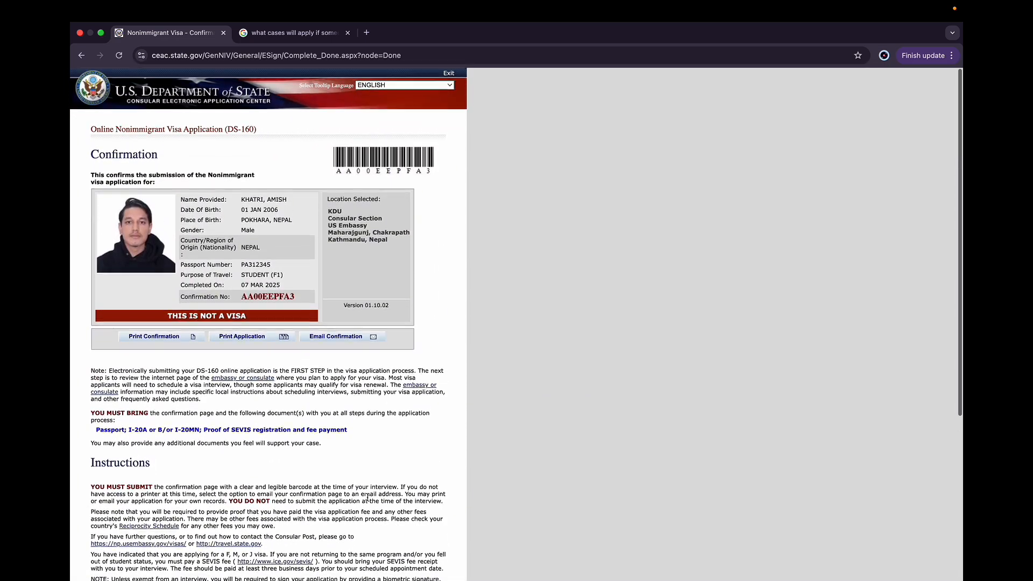
{"action": "scroll", "coordinate": [368, 497], "scroll_direction": "down", "scroll_amount": 1}
{"action": "scroll", "coordinate": [368, 497], "scroll_direction": "up", "scroll_amount": 1}
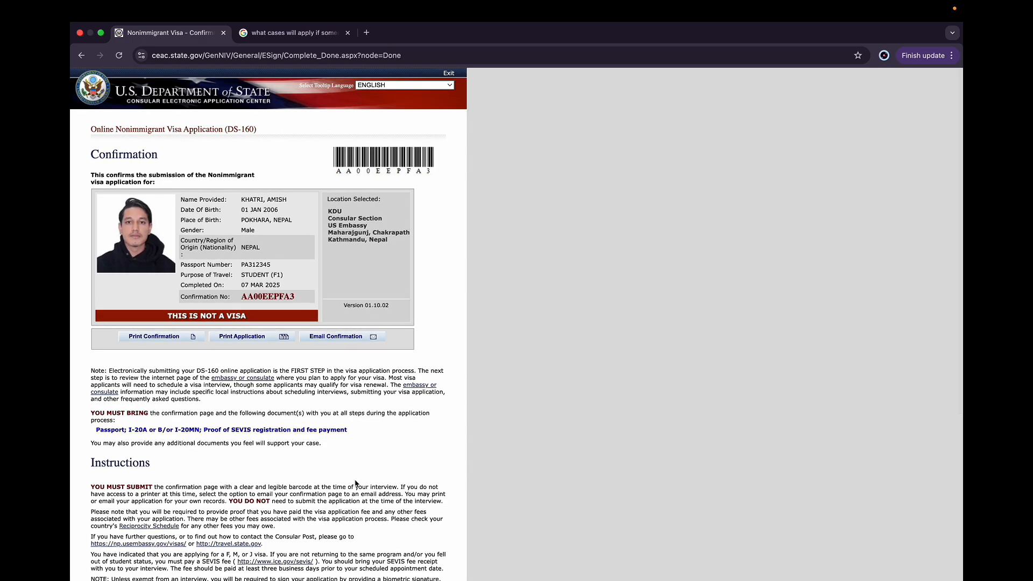
{"action": "scroll", "coordinate": [358, 483], "scroll_direction": "down", "scroll_amount": 1}
{"action": "scroll", "coordinate": [358, 483], "scroll_direction": "up", "scroll_amount": 1}
{"action": "key", "text": "super+shift+5"}
{"action": "left_click_drag", "start_coordinate": [358, 194], "coordinate": [74, 121]}
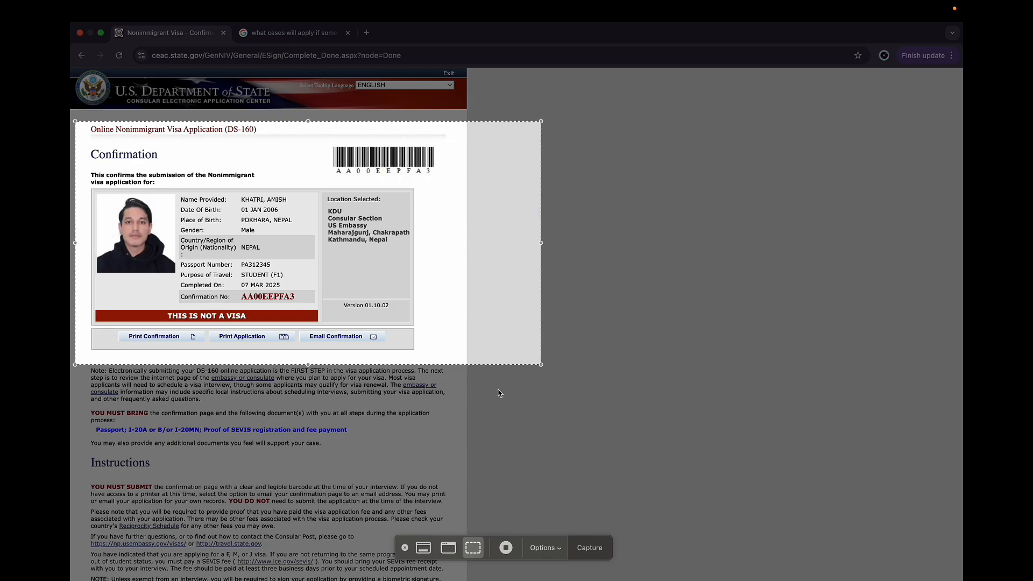
{"action": "left_click_drag", "start_coordinate": [541, 365], "coordinate": [475, 366]}
{"action": "left_click_drag", "start_coordinate": [438, 357], "coordinate": [457, 450]}
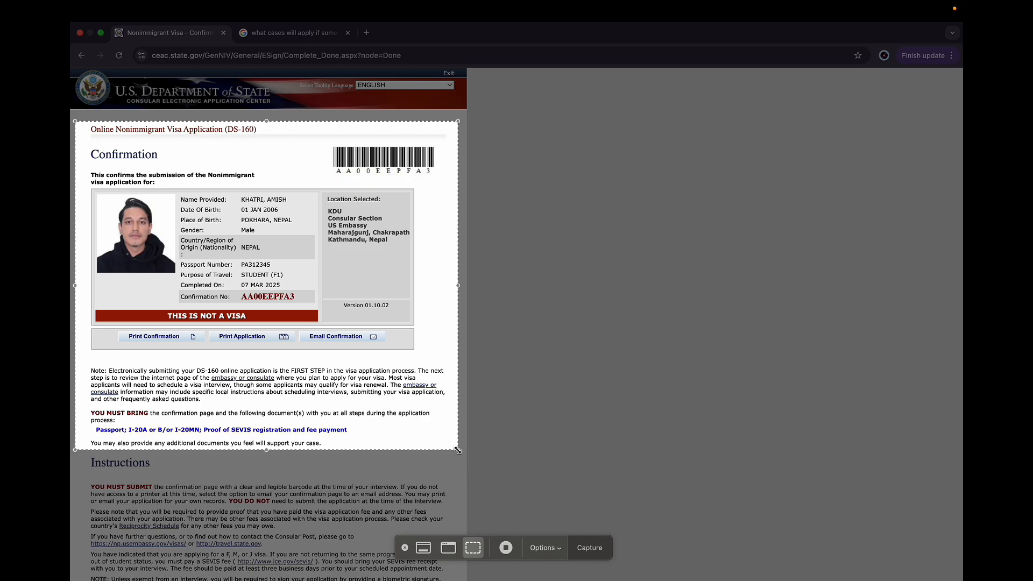
{"action": "left_click", "coordinate": [597, 557]}
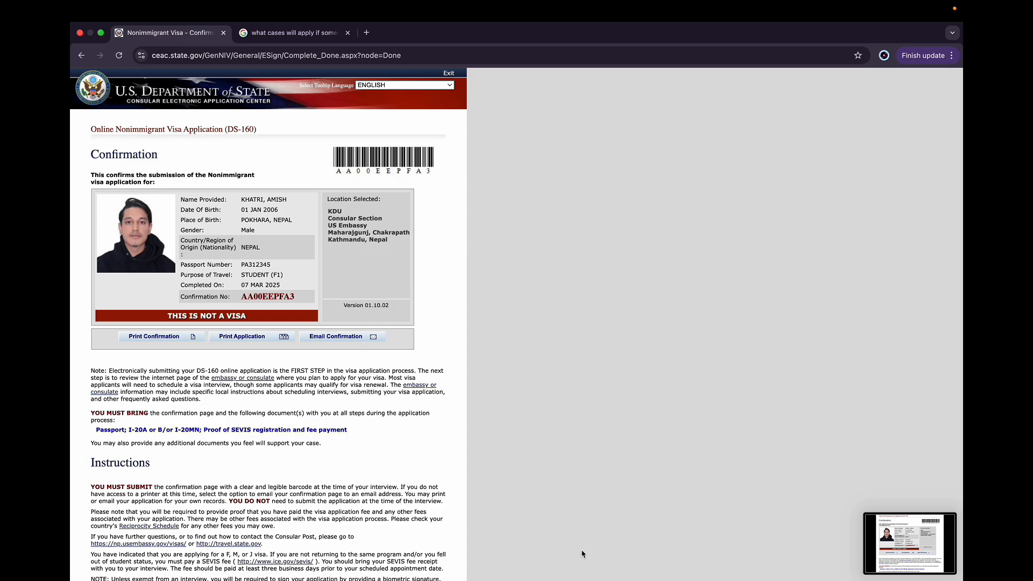
{"action": "mouse_move", "coordinate": [376, 3]}
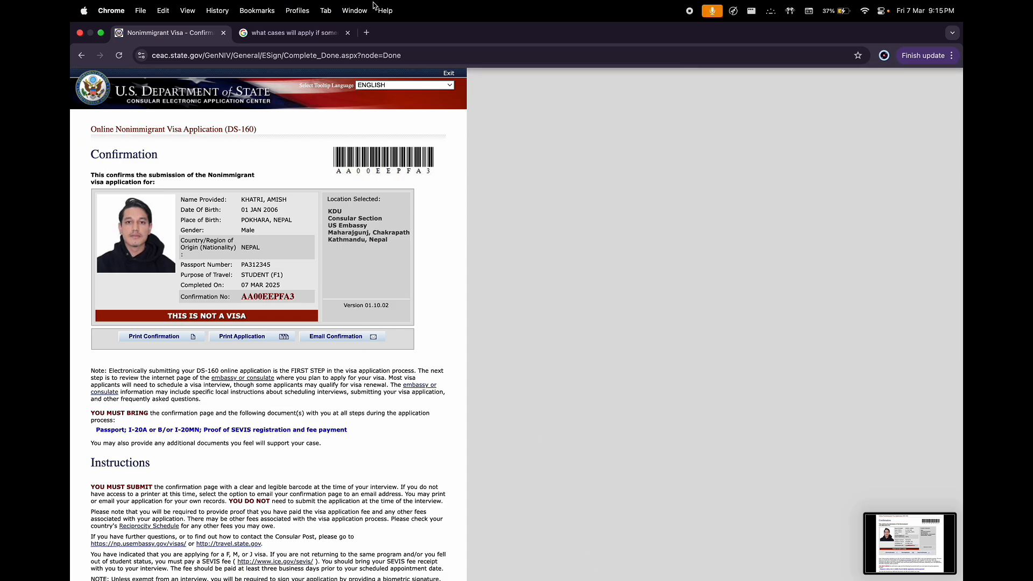